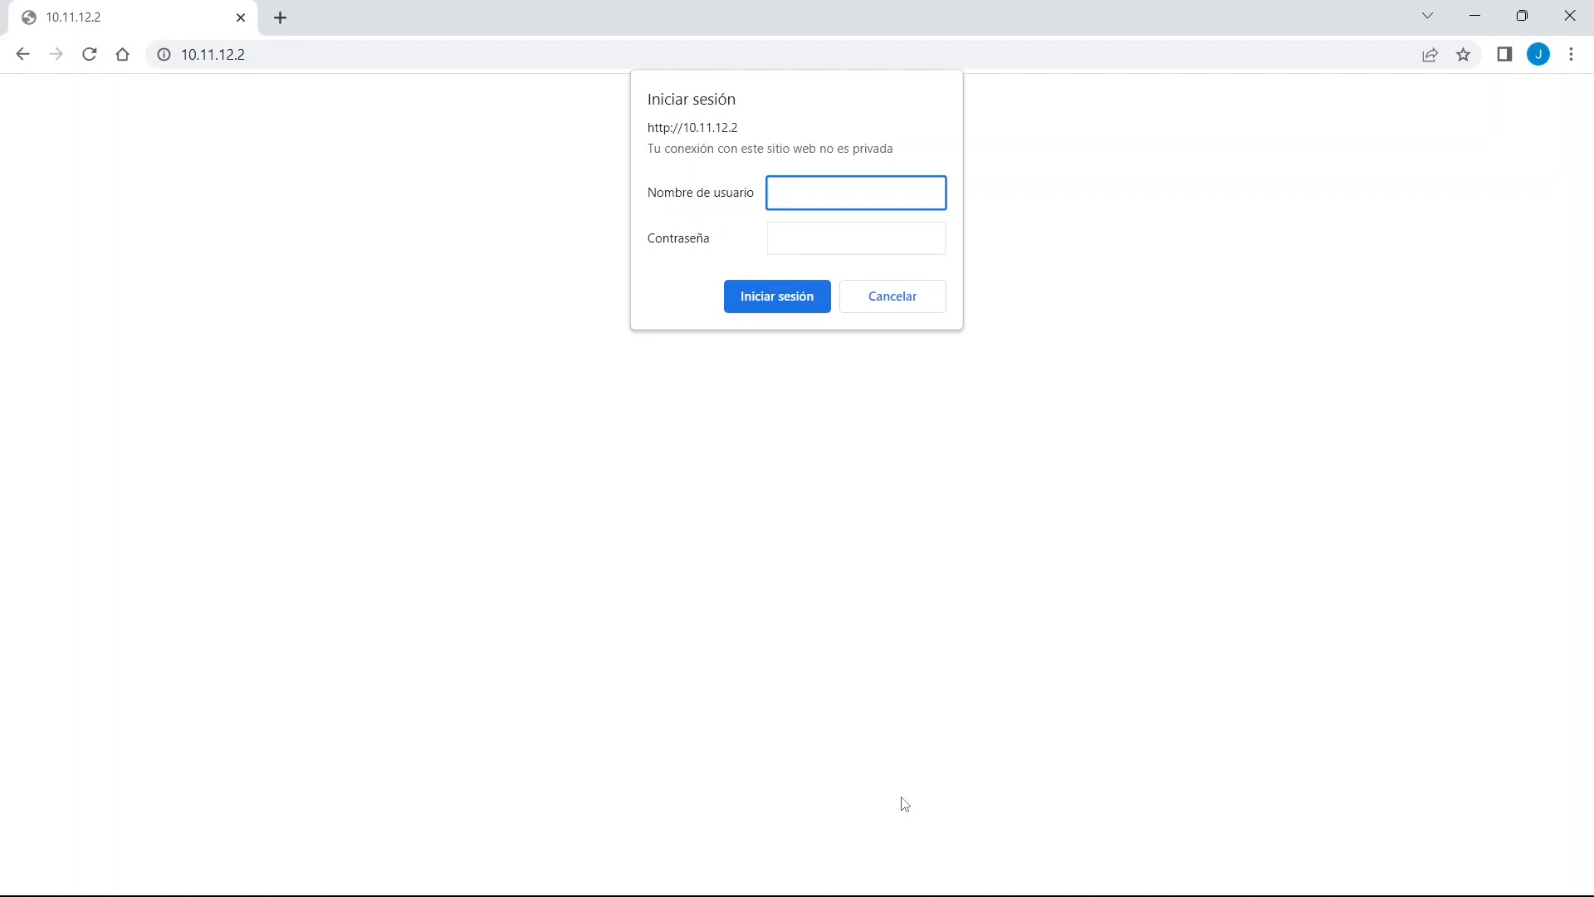
Sign in to the base station at 10.11.12.2 as wmax with its password.
text(wmax)
key(Tab)
text(wmax)
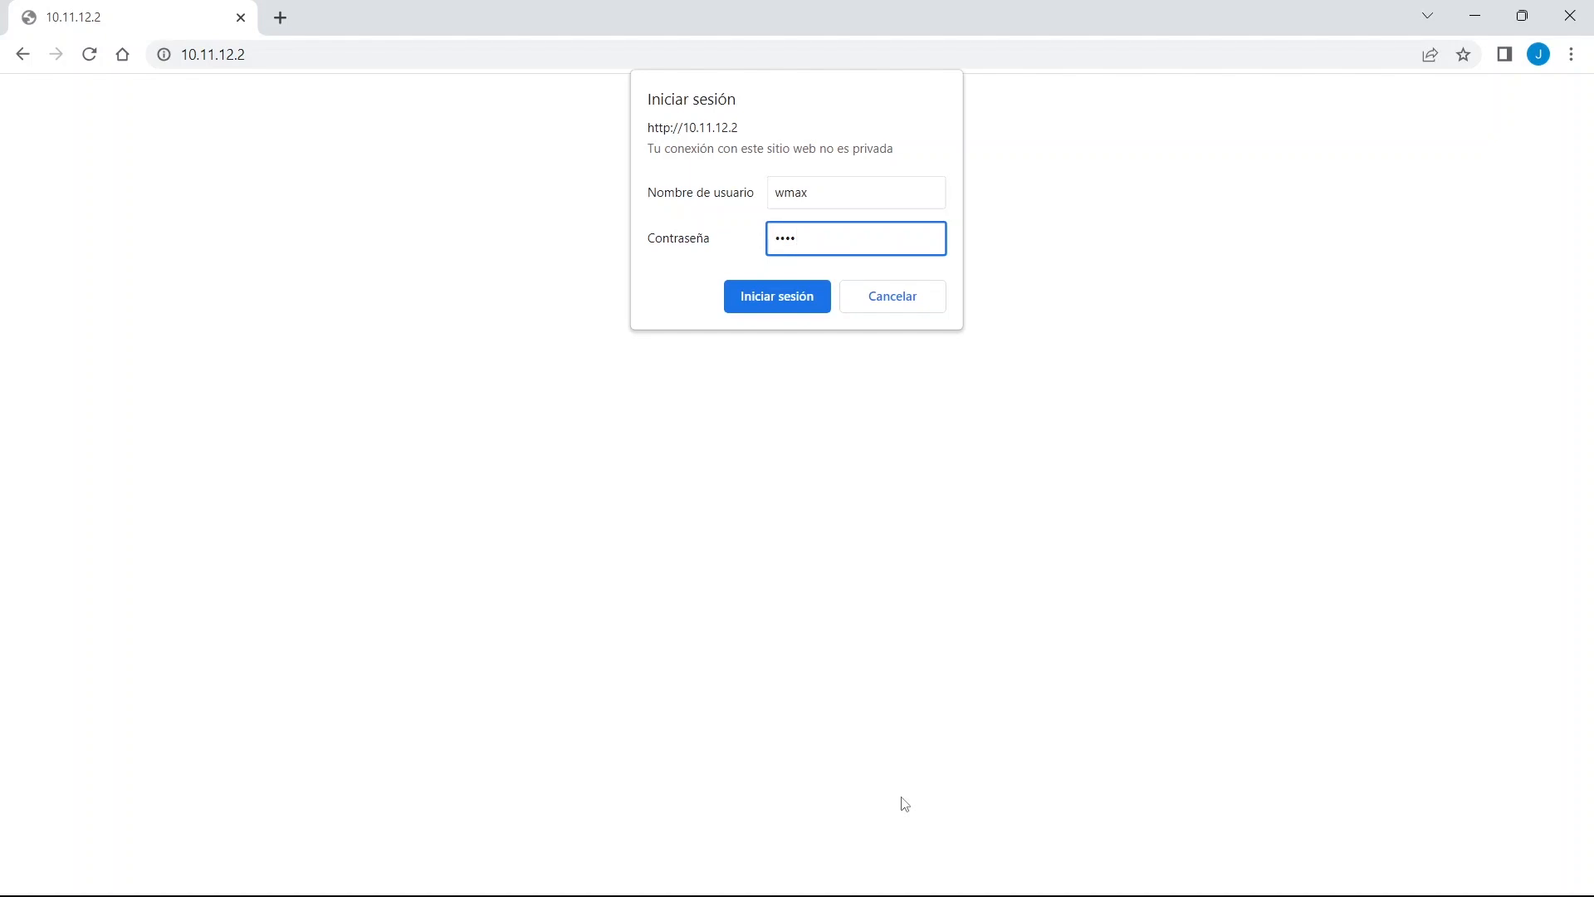
key(Return)
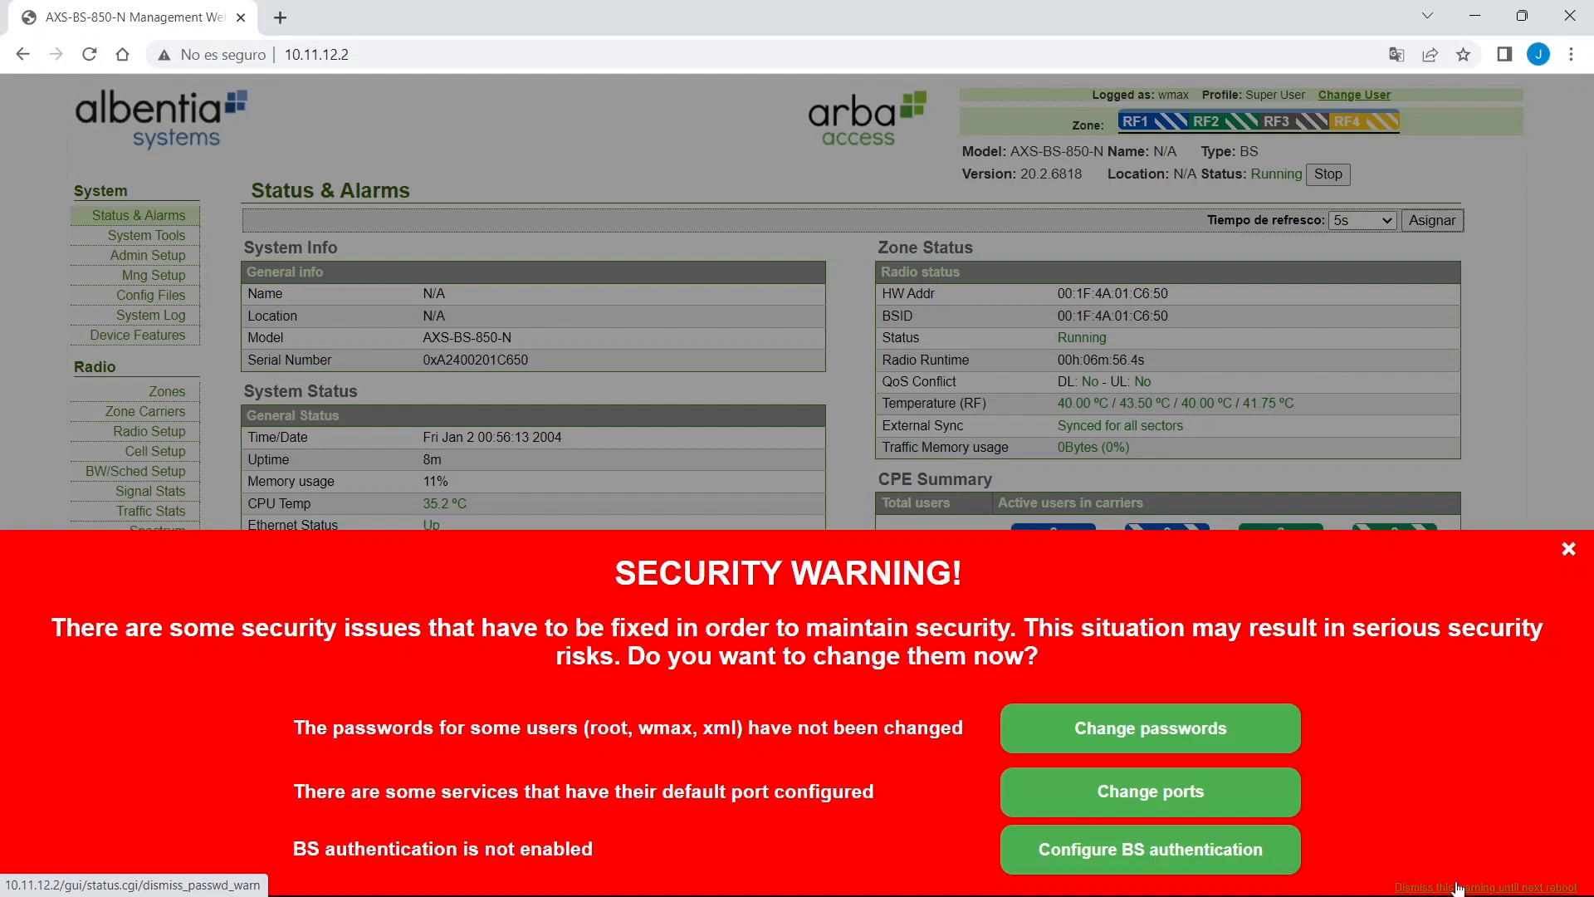
Dismiss the security warning until reboot and set the regulatory region to ES - Spain.
click(1458, 886)
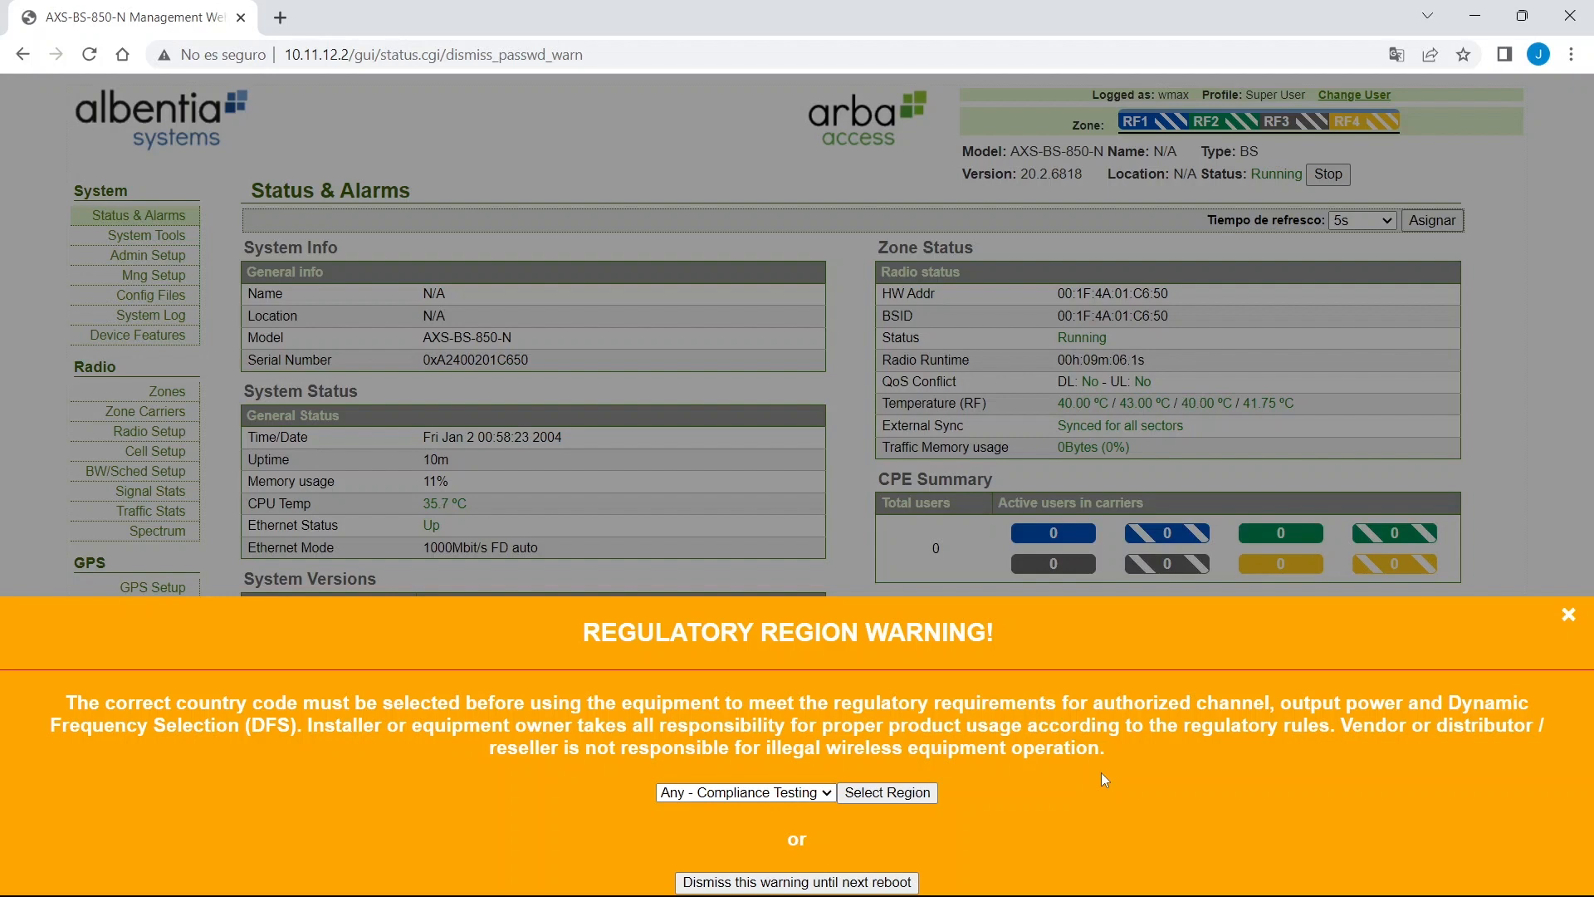
click(782, 792)
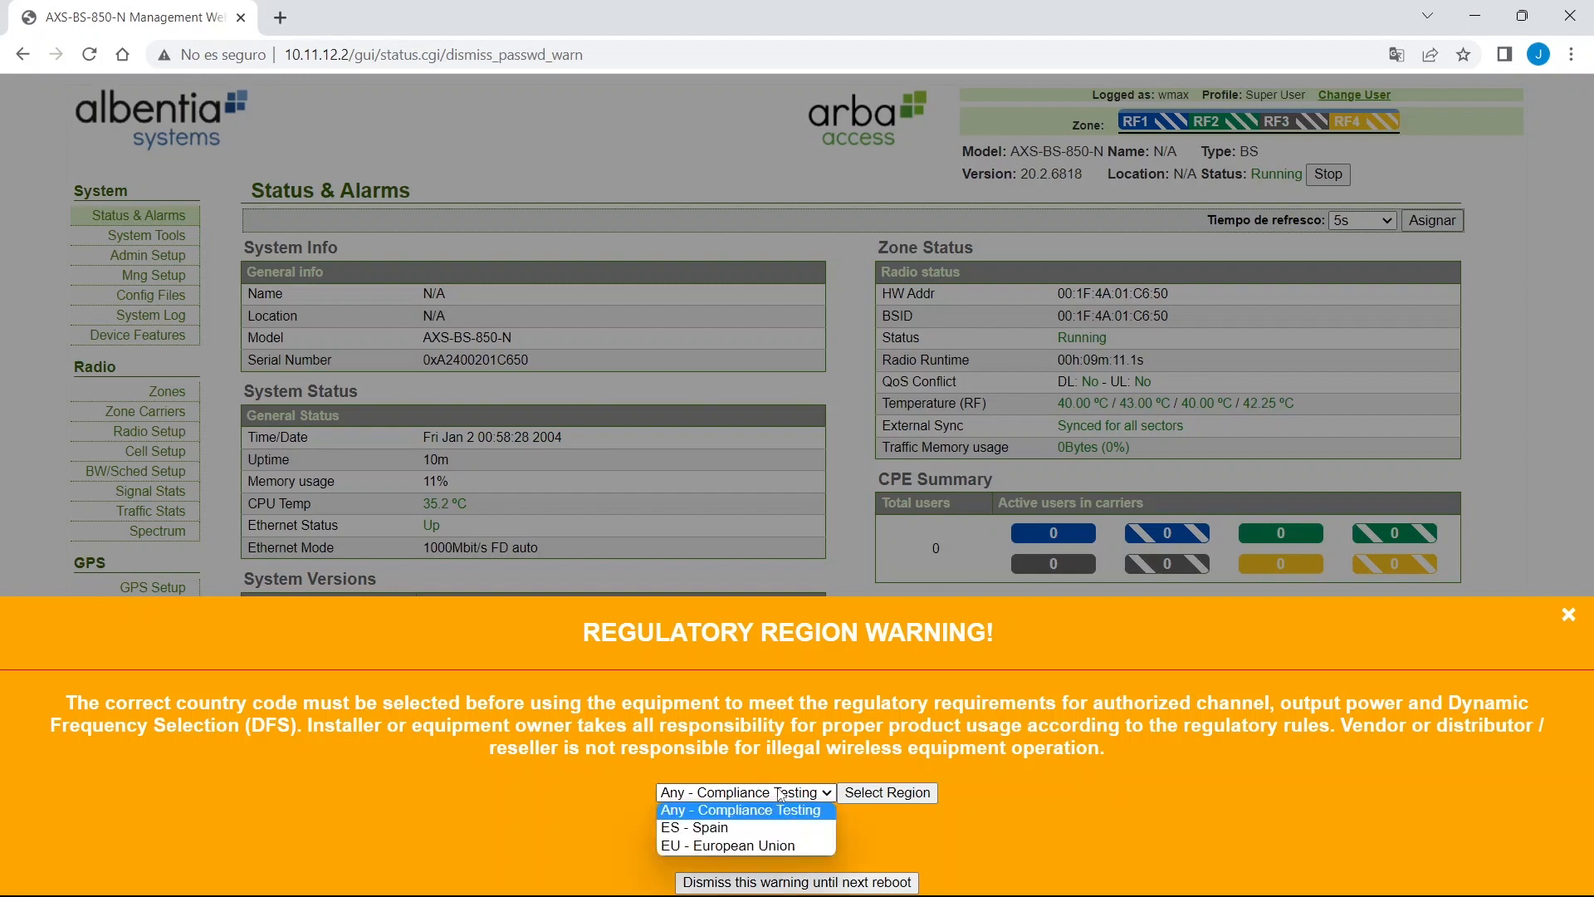
click(776, 828)
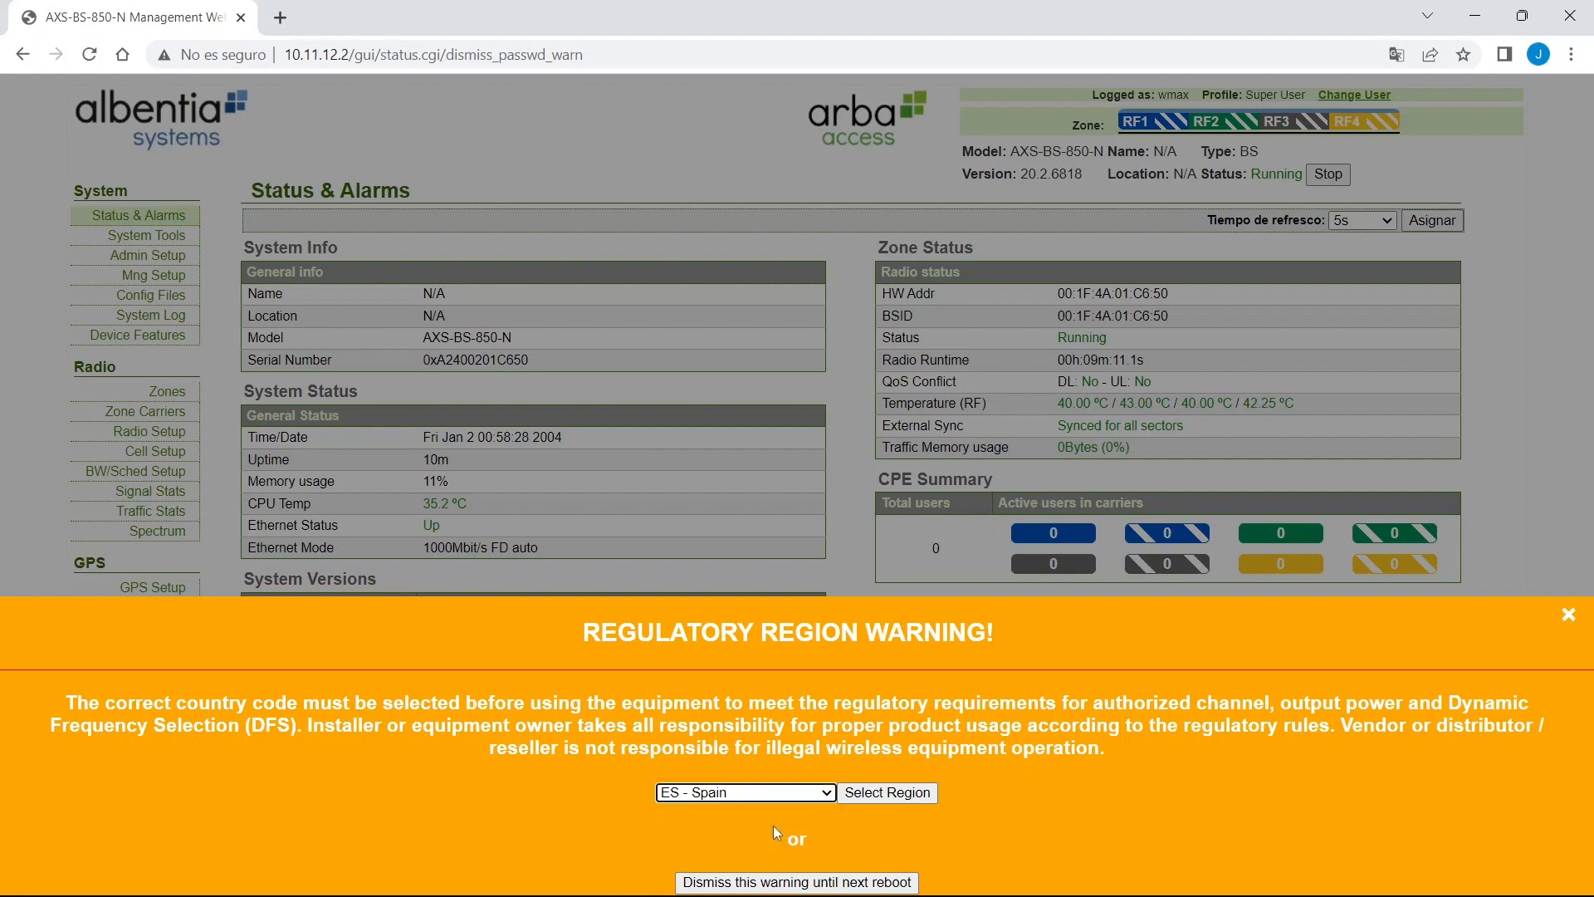
click(893, 793)
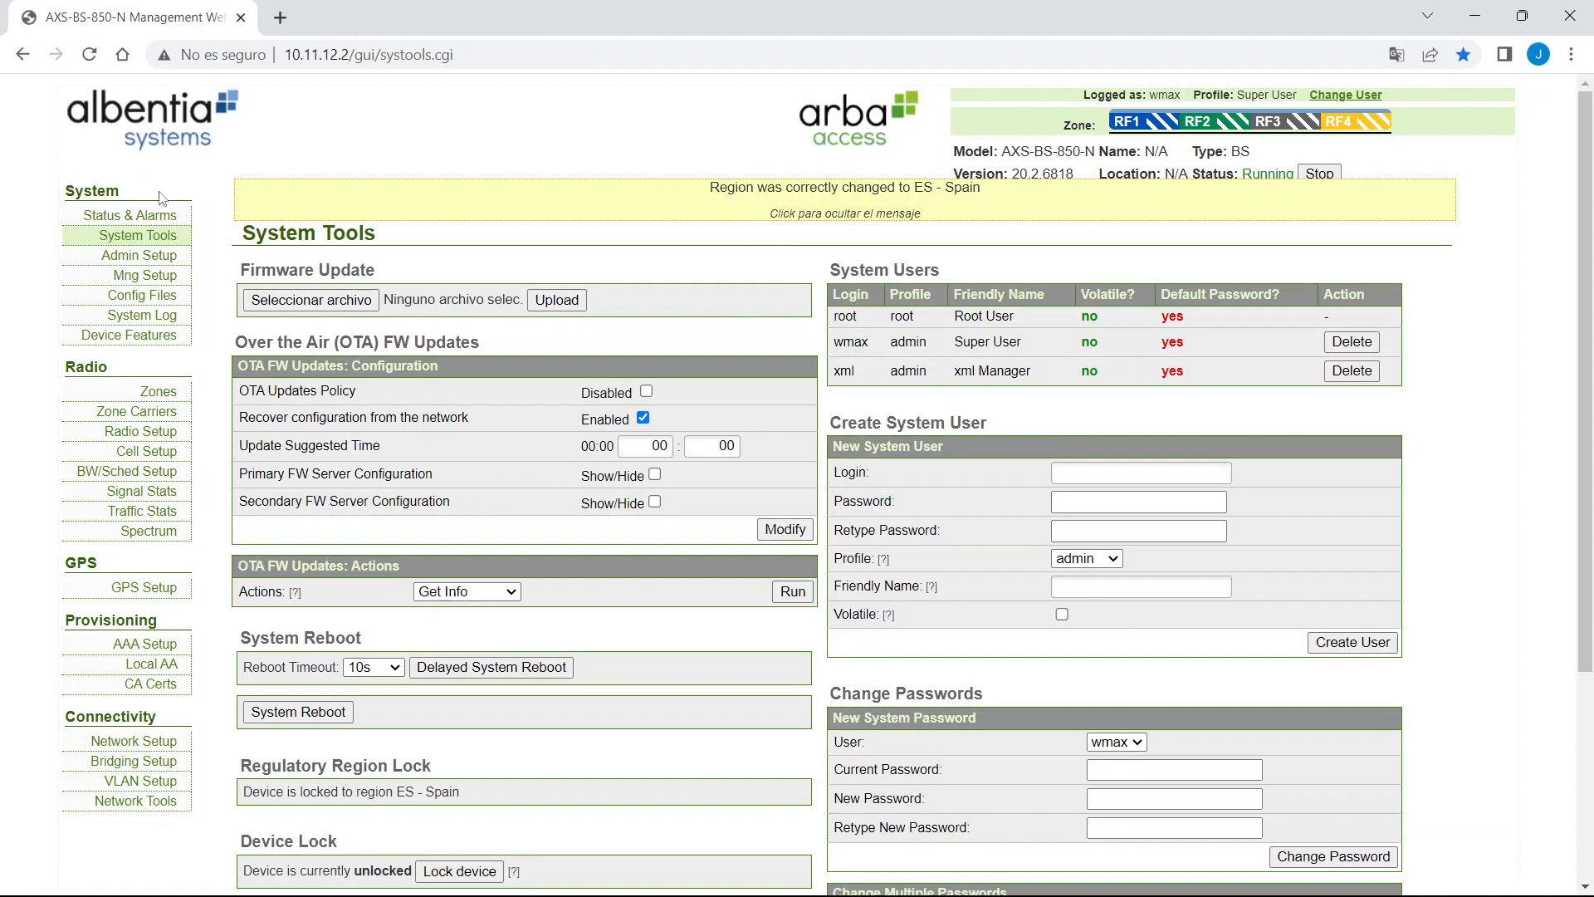
click(137, 219)
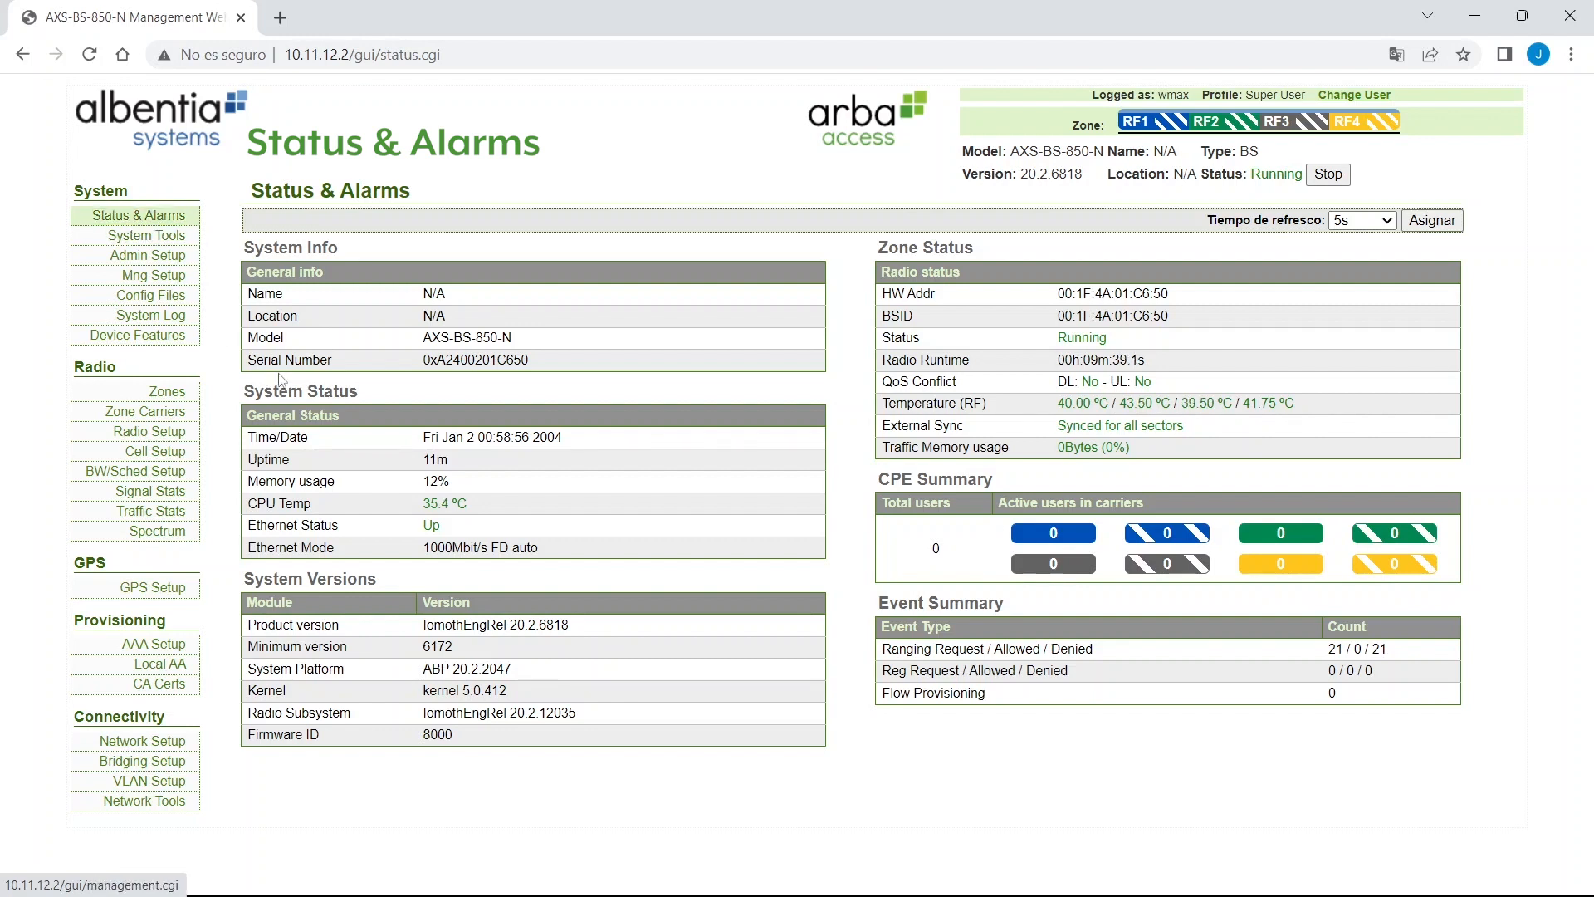
drag(438, 361, 499, 362)
click(490, 337)
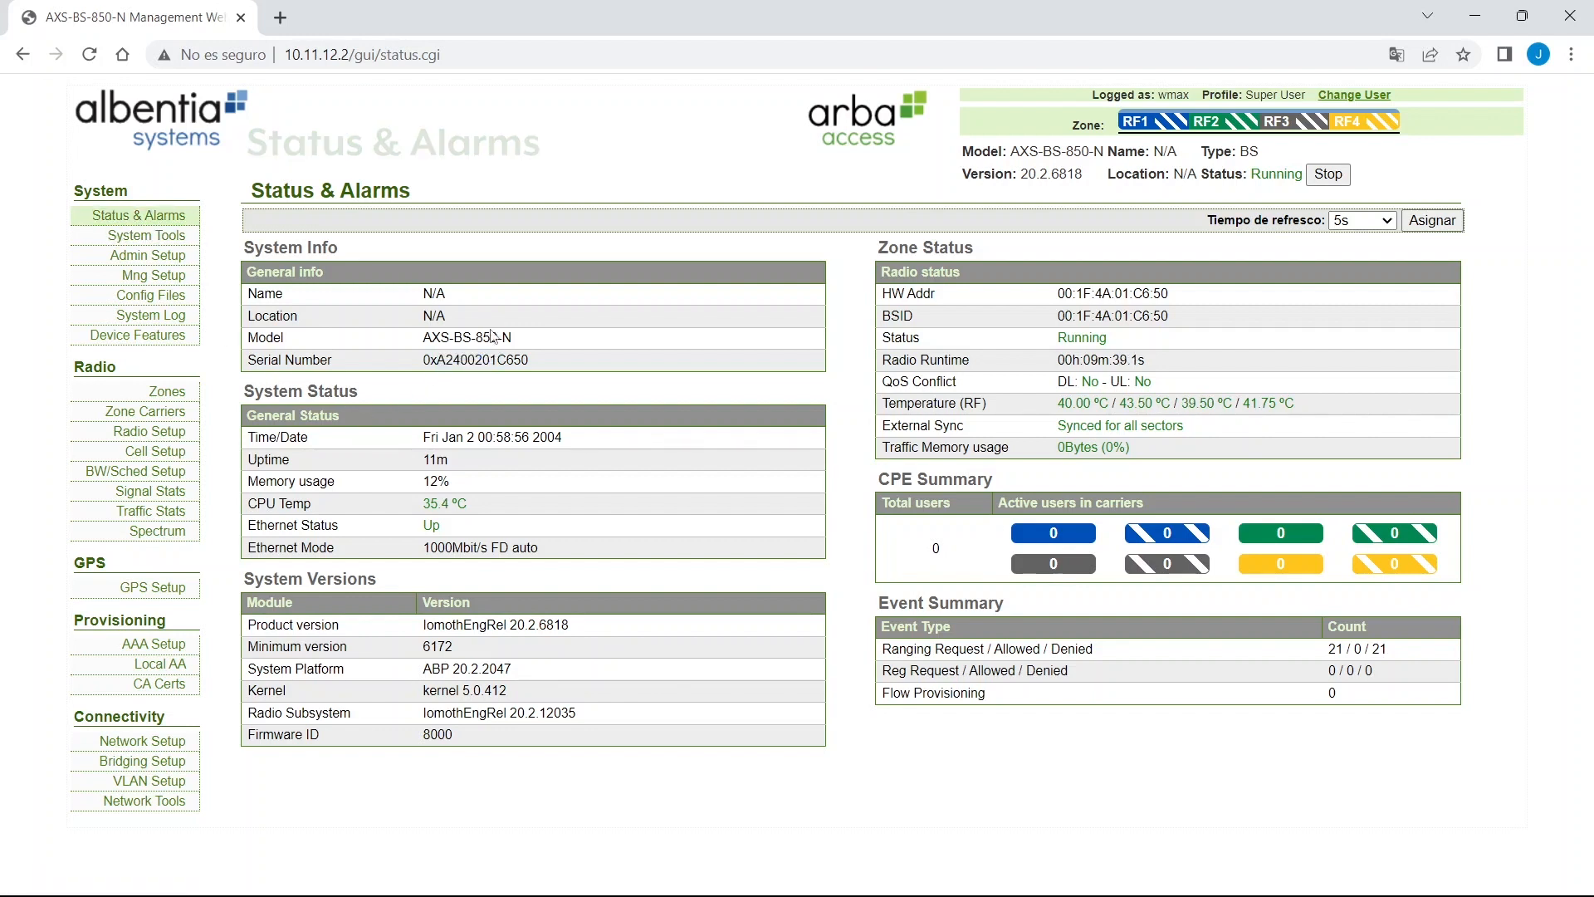
drag(244, 391, 539, 548)
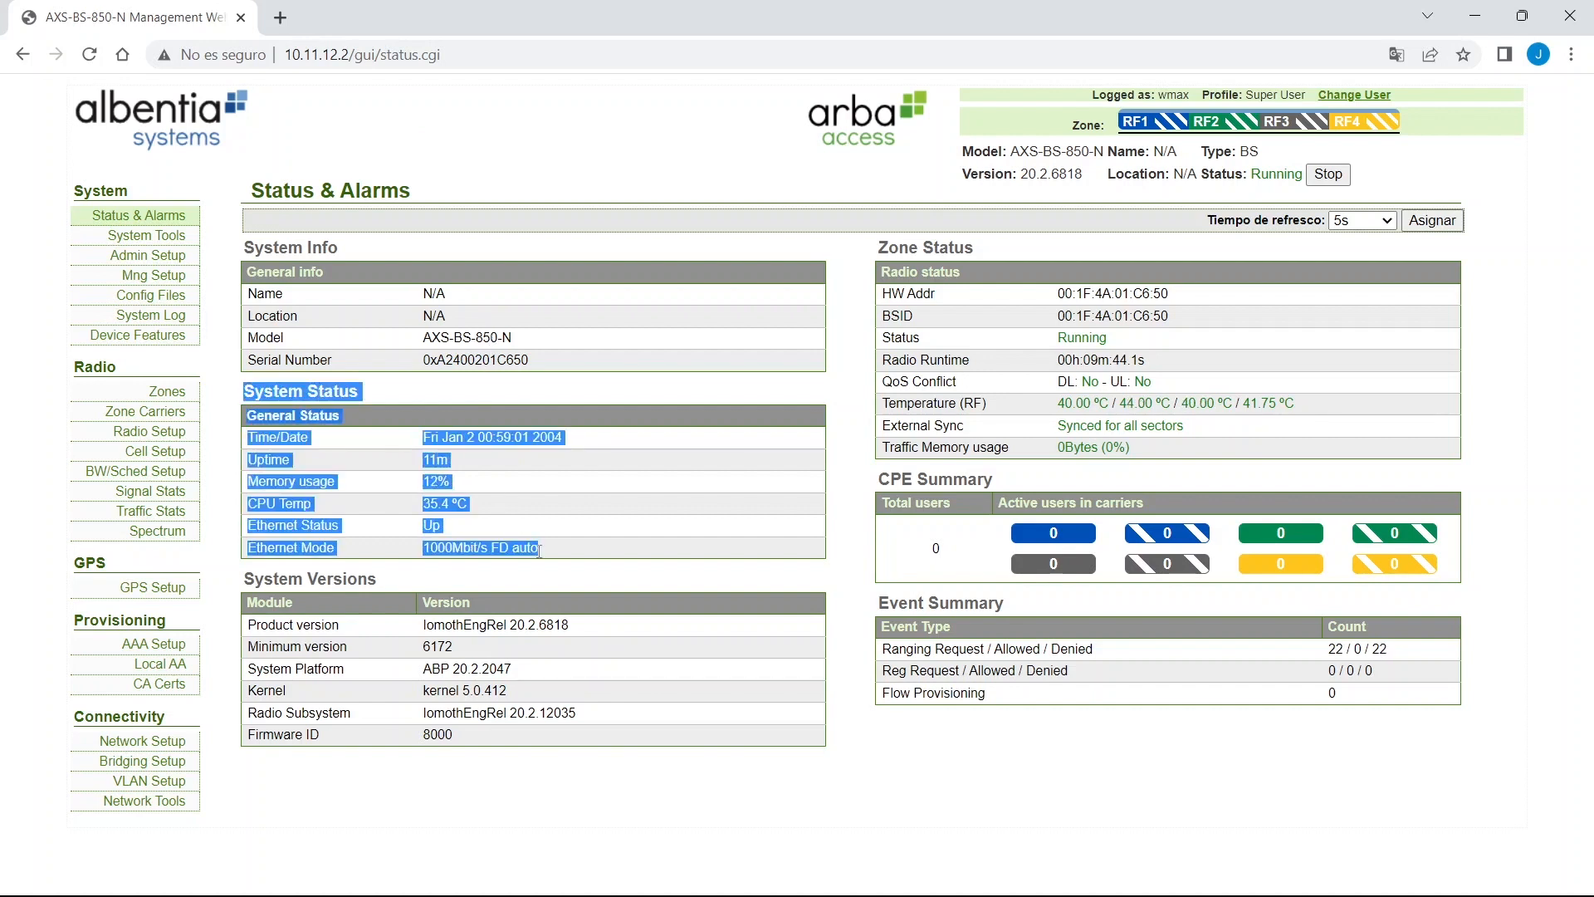
double_click(438, 459)
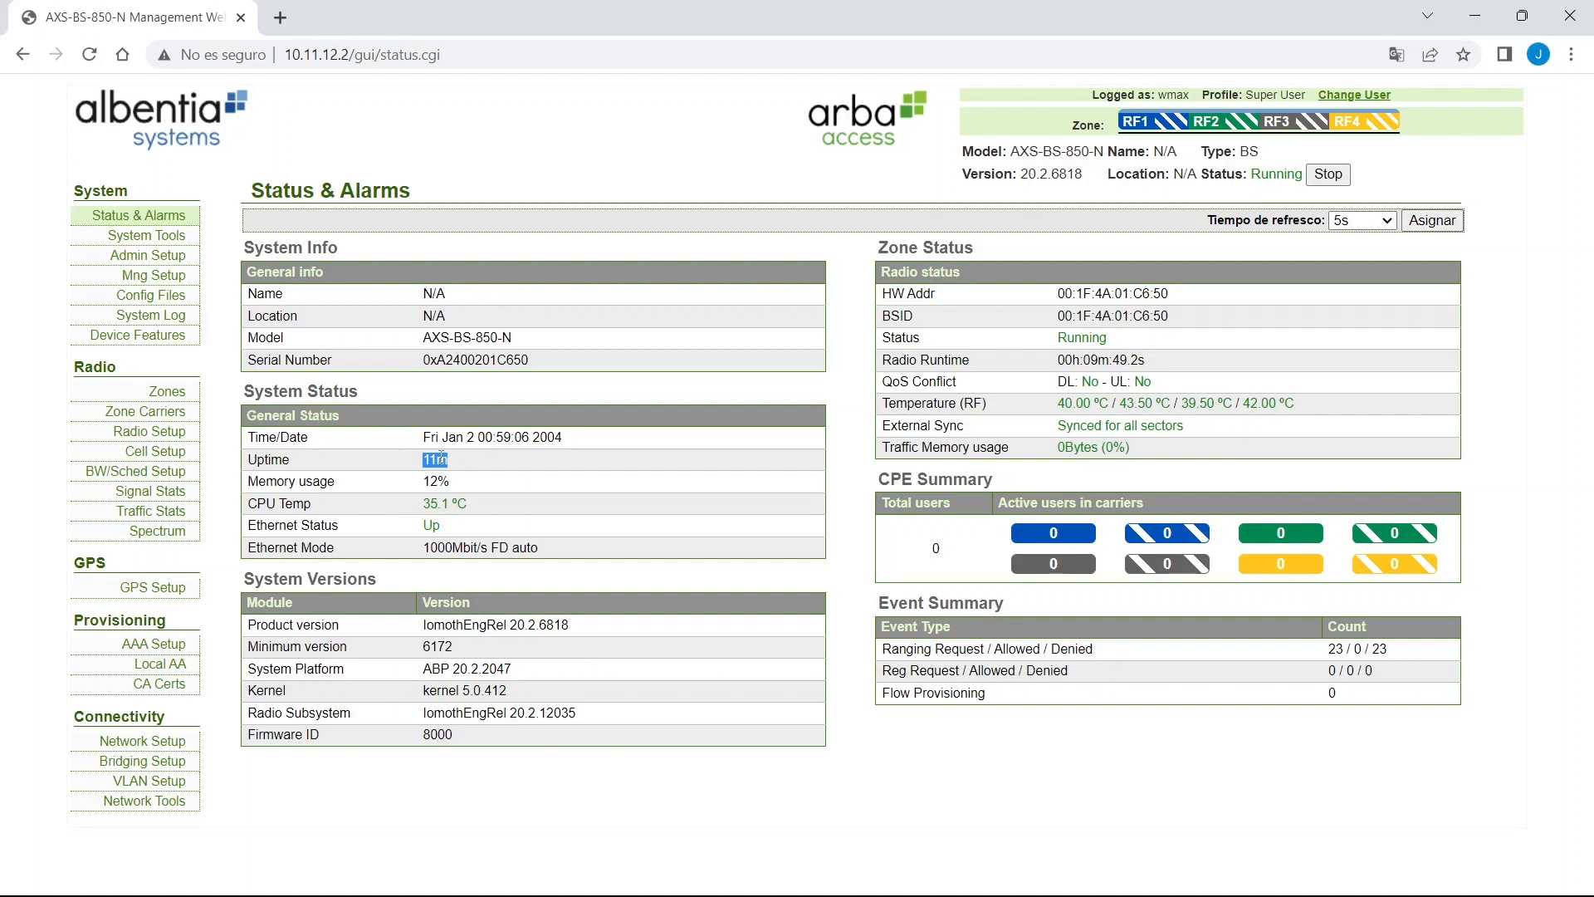
triple_click(1100, 360)
drag(226, 579, 746, 745)
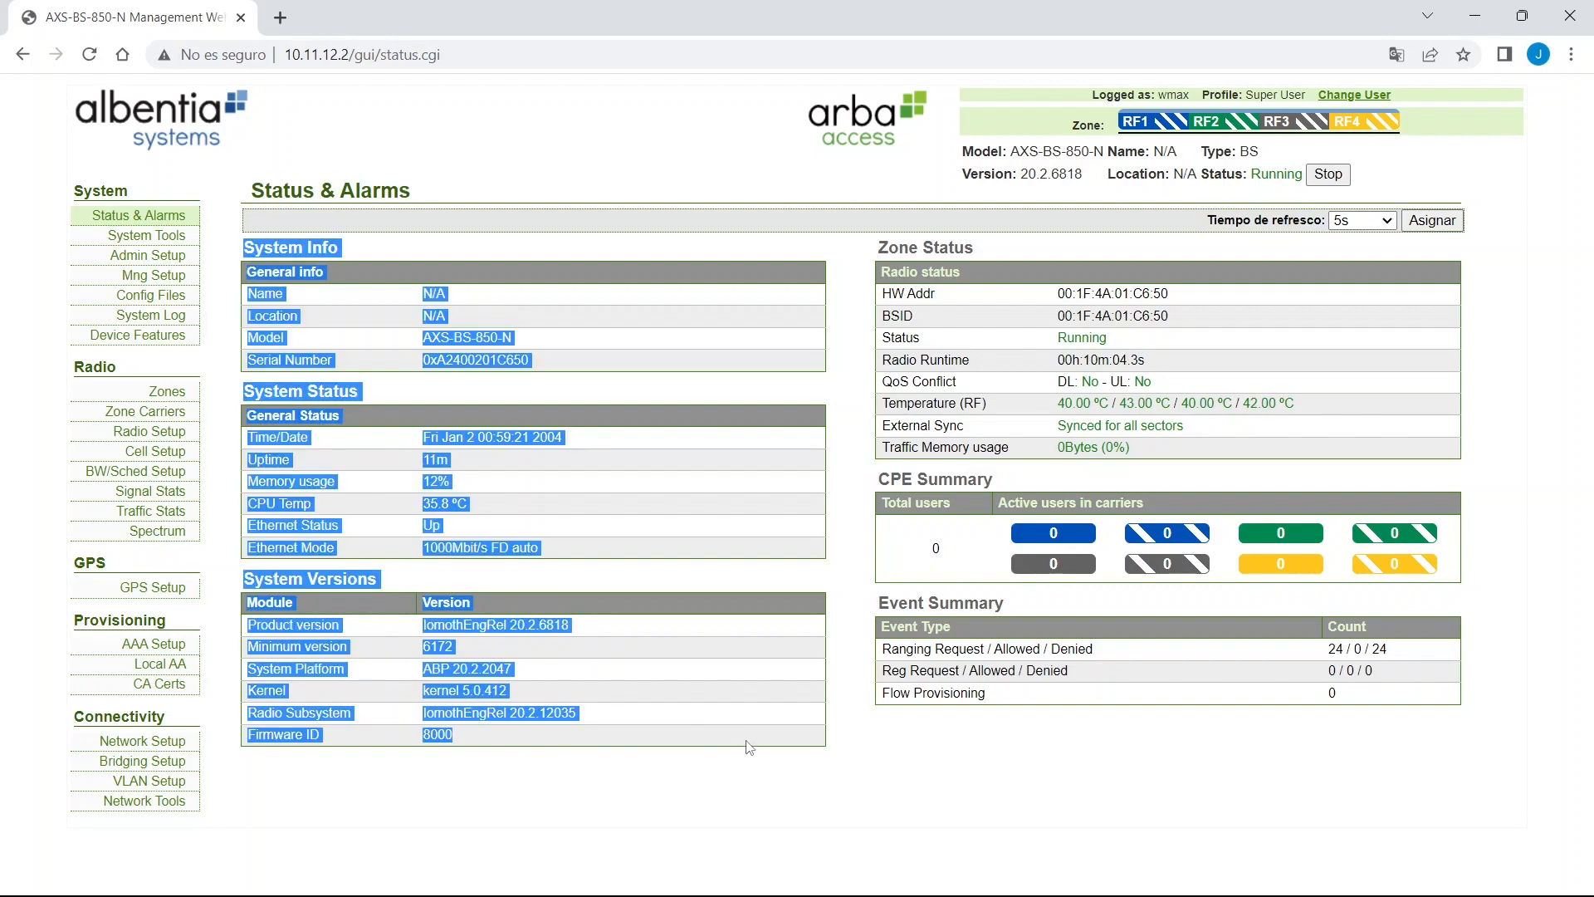
click(749, 747)
triple_click(938, 479)
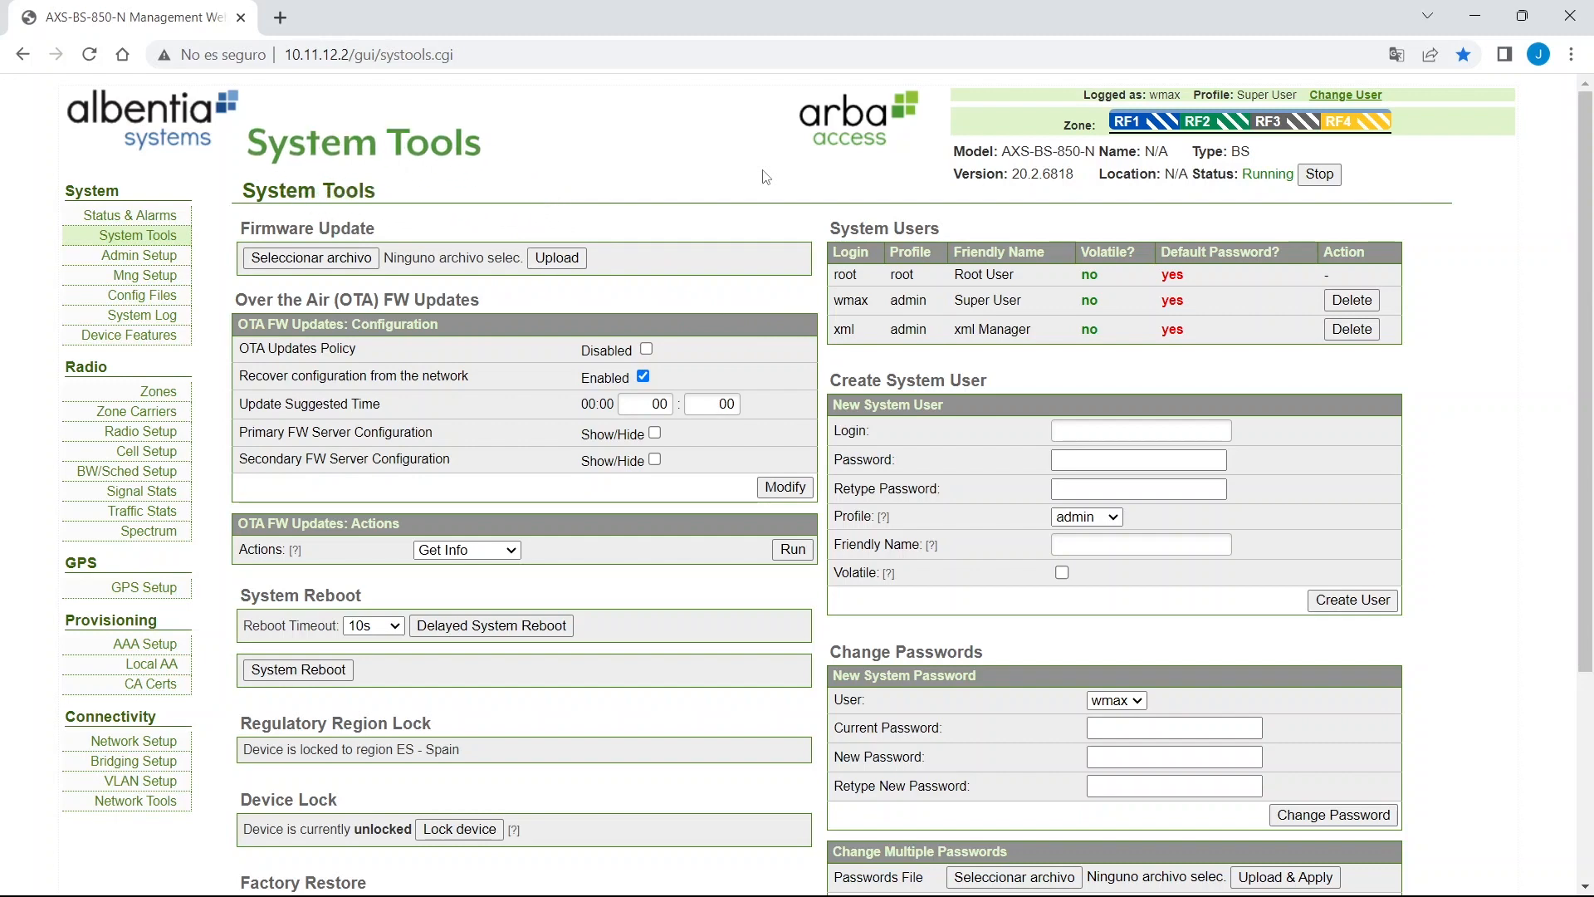
drag(830, 222, 1196, 346)
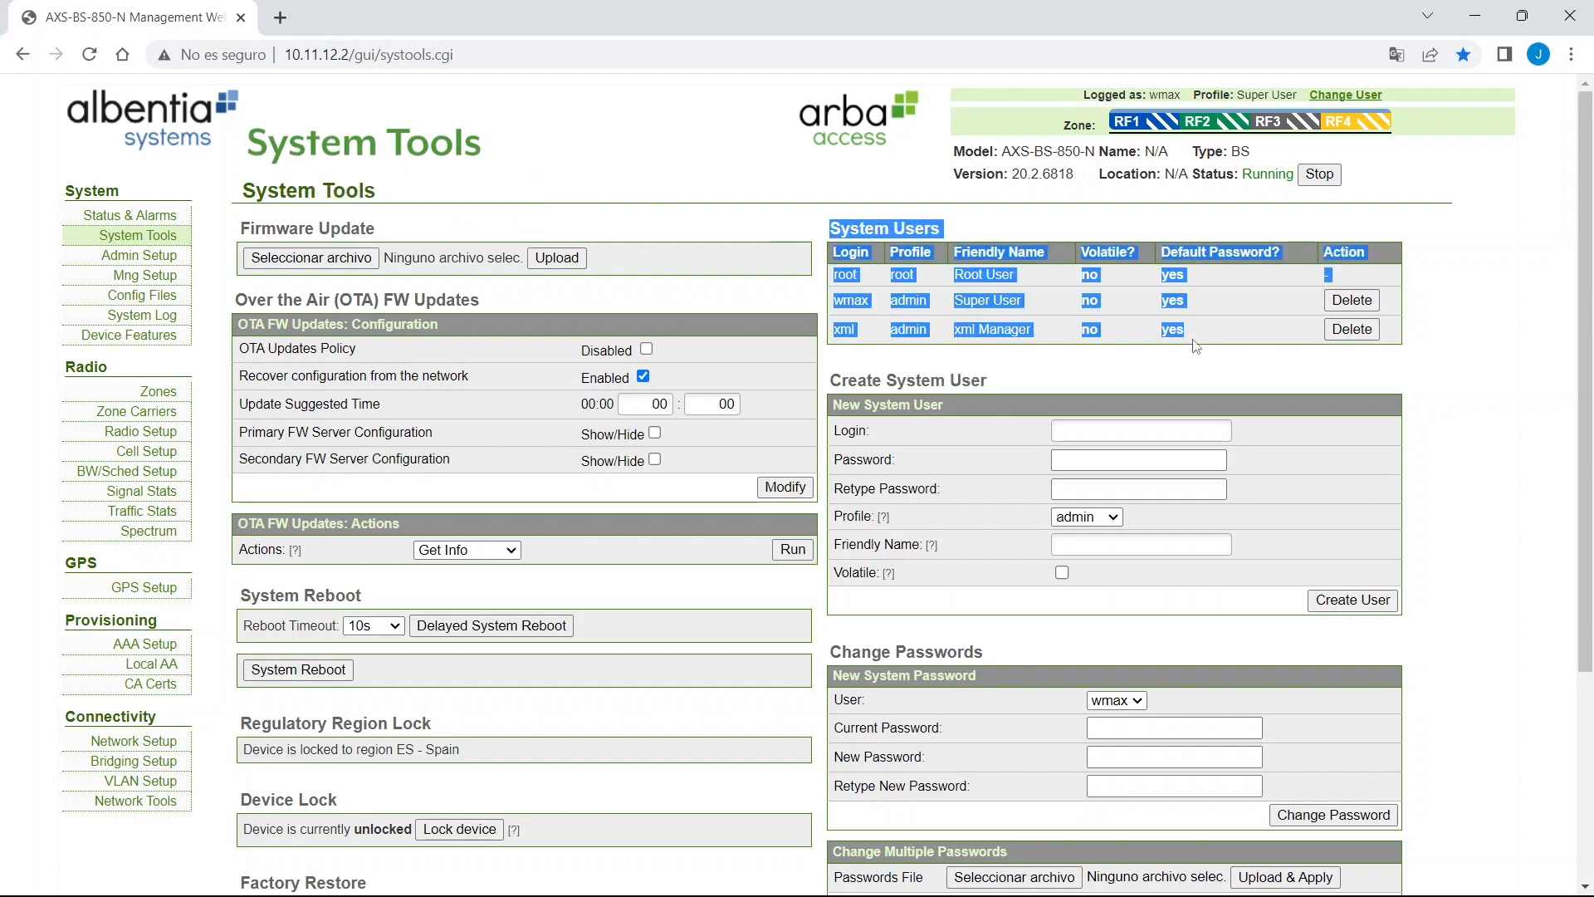
click(1209, 349)
drag(842, 307, 976, 304)
click(996, 305)
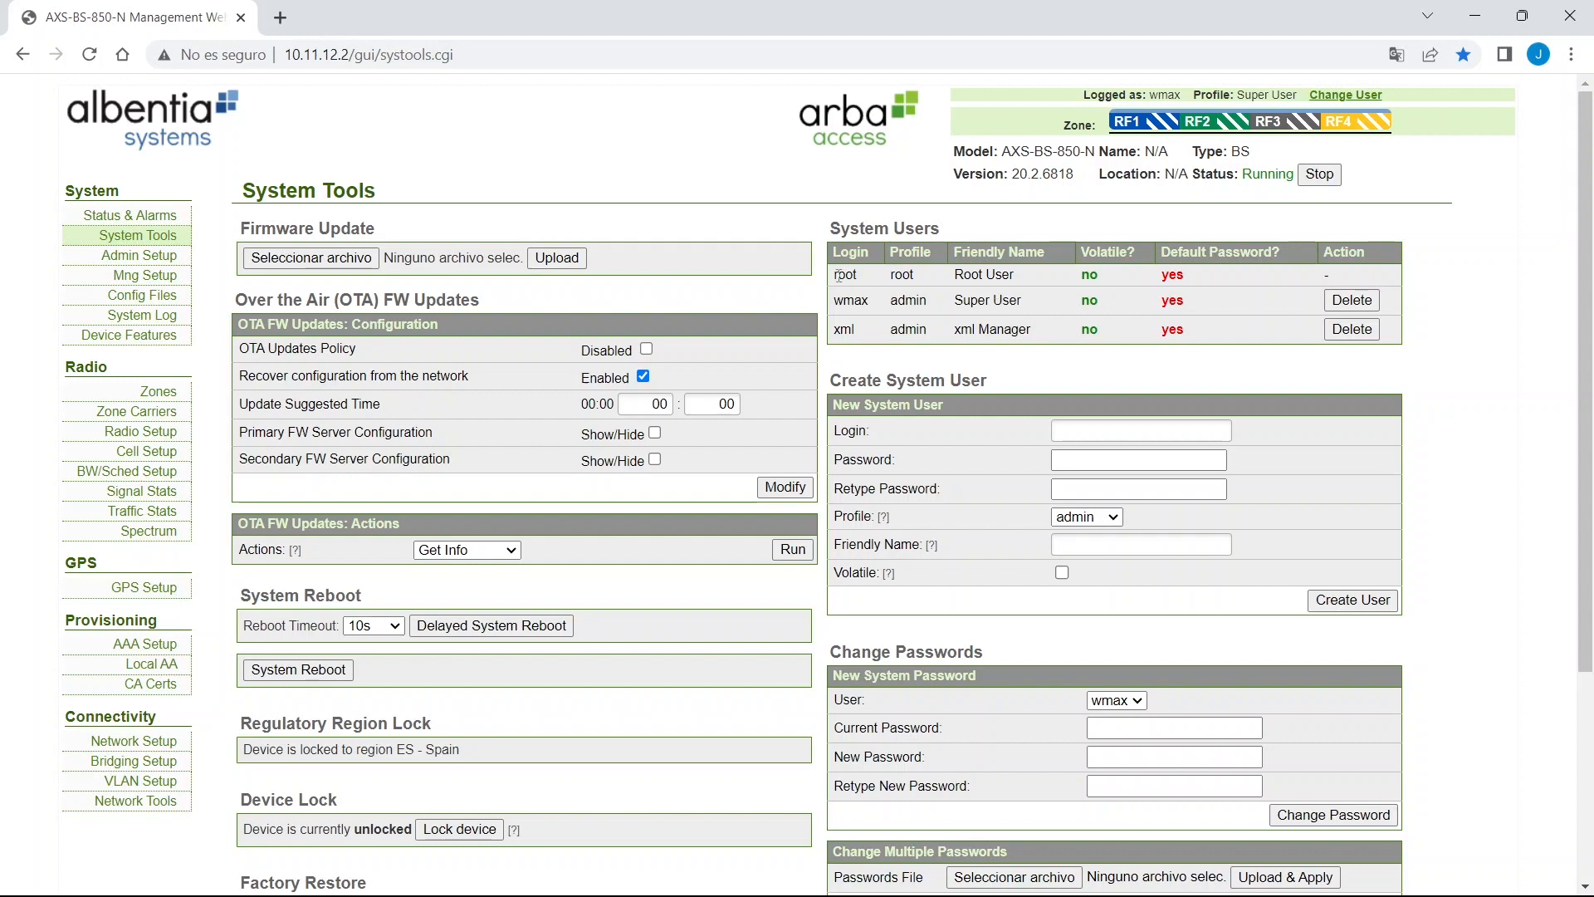
drag(837, 274, 1183, 272)
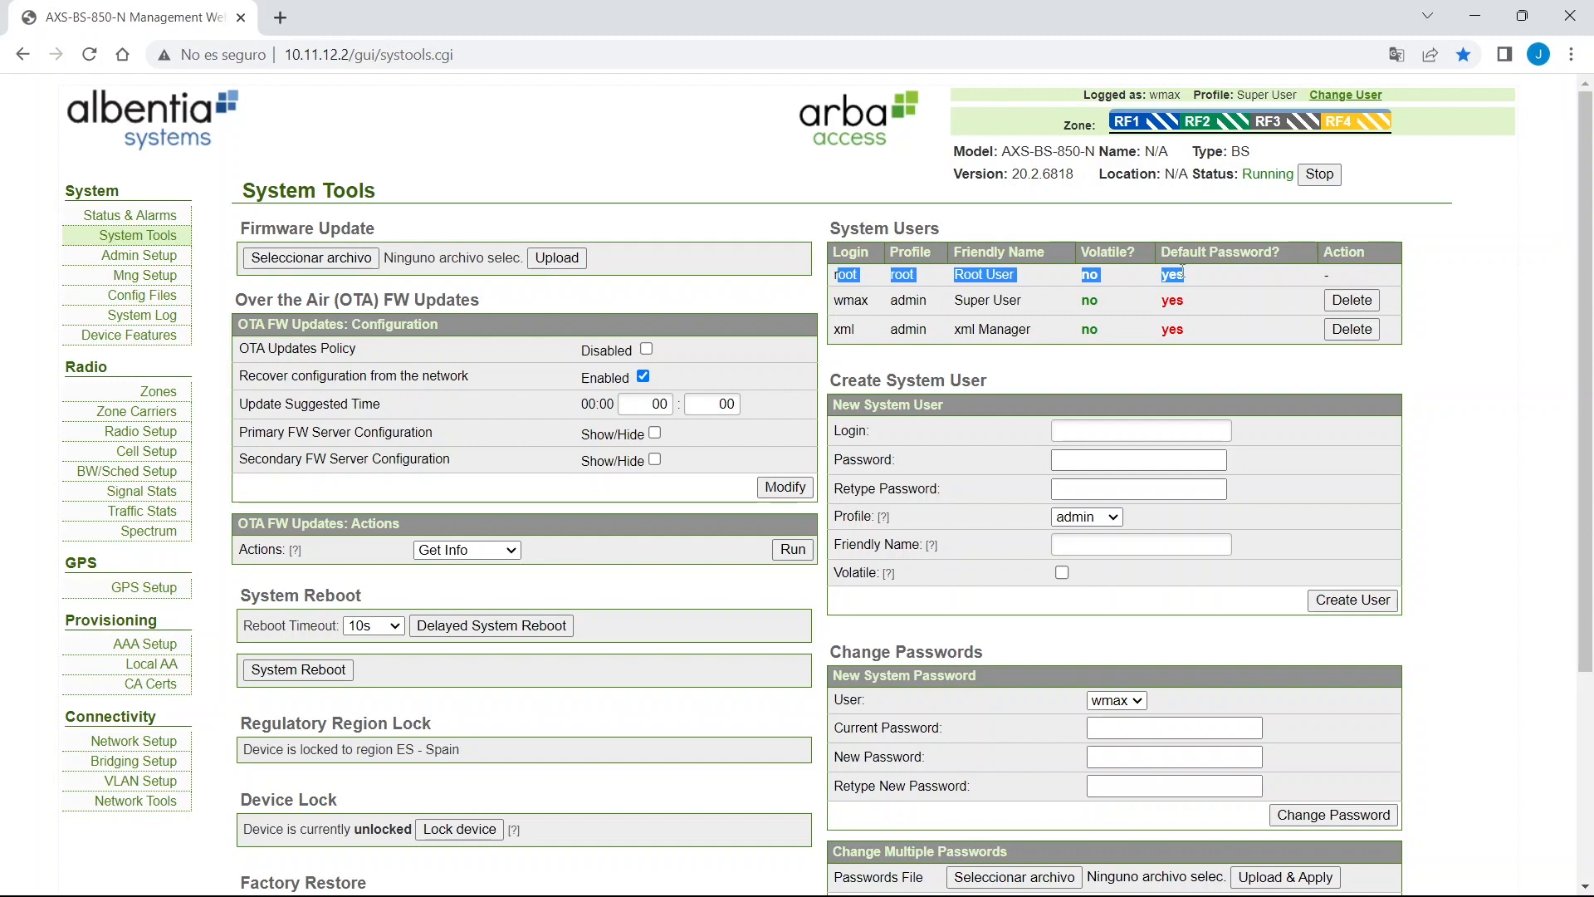
Delete the xml system user.
click(835, 338)
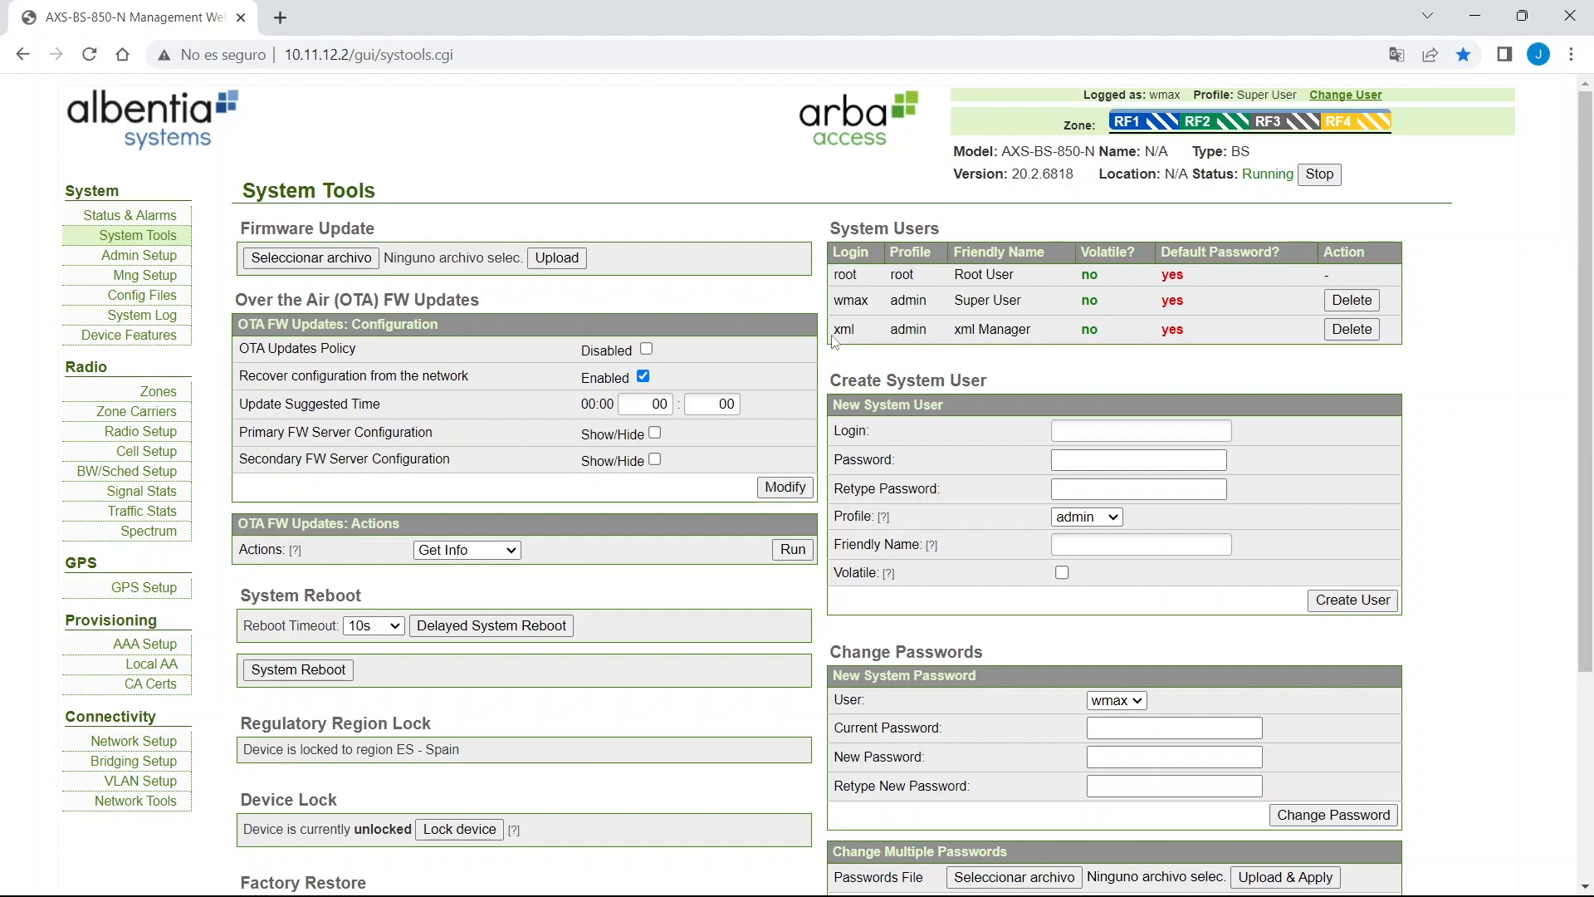
drag(834, 336, 1178, 342)
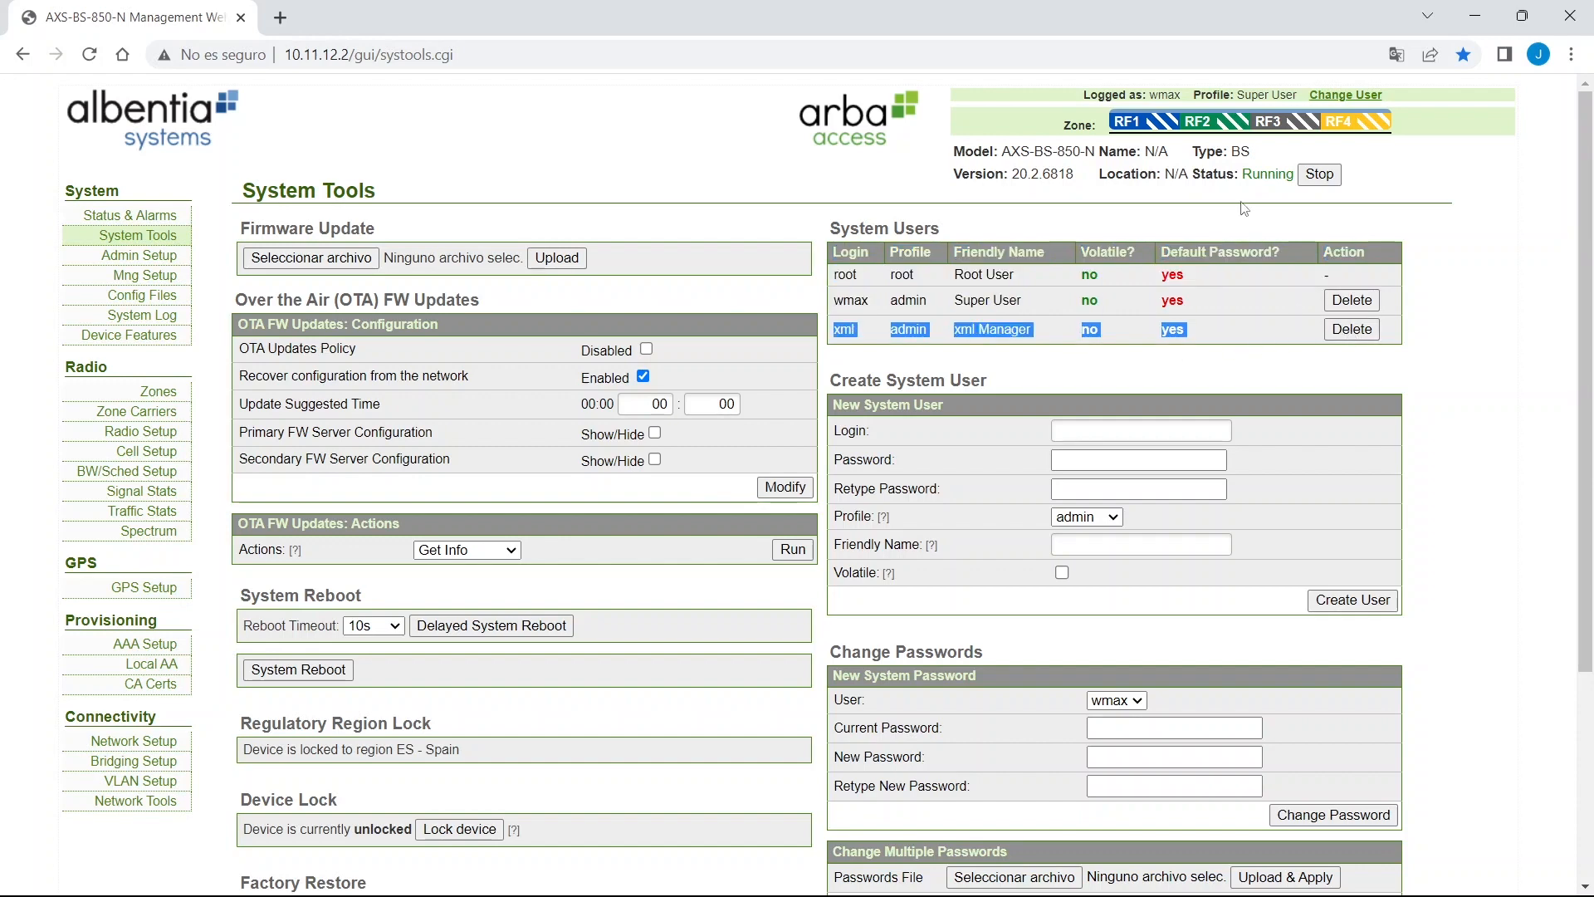
click(1350, 330)
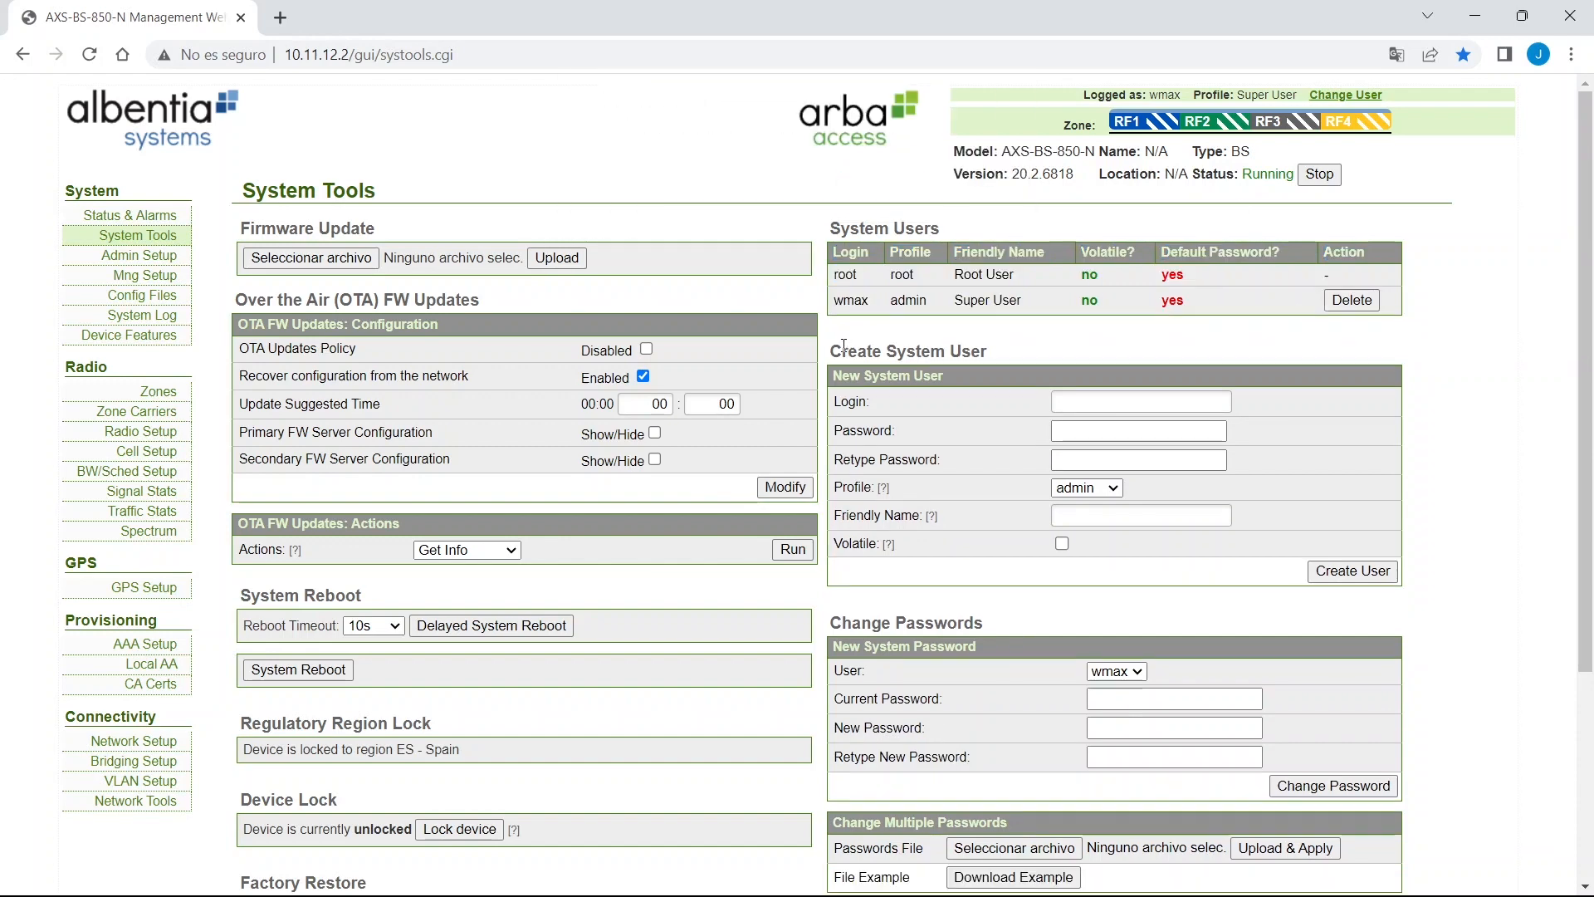
Create admin system user 'albentia' with a new password and friendly name albentia.
drag(830, 351, 1015, 360)
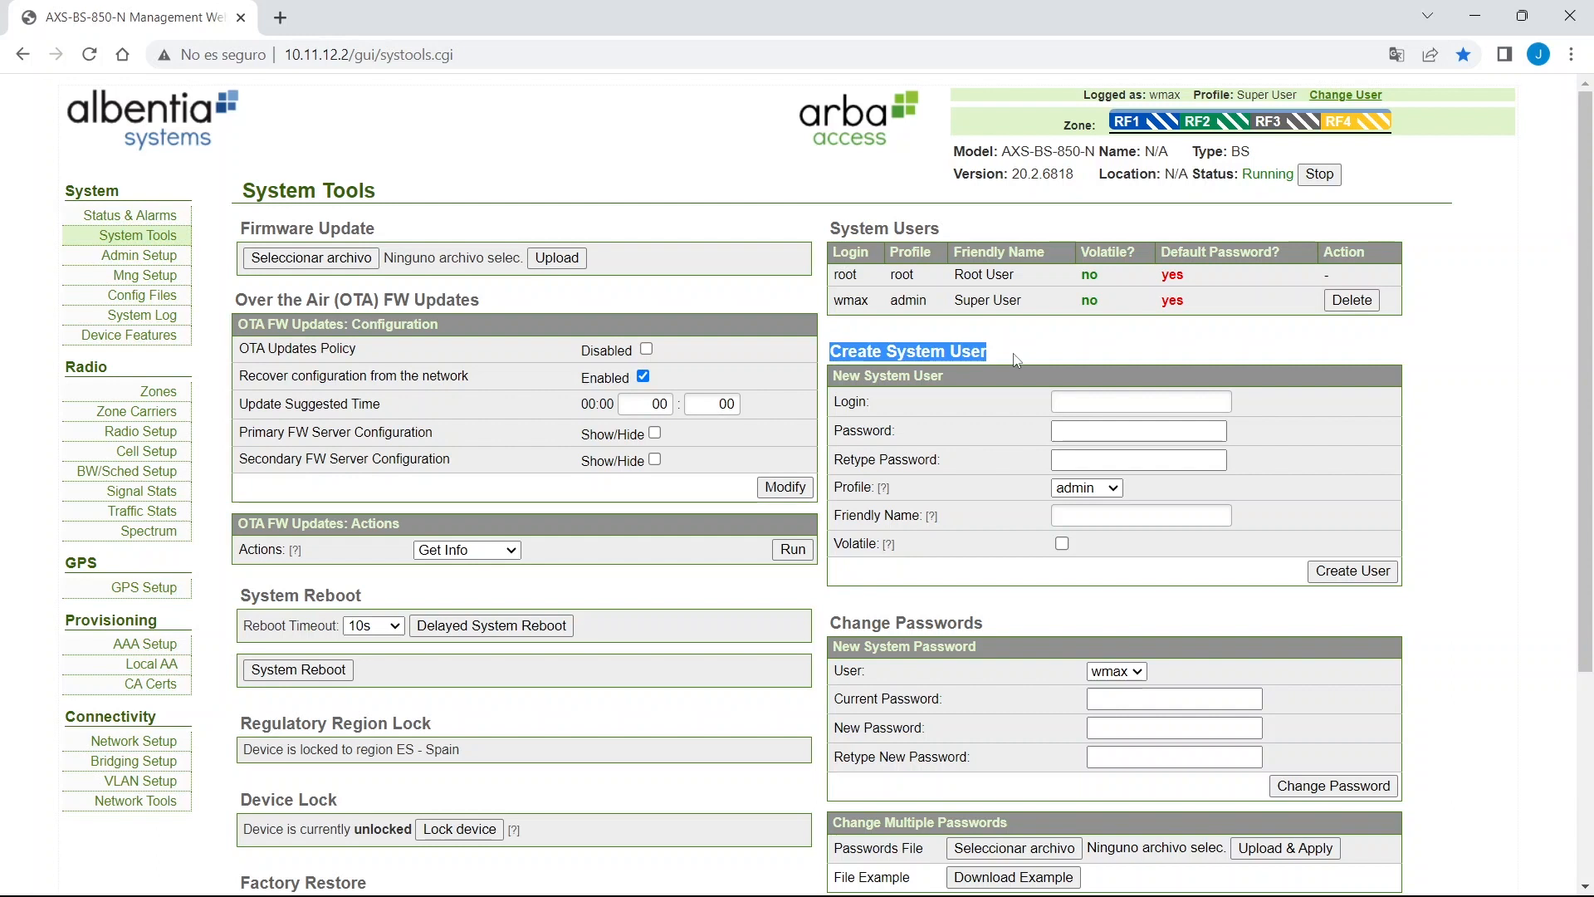
click(1101, 410)
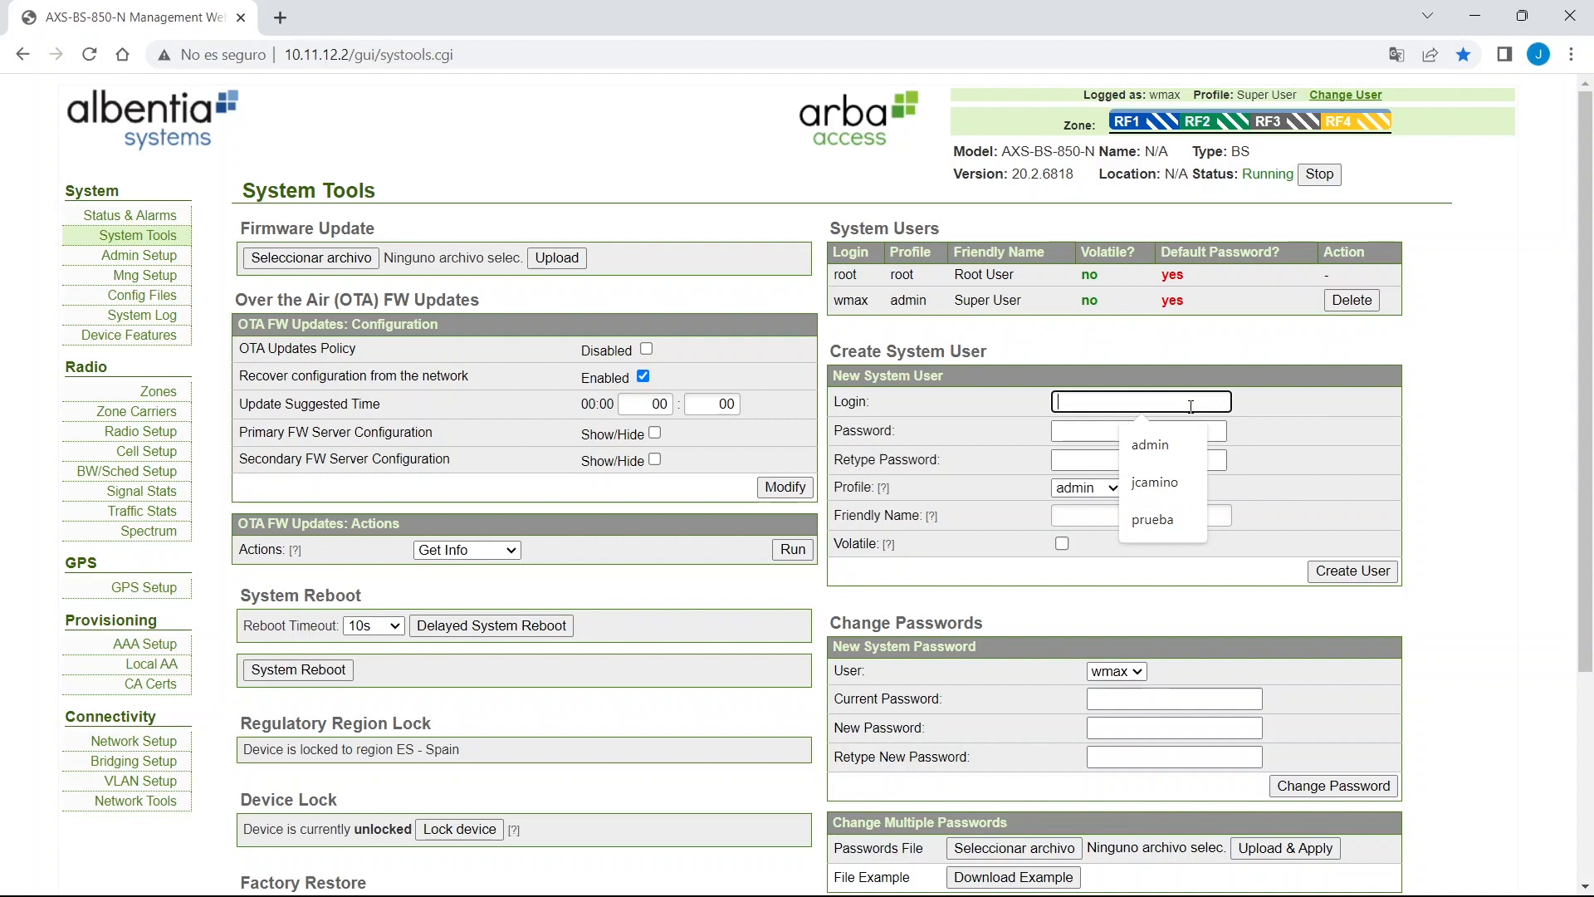
text(albentia)
key(Tab)
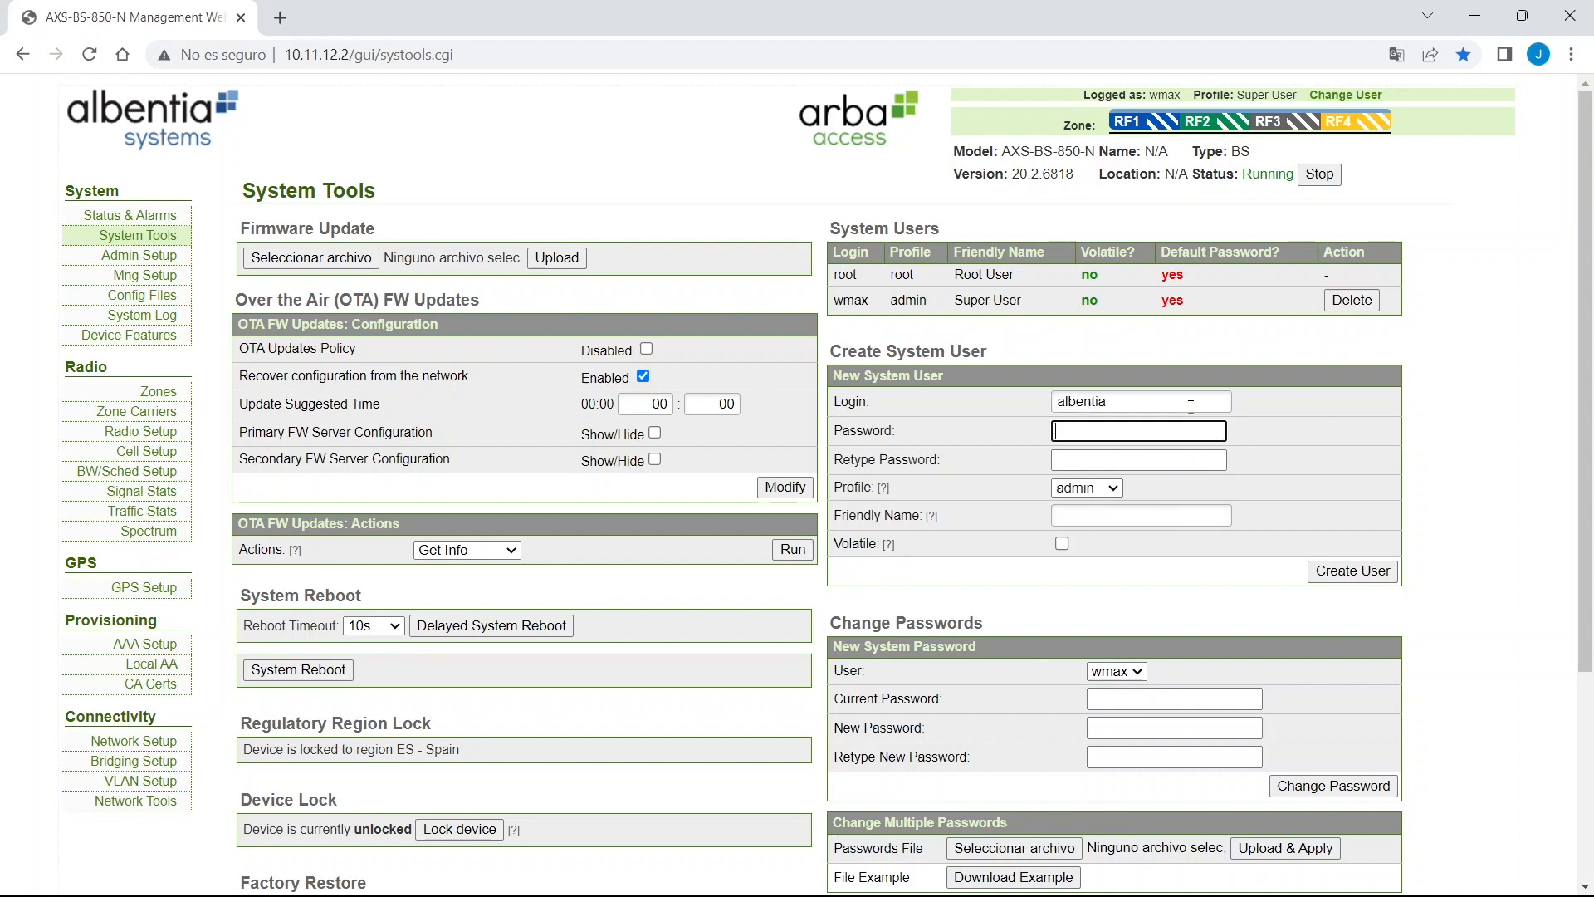
text(••••••••••••)
key(Tab)
text(•••••••)
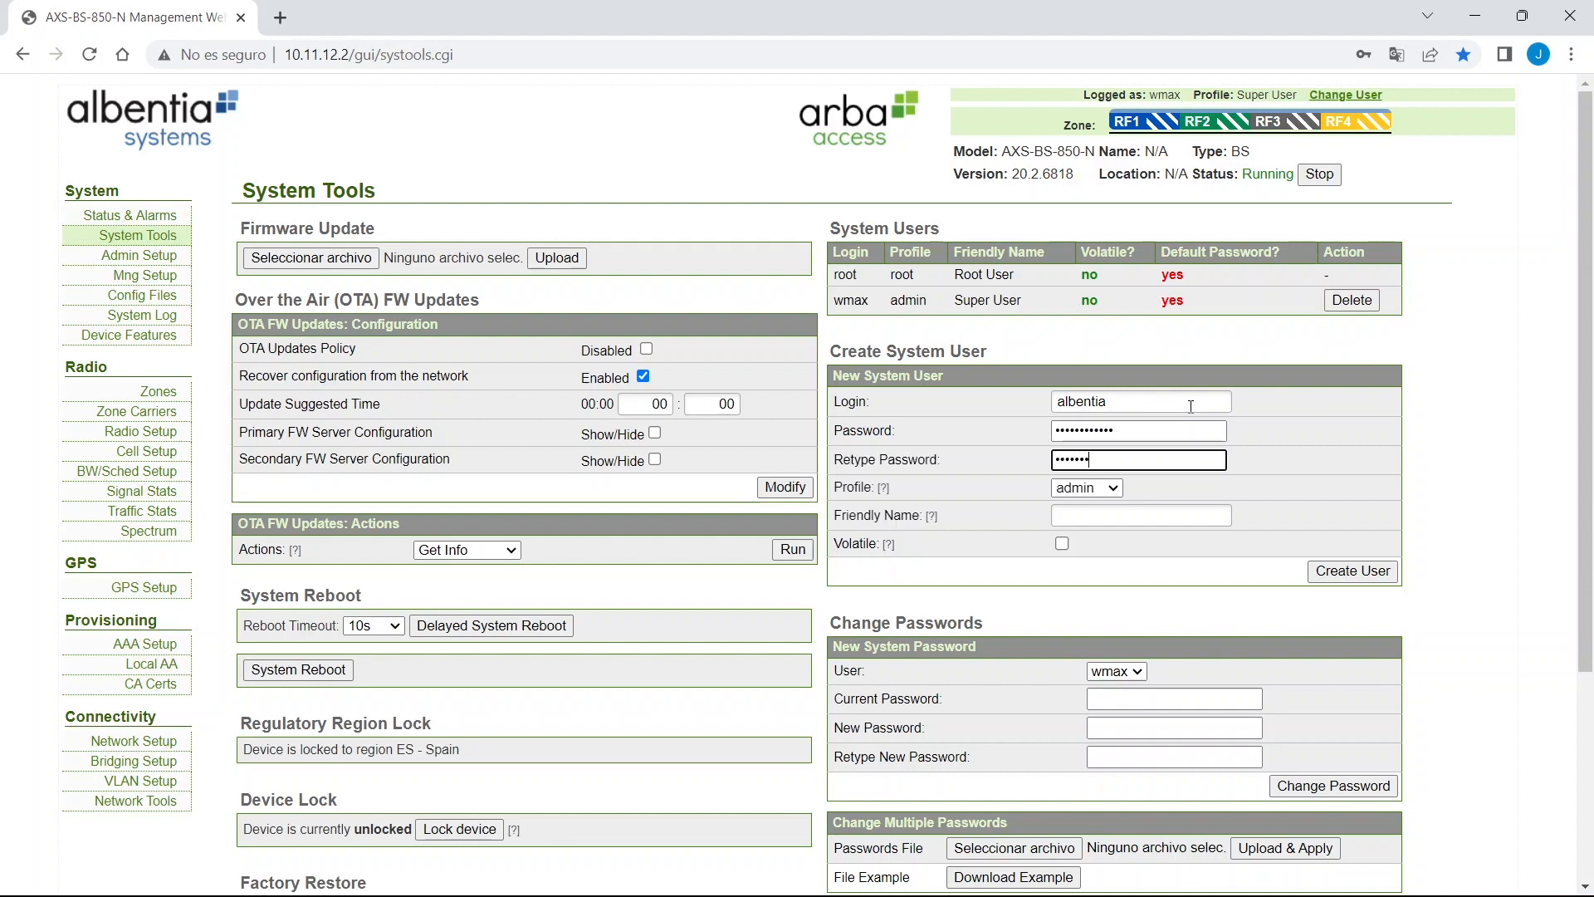
text(•••••)
mouse_move(885, 489)
click(1101, 518)
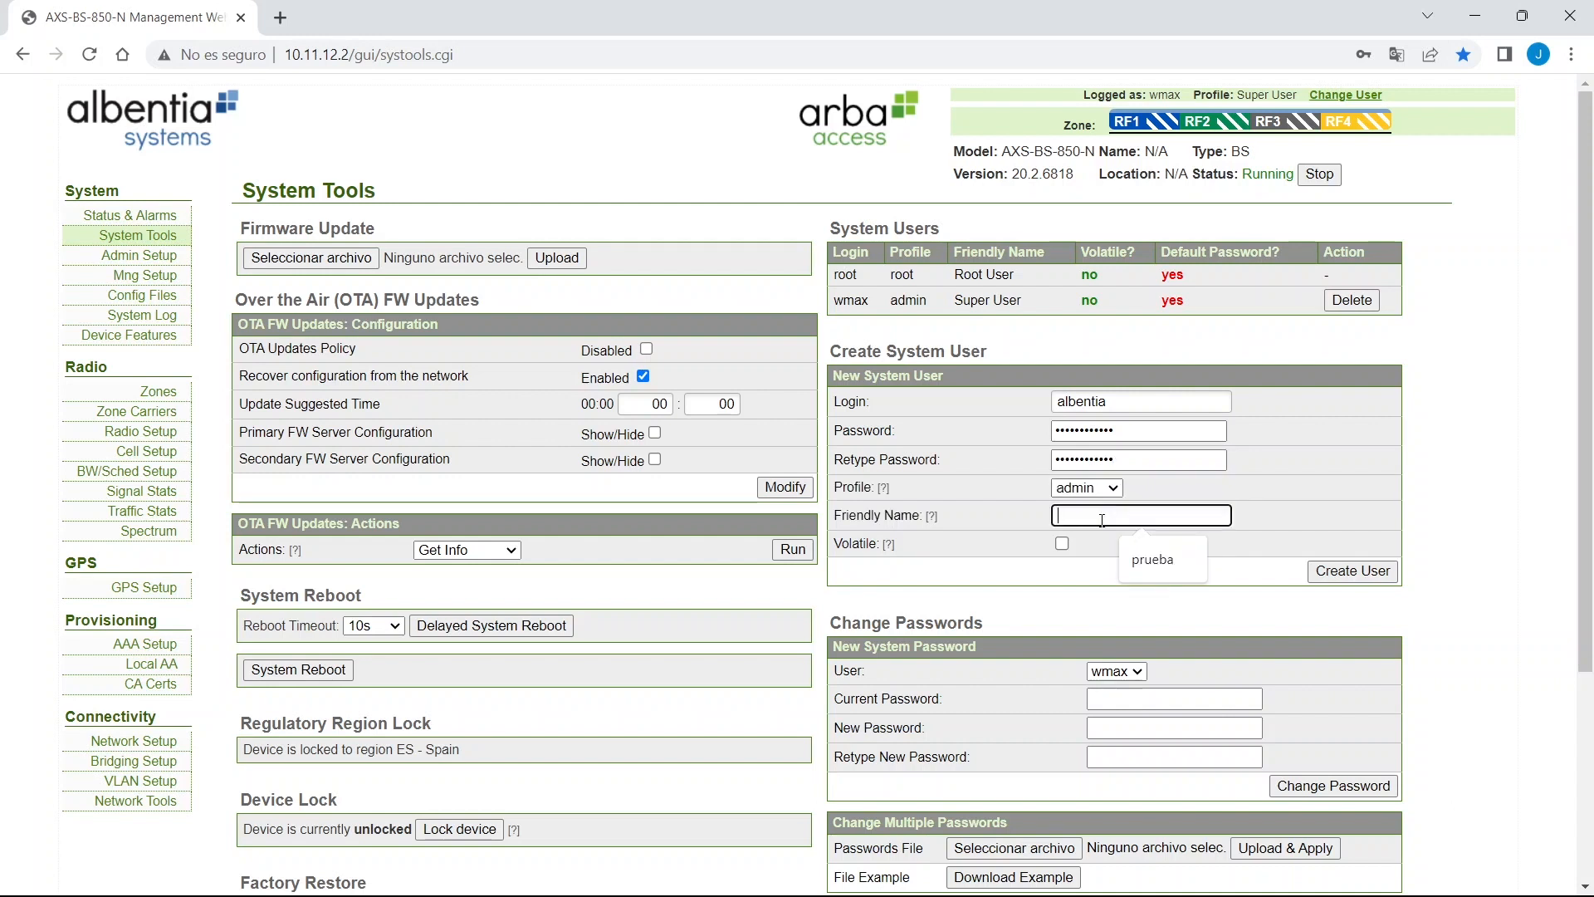
text(albentia)
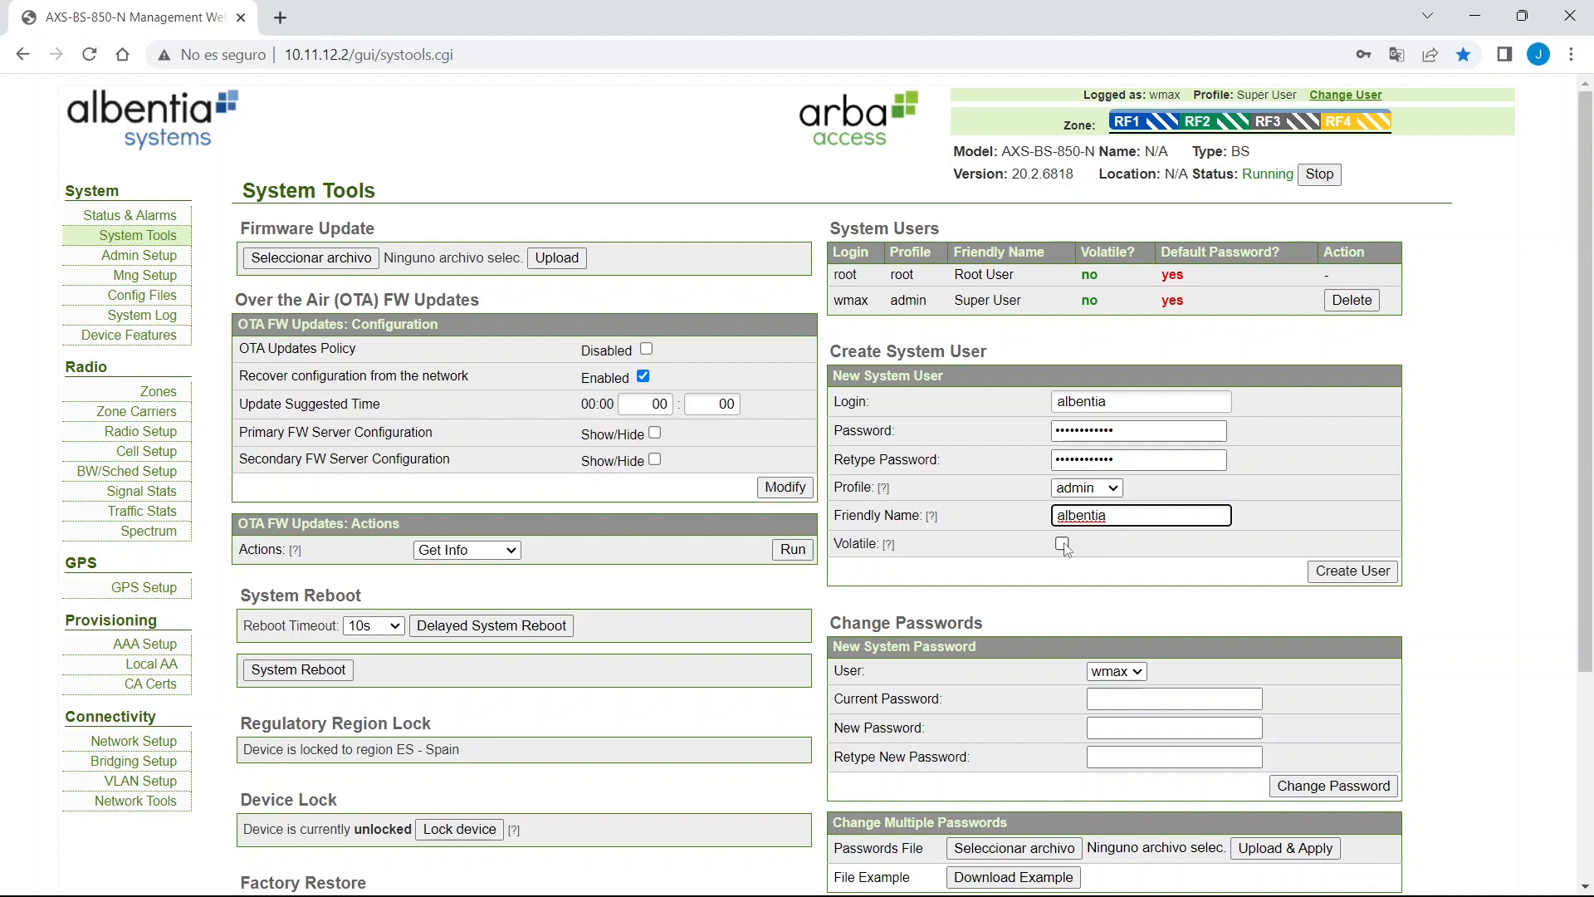
click(1342, 570)
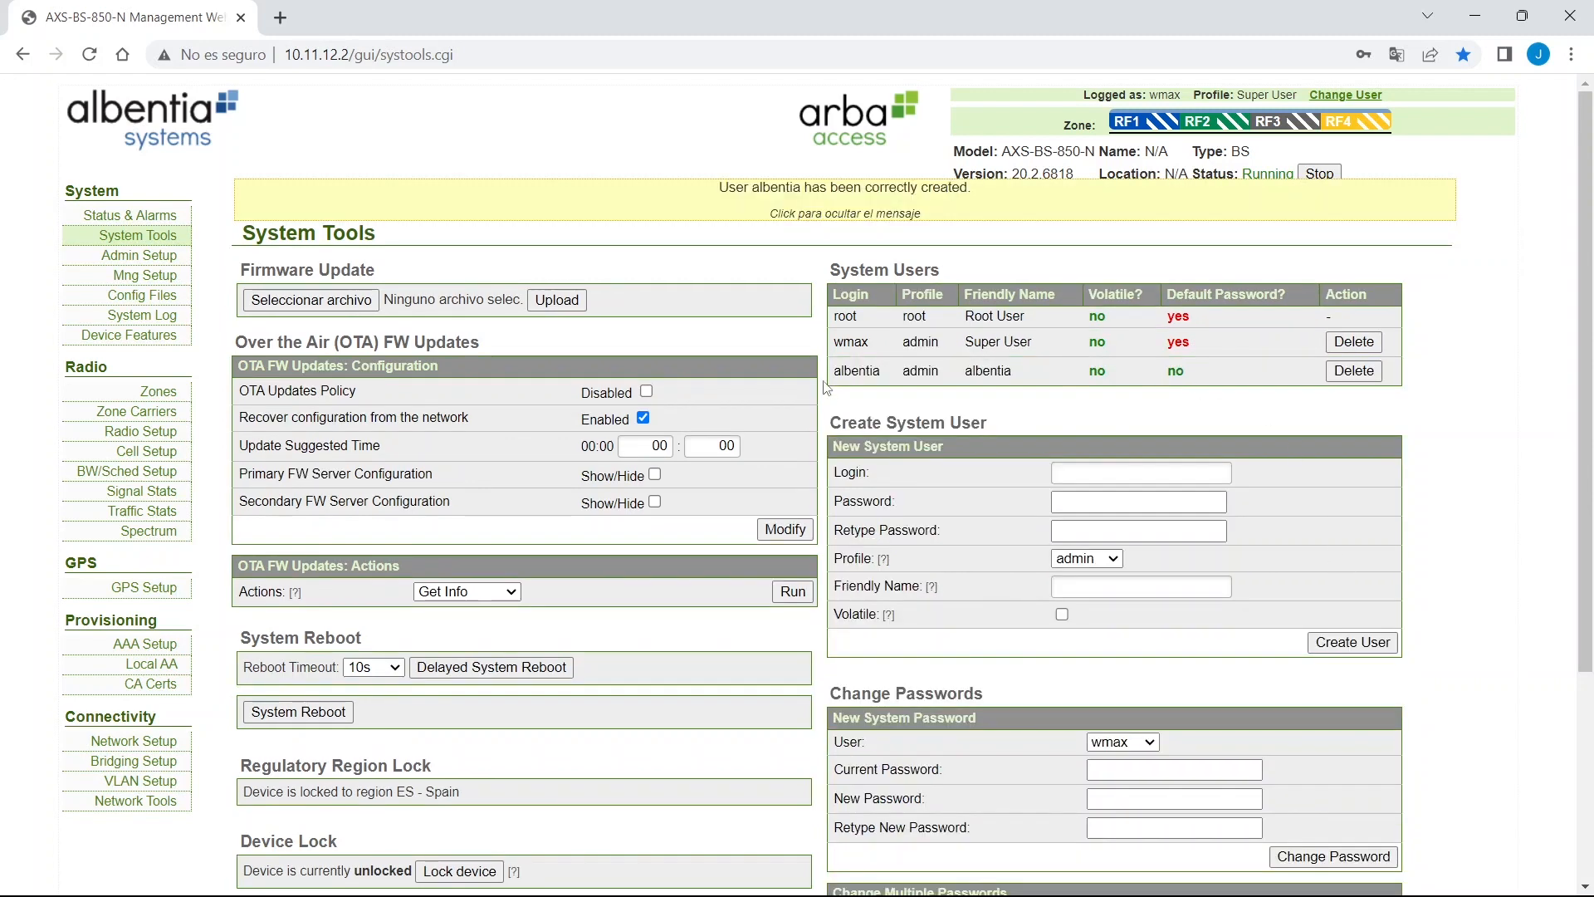
Hide the user-created banner, leaving the albentia admin user in System Users.
drag(827, 388, 1208, 389)
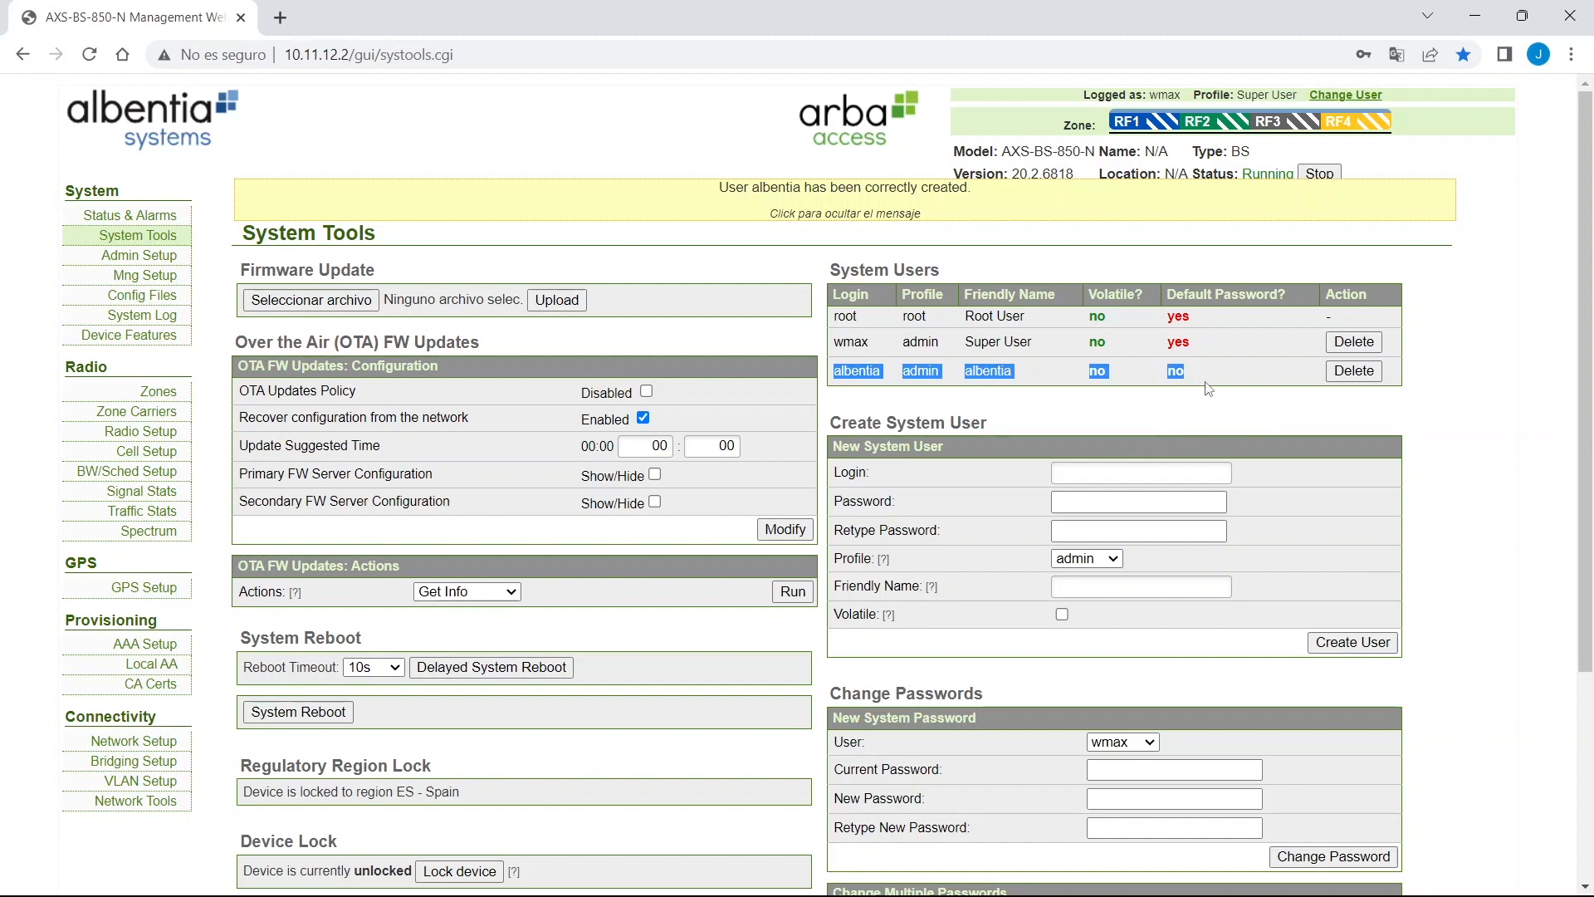
click(1180, 212)
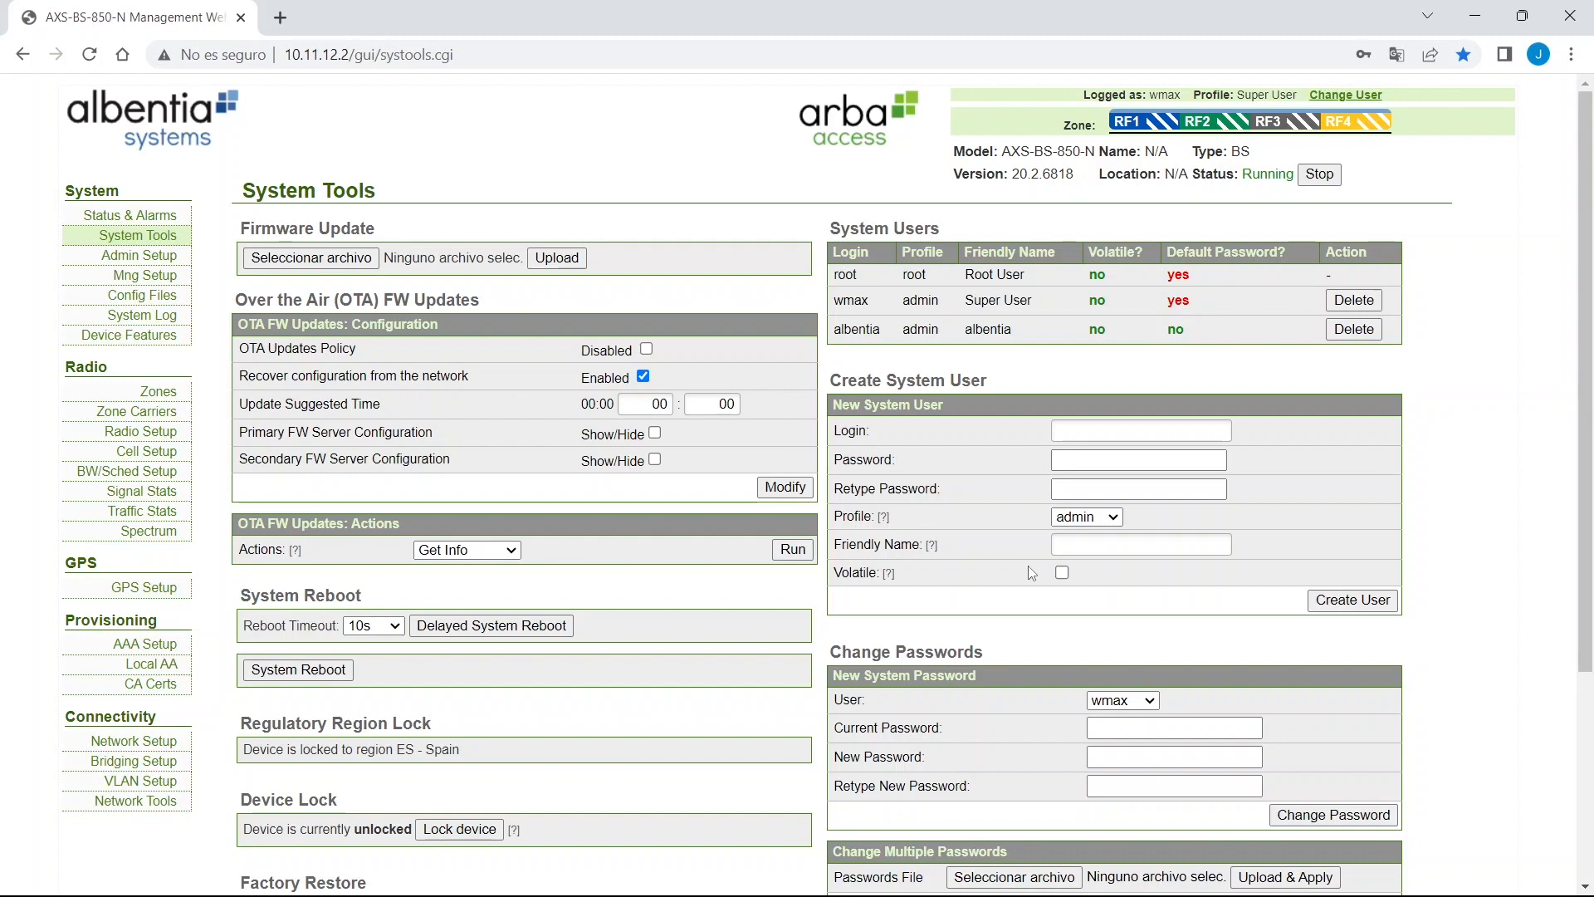
Change the wmax account's default password to a new one and confirm it.
scroll(870, 549, down, 1)
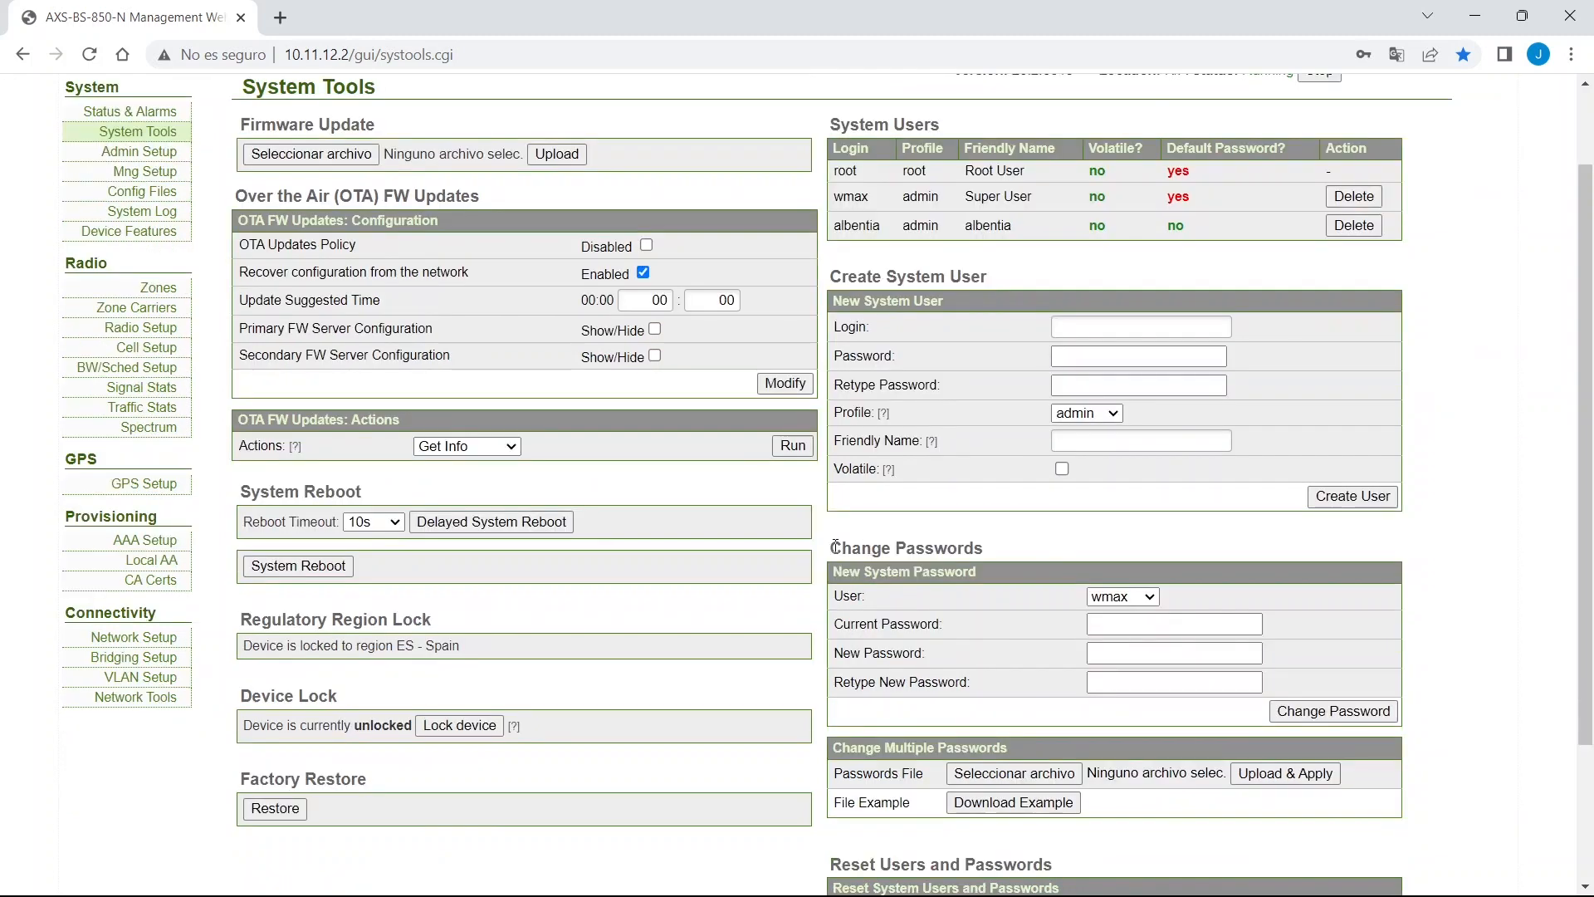
drag(833, 547, 991, 549)
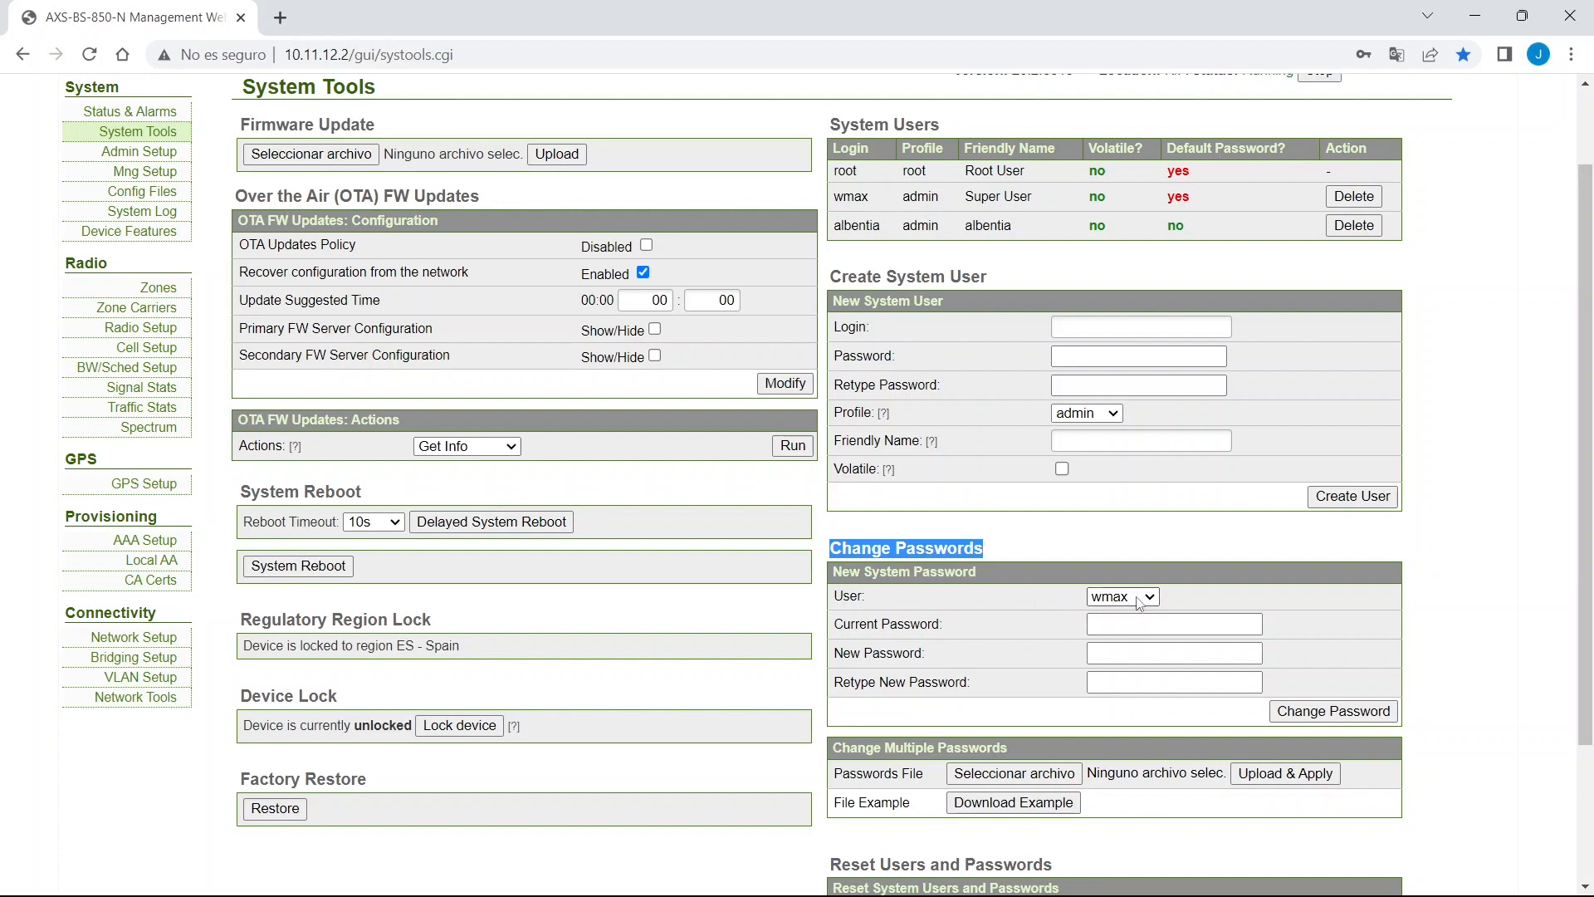
click(1140, 620)
text(w)
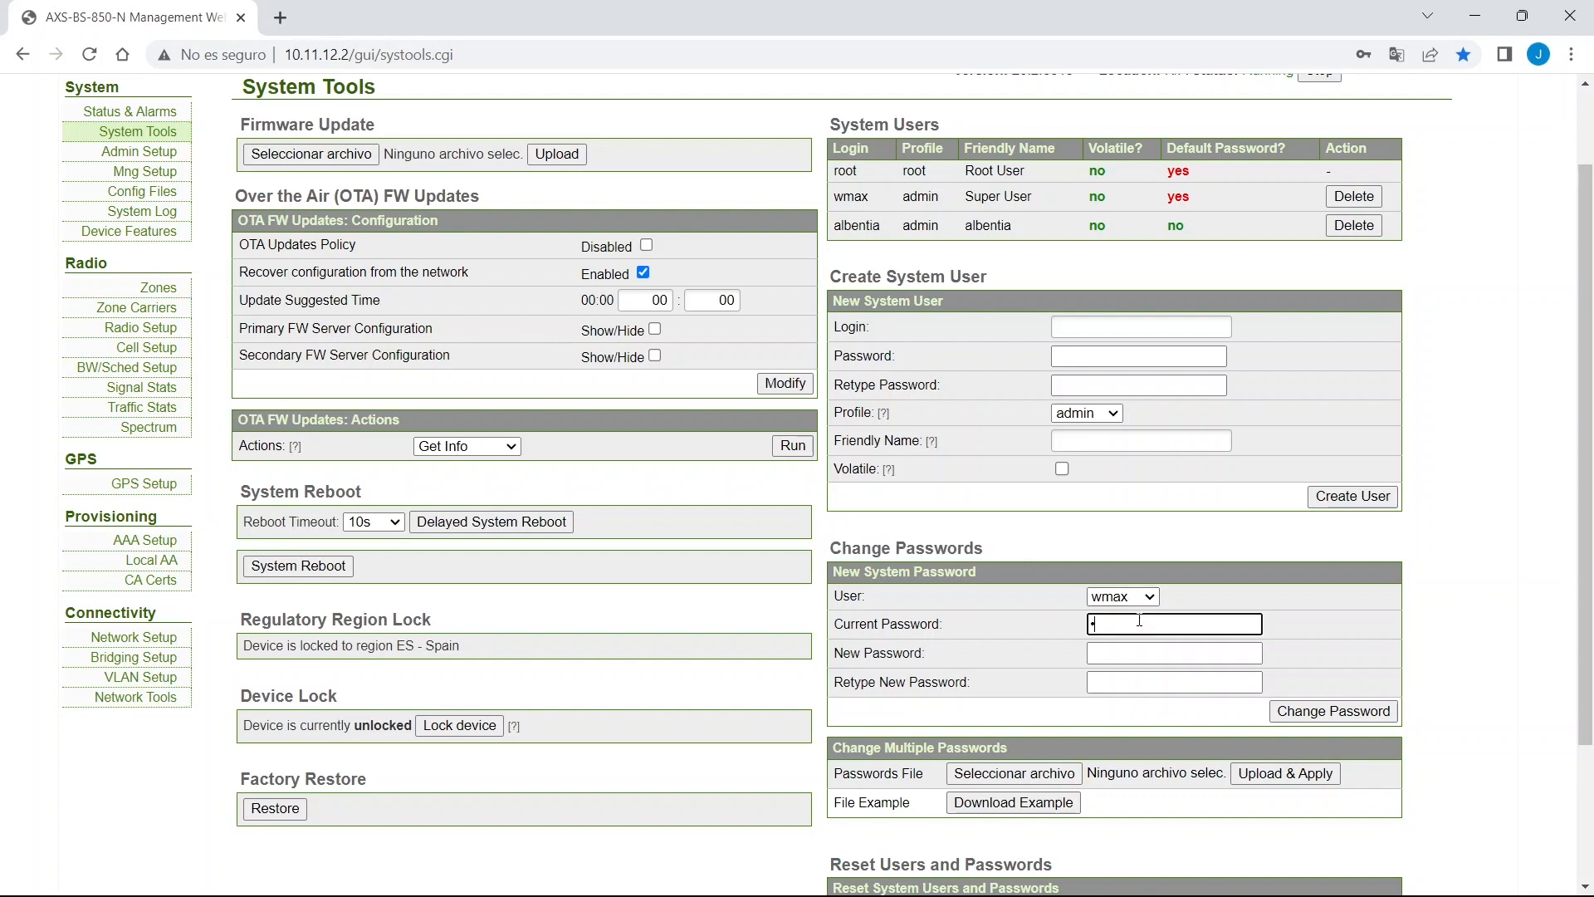
text(max)
key(Tab)
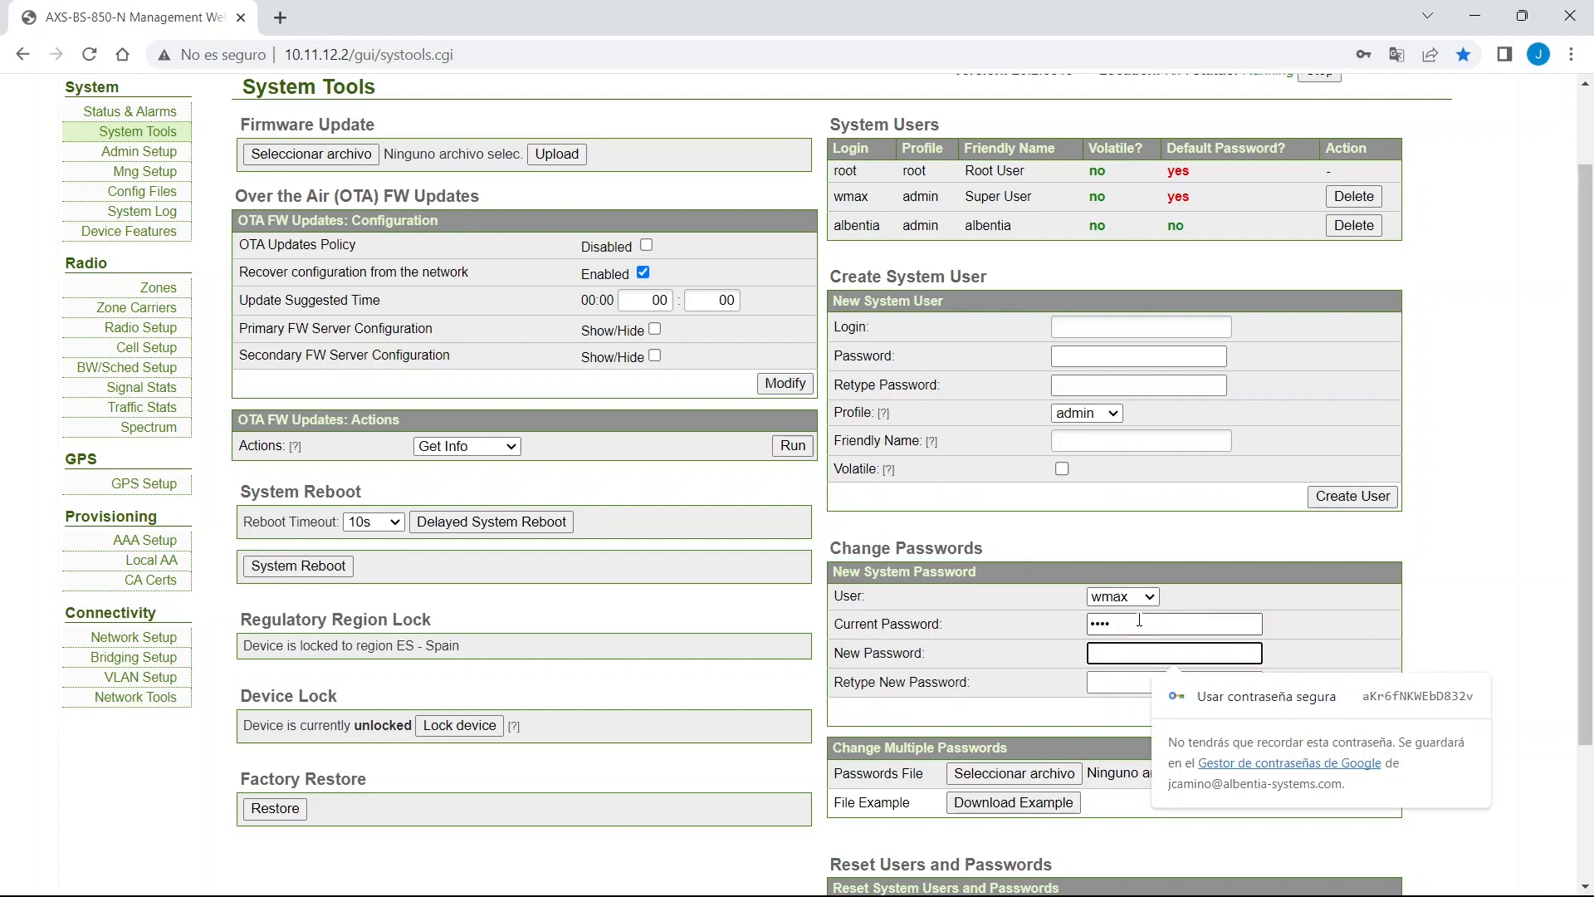
key(ctrl+v)
key(Tab)
key(ctrl+v)
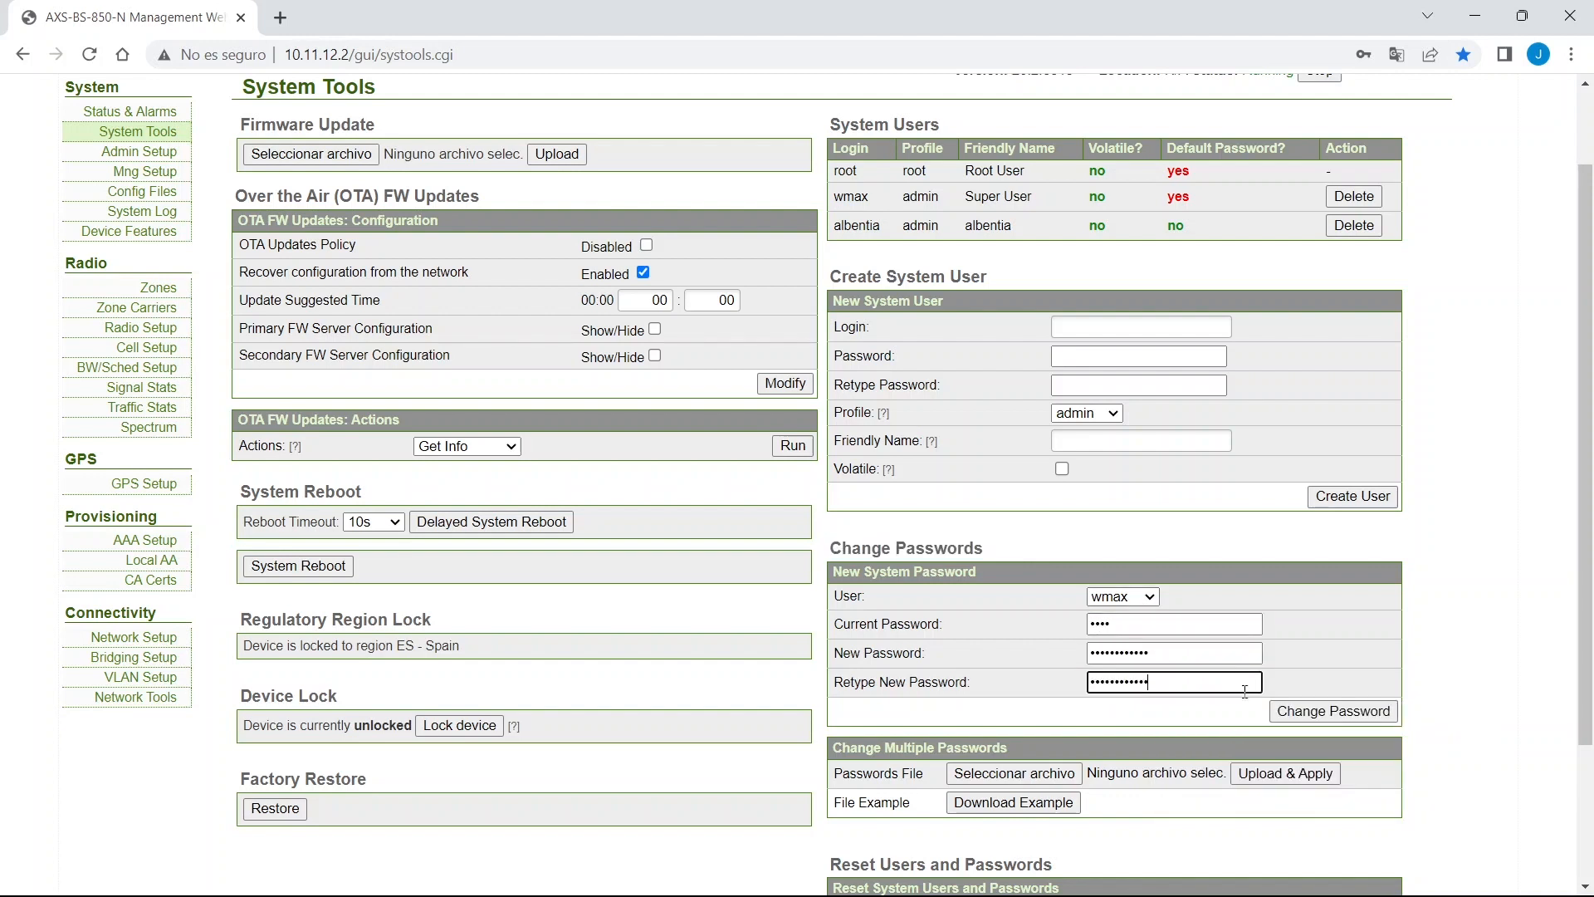
click(1303, 710)
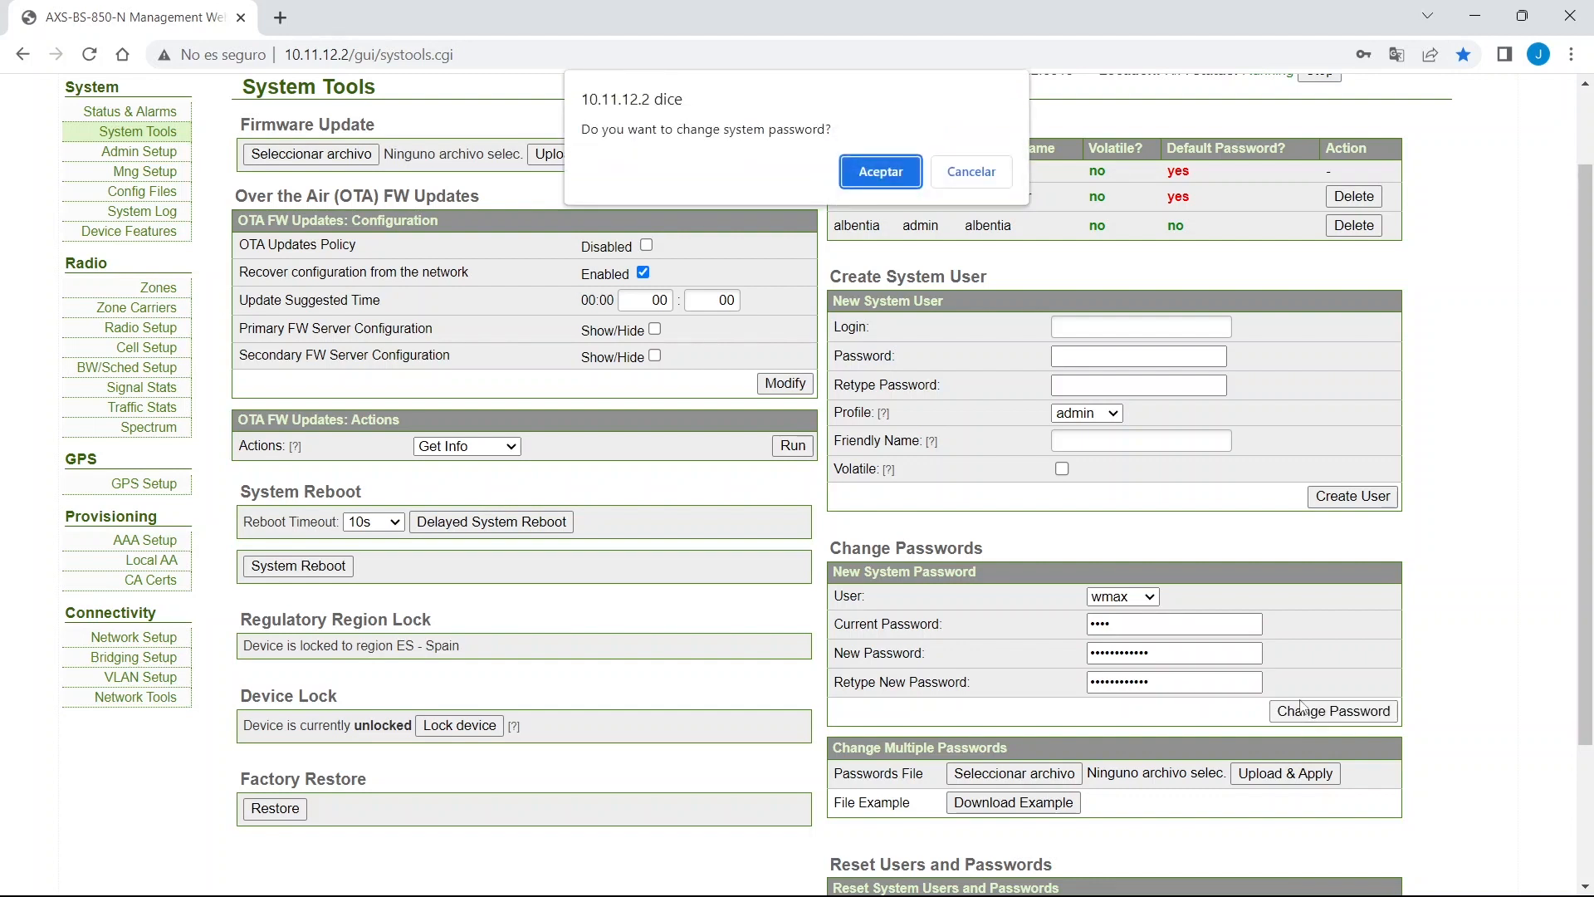
click(902, 178)
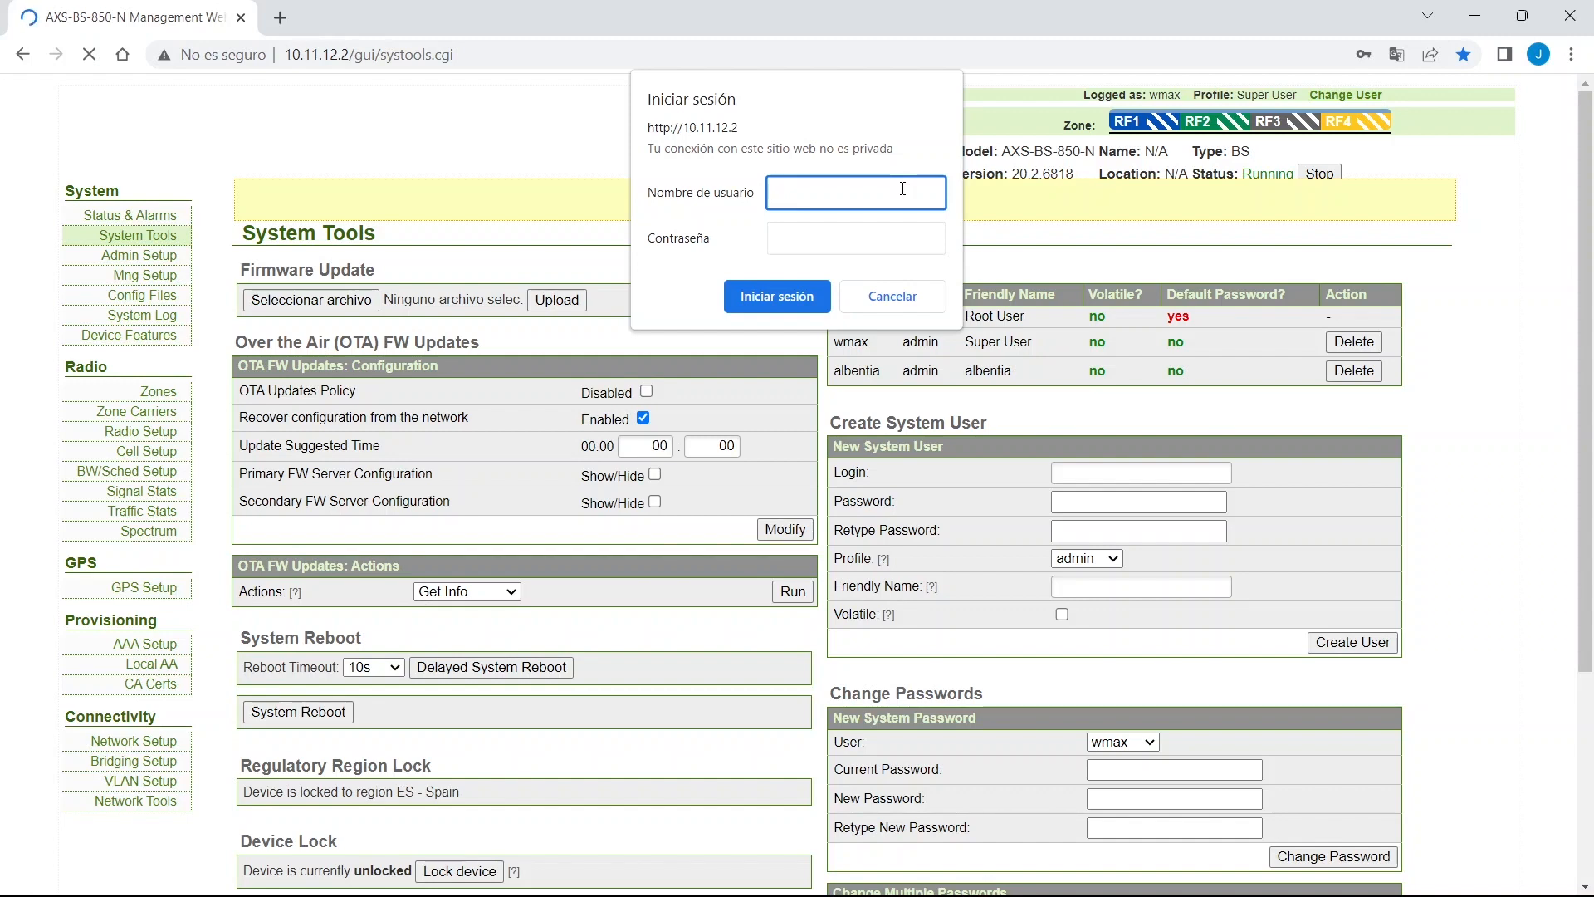
Sign back in as wmax with the new password and hide the update message.
text(wmax)
key(Tab)
text(***********)
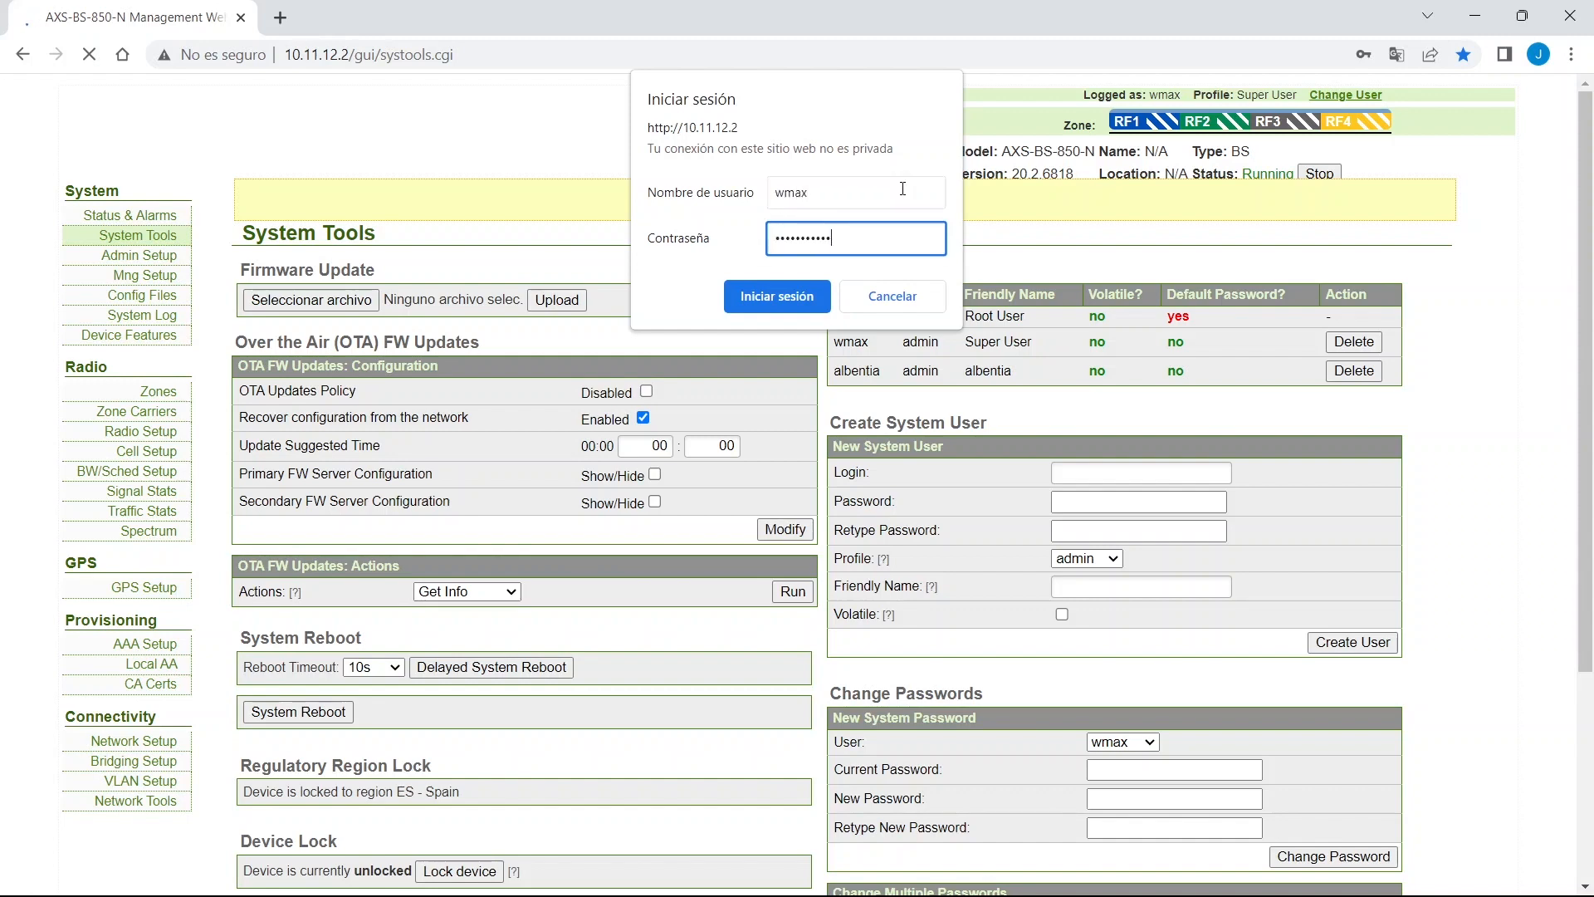
key(Return)
click(1435, 352)
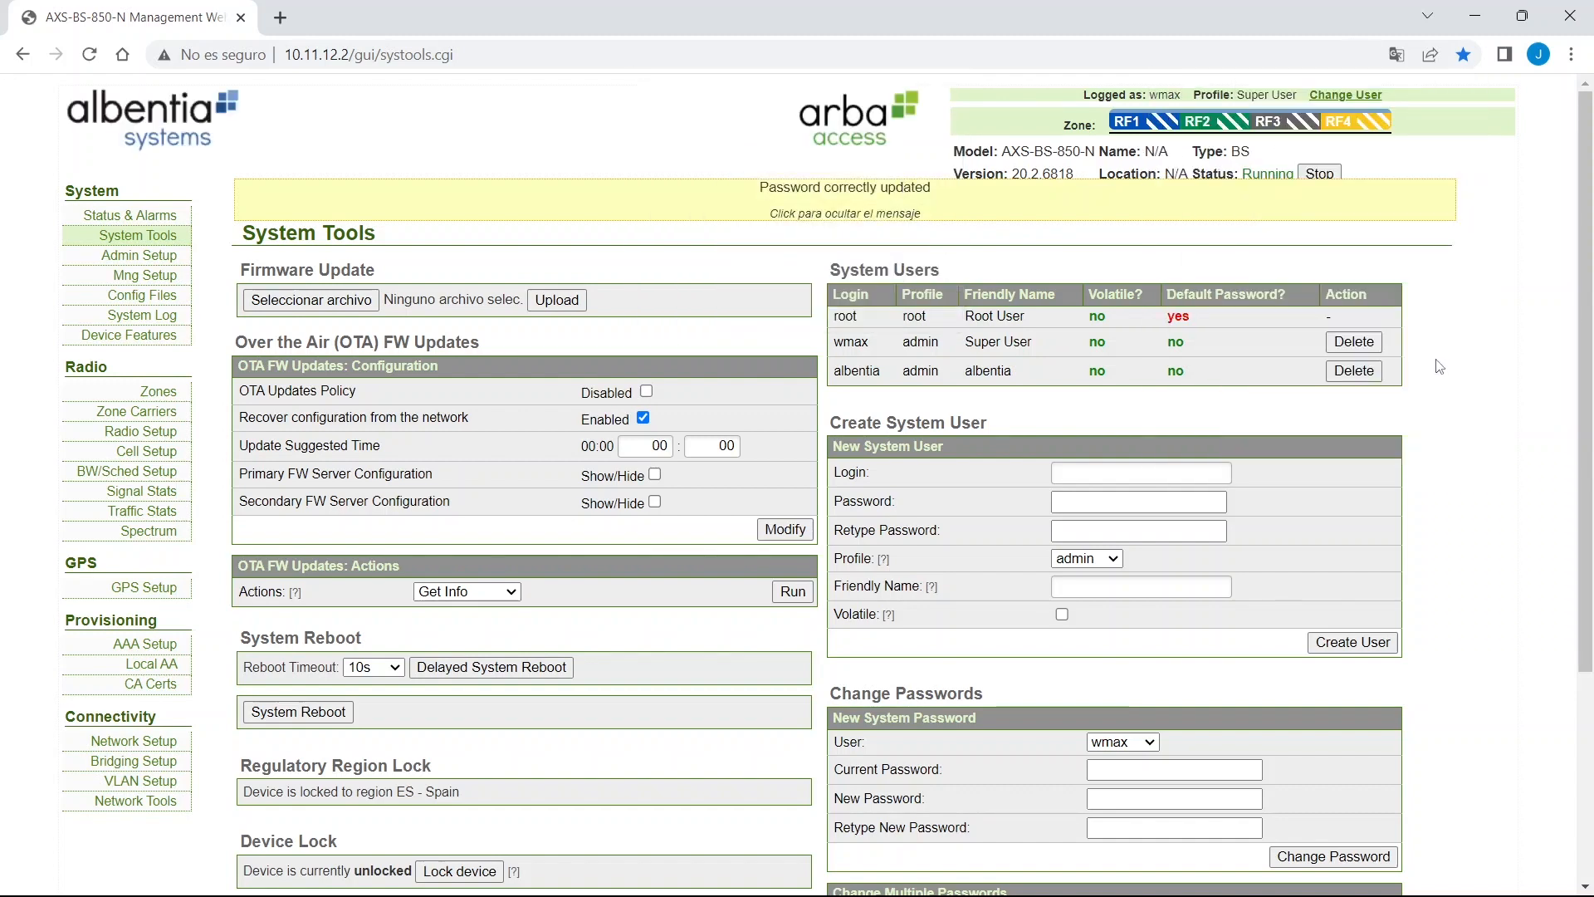
click(880, 209)
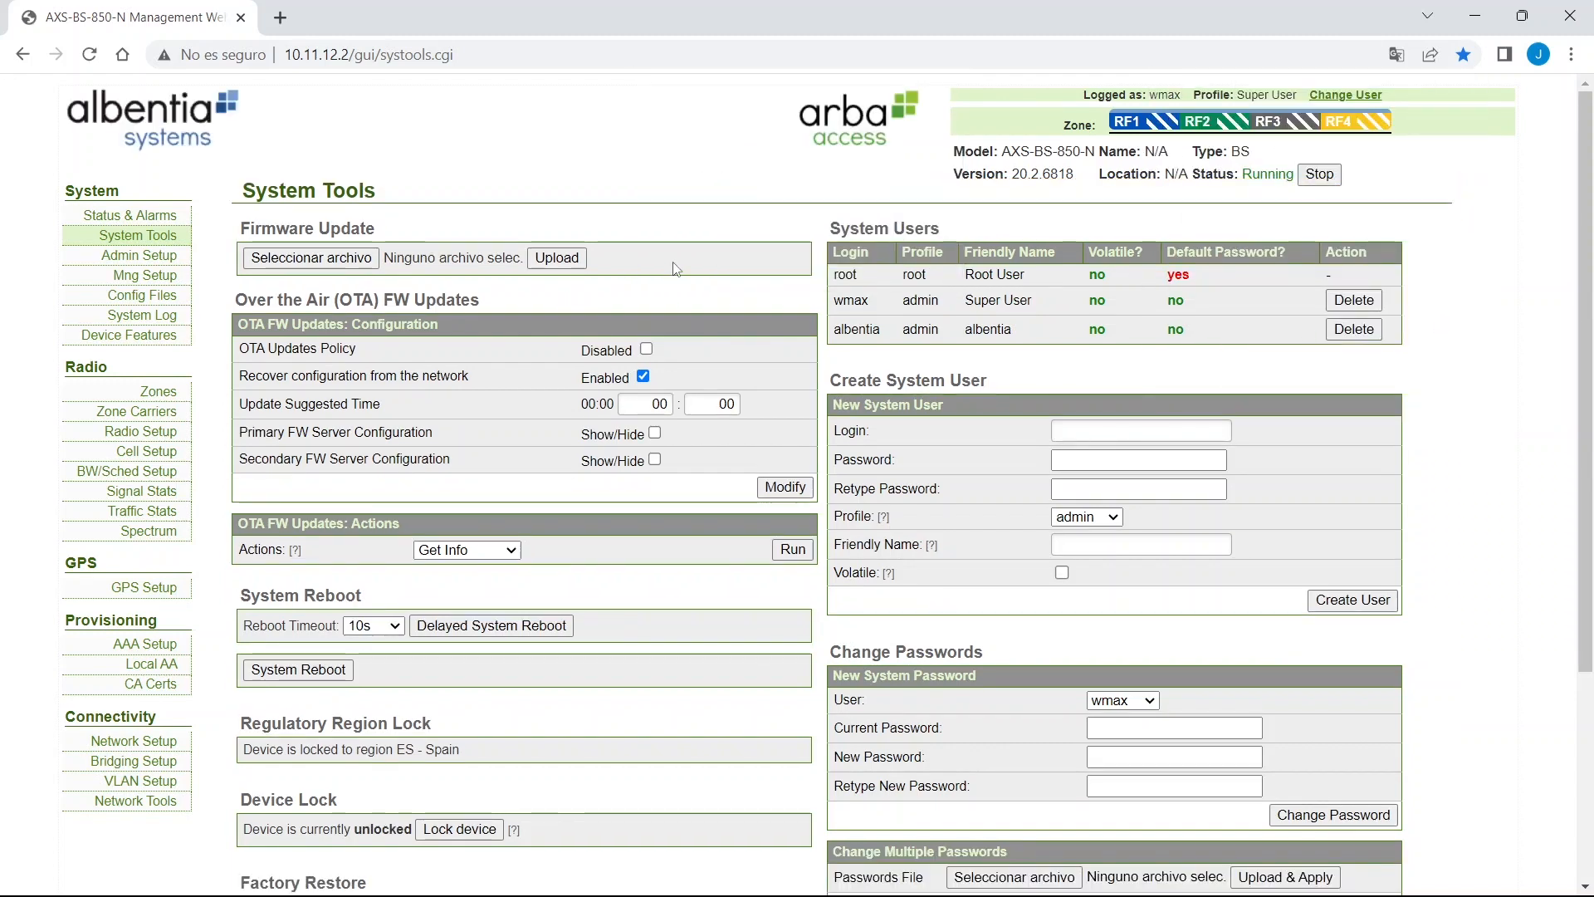
Choose root in Change Passwords and enter its current password.
scroll(901, 334, down, 1)
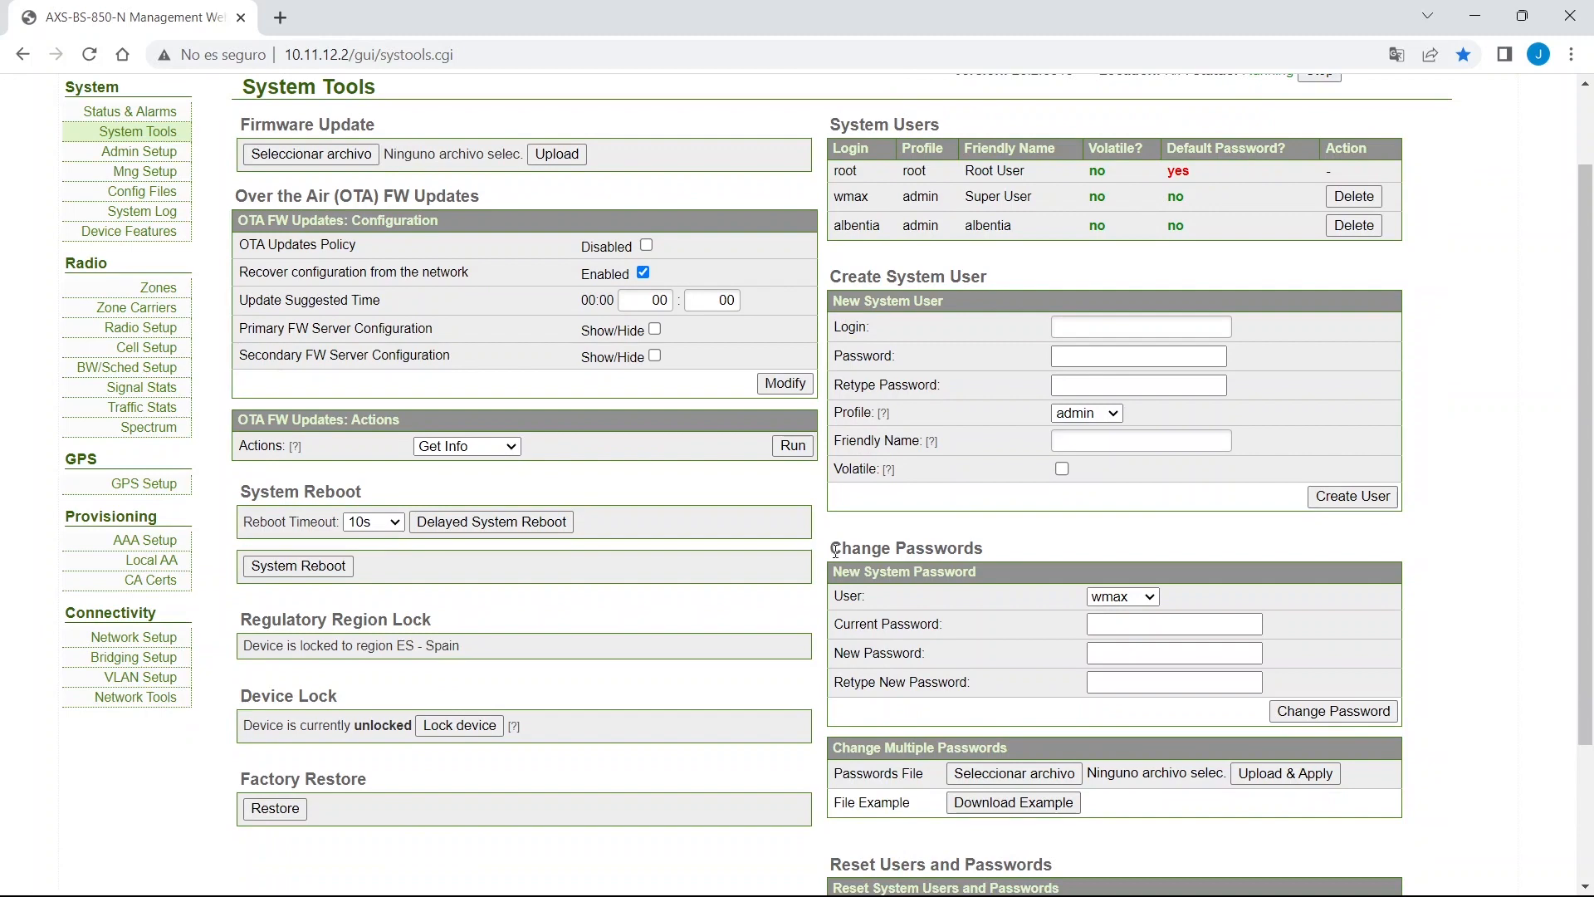
drag(835, 550, 985, 551)
click(1122, 596)
click(1121, 615)
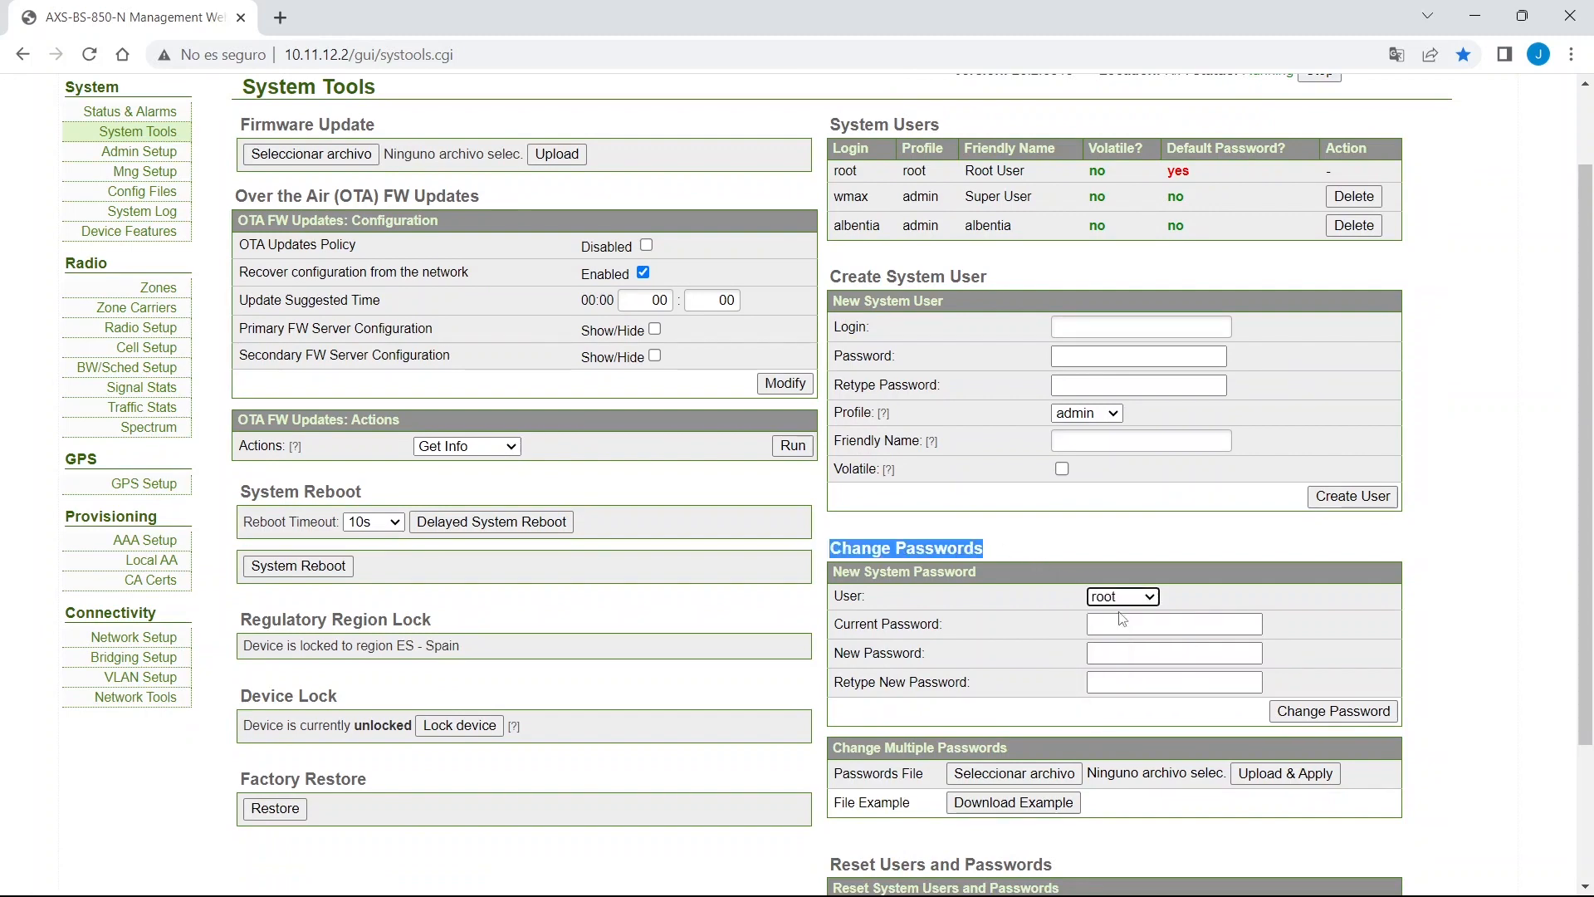
click(1122, 617)
click(1143, 623)
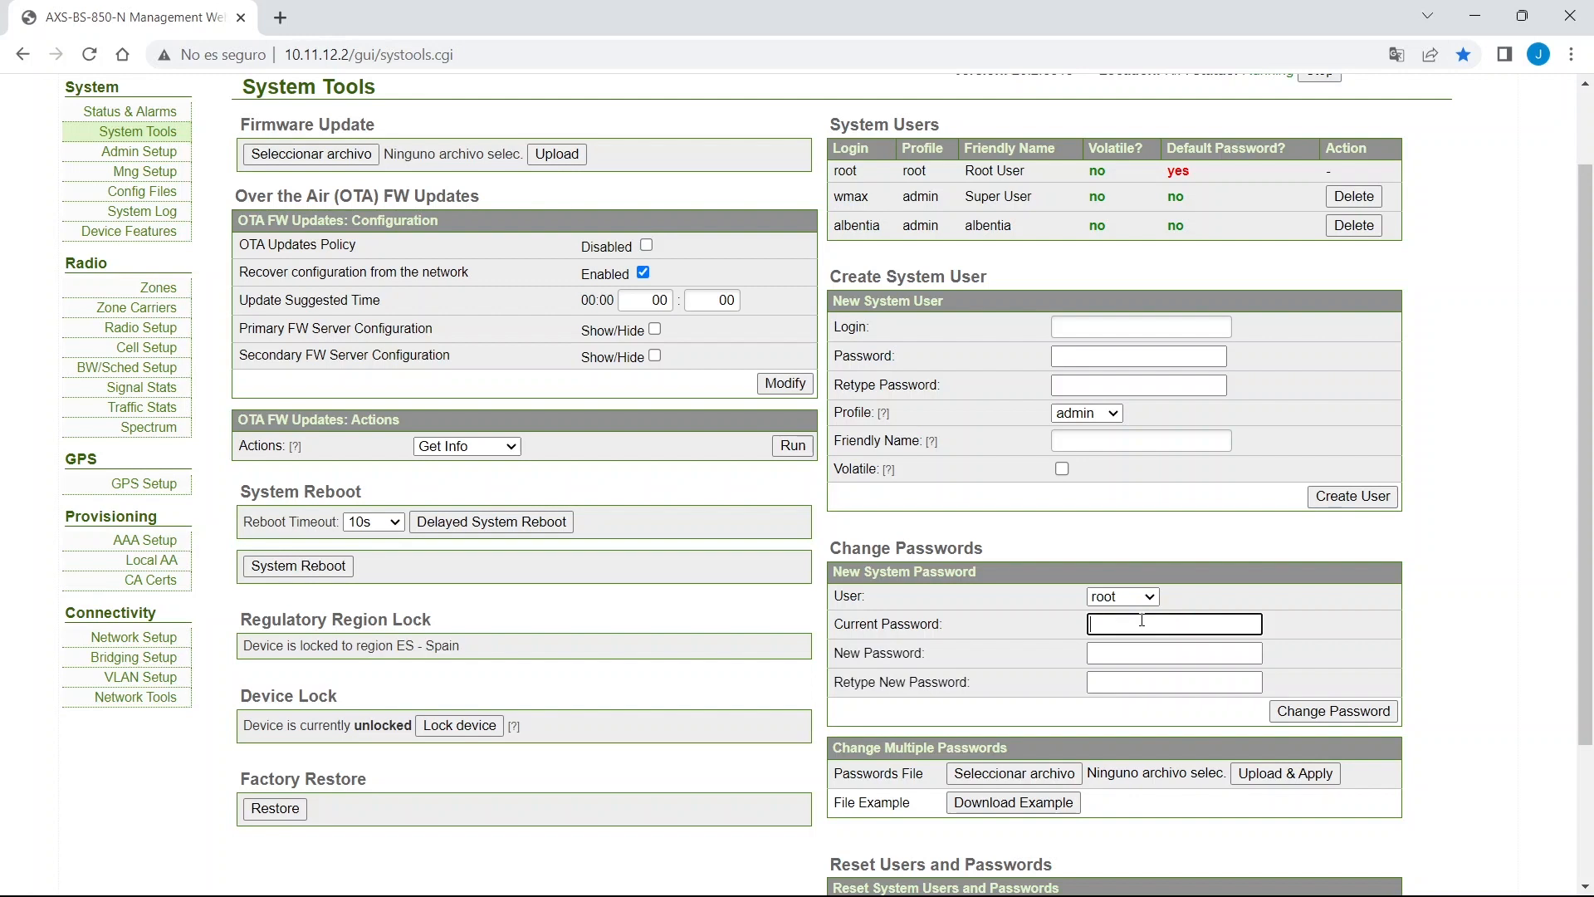
key(ctrl+v)
key(Tab)
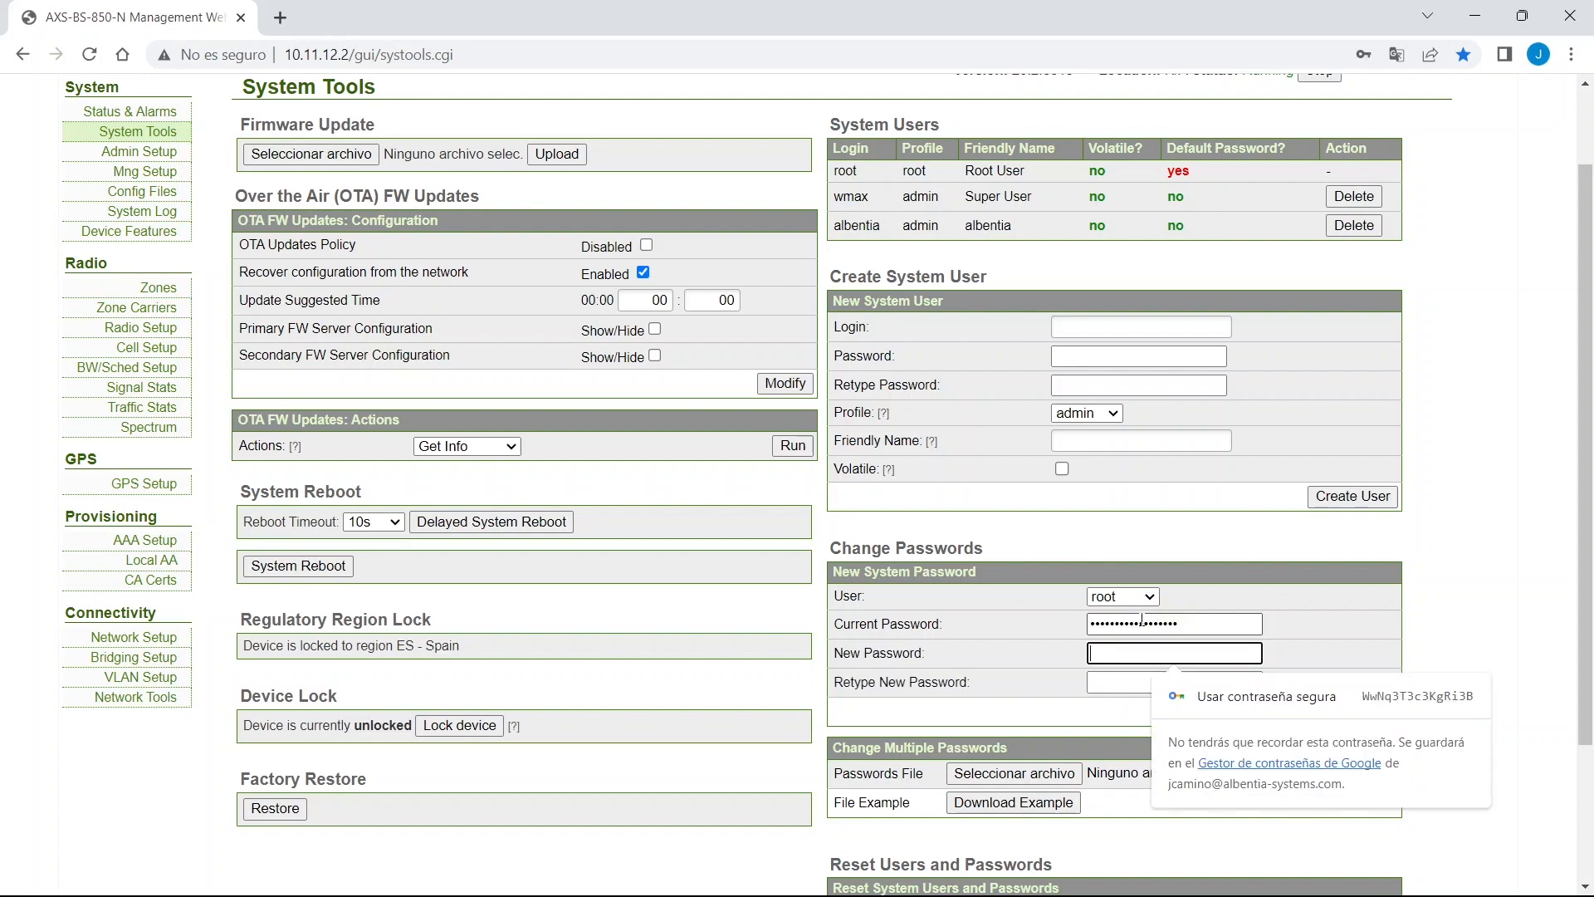
click(1496, 610)
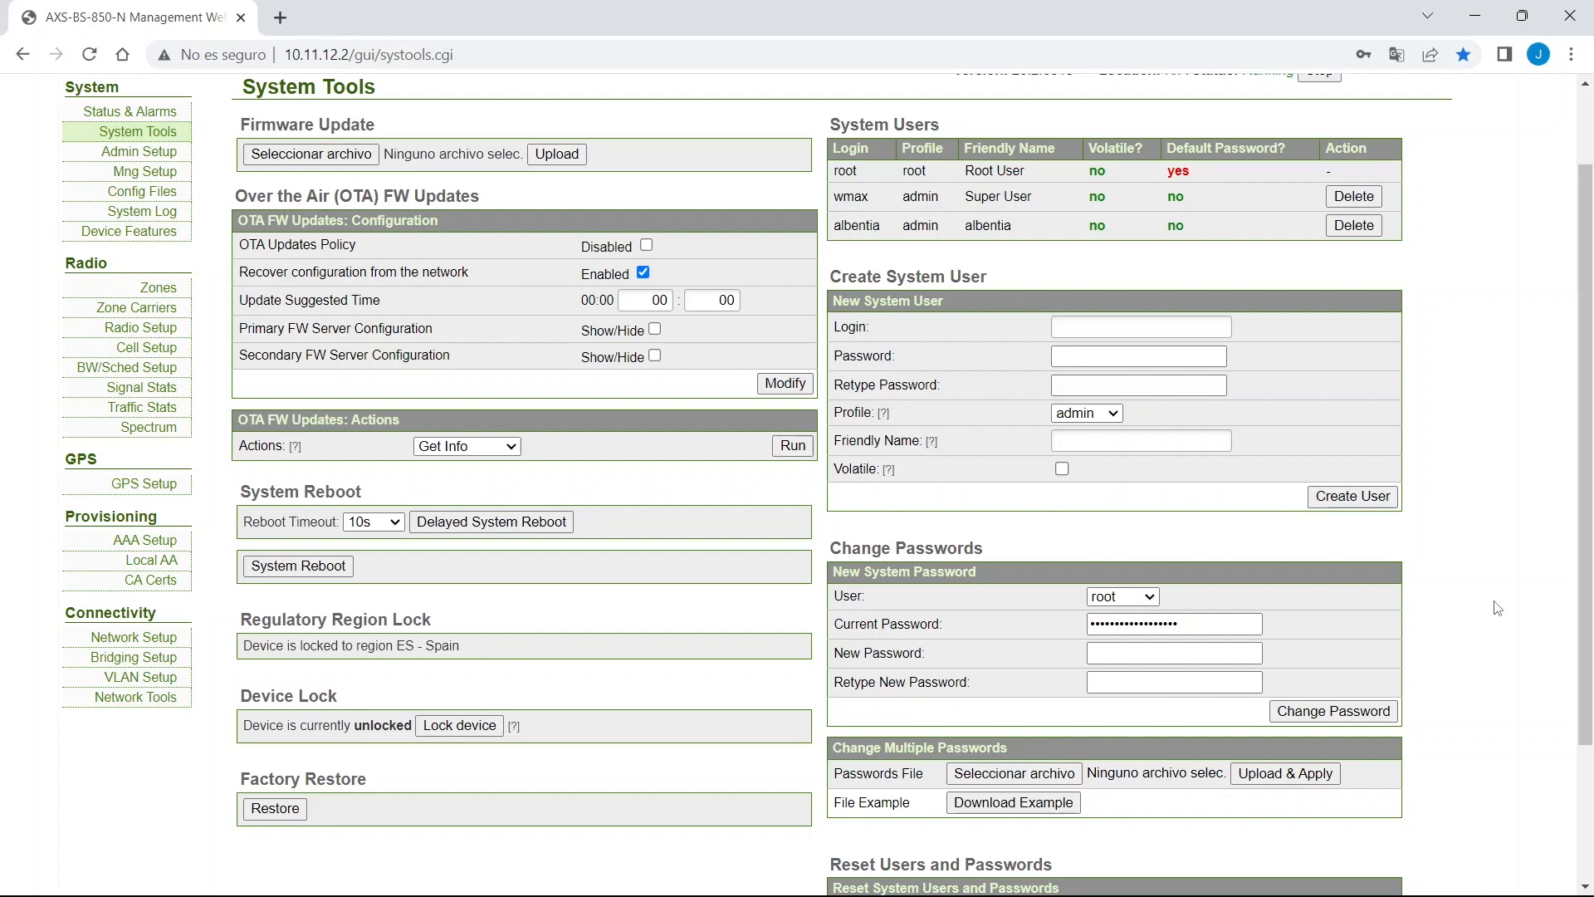
Give root a new password, confirm the change and clear the messages.
click(1225, 654)
text(••••••••)
key(Tab)
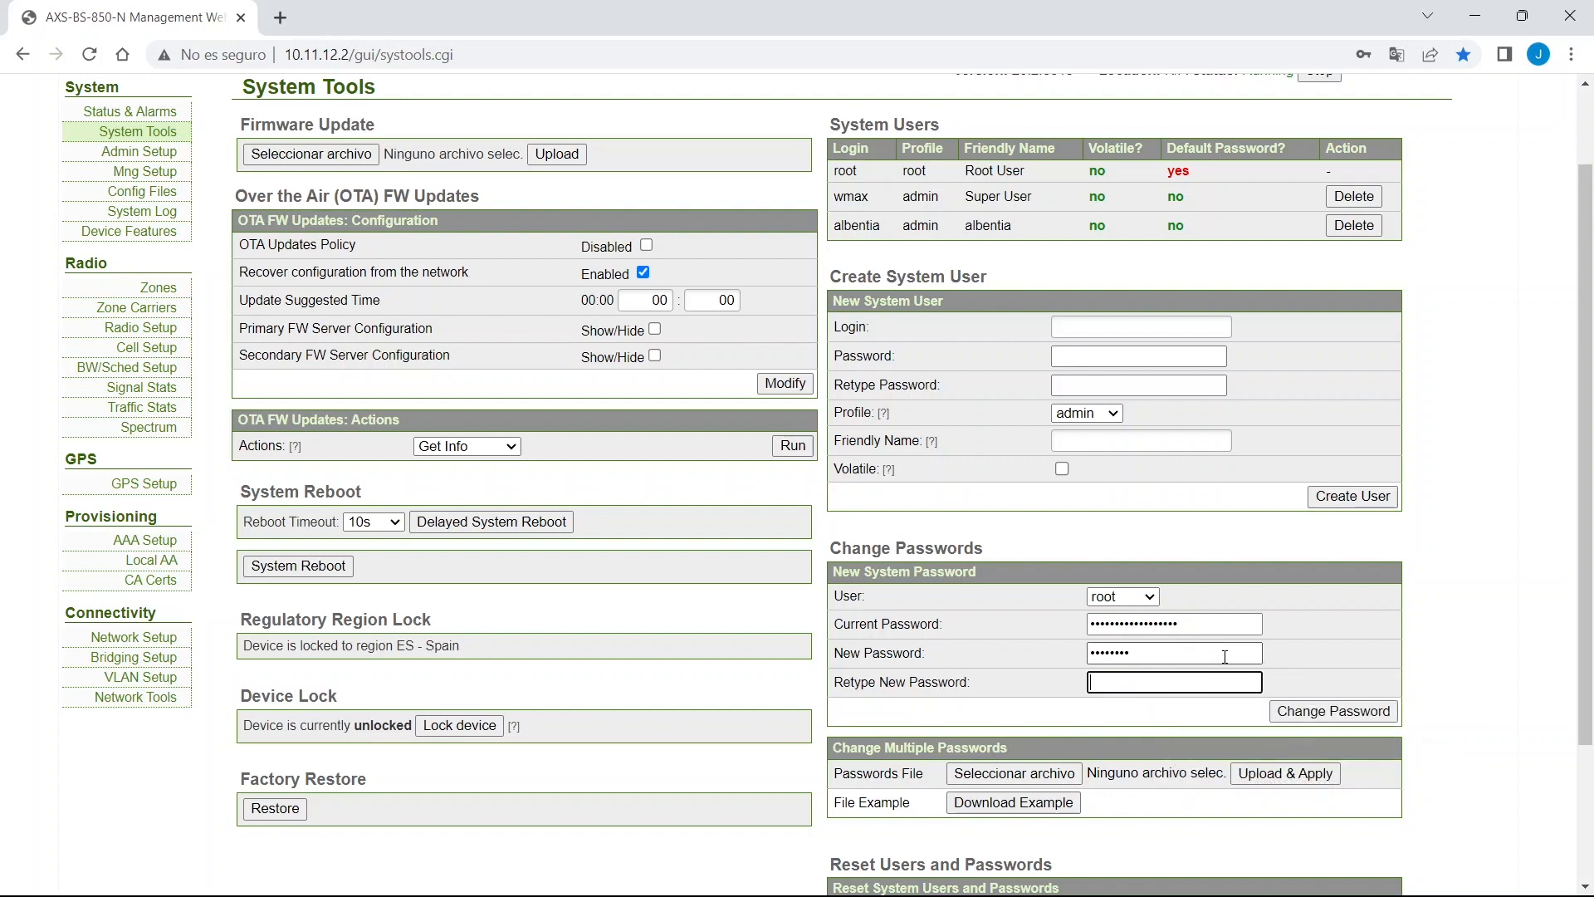
text(••••••••)
click(1365, 712)
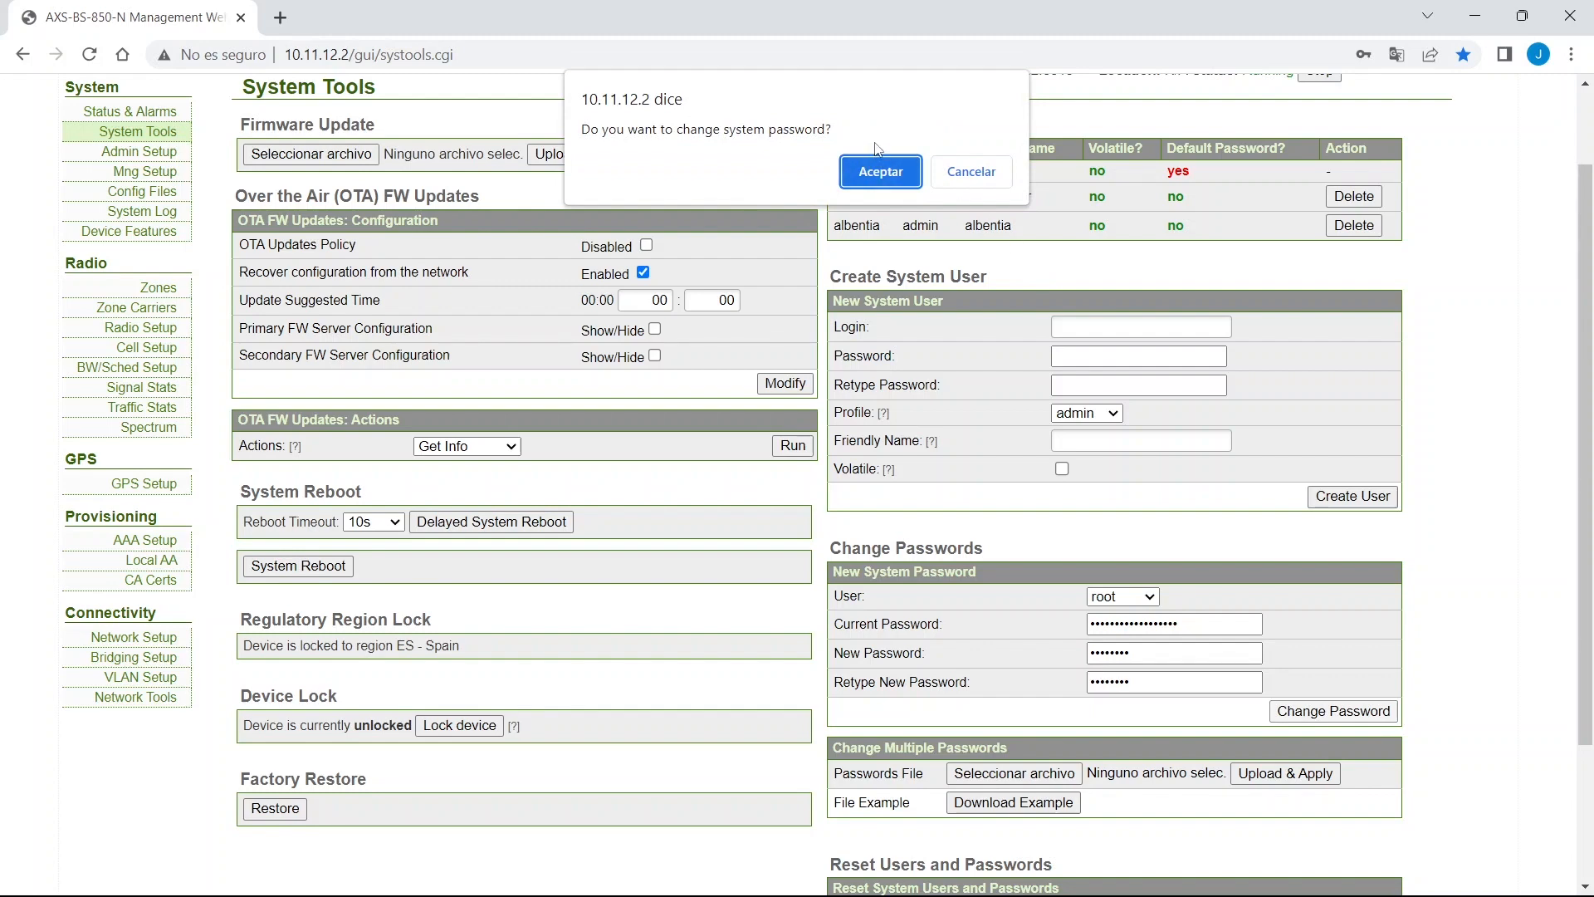
click(882, 176)
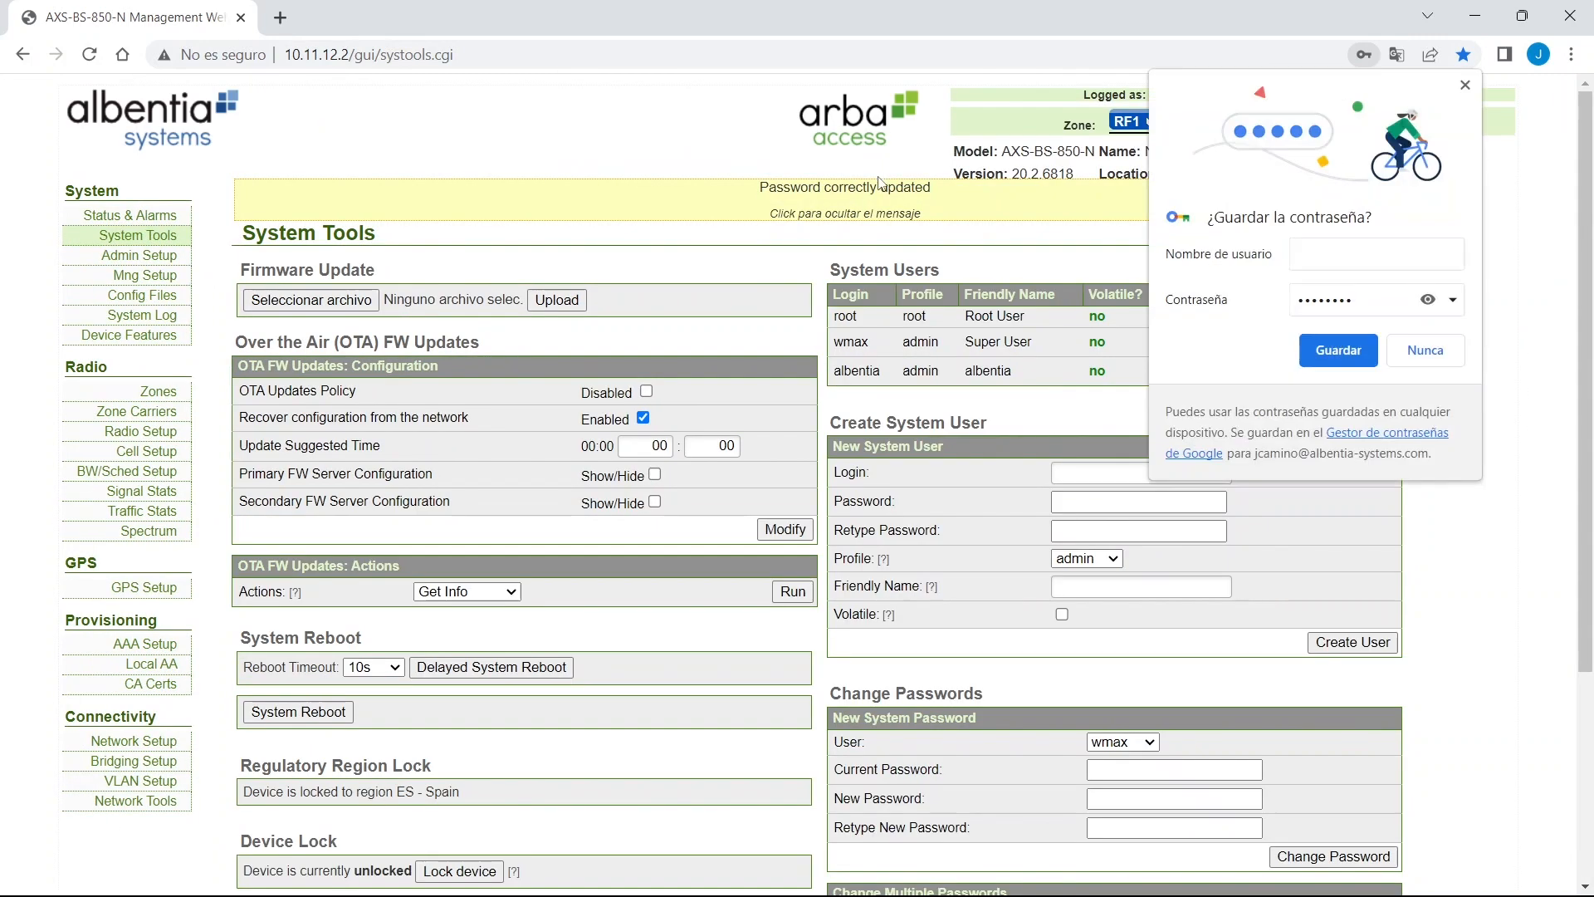
click(896, 203)
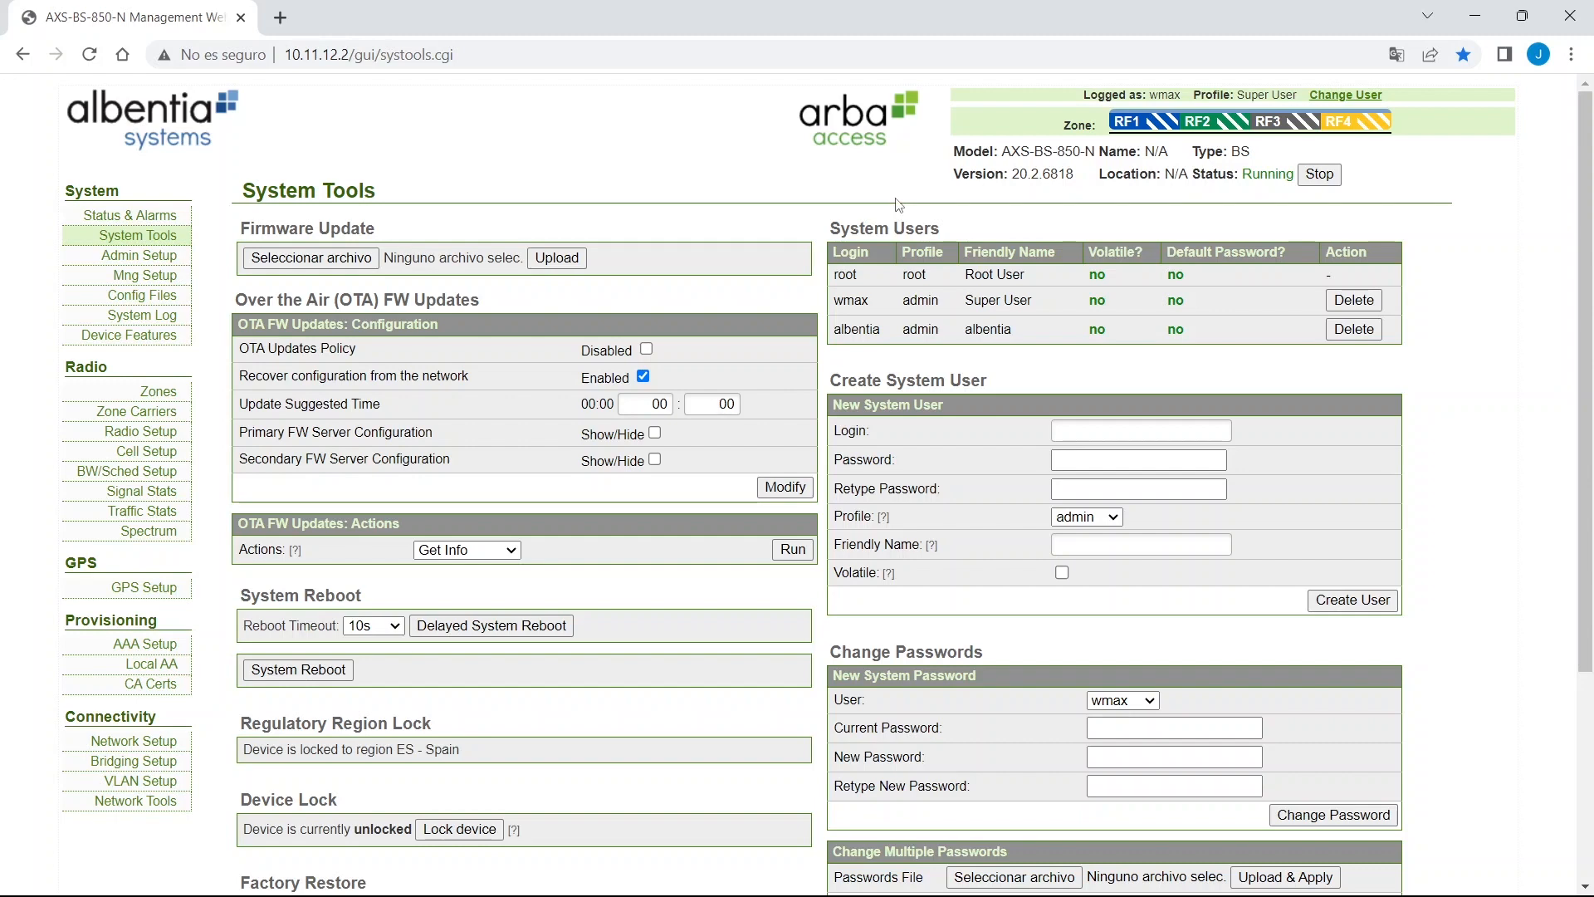
drag(1163, 275, 1196, 333)
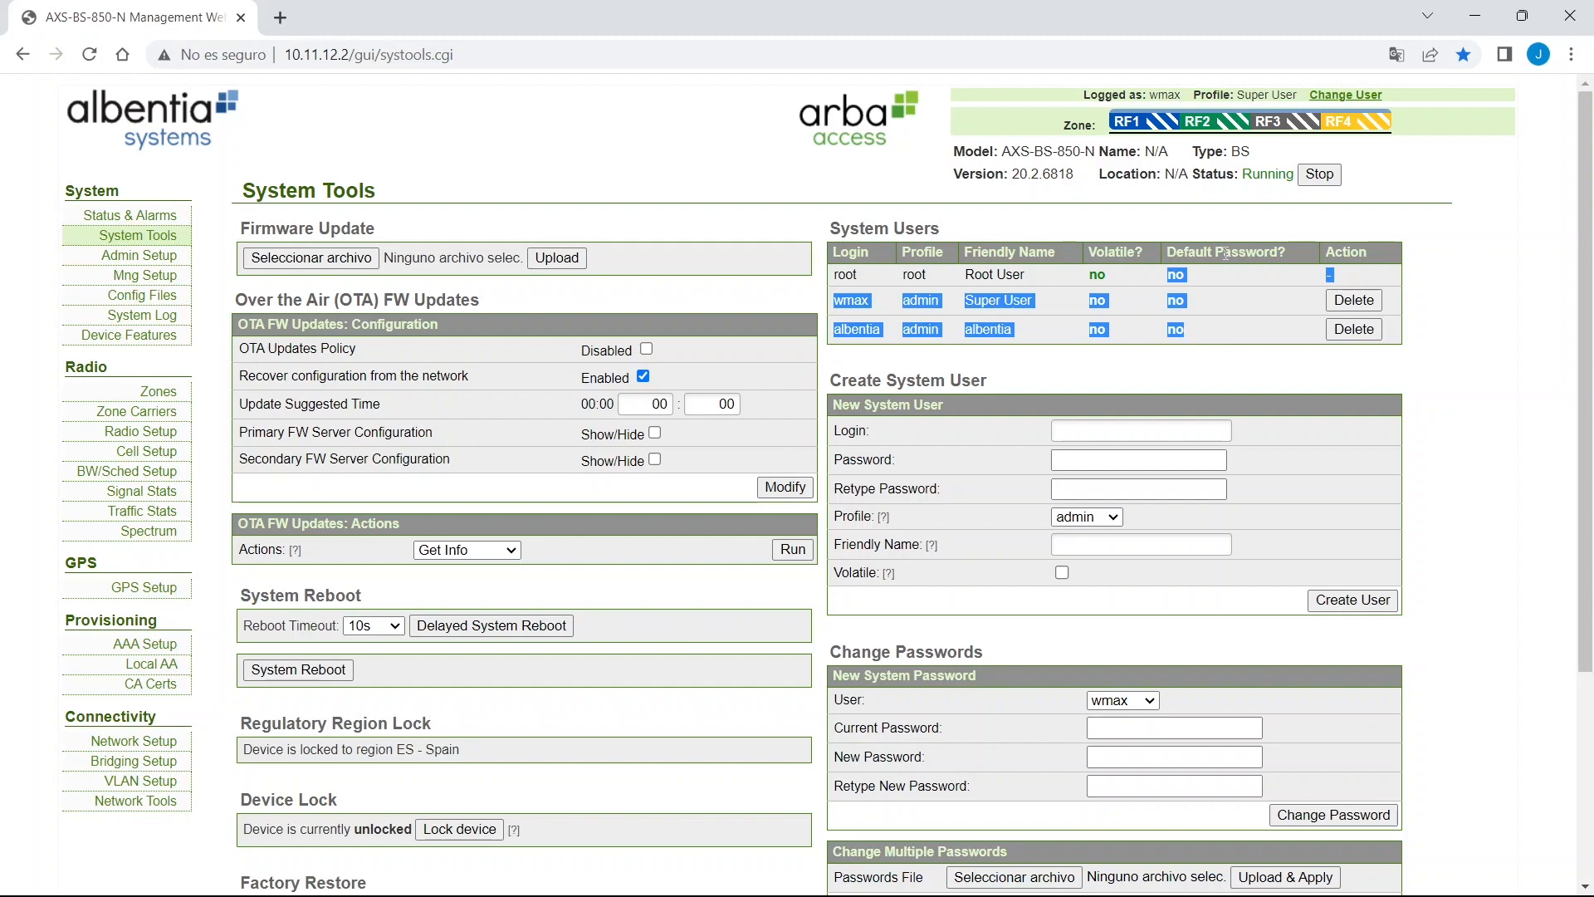
triple_click(535, 218)
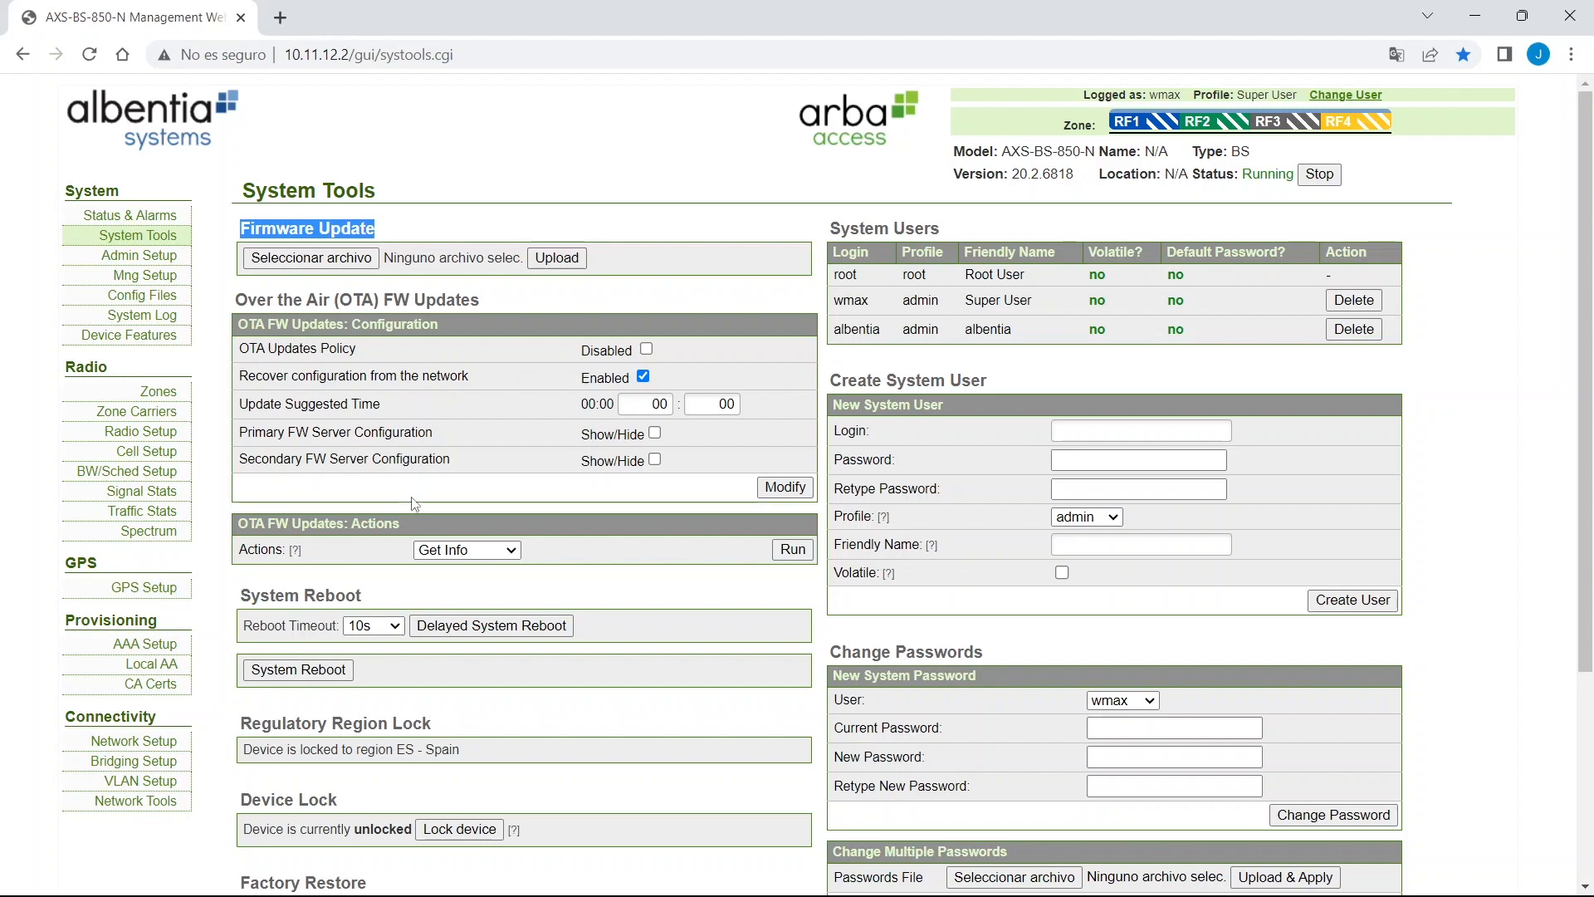
scroll(406, 524, down, 1)
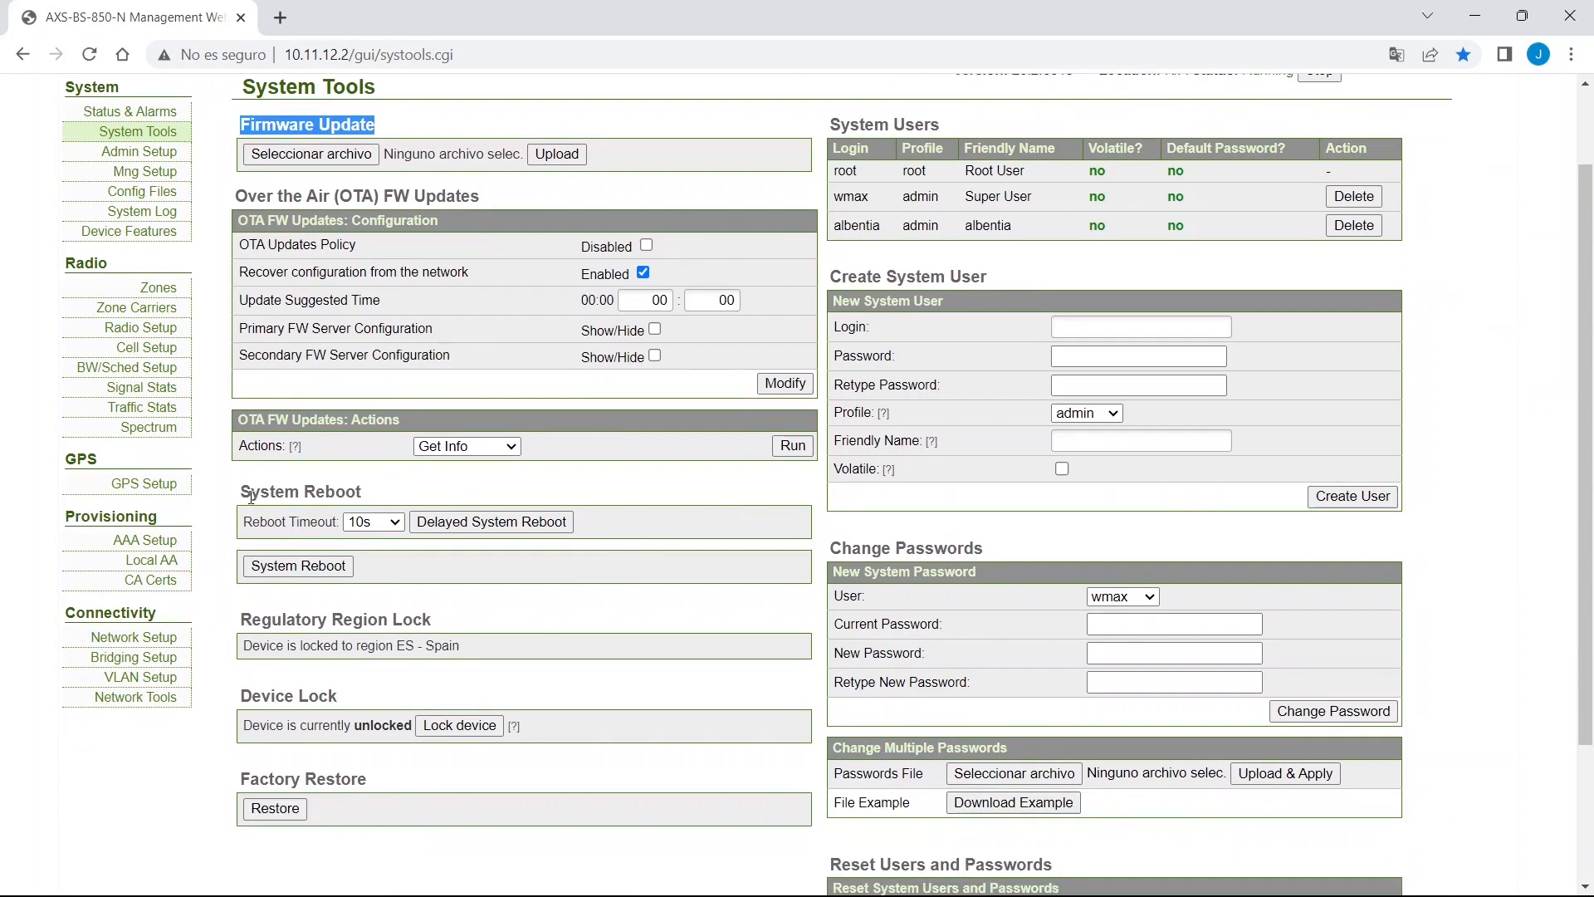
drag(240, 492, 374, 502)
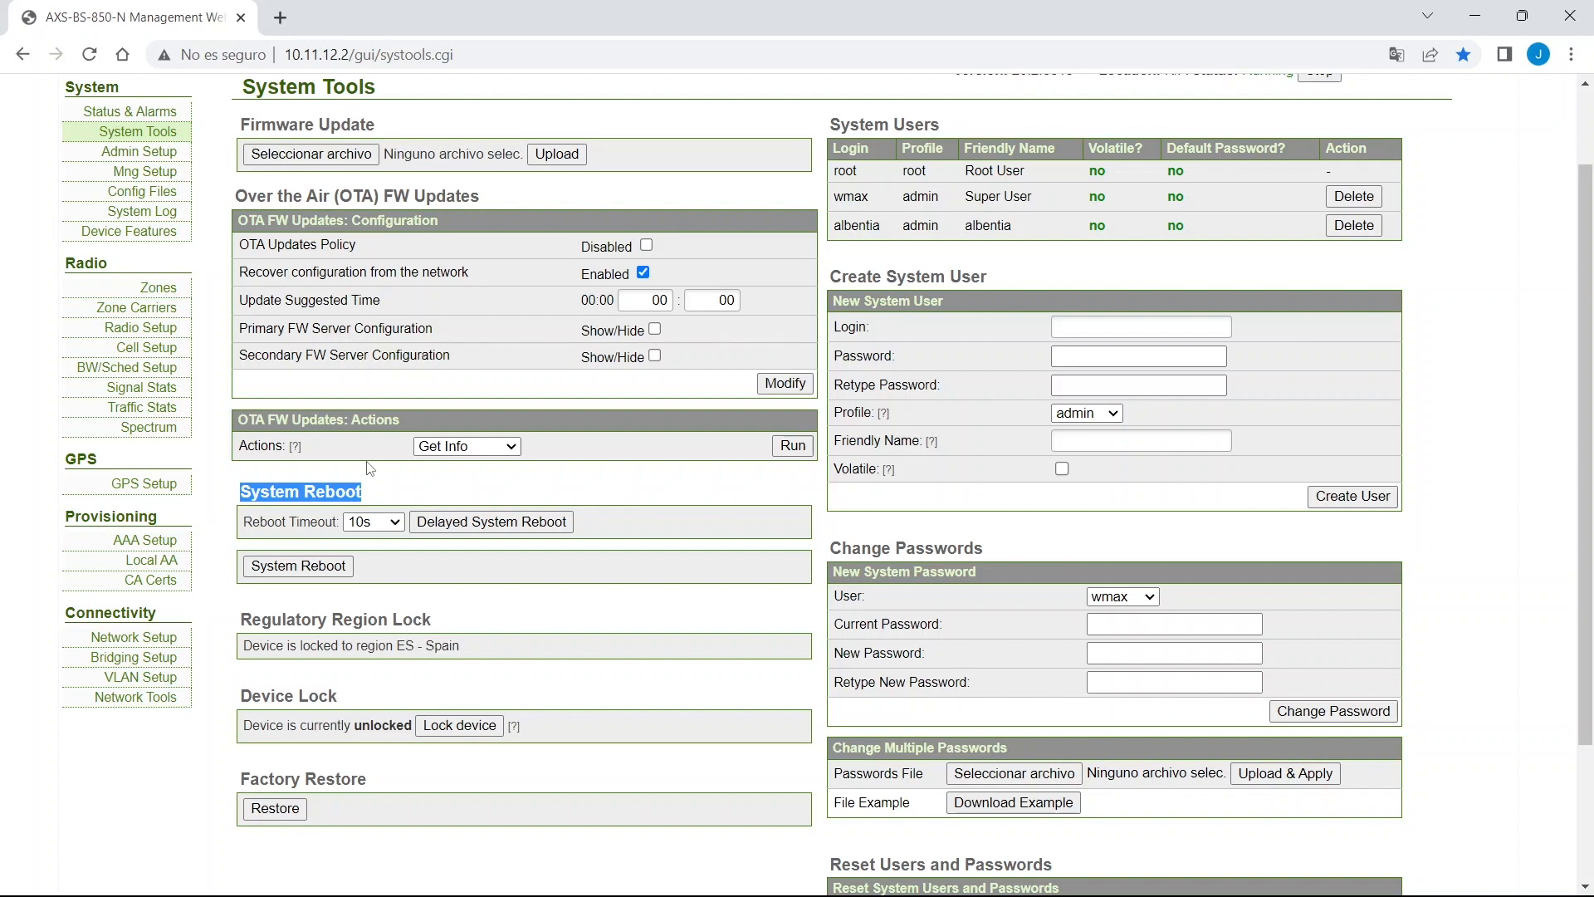
click(373, 521)
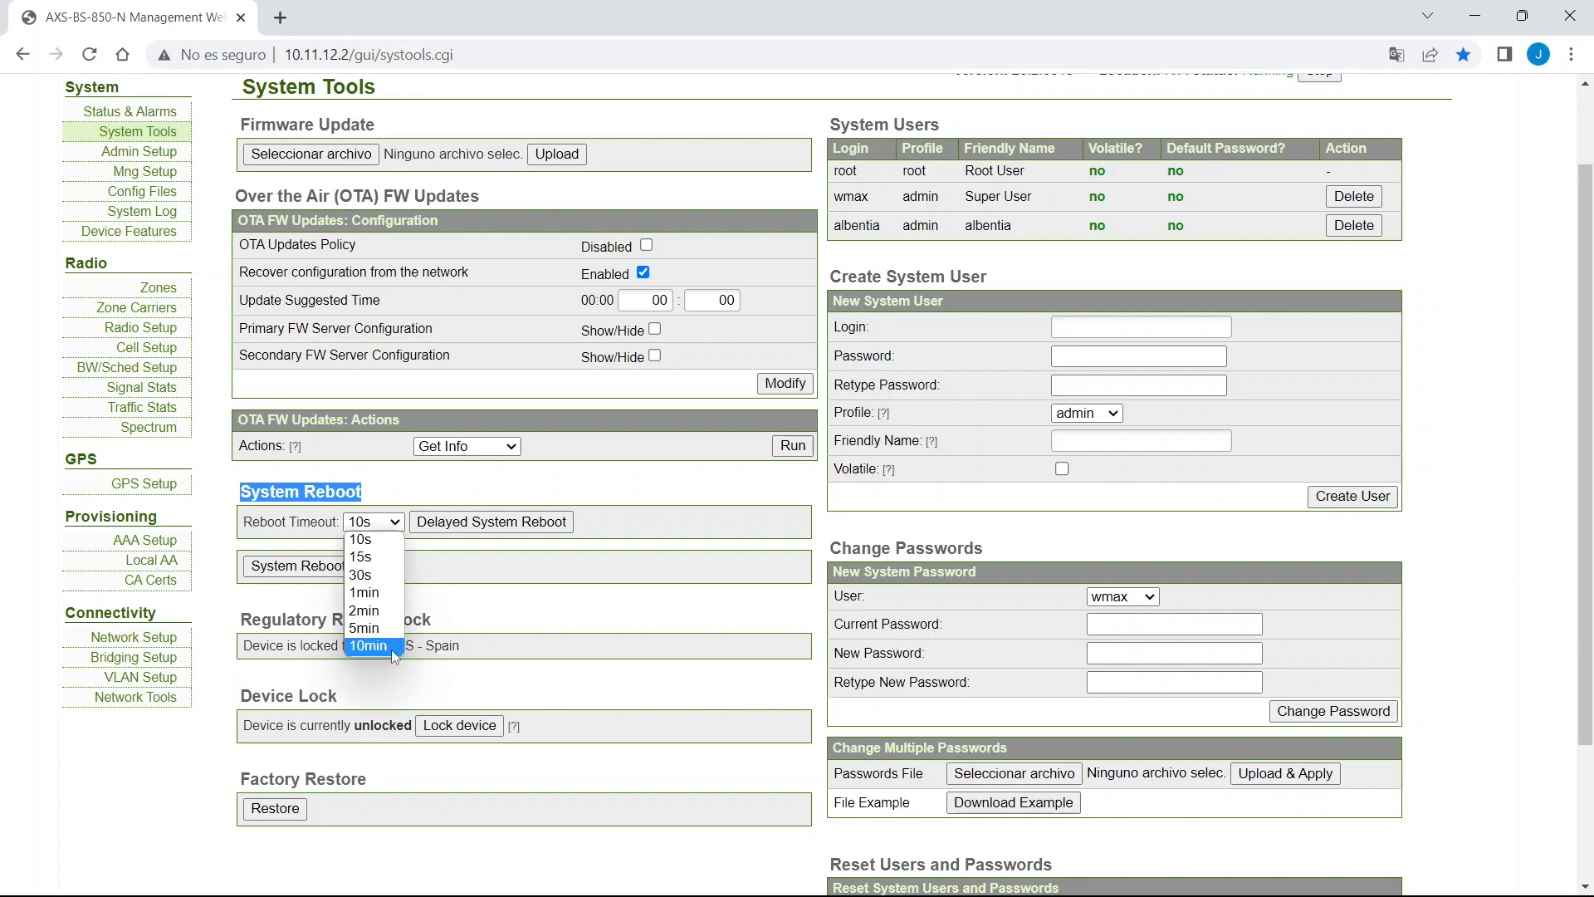
click(618, 599)
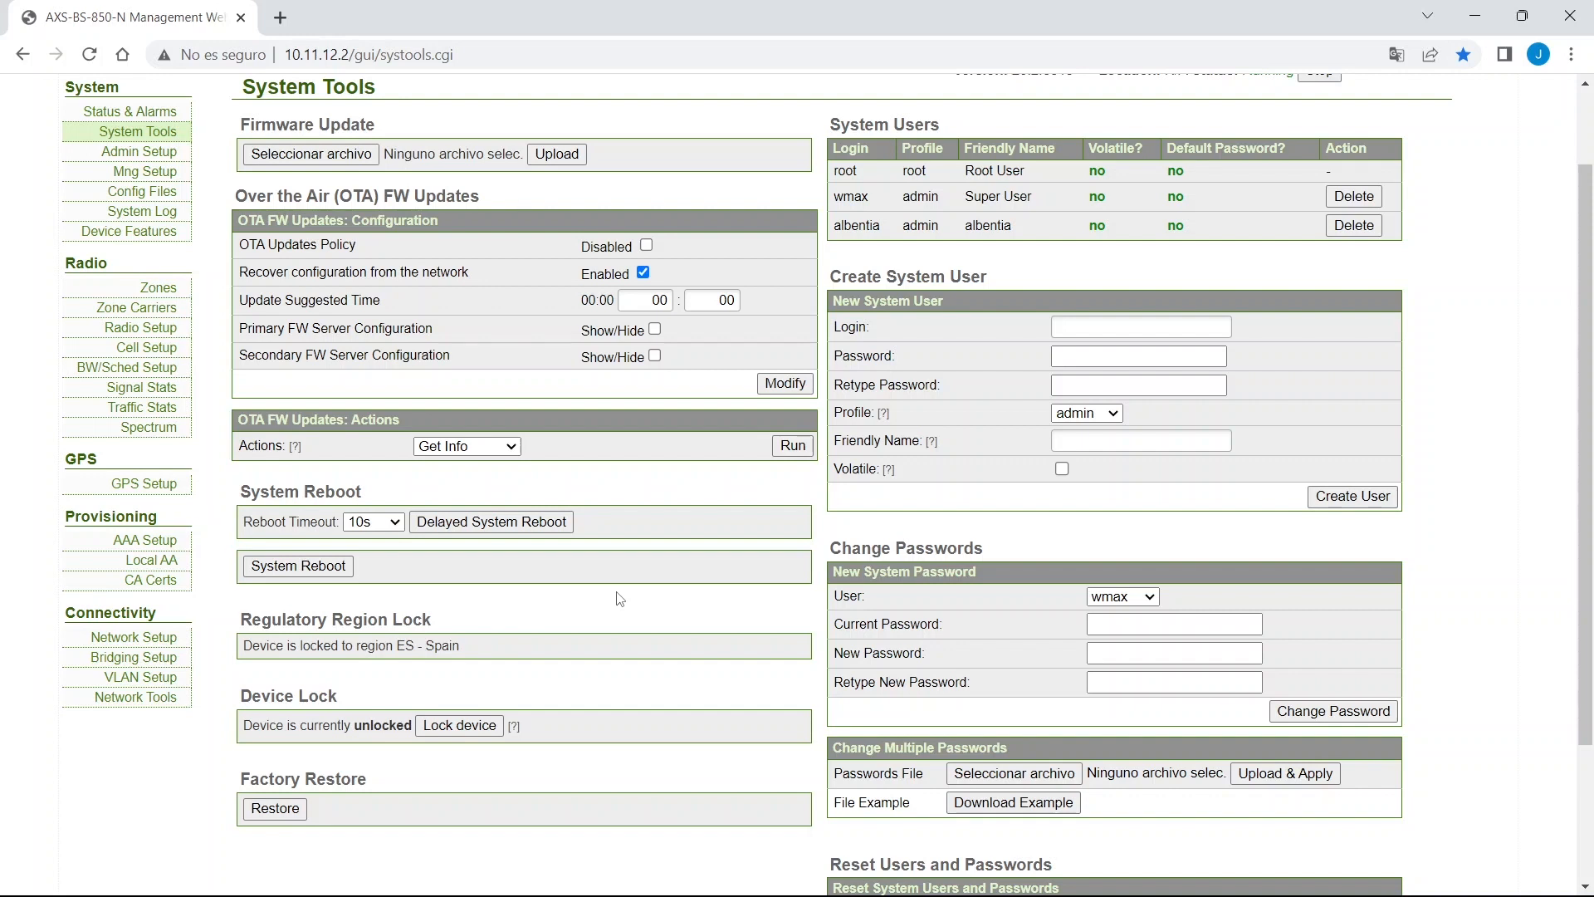
drag(208, 758, 383, 795)
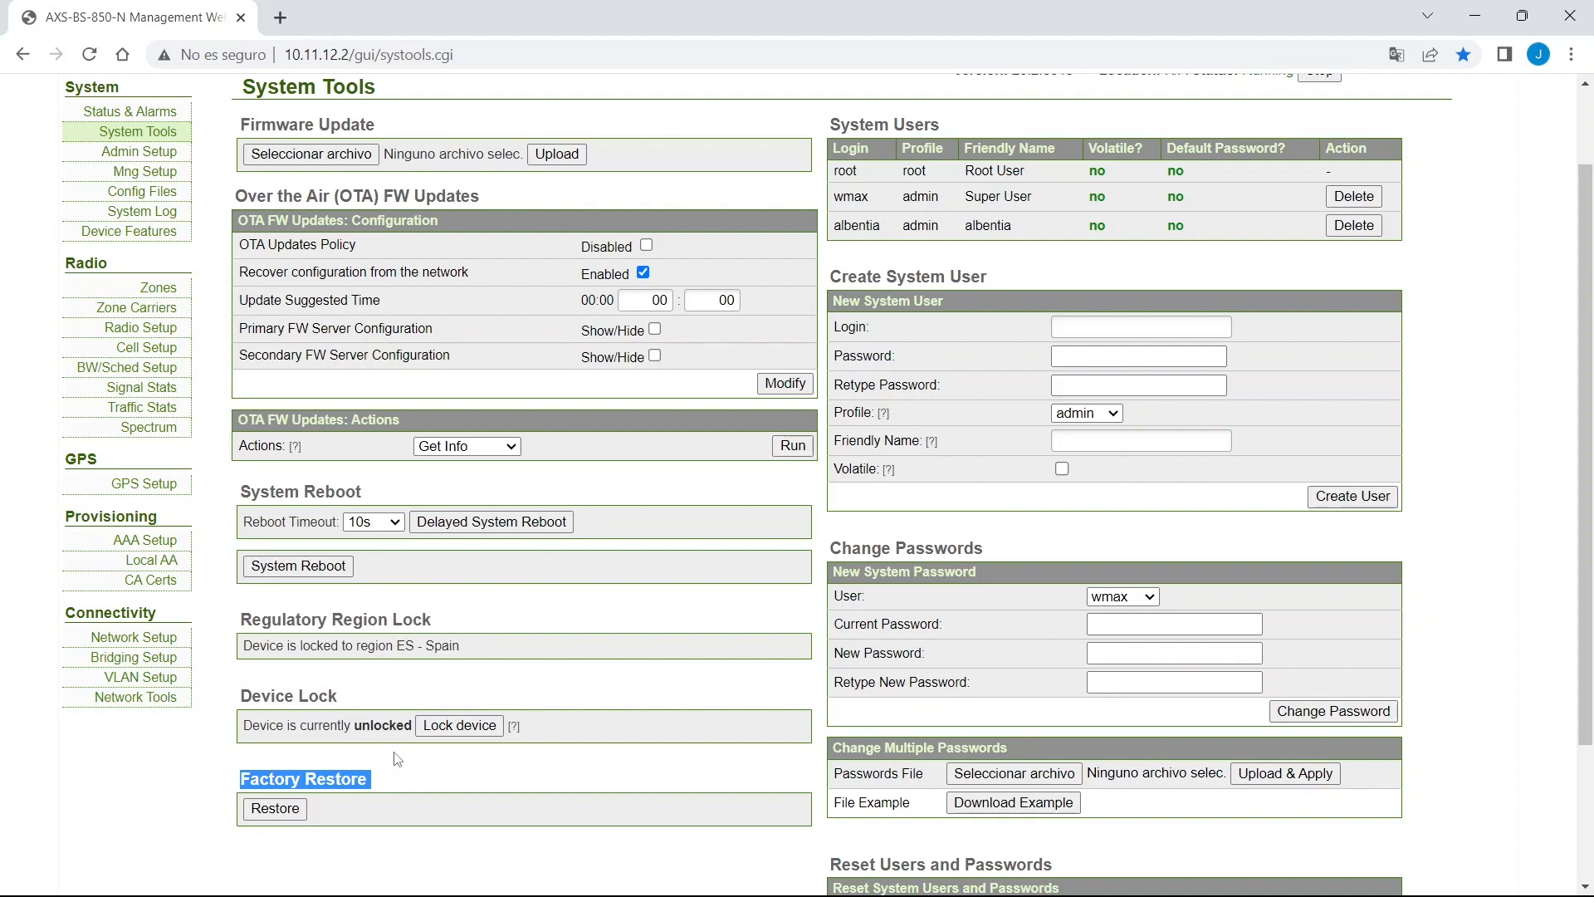
scroll(397, 759, up, 2)
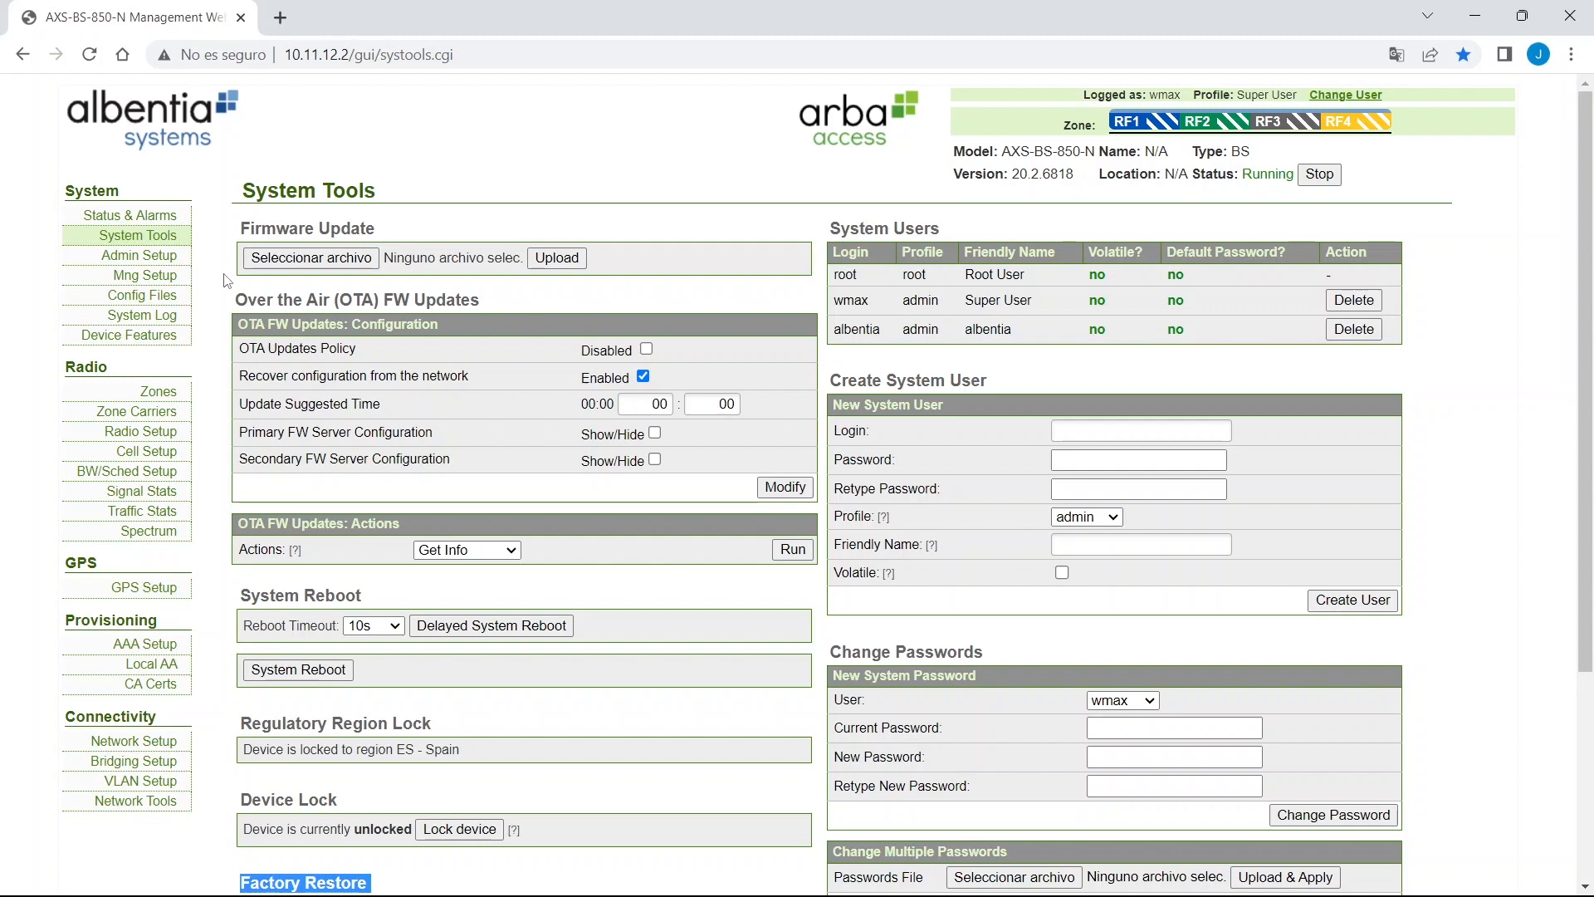
Save the running configuration to the default file on the Config Files page.
click(158, 296)
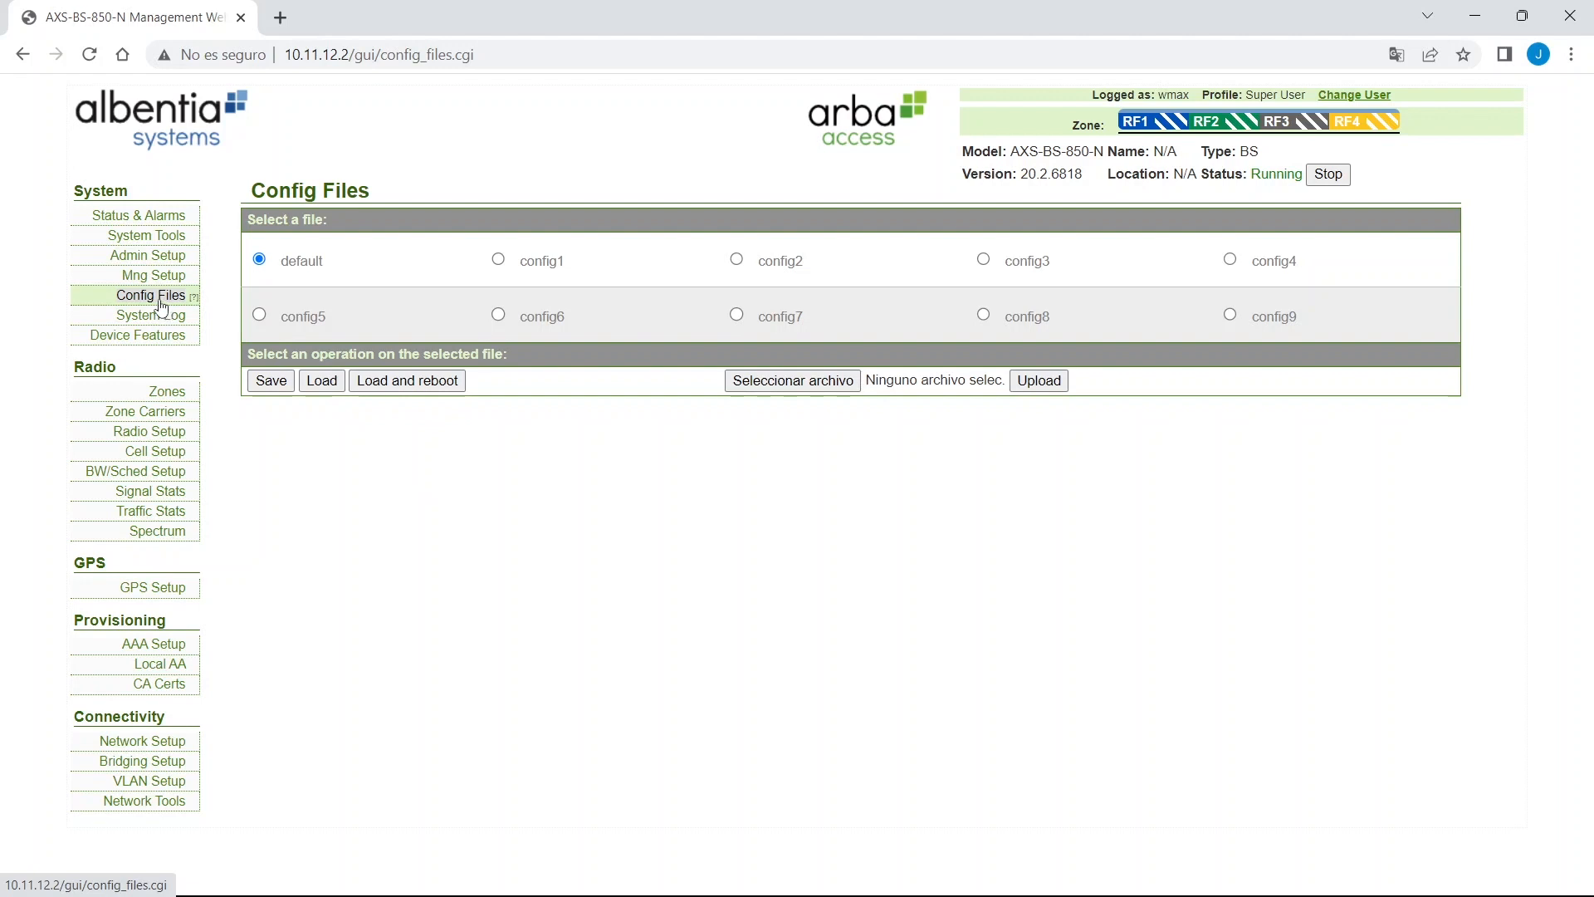
click(268, 387)
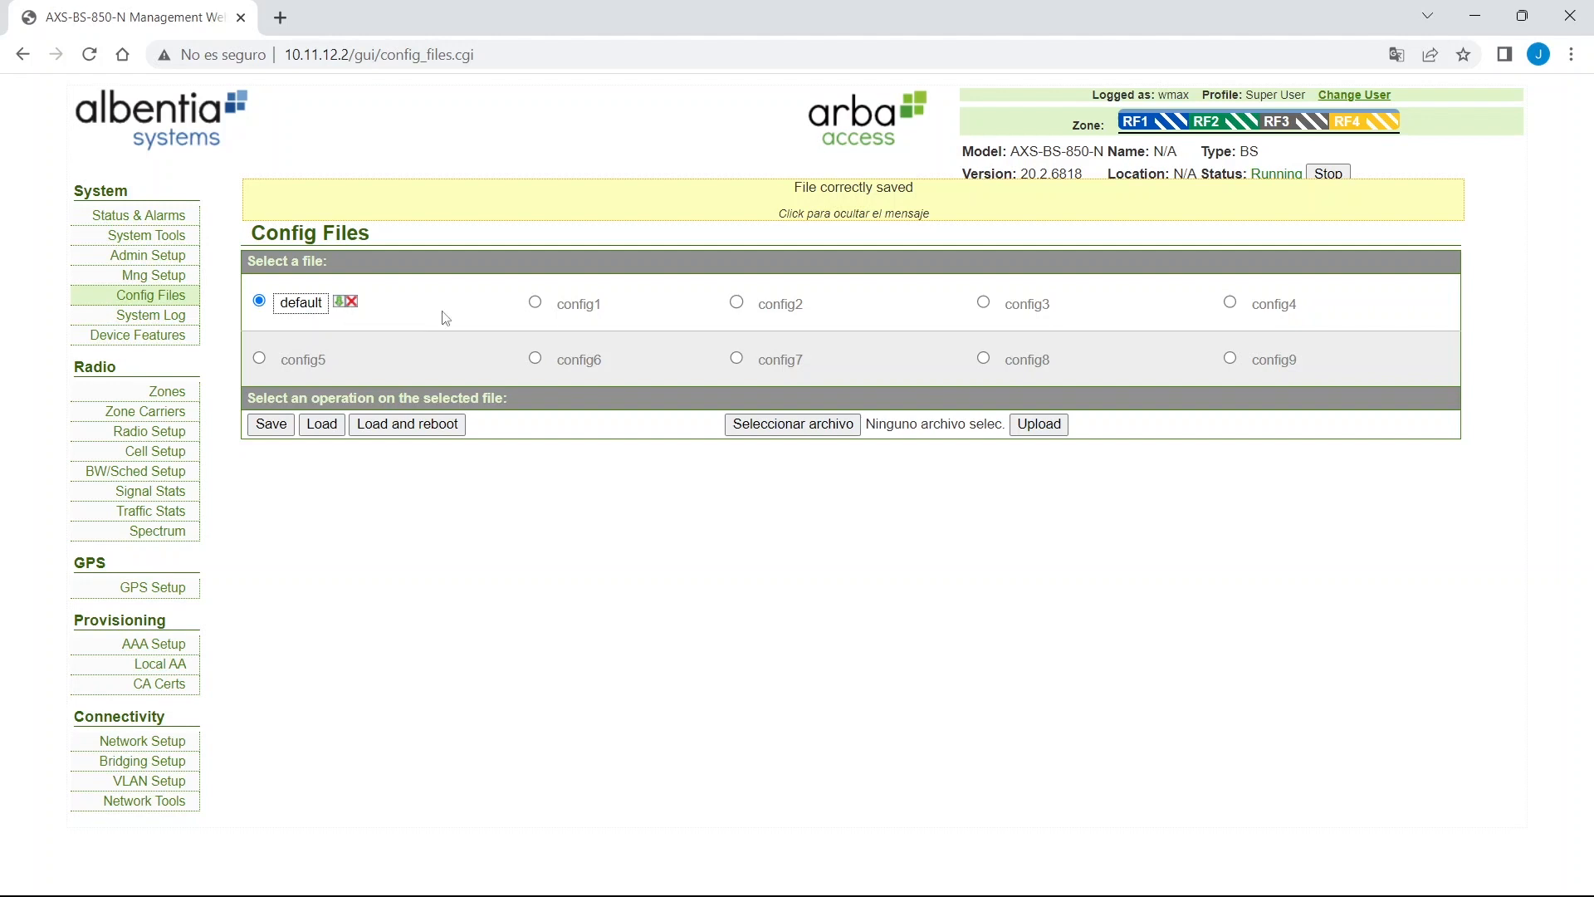
click(726, 210)
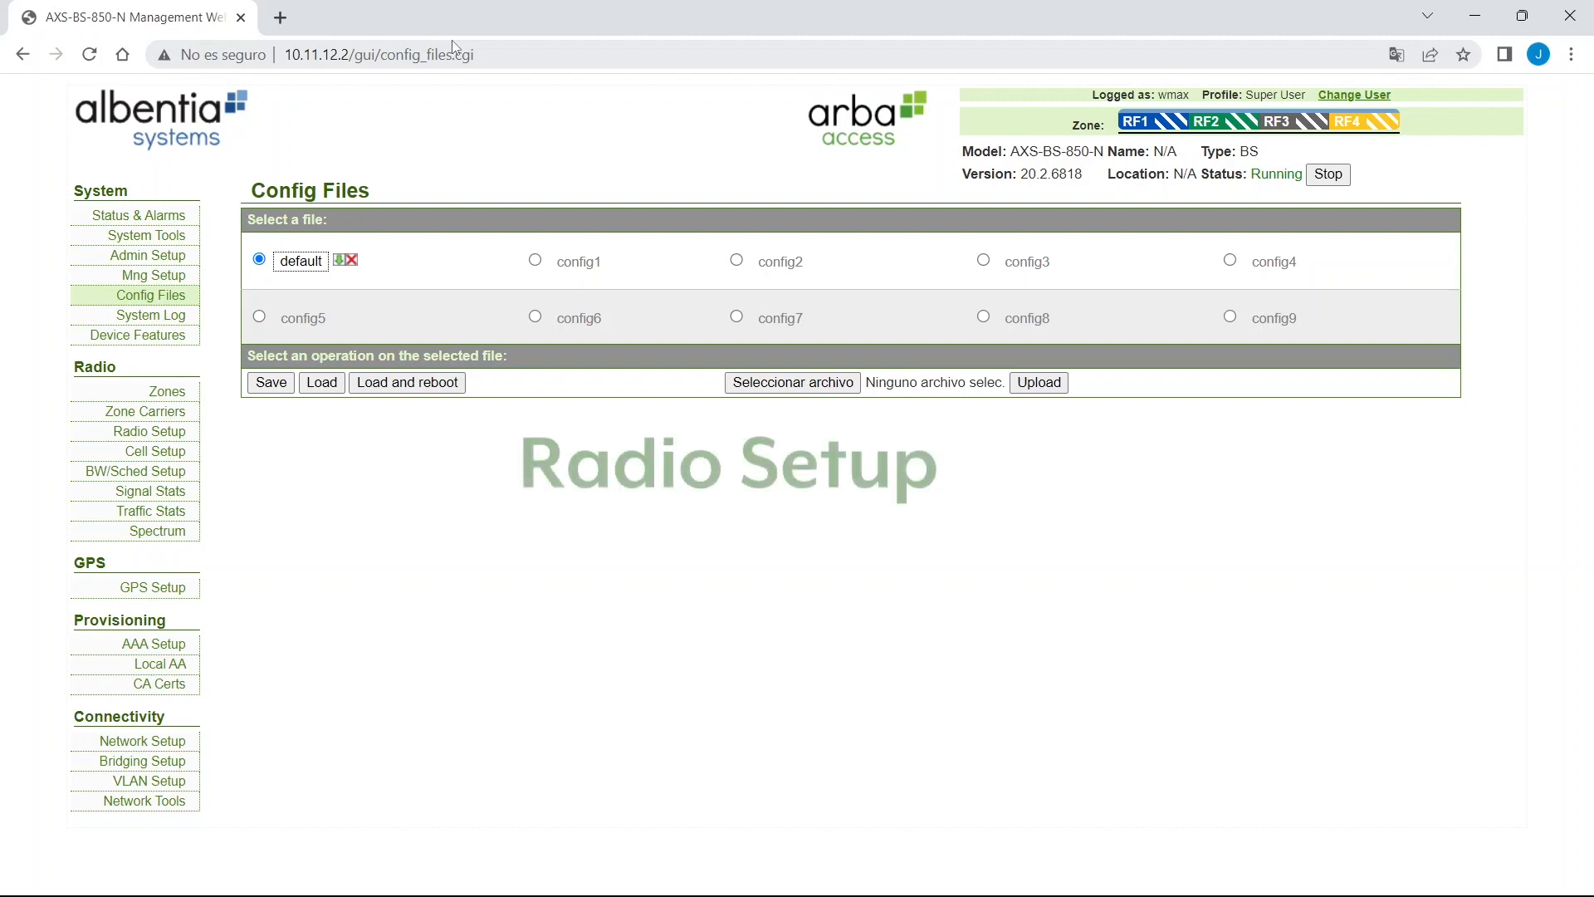
Open Radio Setup and review the RF1 frequency 5730 MHz and the Channel BW.
click(146, 433)
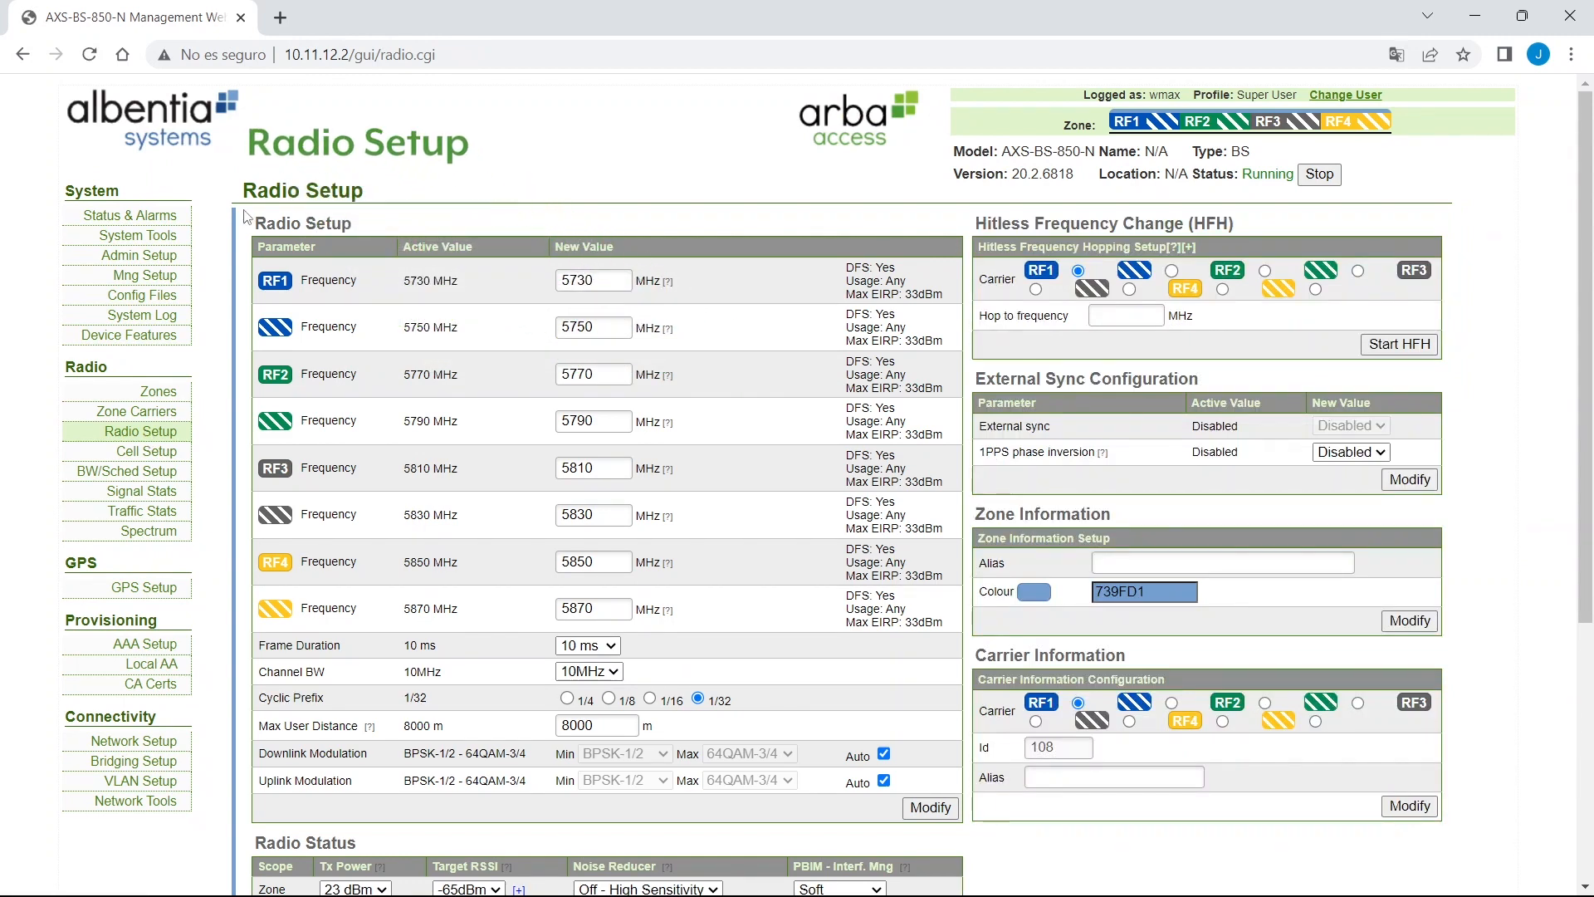
drag(248, 219, 377, 248)
scroll(449, 274, down, 2)
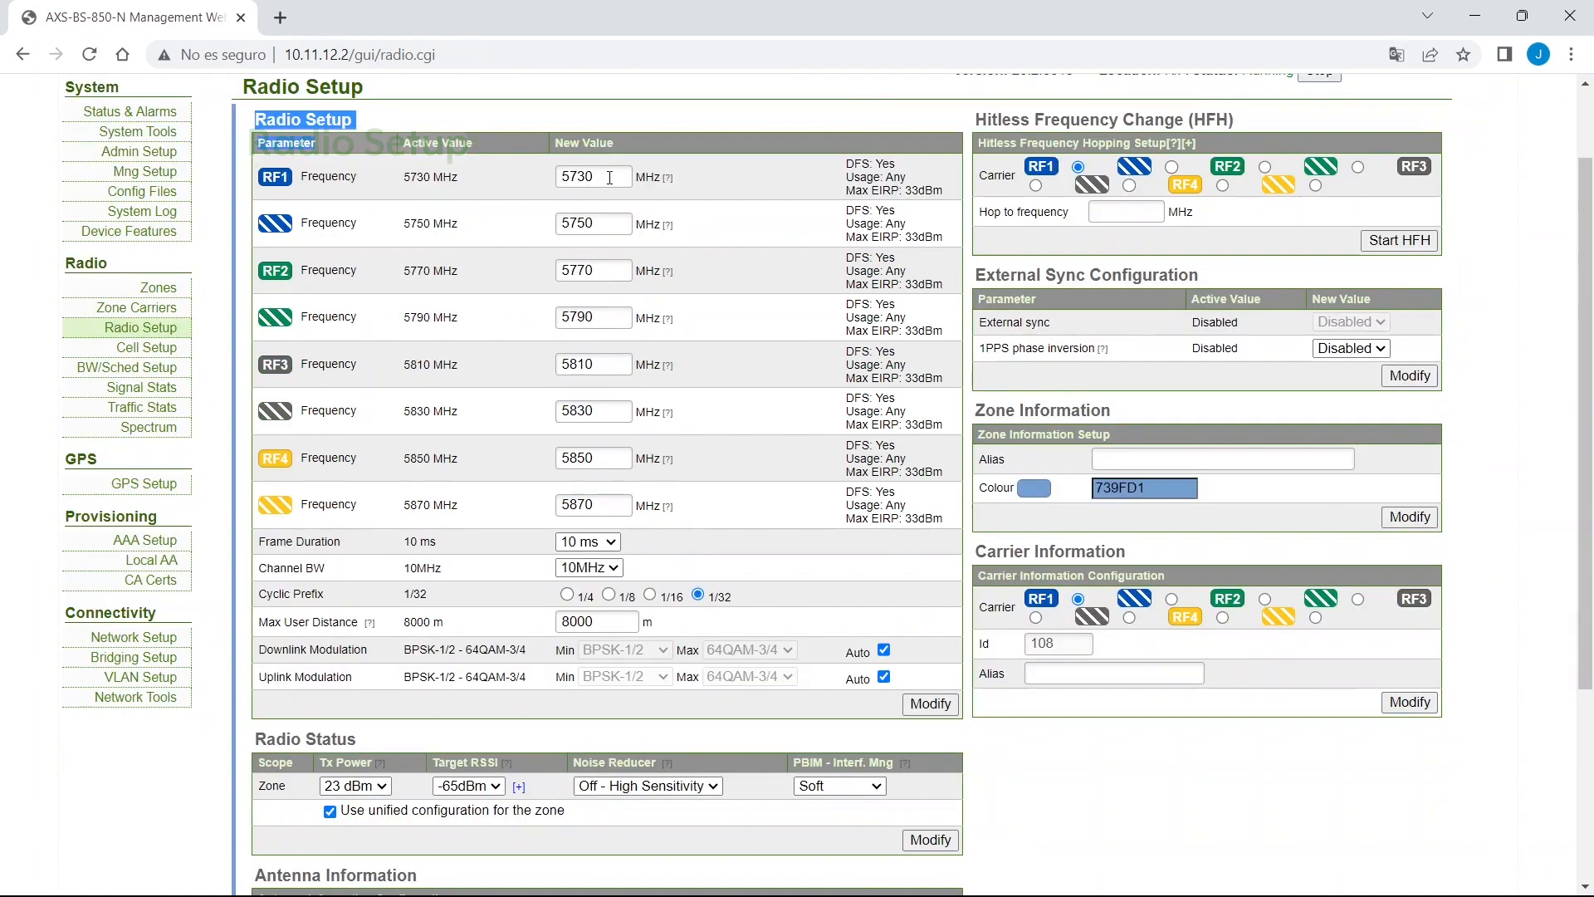
double_click(581, 177)
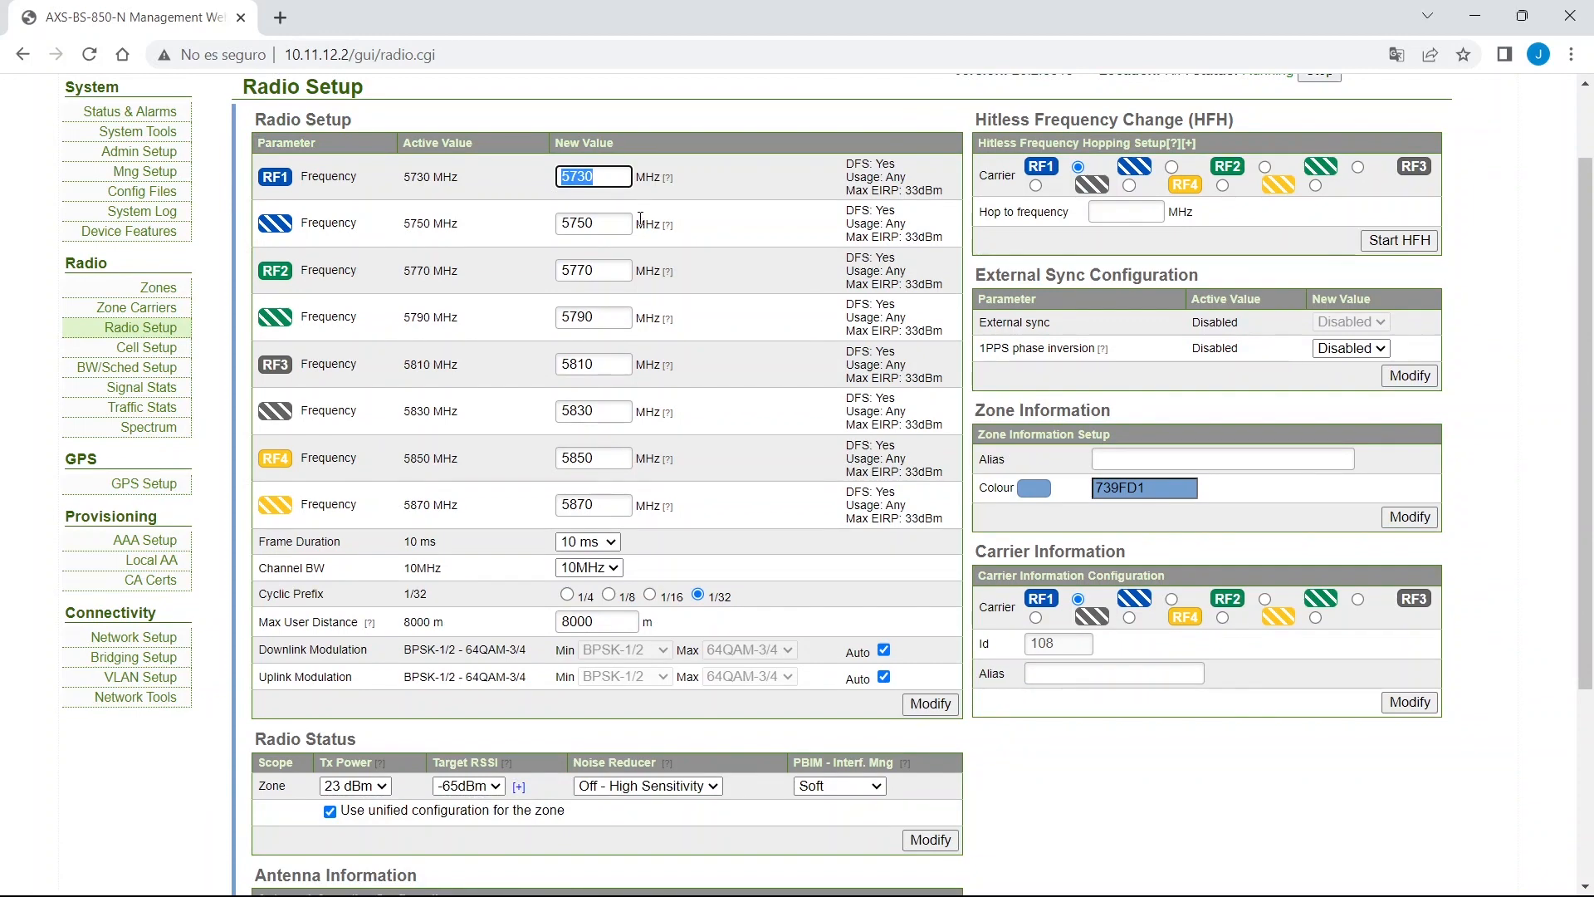
drag(255, 568, 445, 572)
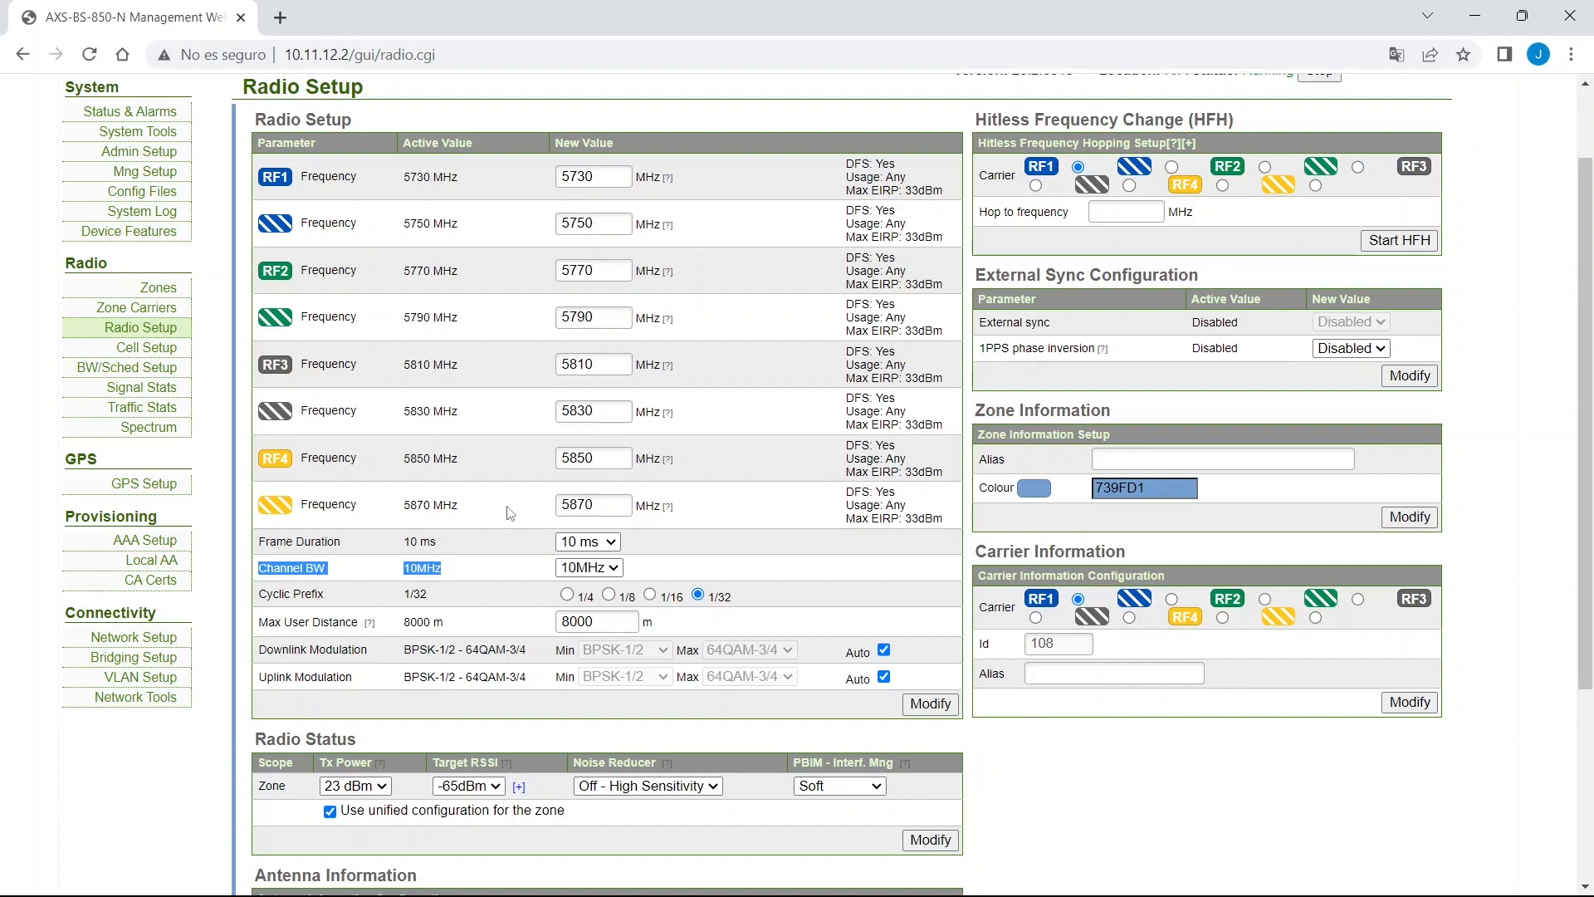
click(509, 513)
drag(276, 122, 241, 126)
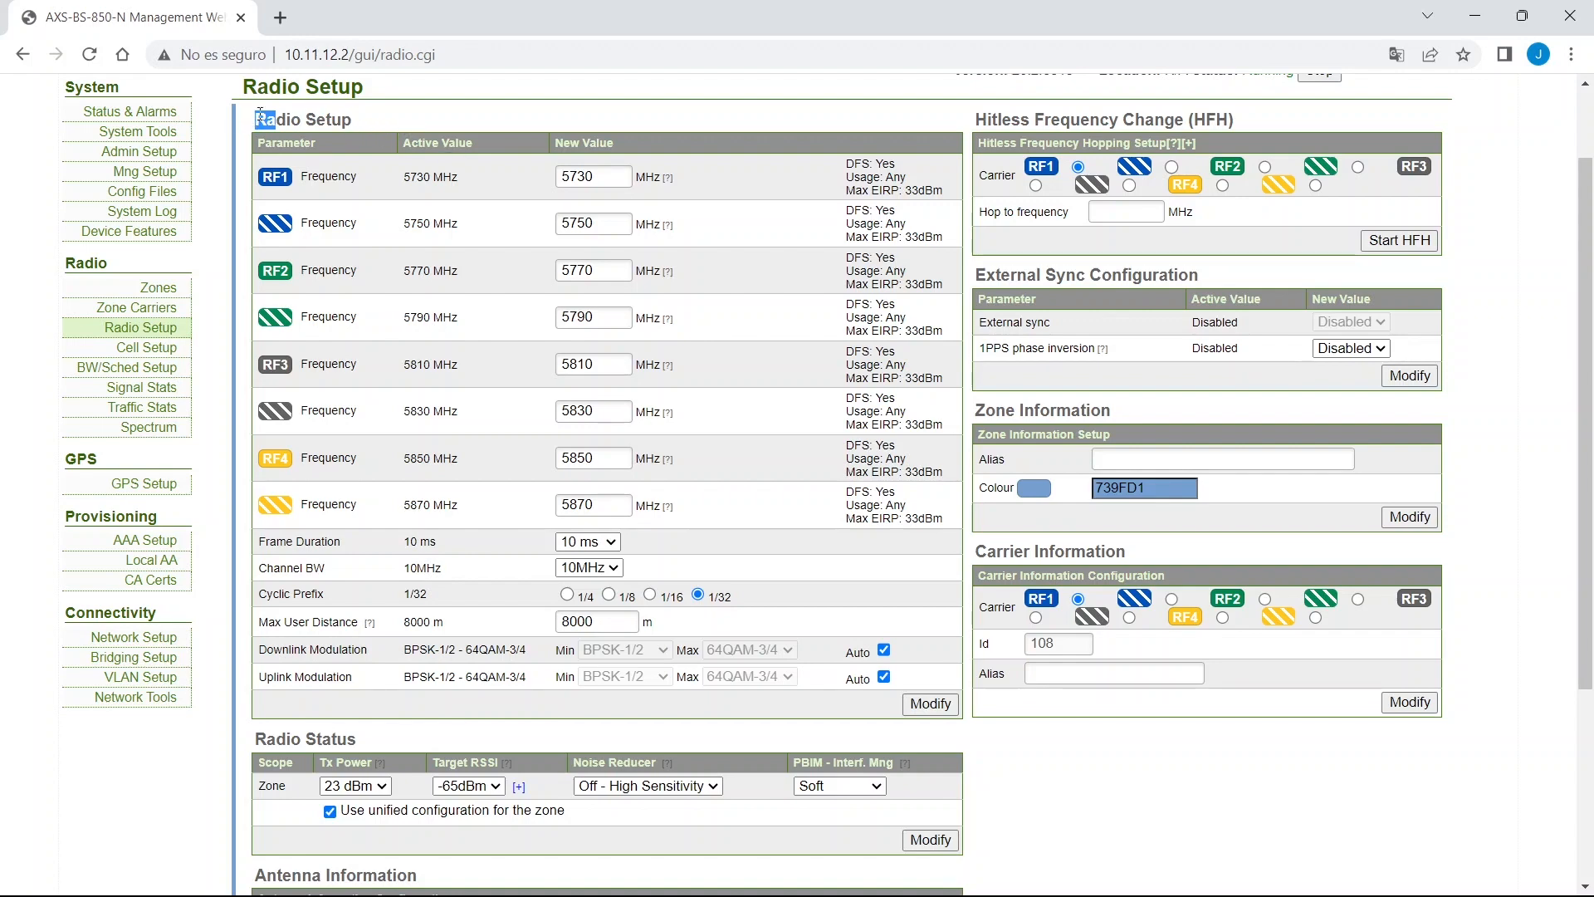
drag(249, 123, 901, 725)
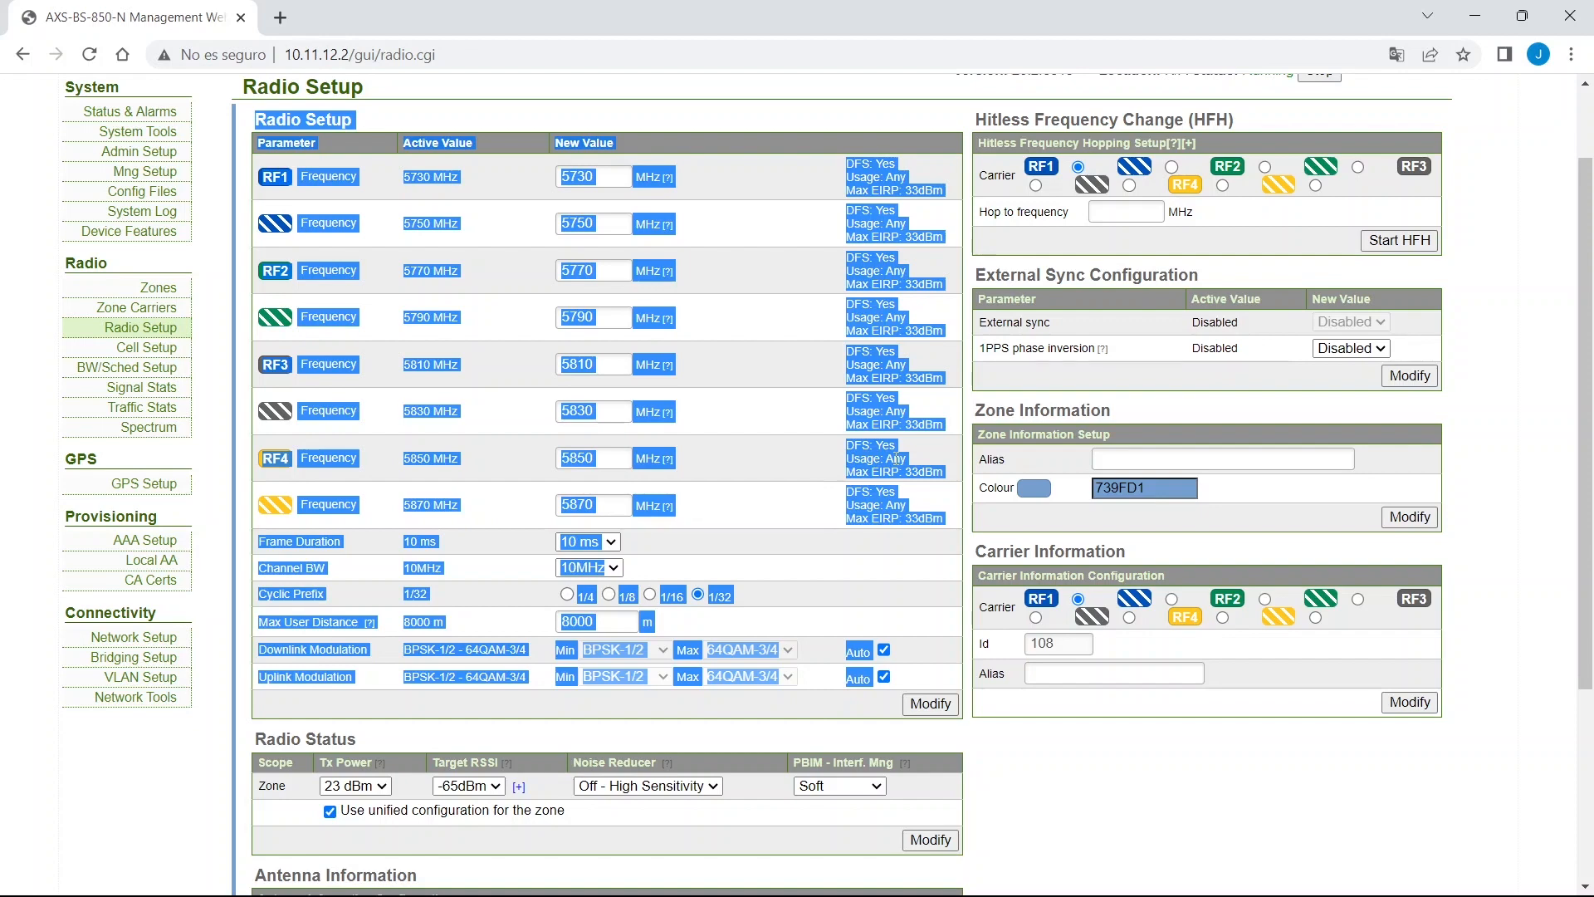
click(784, 121)
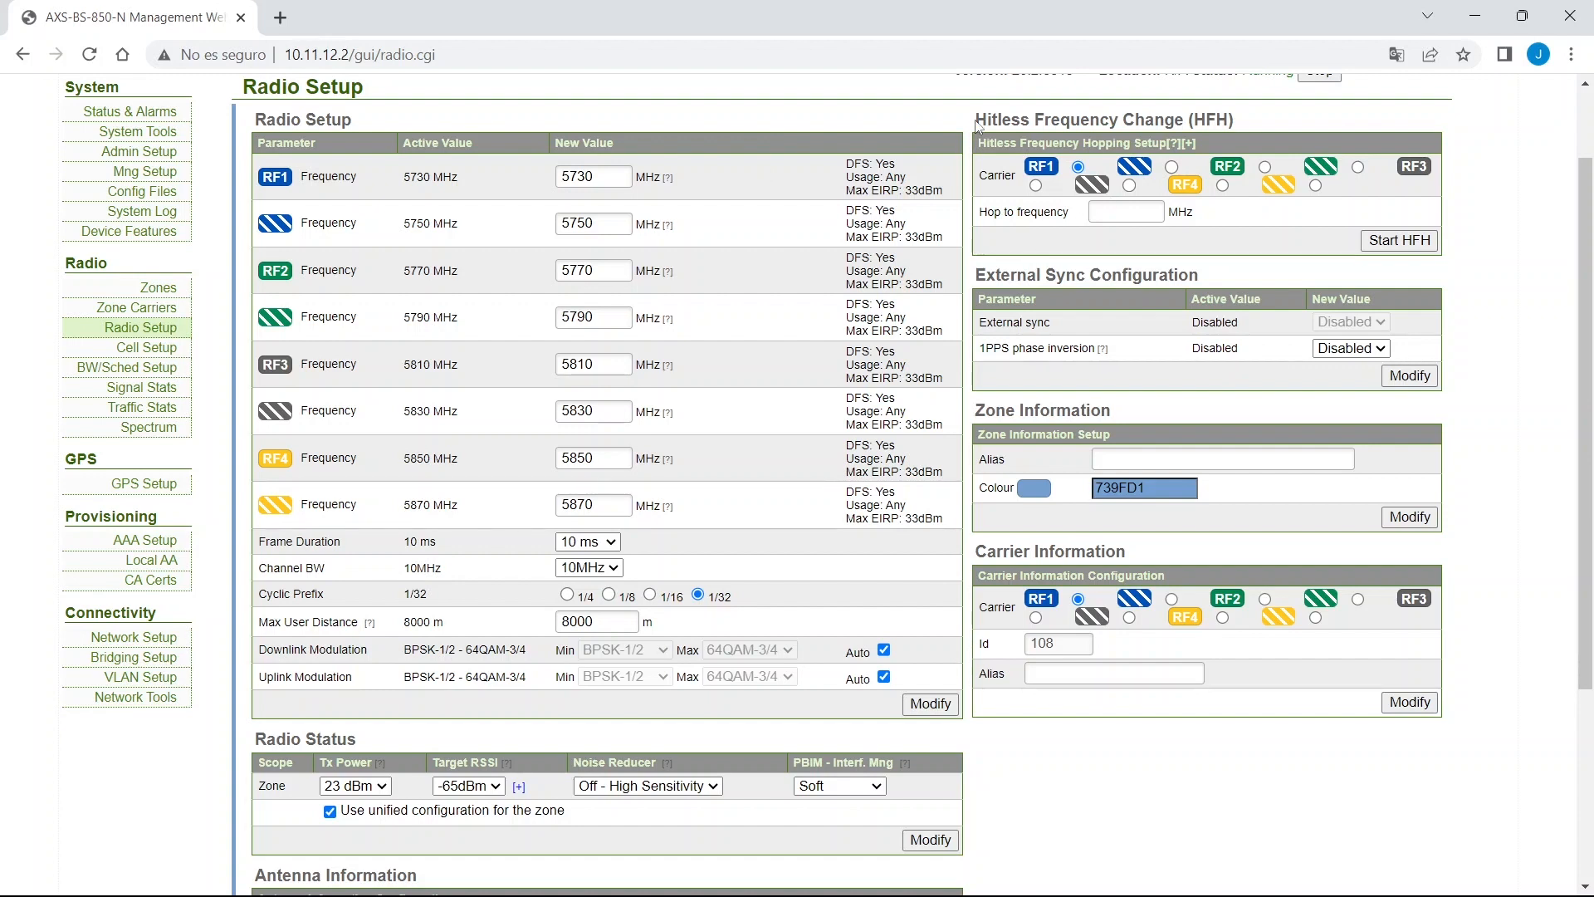
Point out Hitless Frequency Change, Frame Duration, Cyclic Prefix and Max User Distance.
drag(975, 121, 1239, 123)
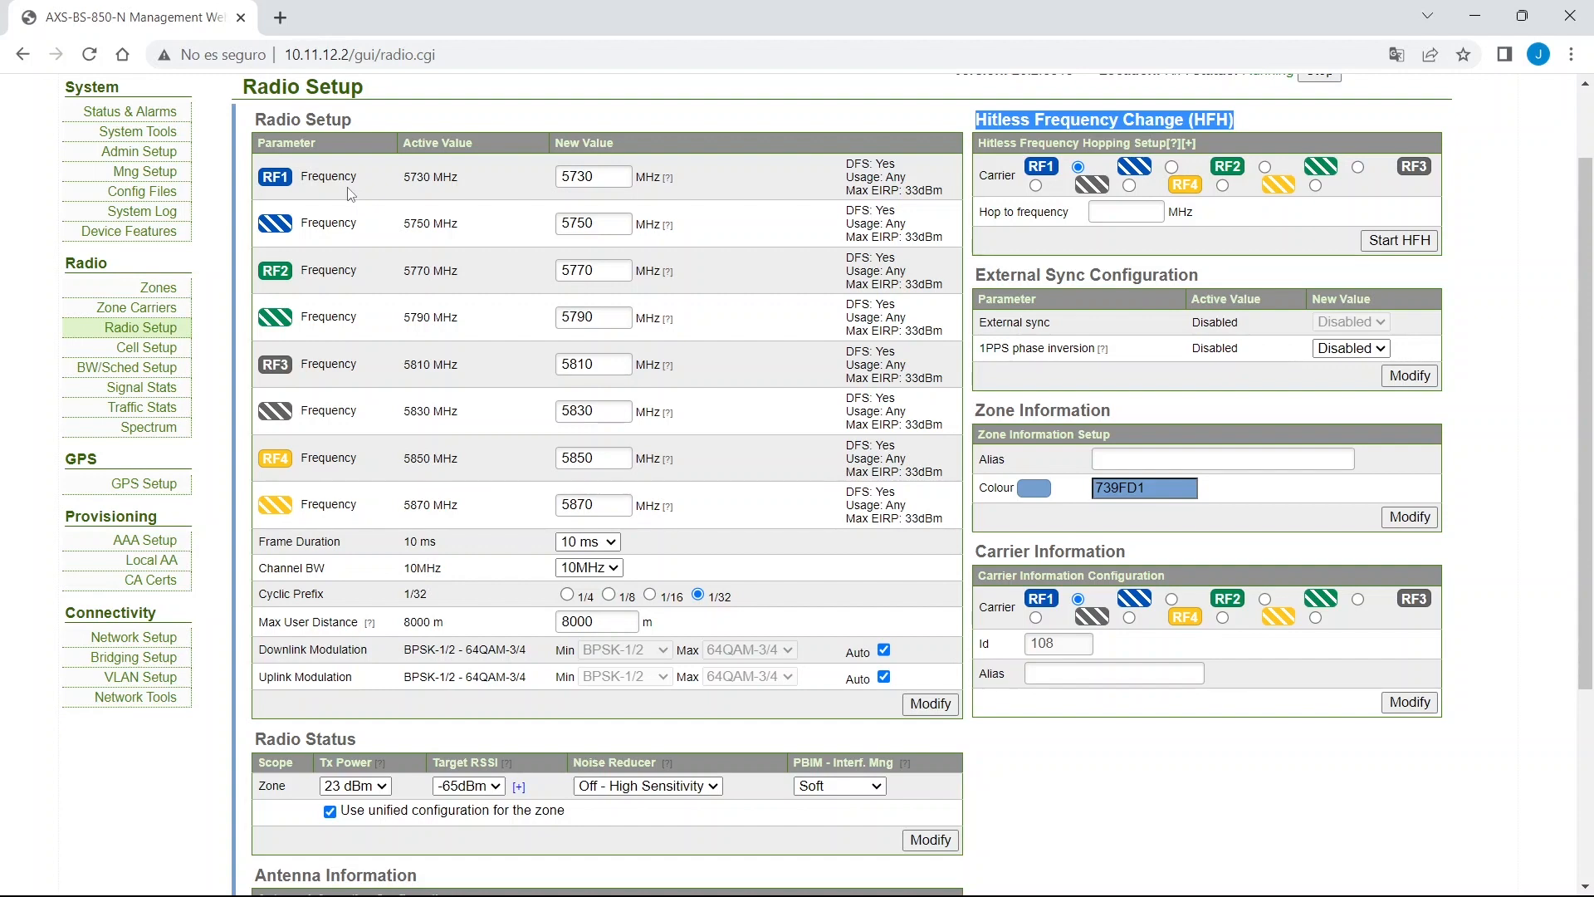
triple_click(295, 568)
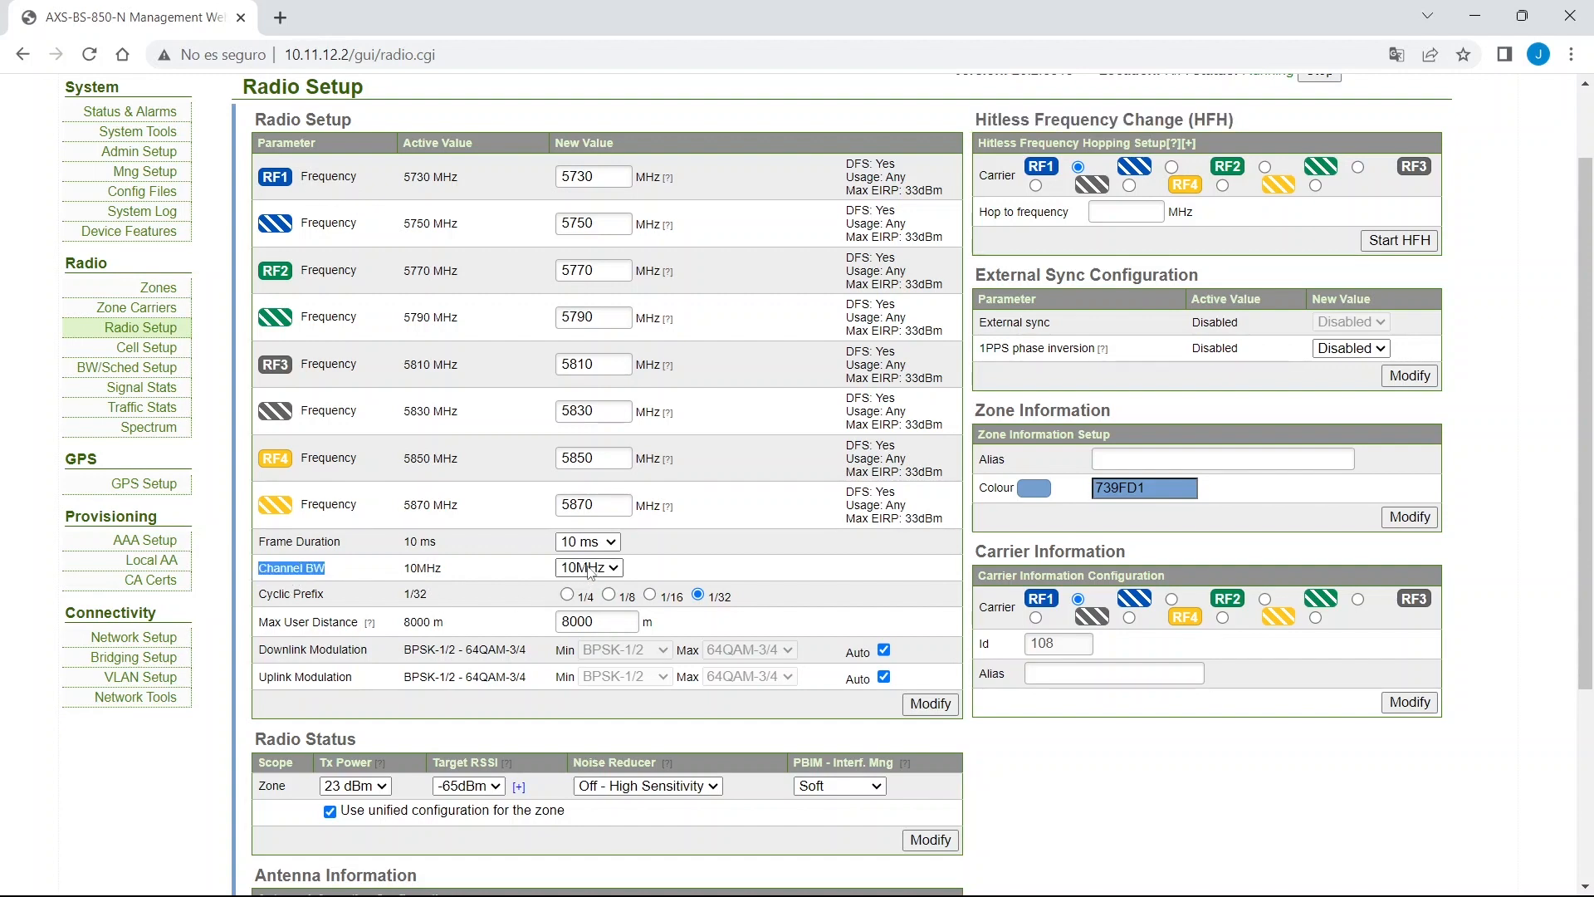
double_click(617, 180)
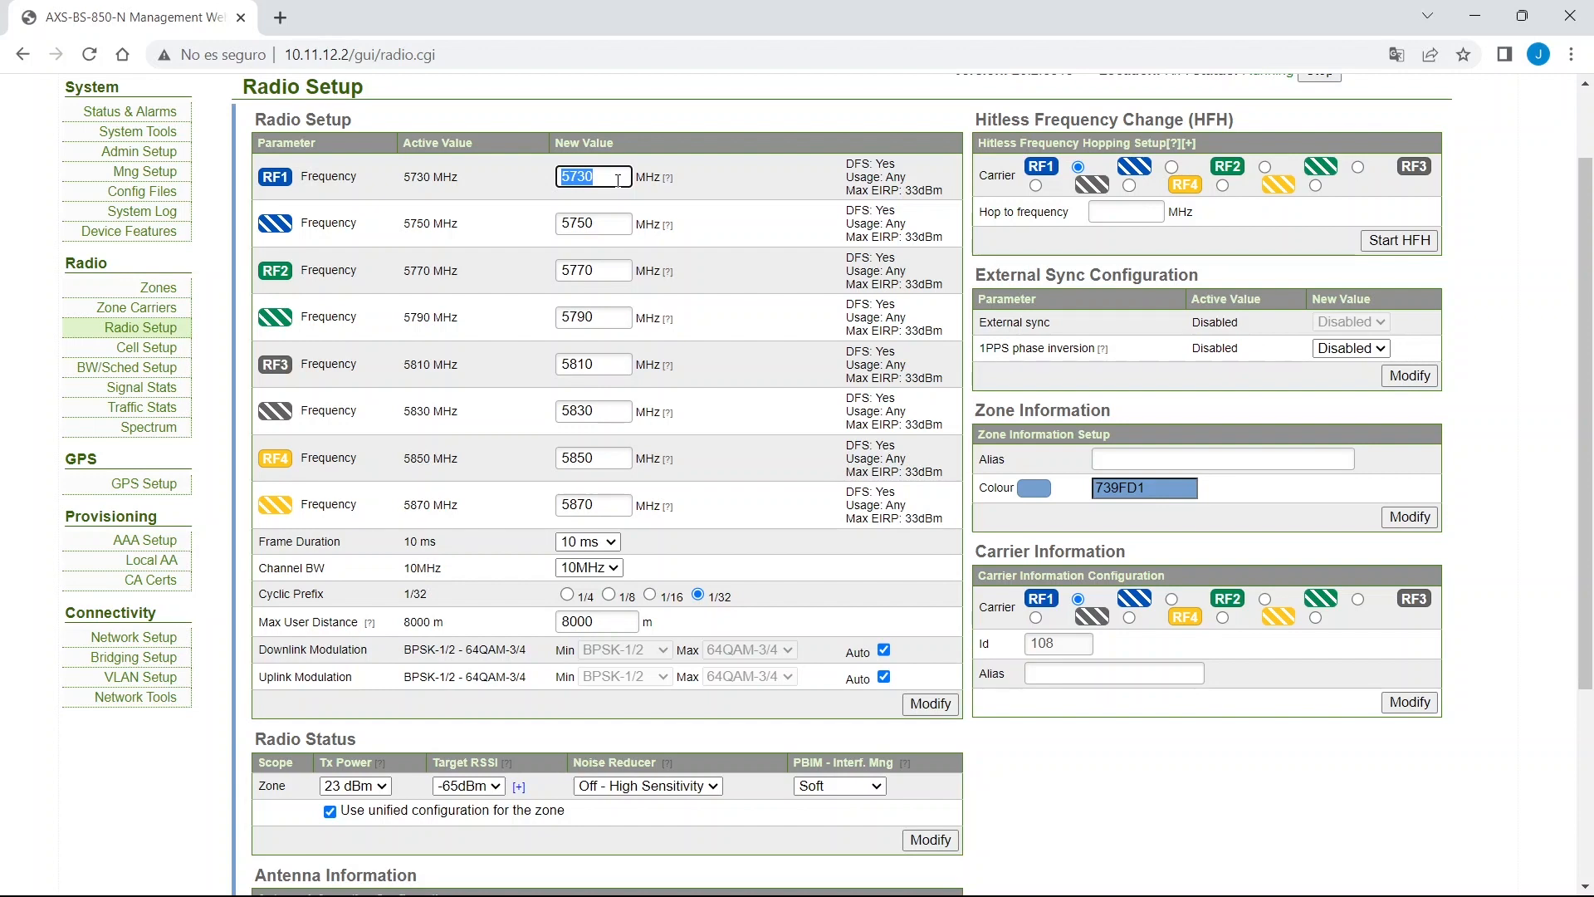
drag(262, 542, 353, 549)
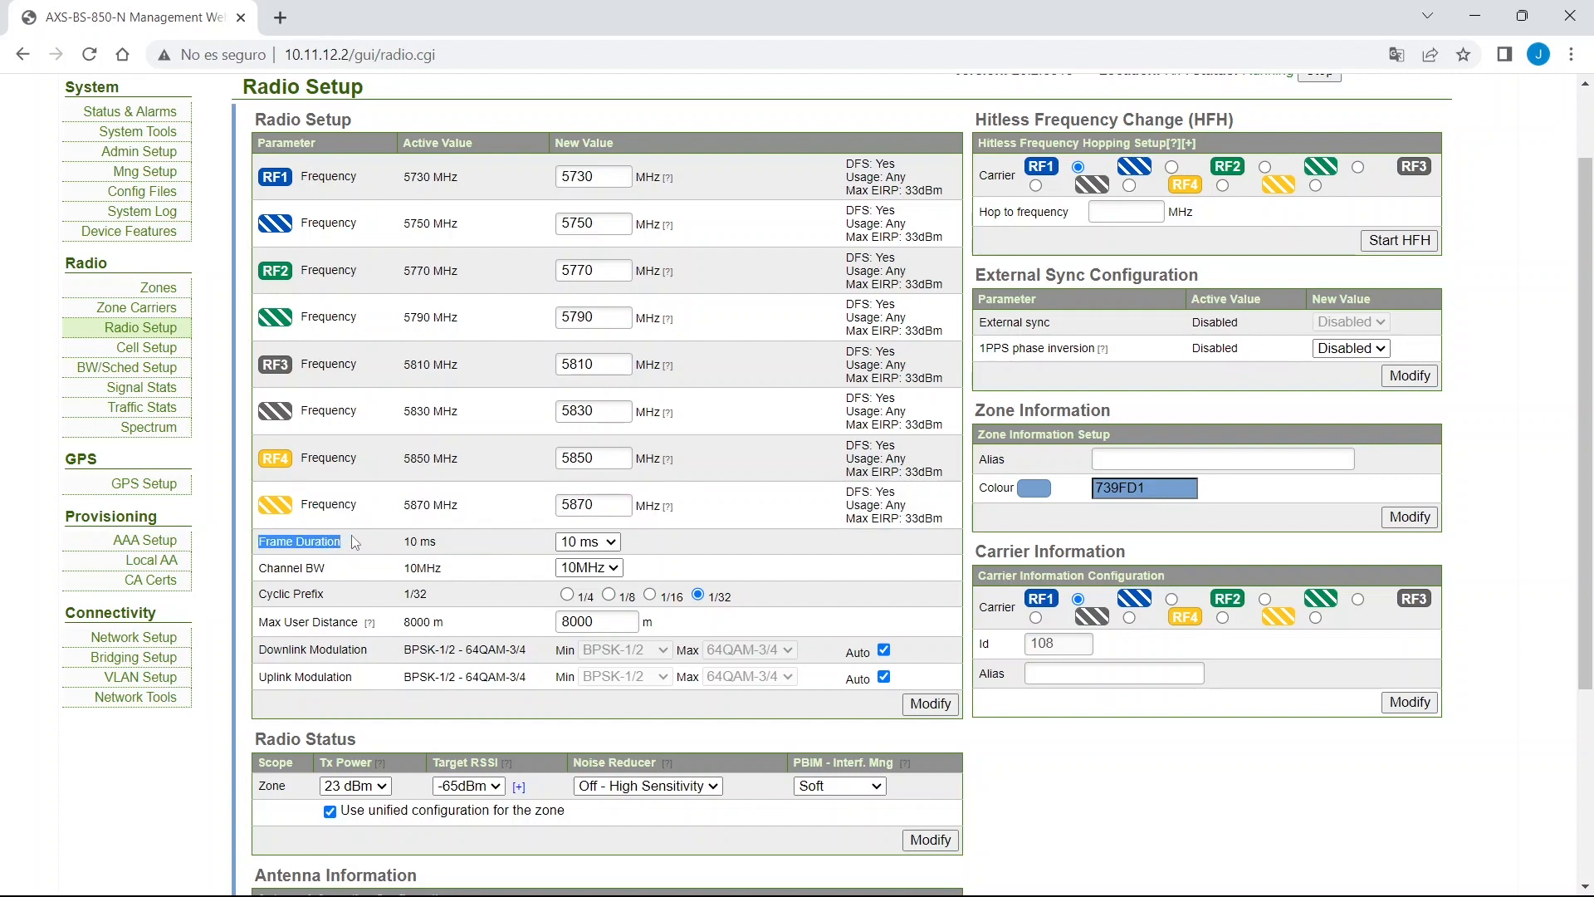
drag(259, 594, 376, 605)
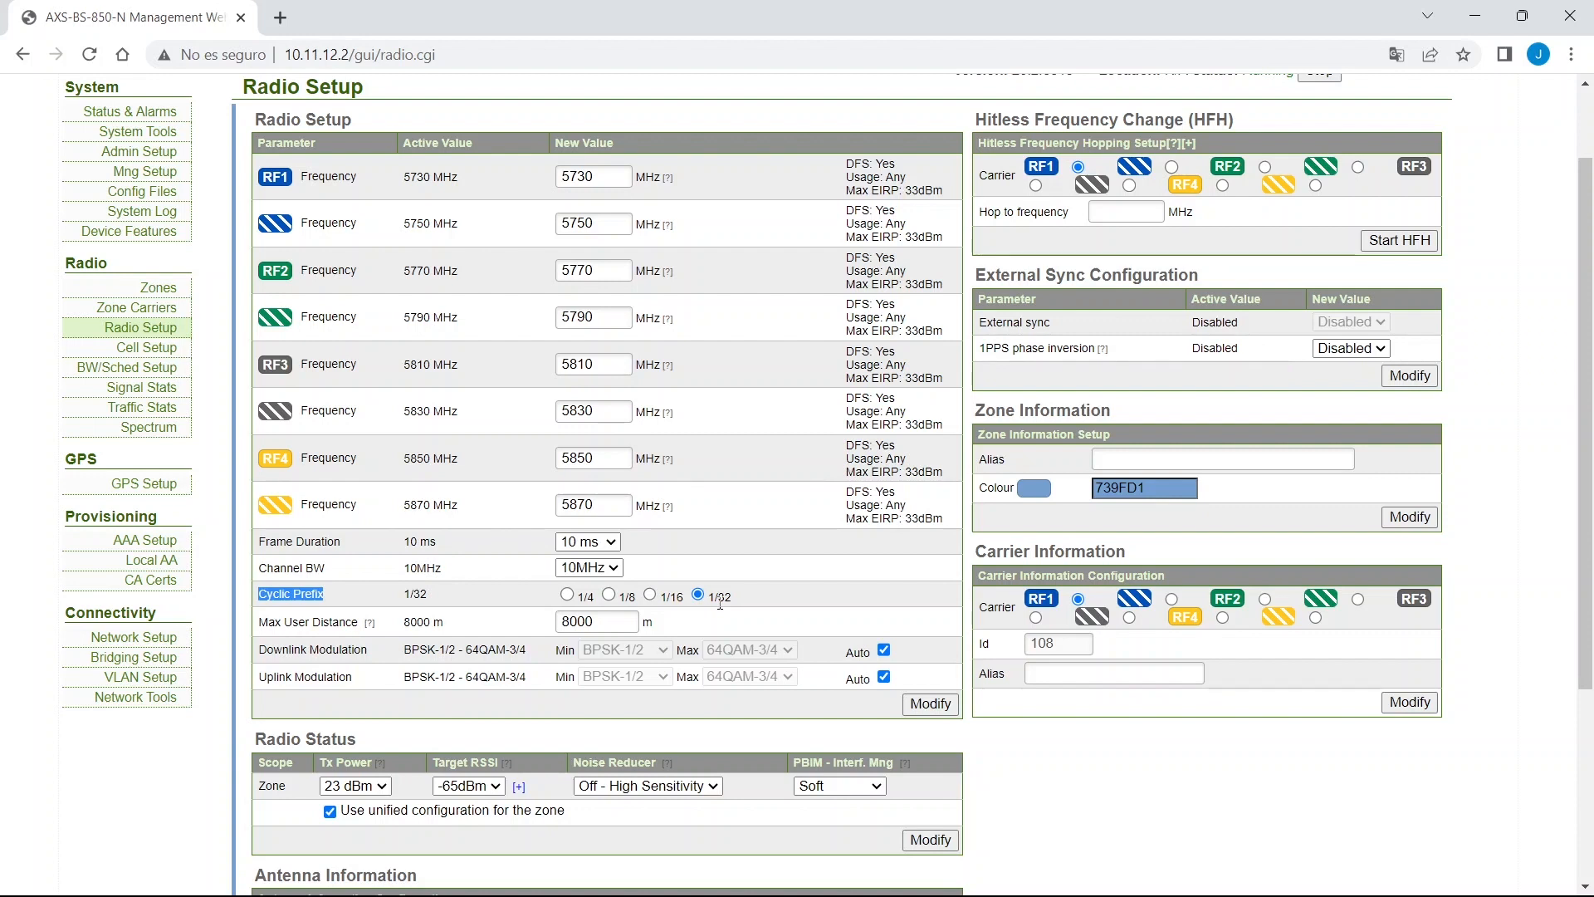
drag(258, 622, 371, 628)
mouse_move(371, 628)
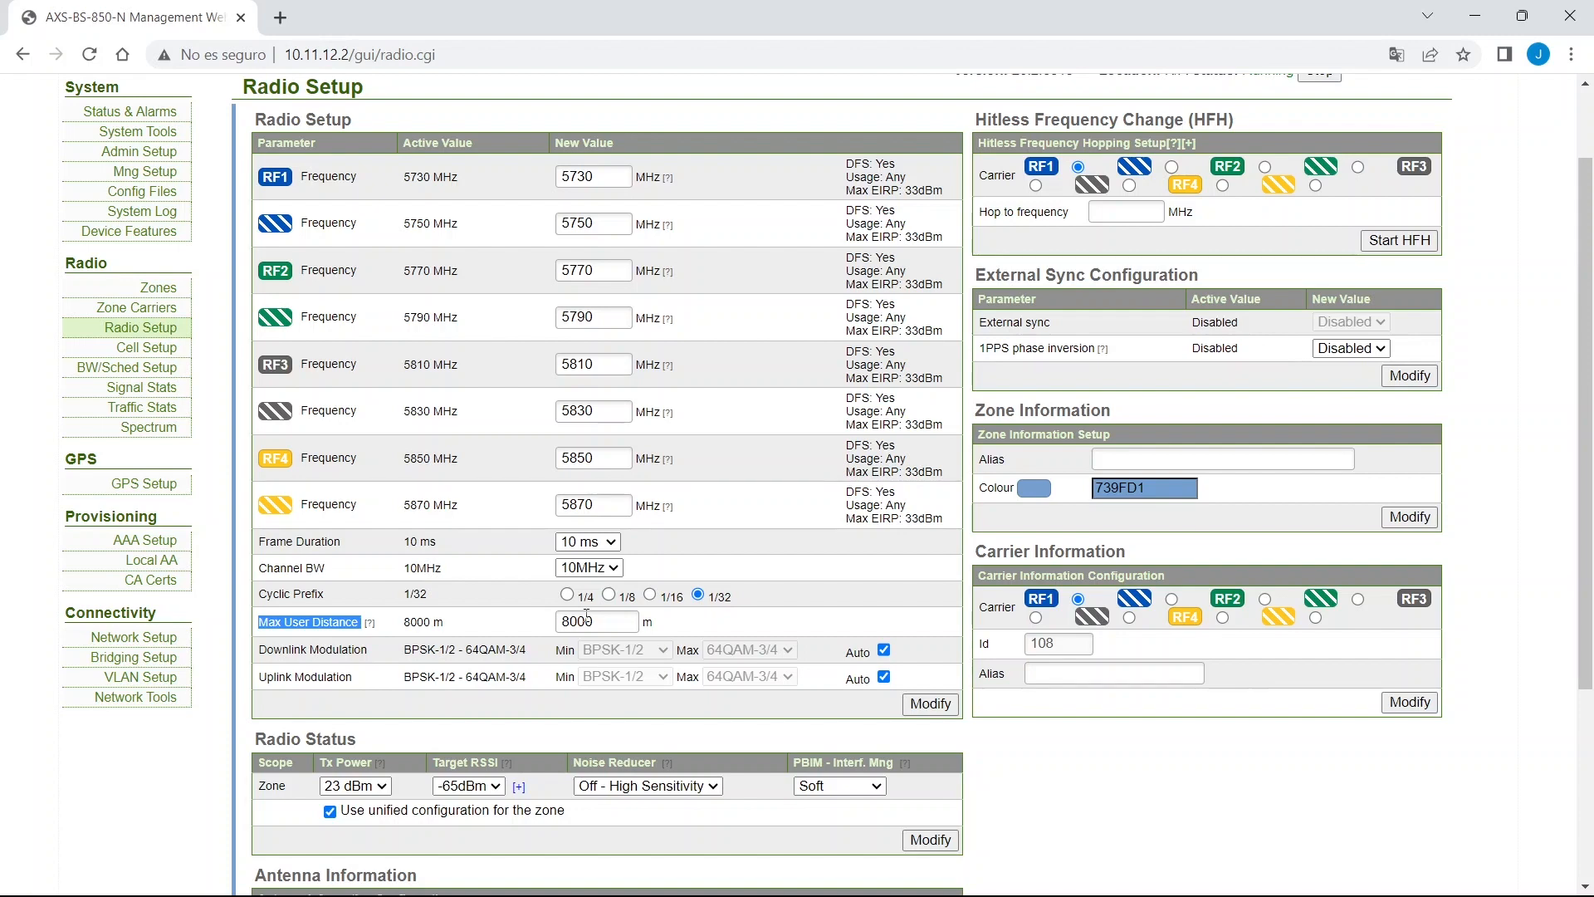
scroll(394, 533, down, 2)
triple_click(394, 534)
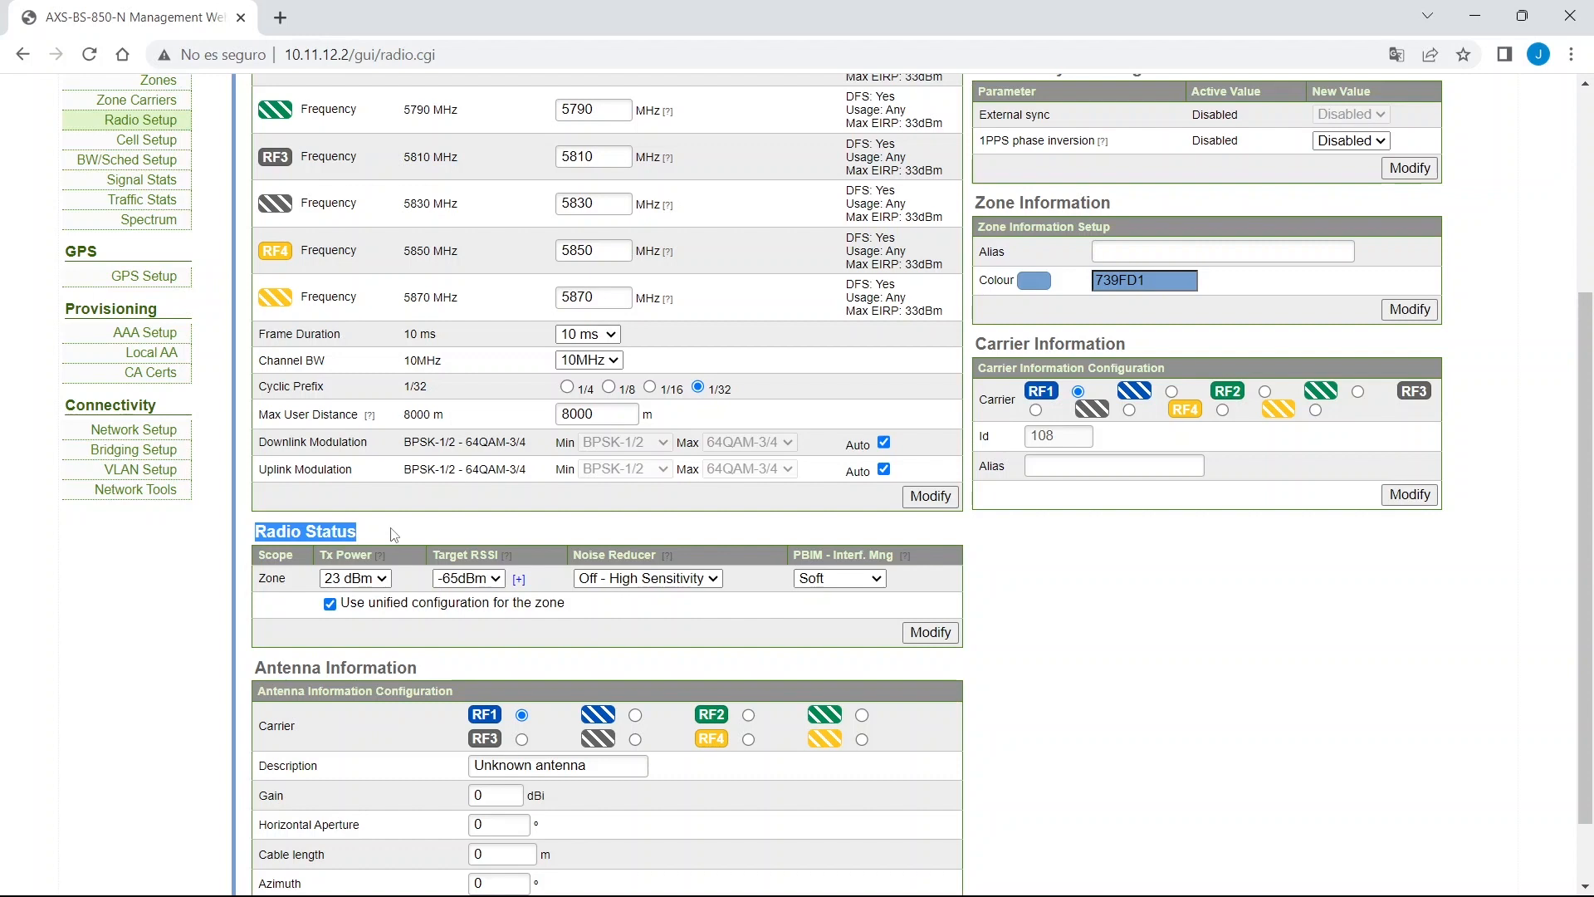
click(382, 581)
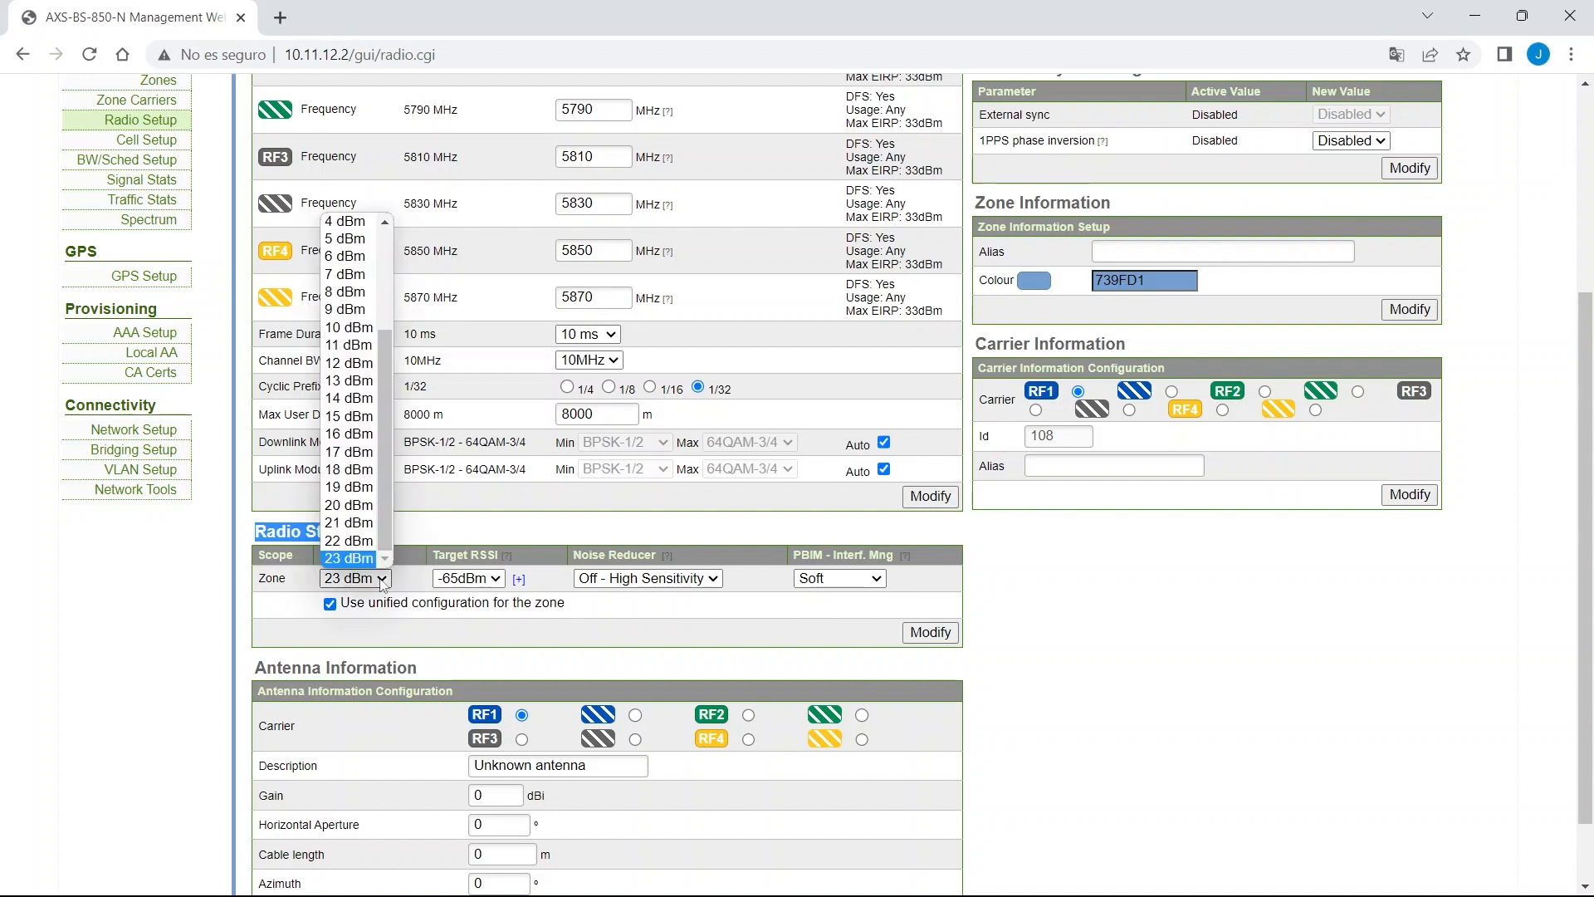
scroll(347, 512, up, 3)
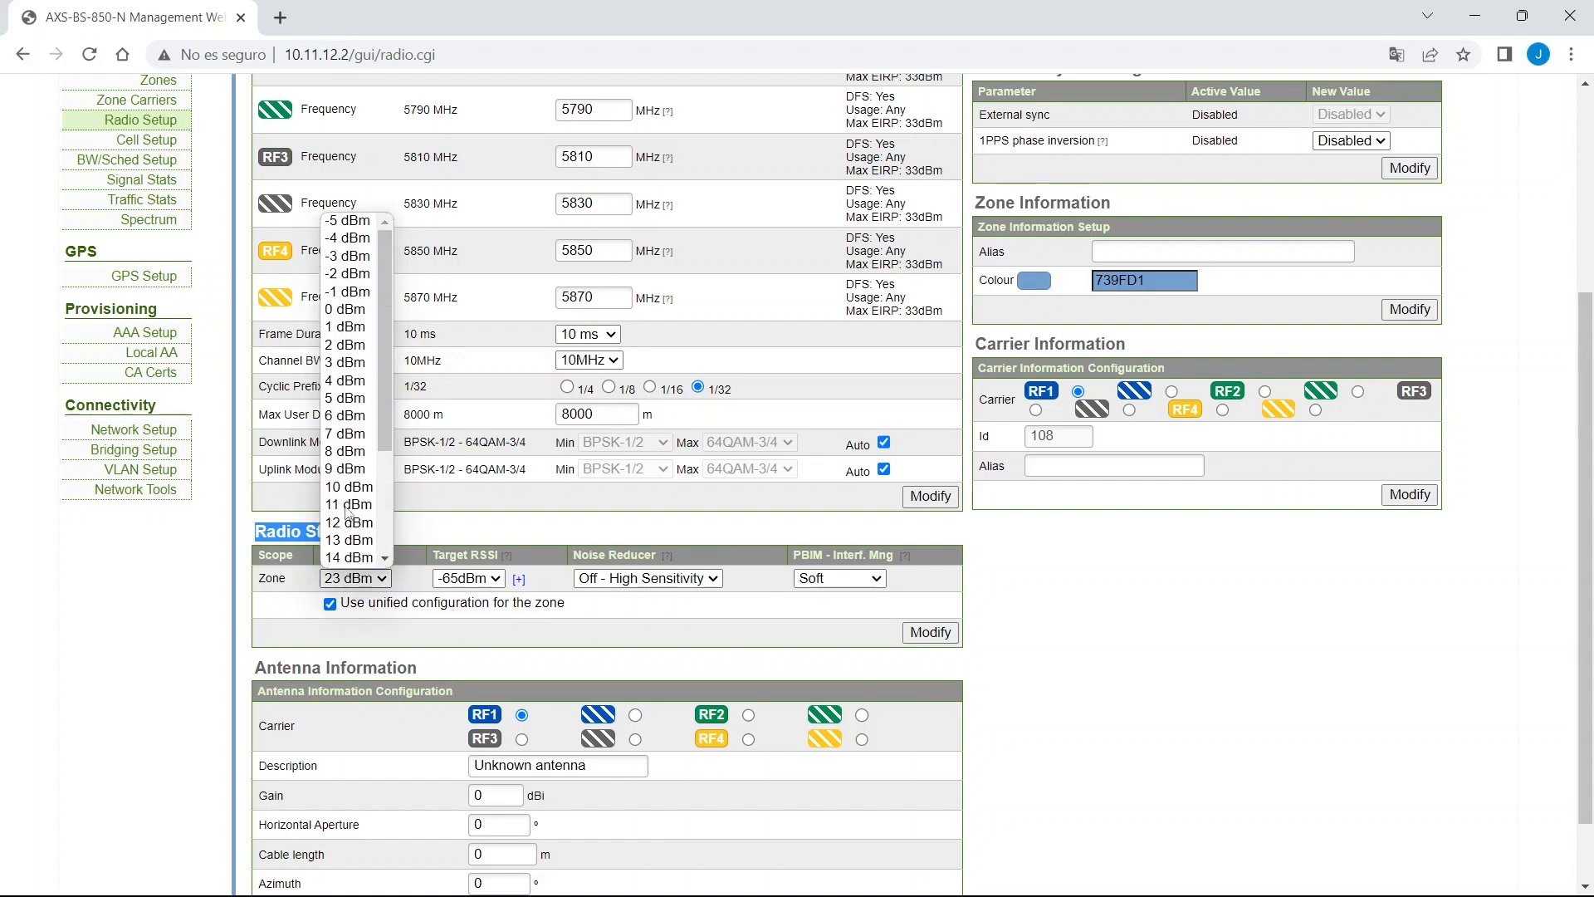
scroll(346, 507, down, 3)
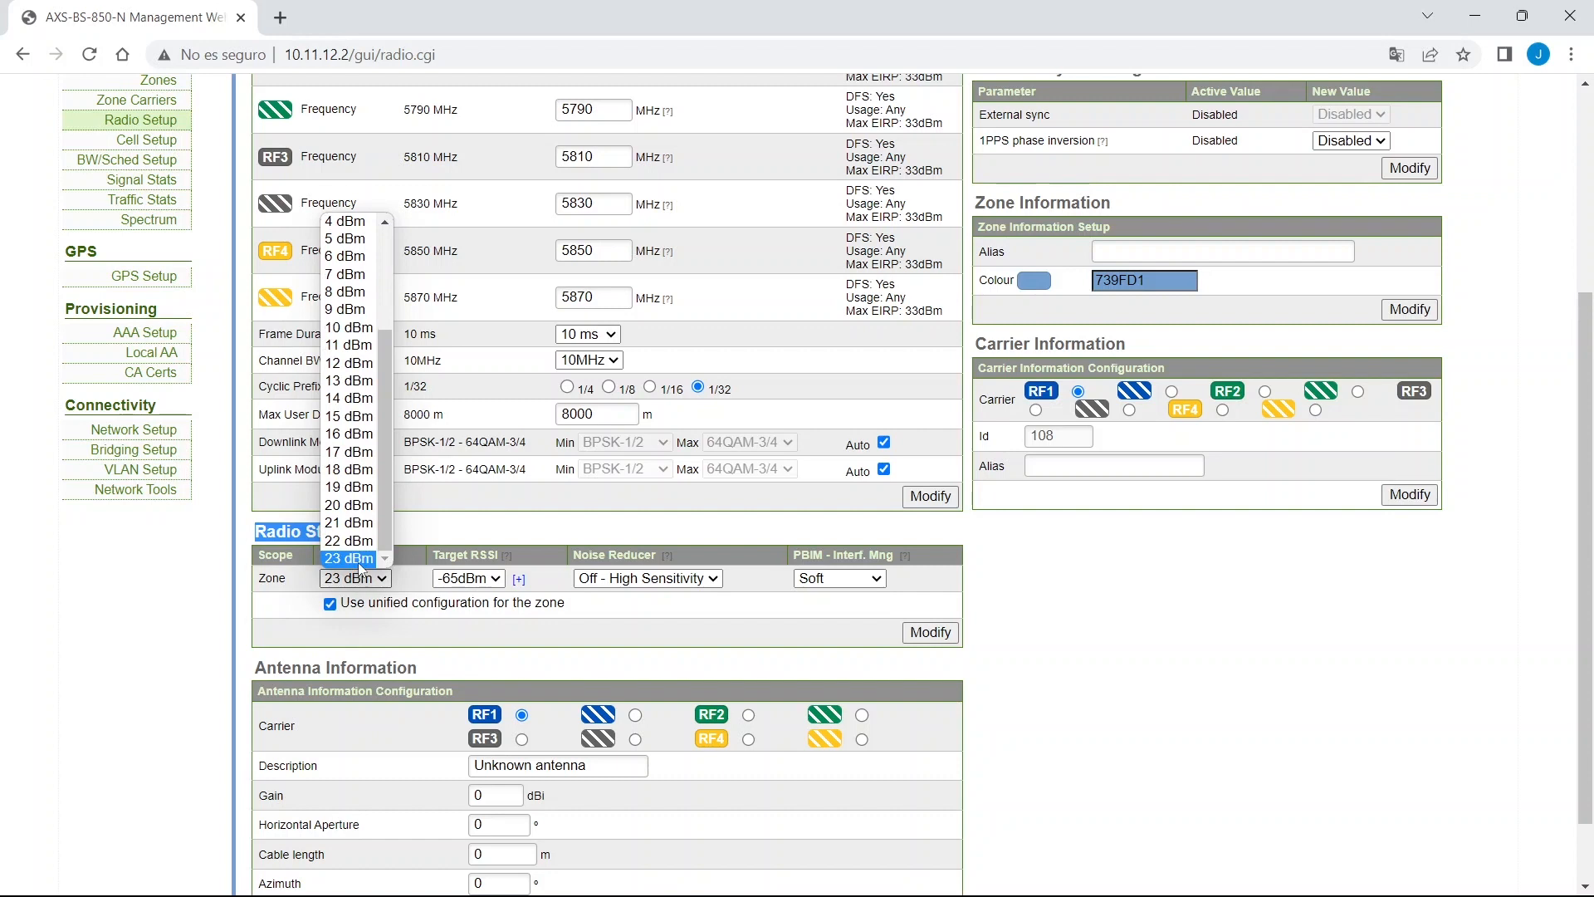
click(358, 562)
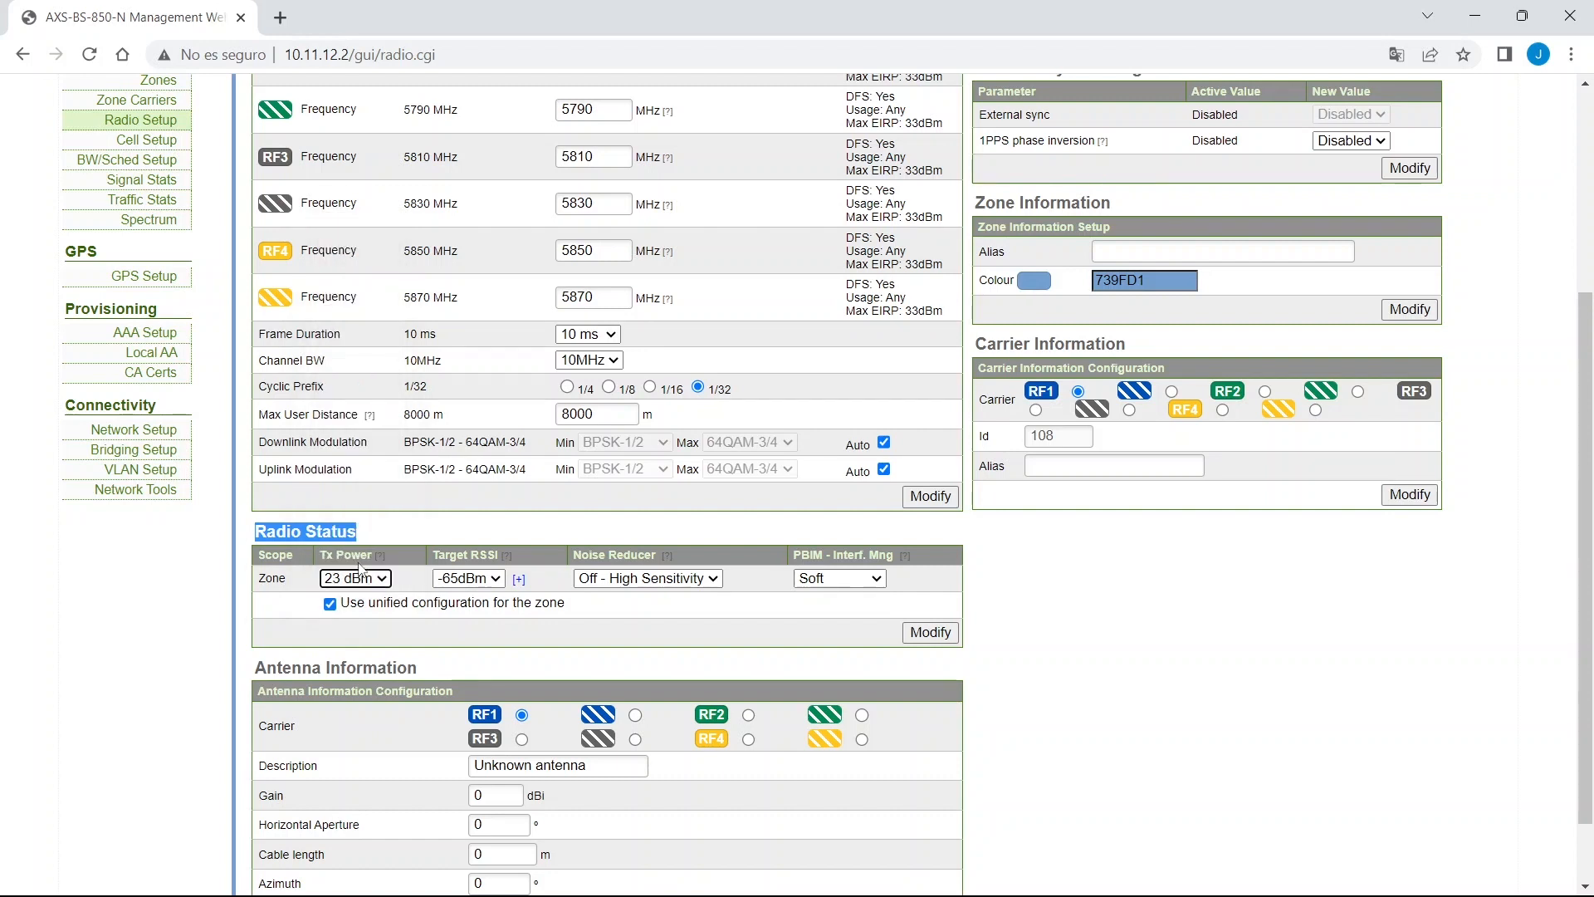
drag(432, 556, 495, 543)
double_click(488, 554)
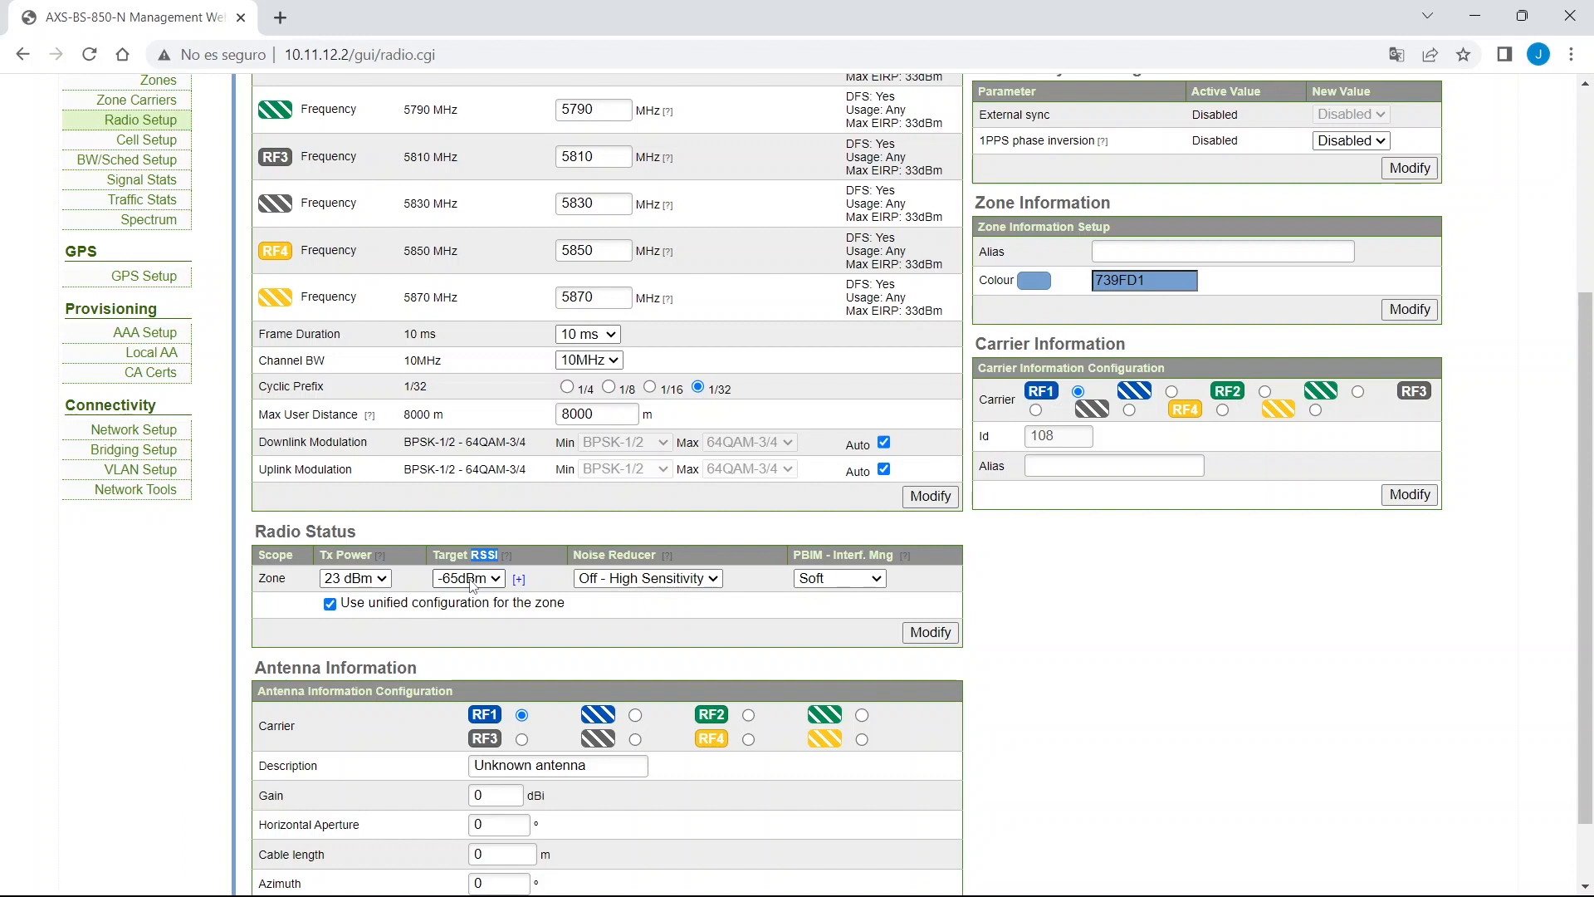
mouse_move(520, 581)
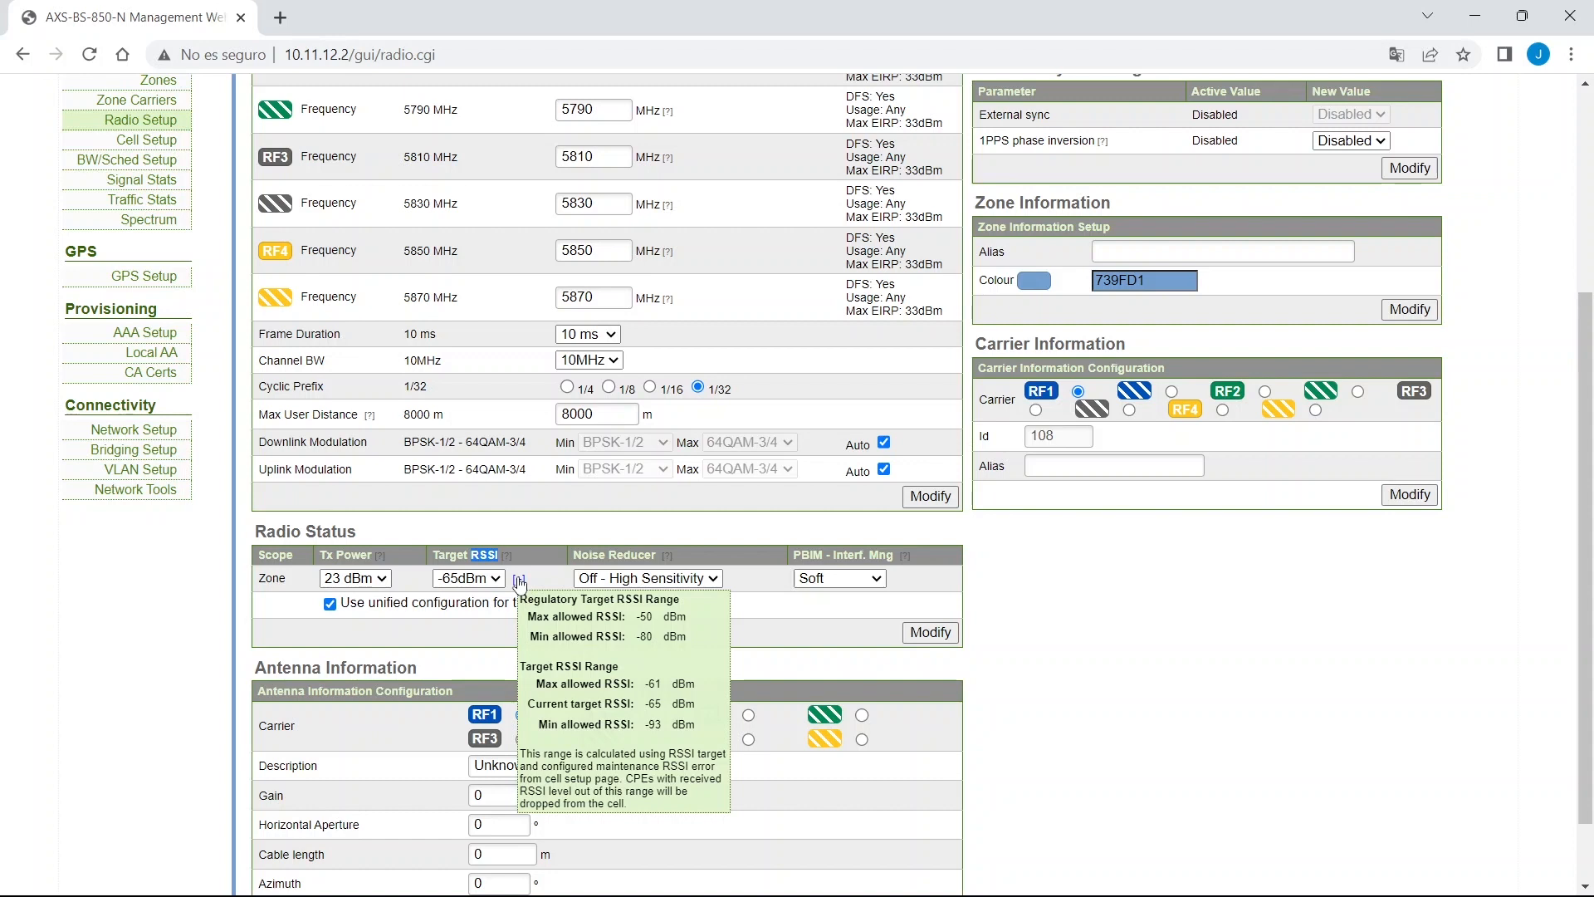
click(497, 579)
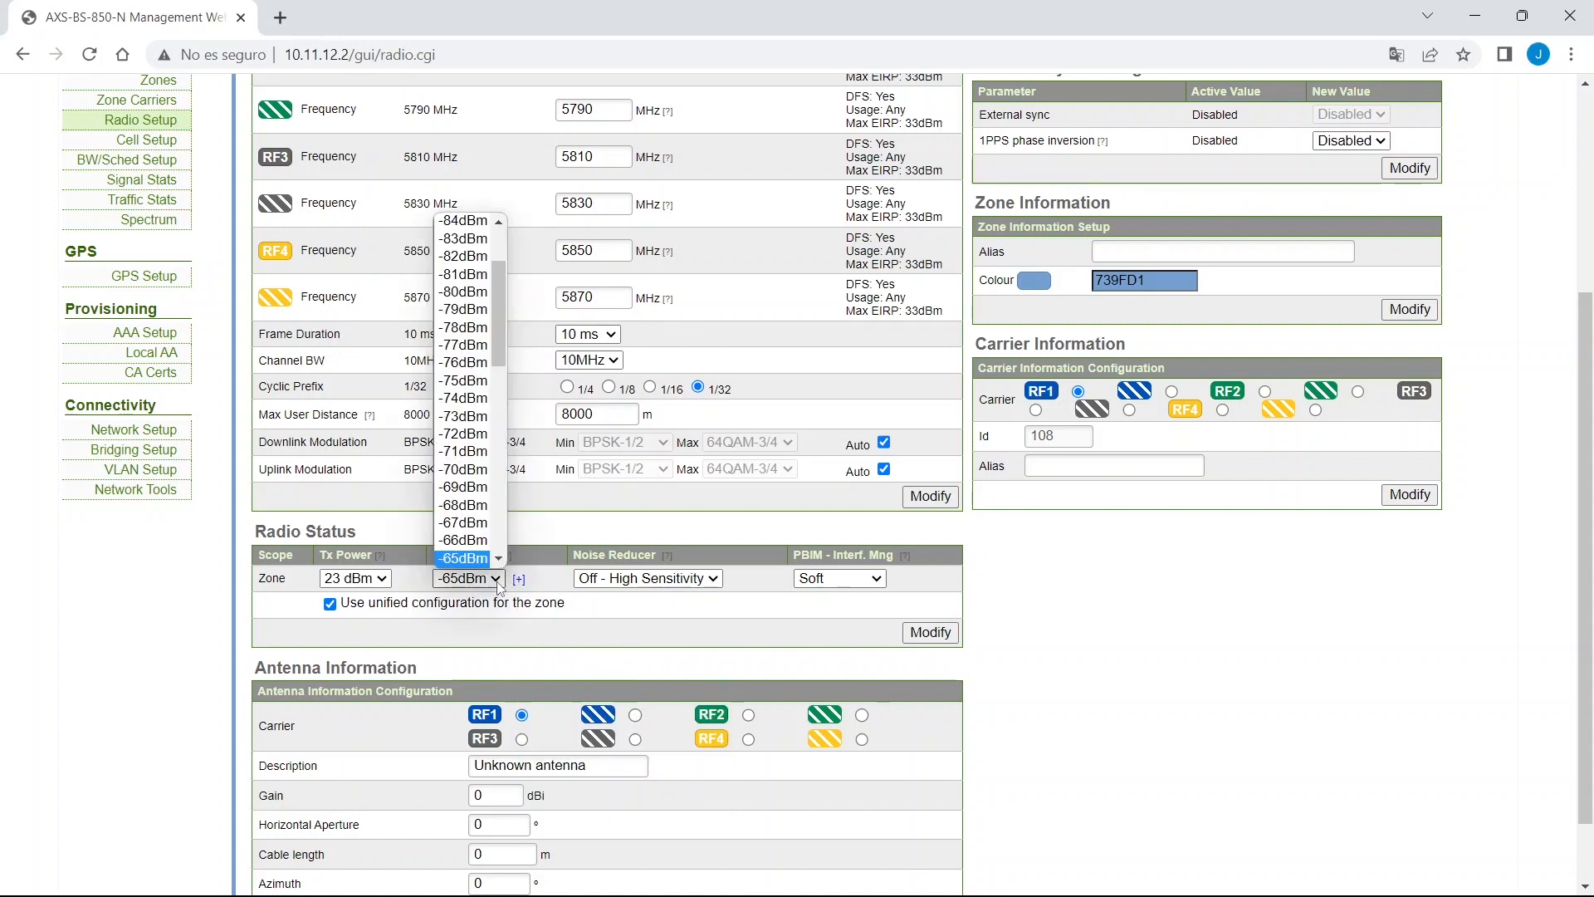
scroll(498, 519, down, 3)
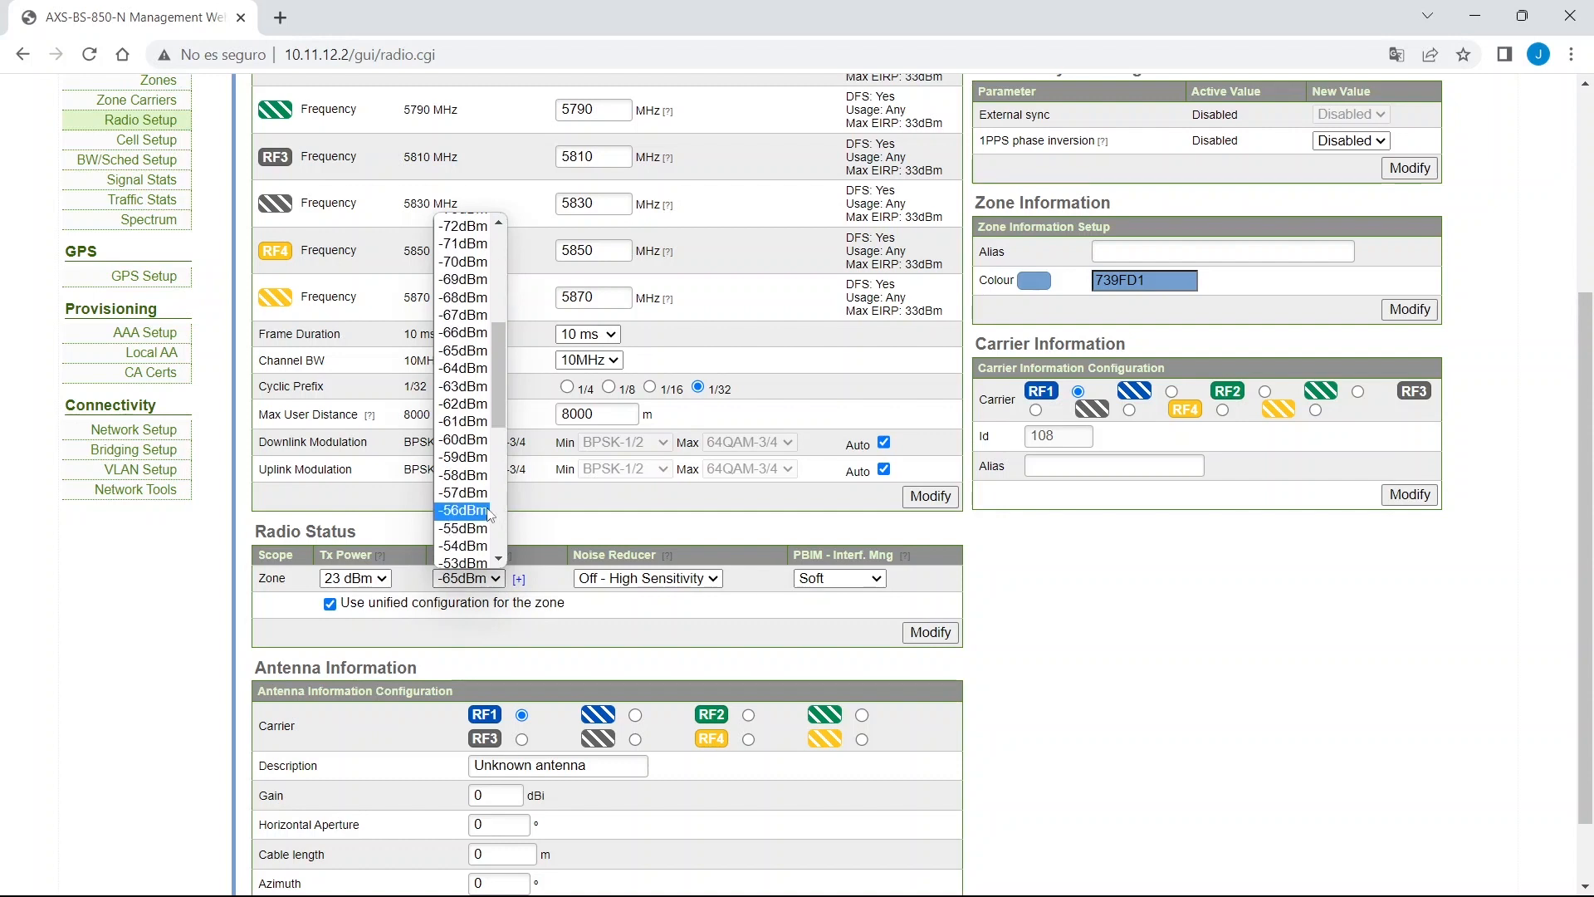
key(Escape)
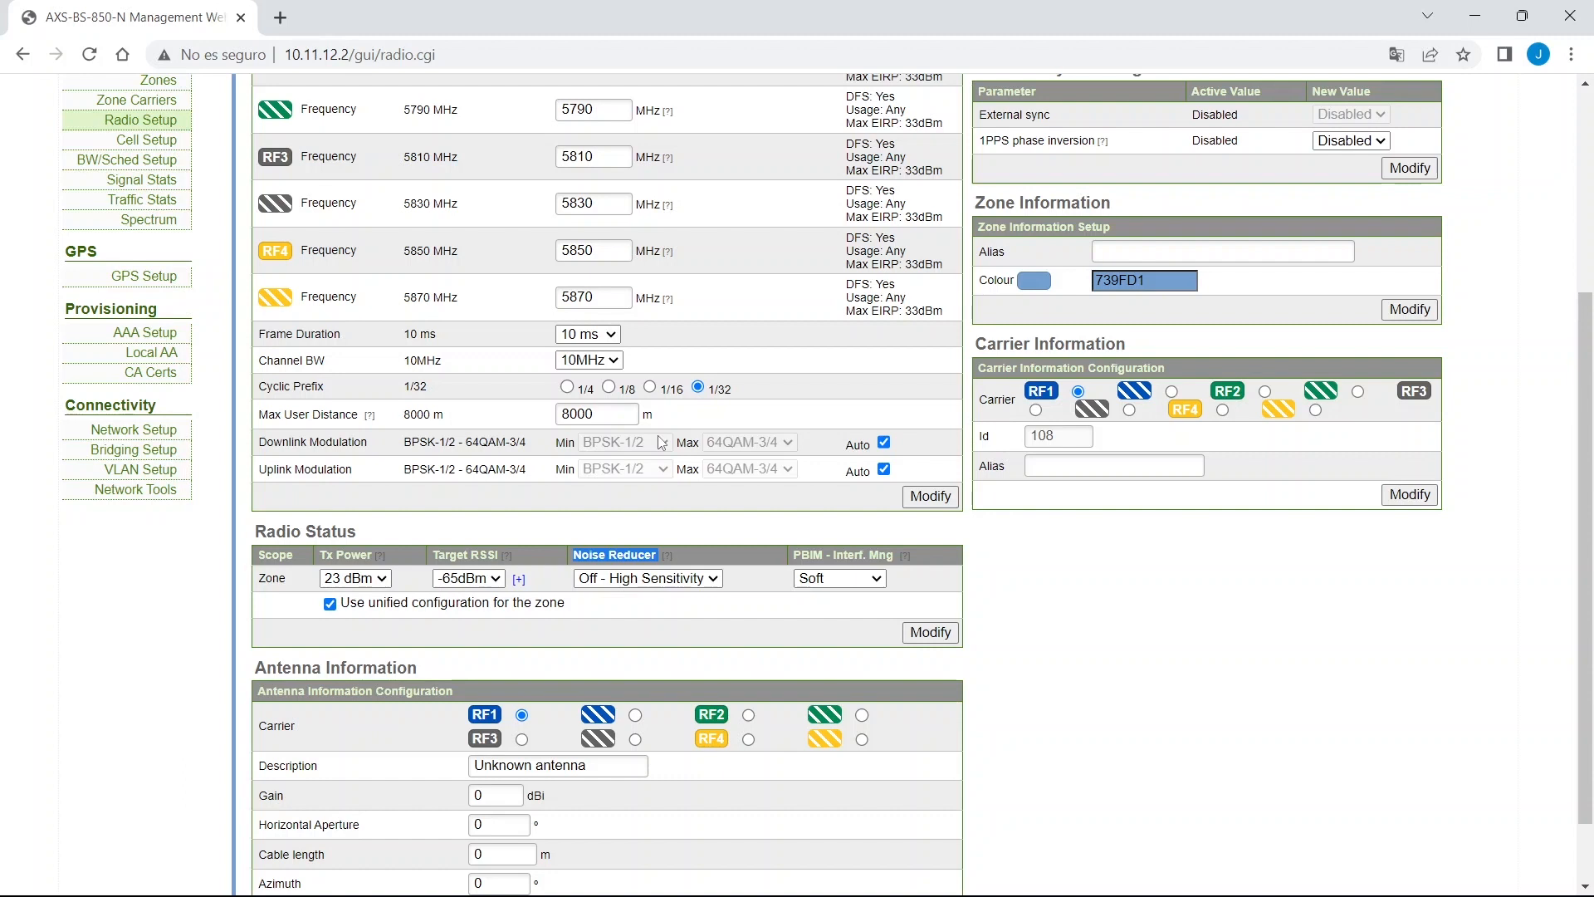
Set the zone Noise Reducer to On - Low Distortion and apply it.
click(685, 578)
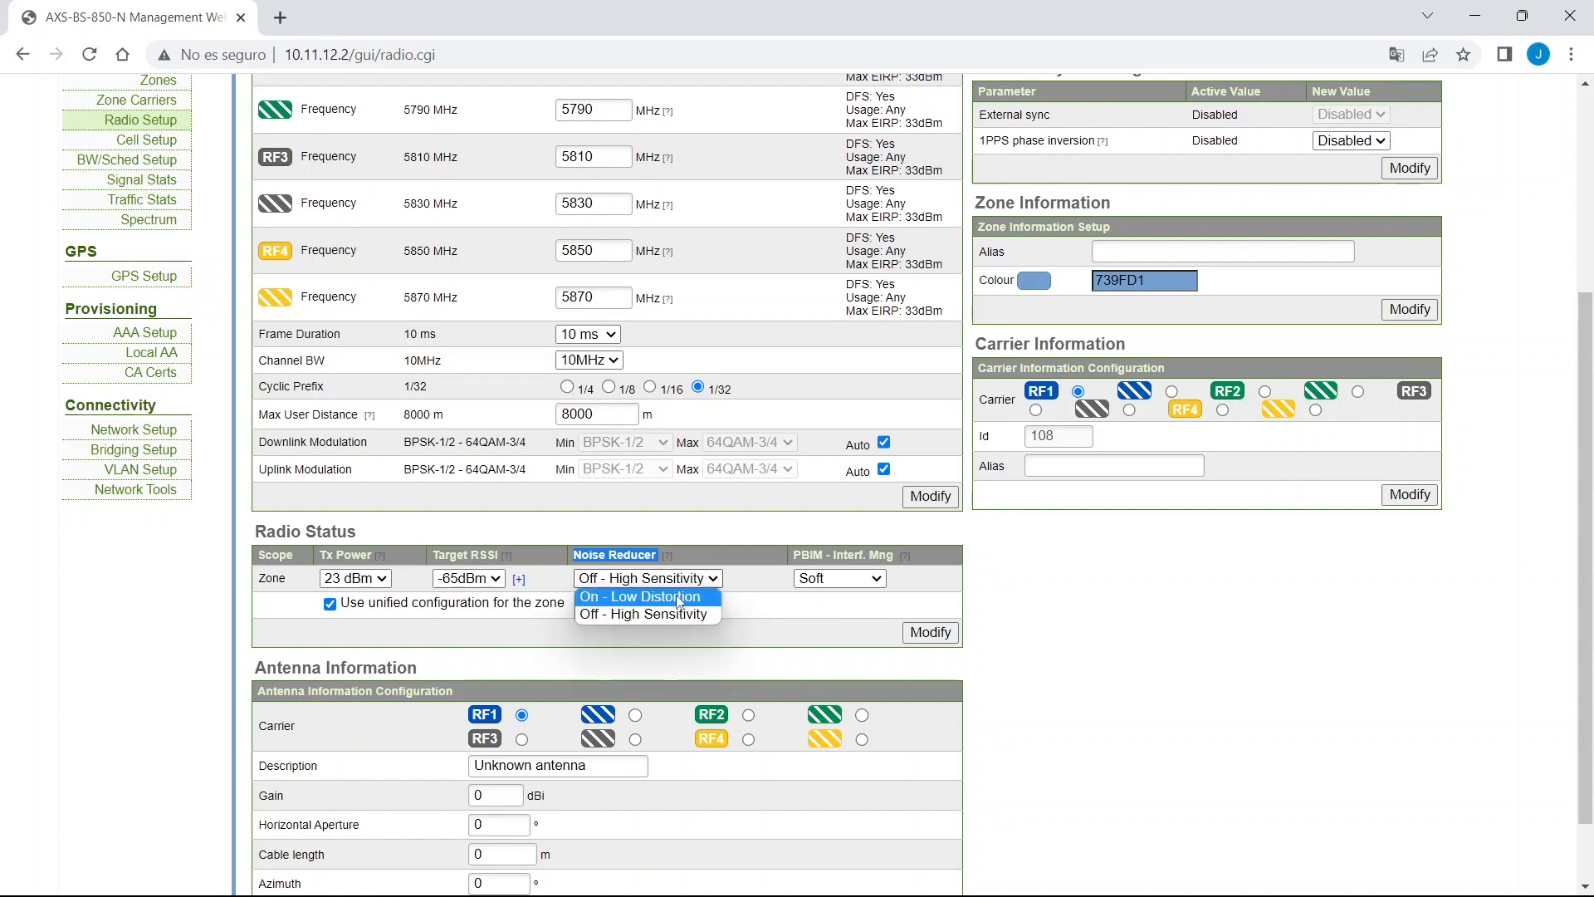
click(679, 597)
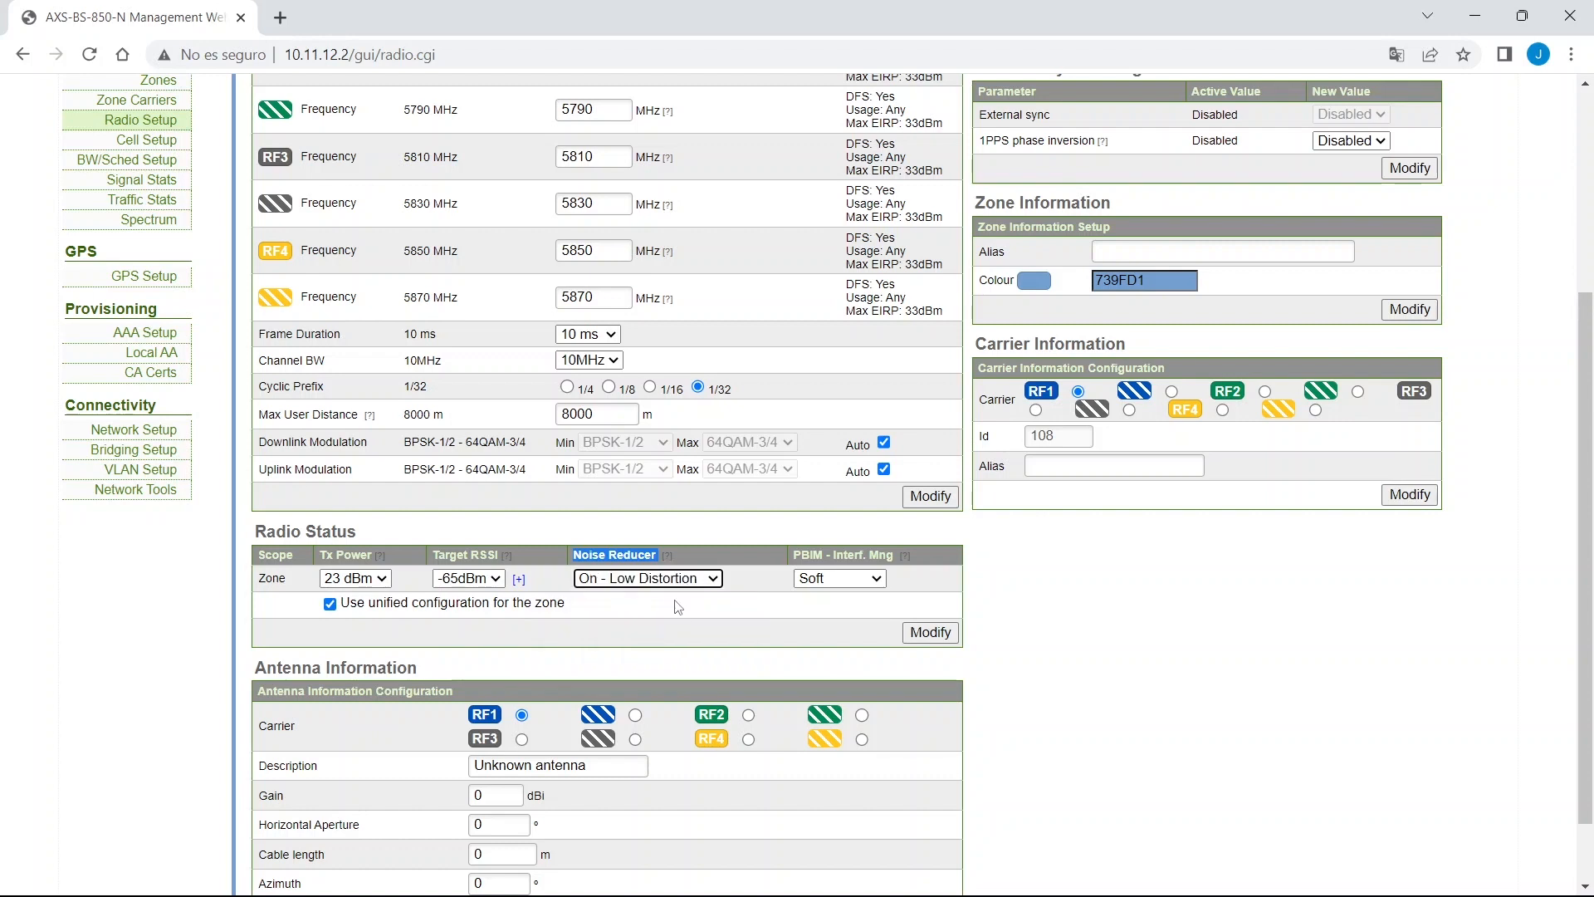
click(918, 632)
scroll(850, 669, down, 4)
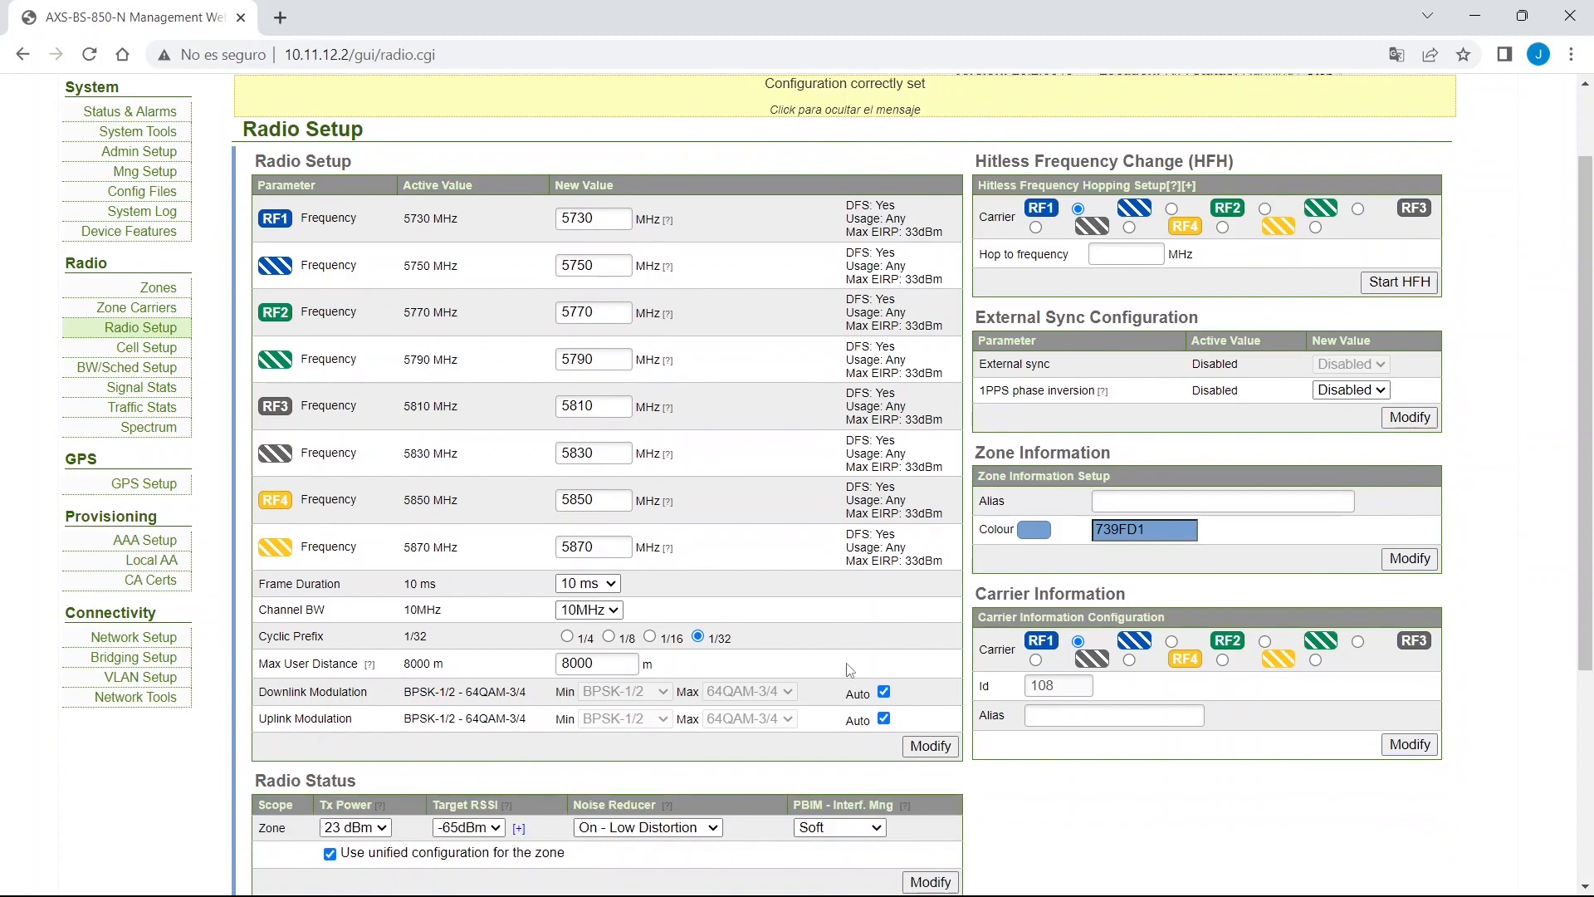
scroll(850, 669, down, 1)
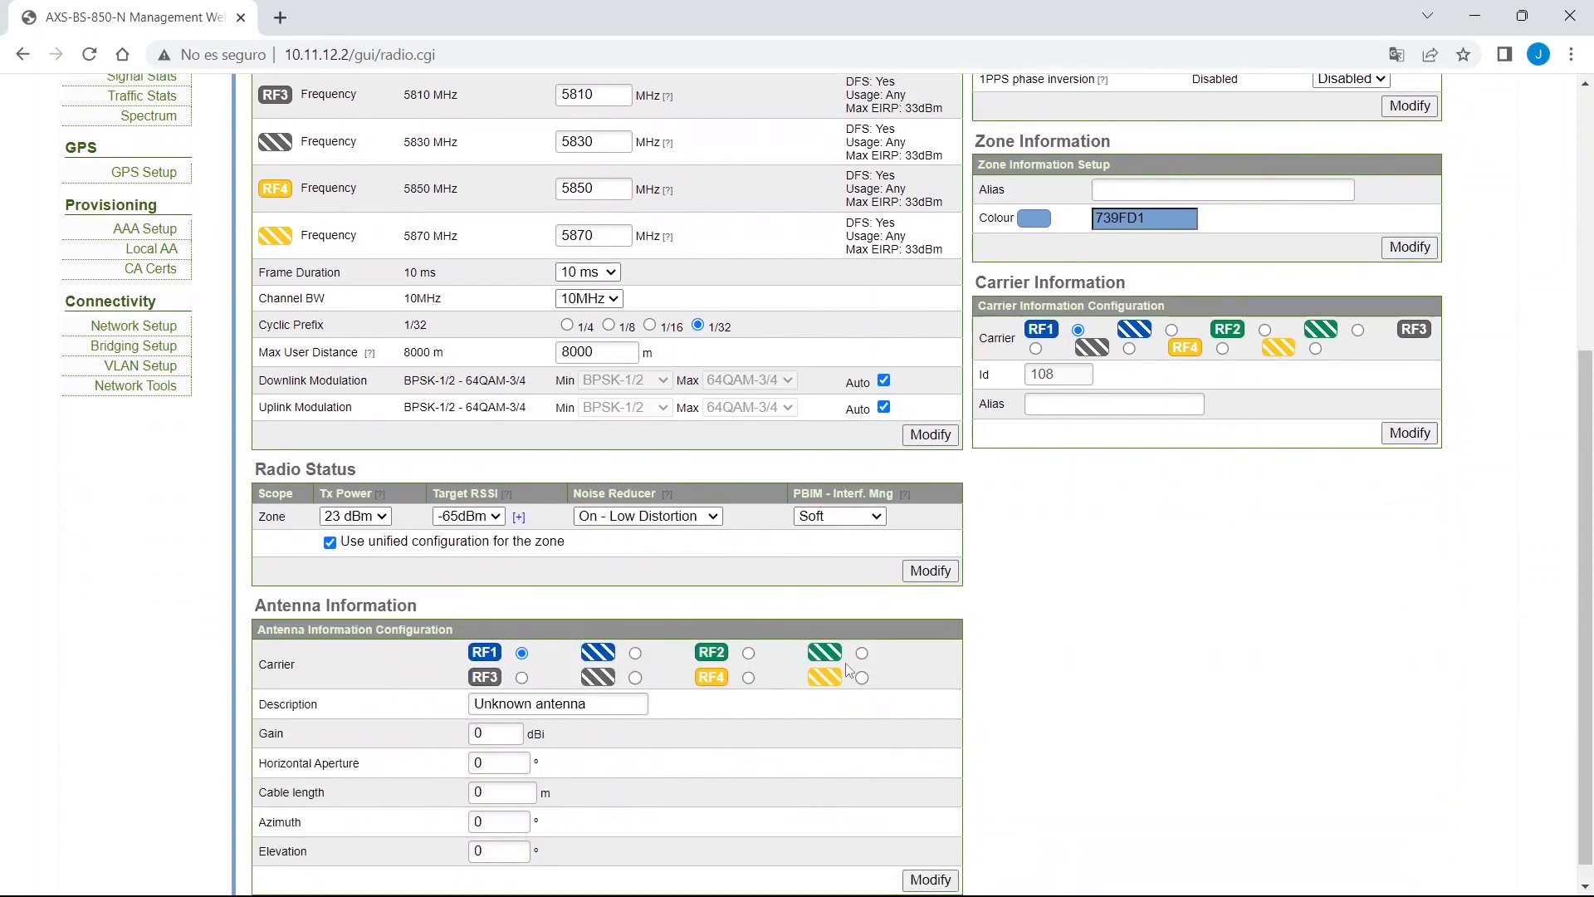
scroll(843, 663, up, 1)
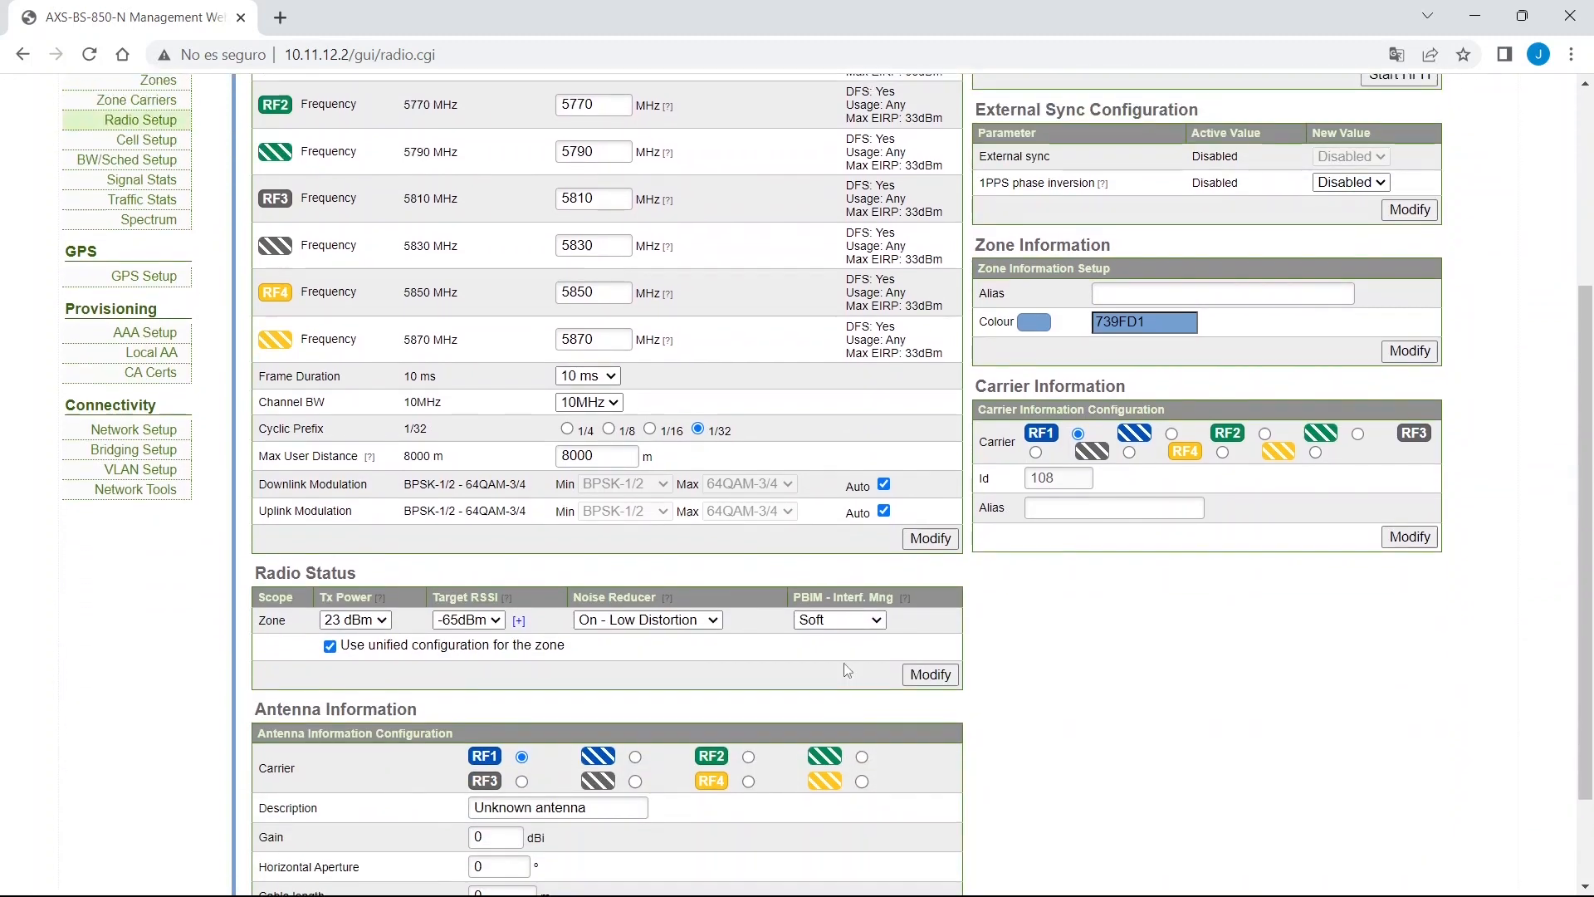
scroll(845, 669, up, 1)
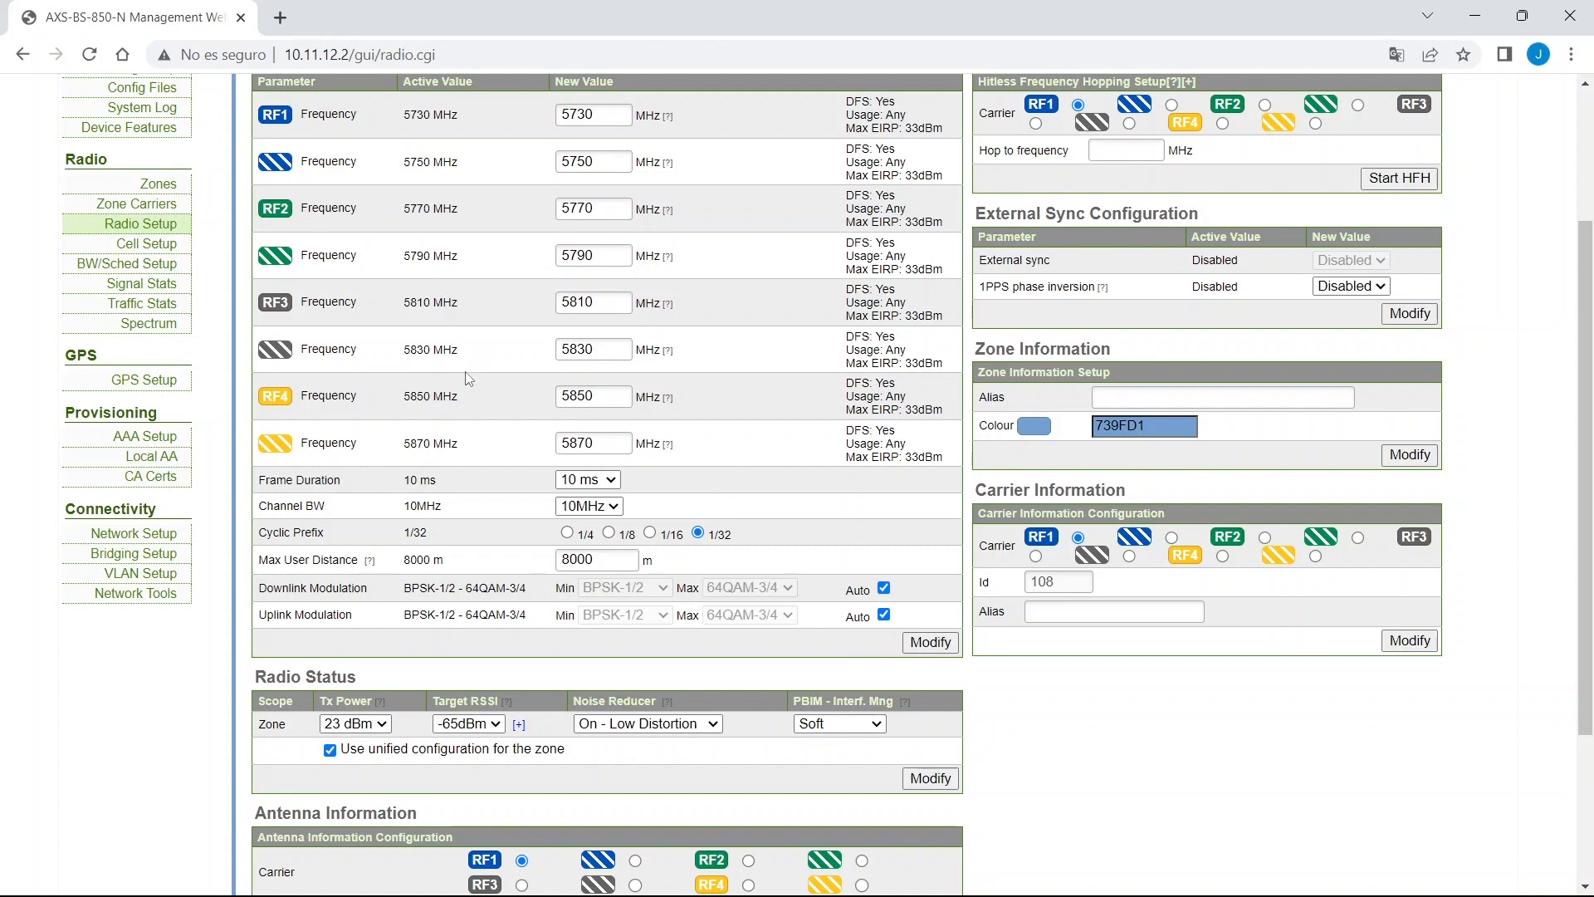
scroll(218, 191, up, 2)
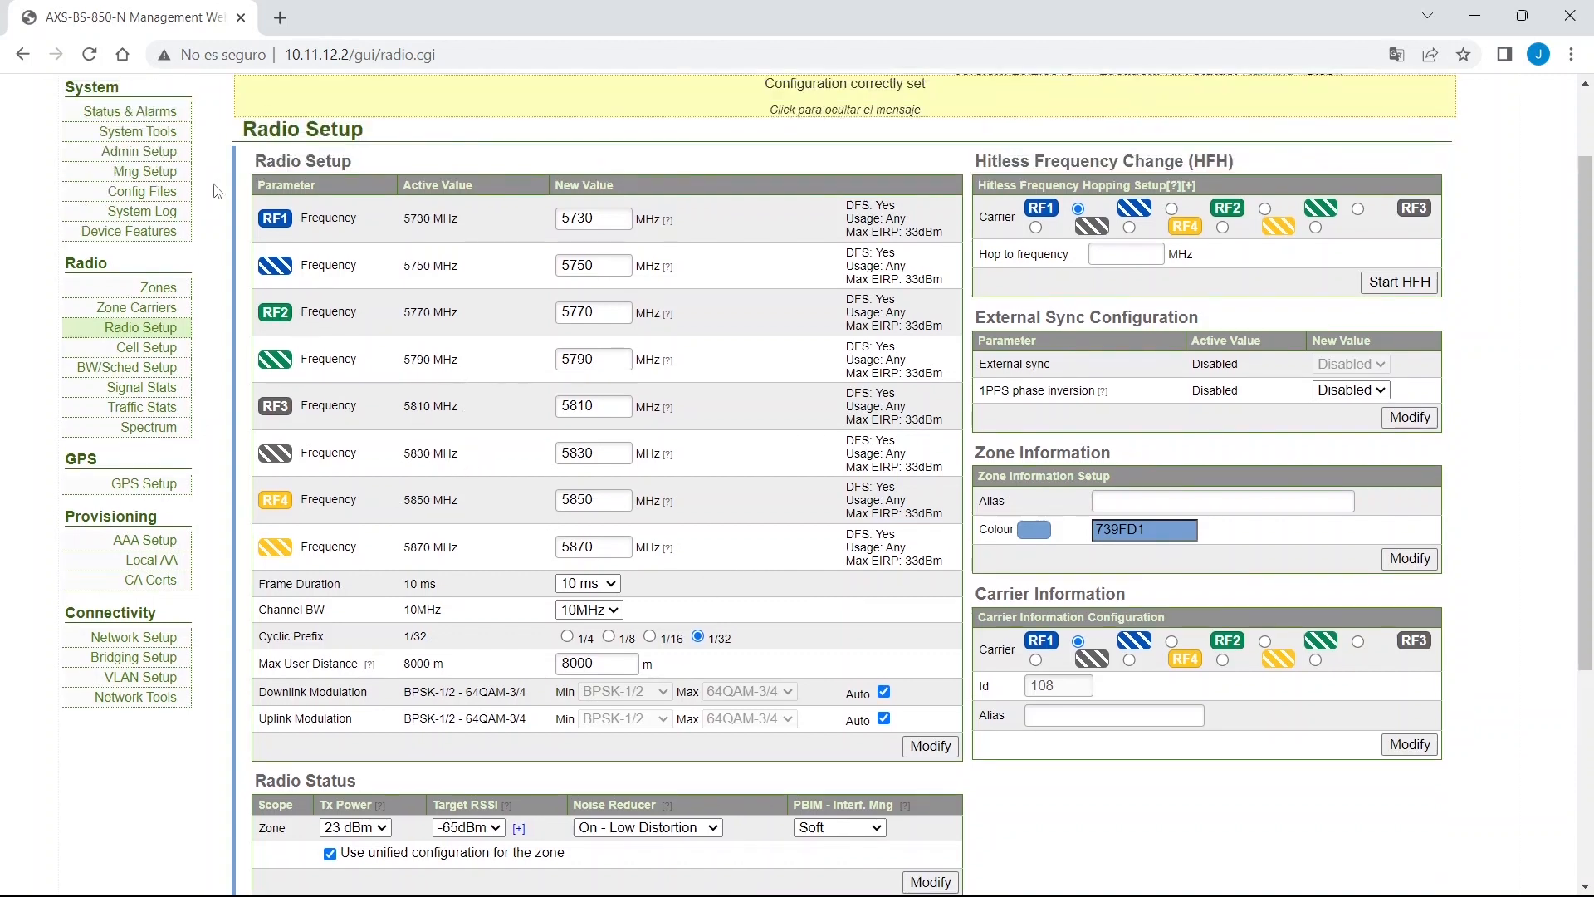
Save the configuration to the default file and return to Radio Setup.
click(144, 198)
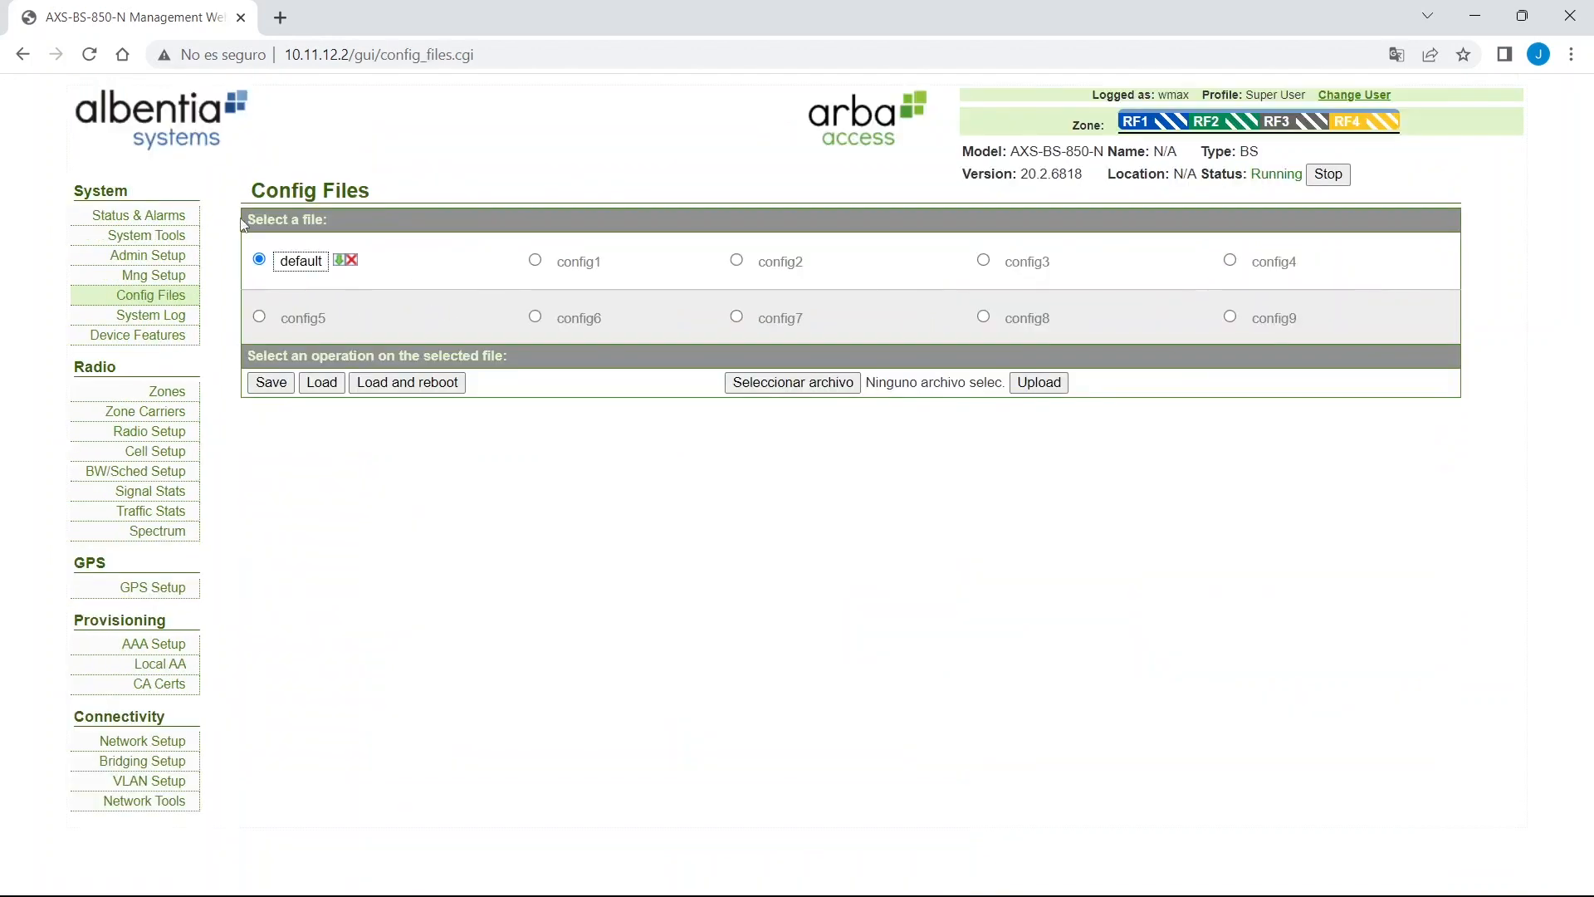
click(280, 385)
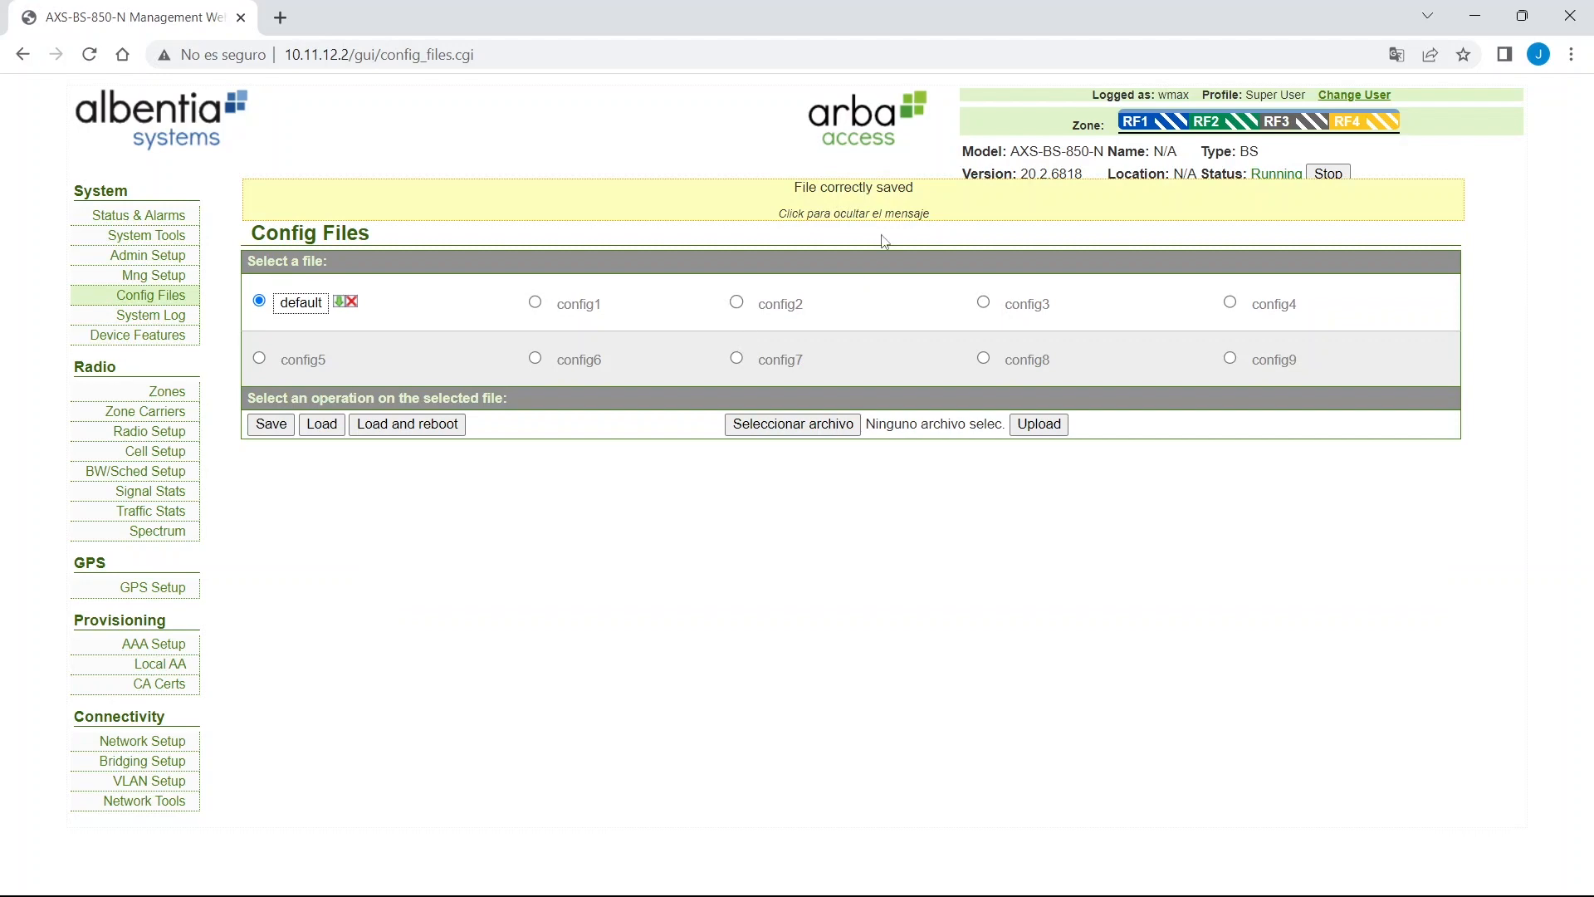
click(150, 433)
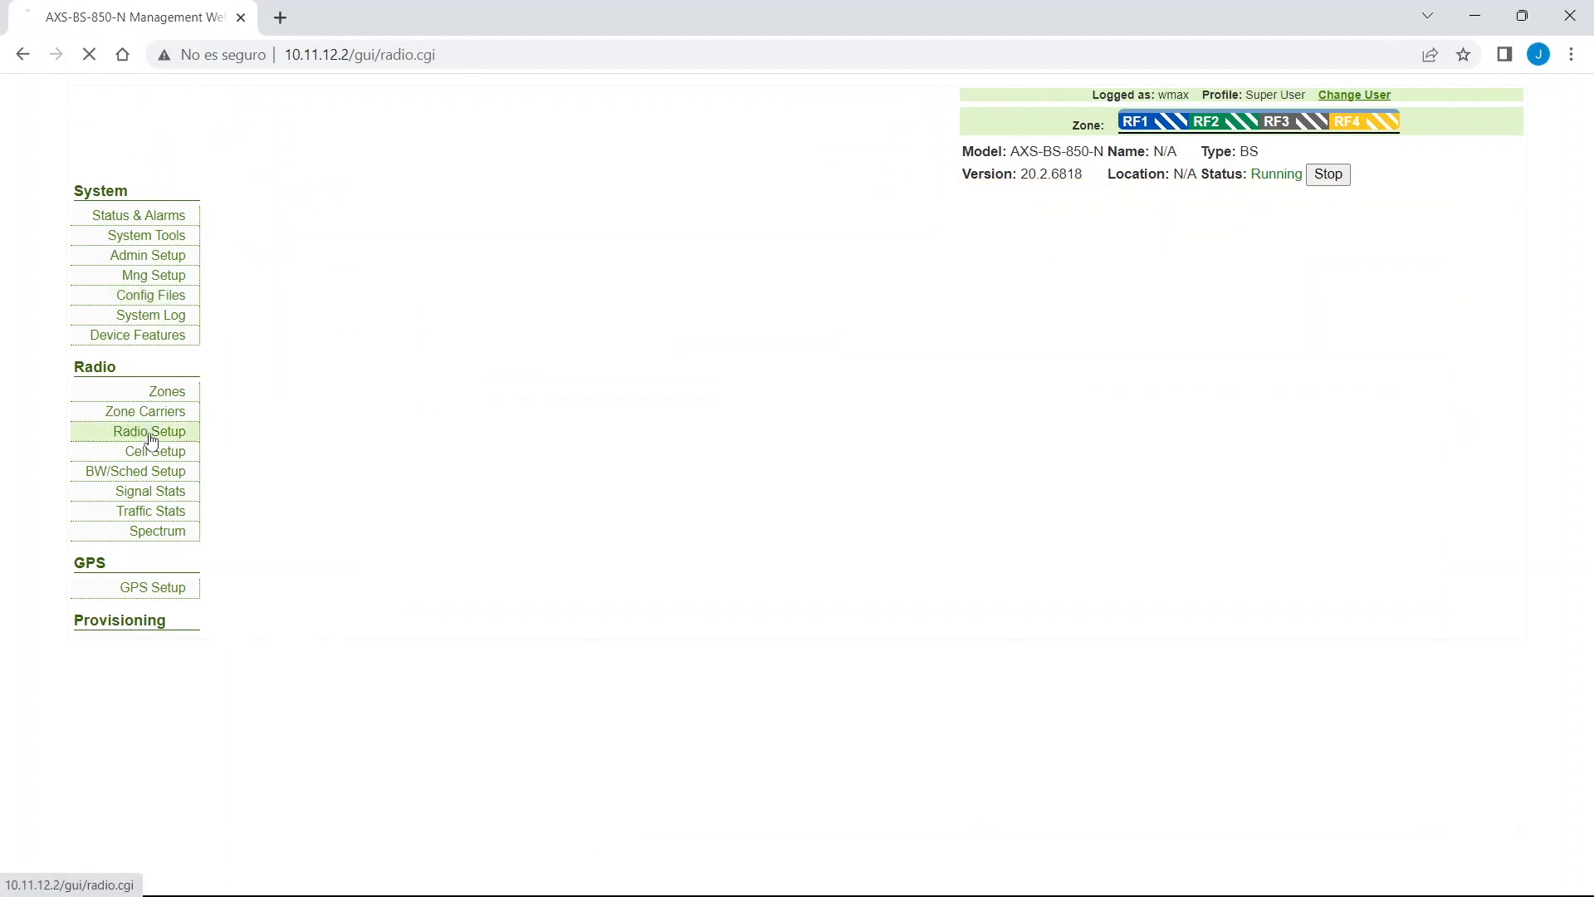
scroll(1098, 529, down, 3)
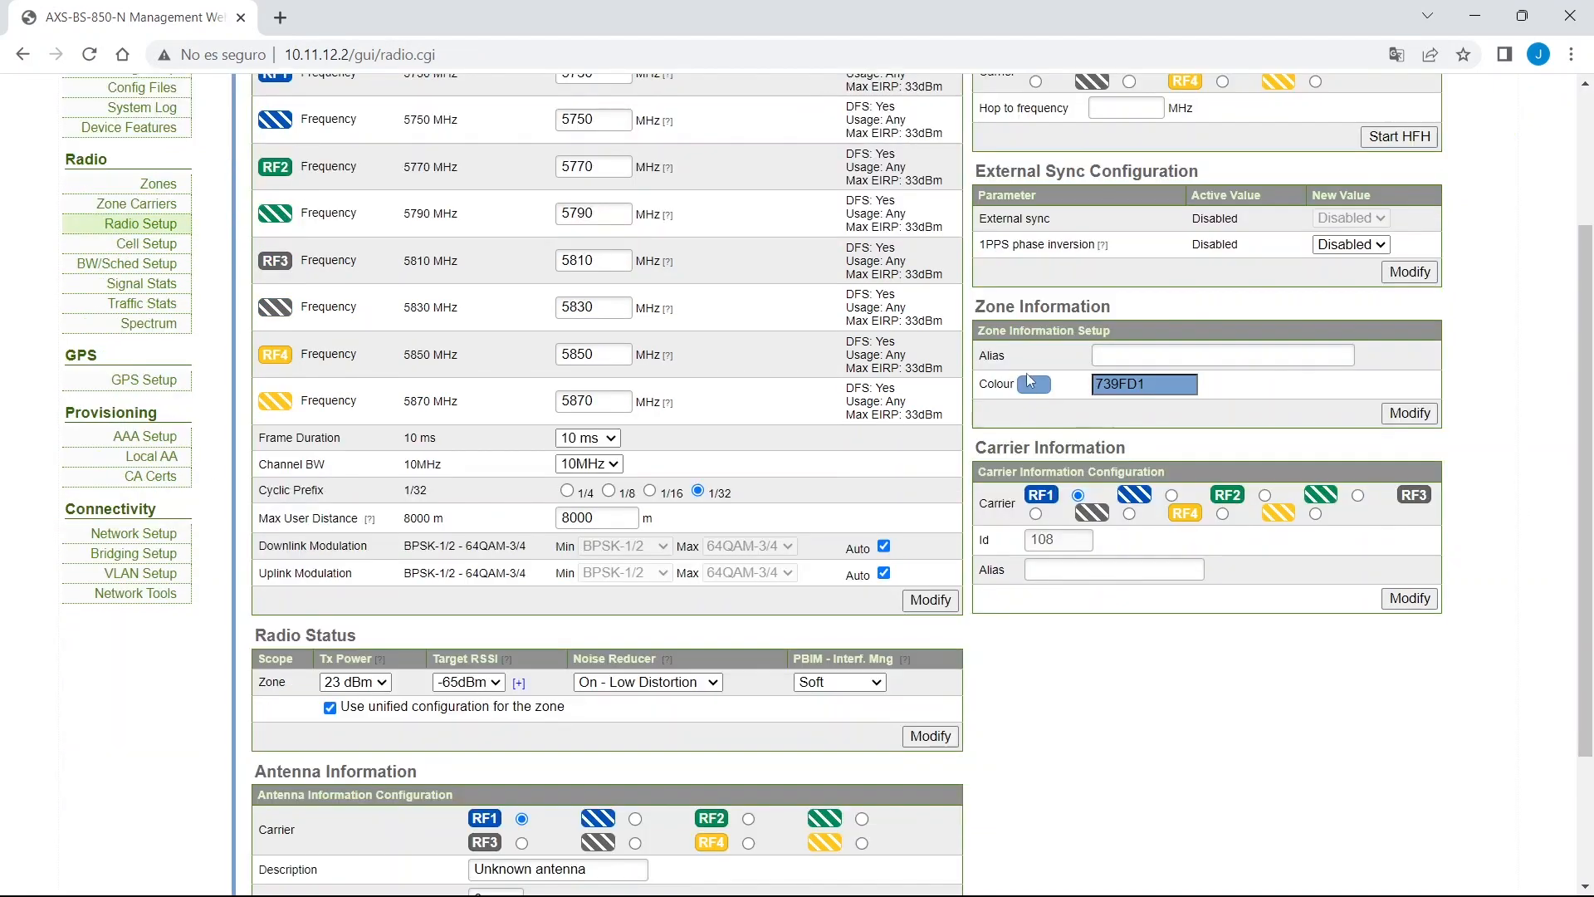
drag(974, 307, 1091, 334)
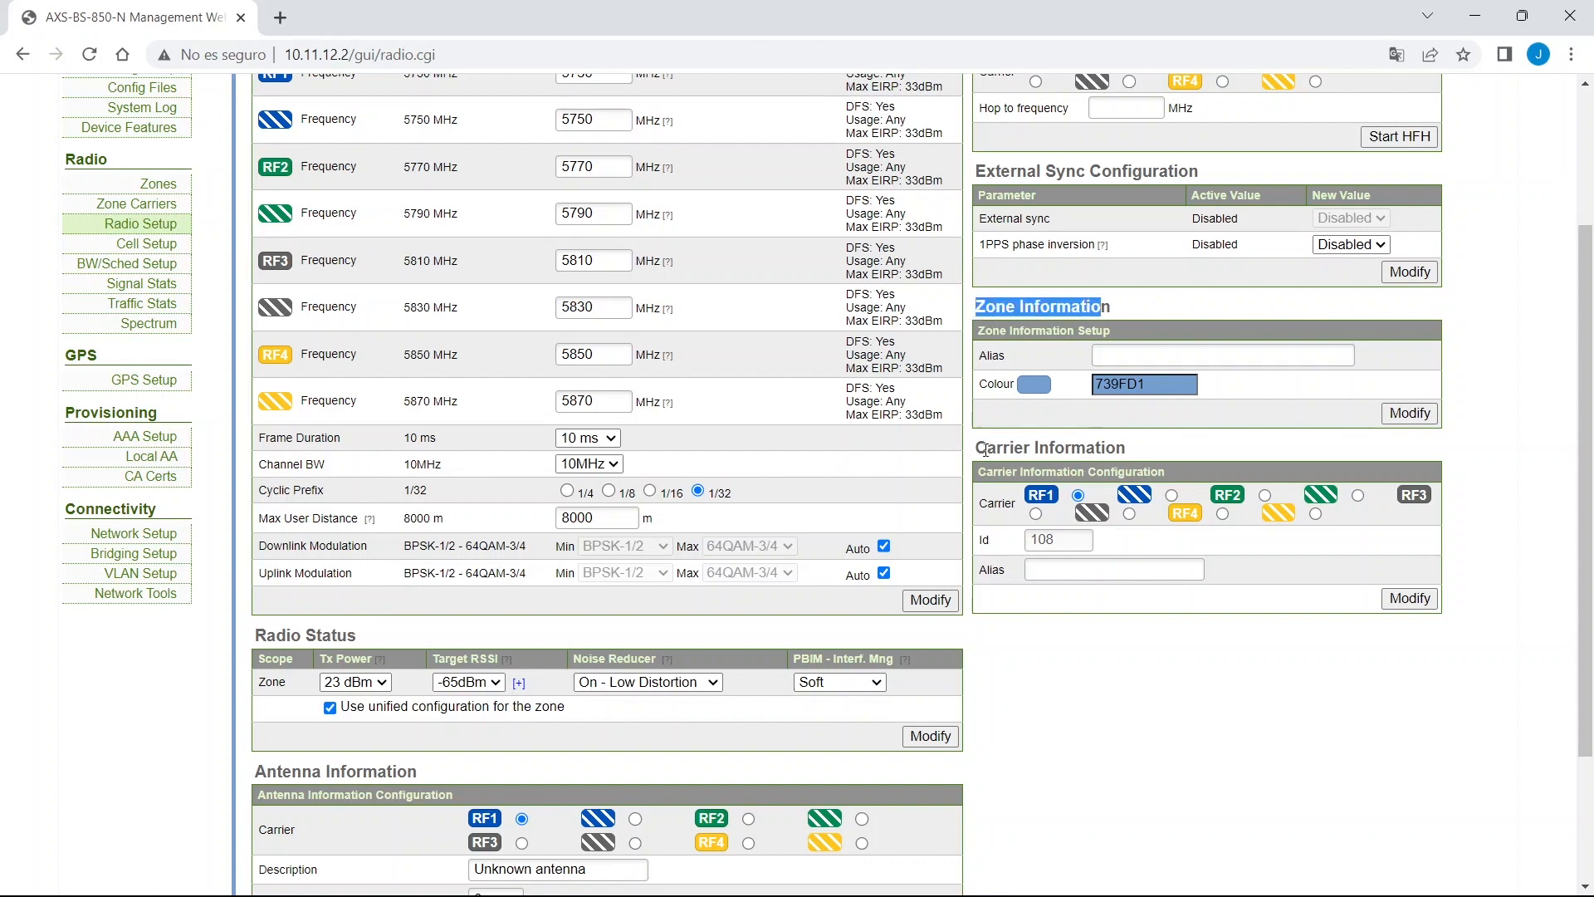
drag(986, 448, 1130, 457)
scroll(411, 724, down, 1)
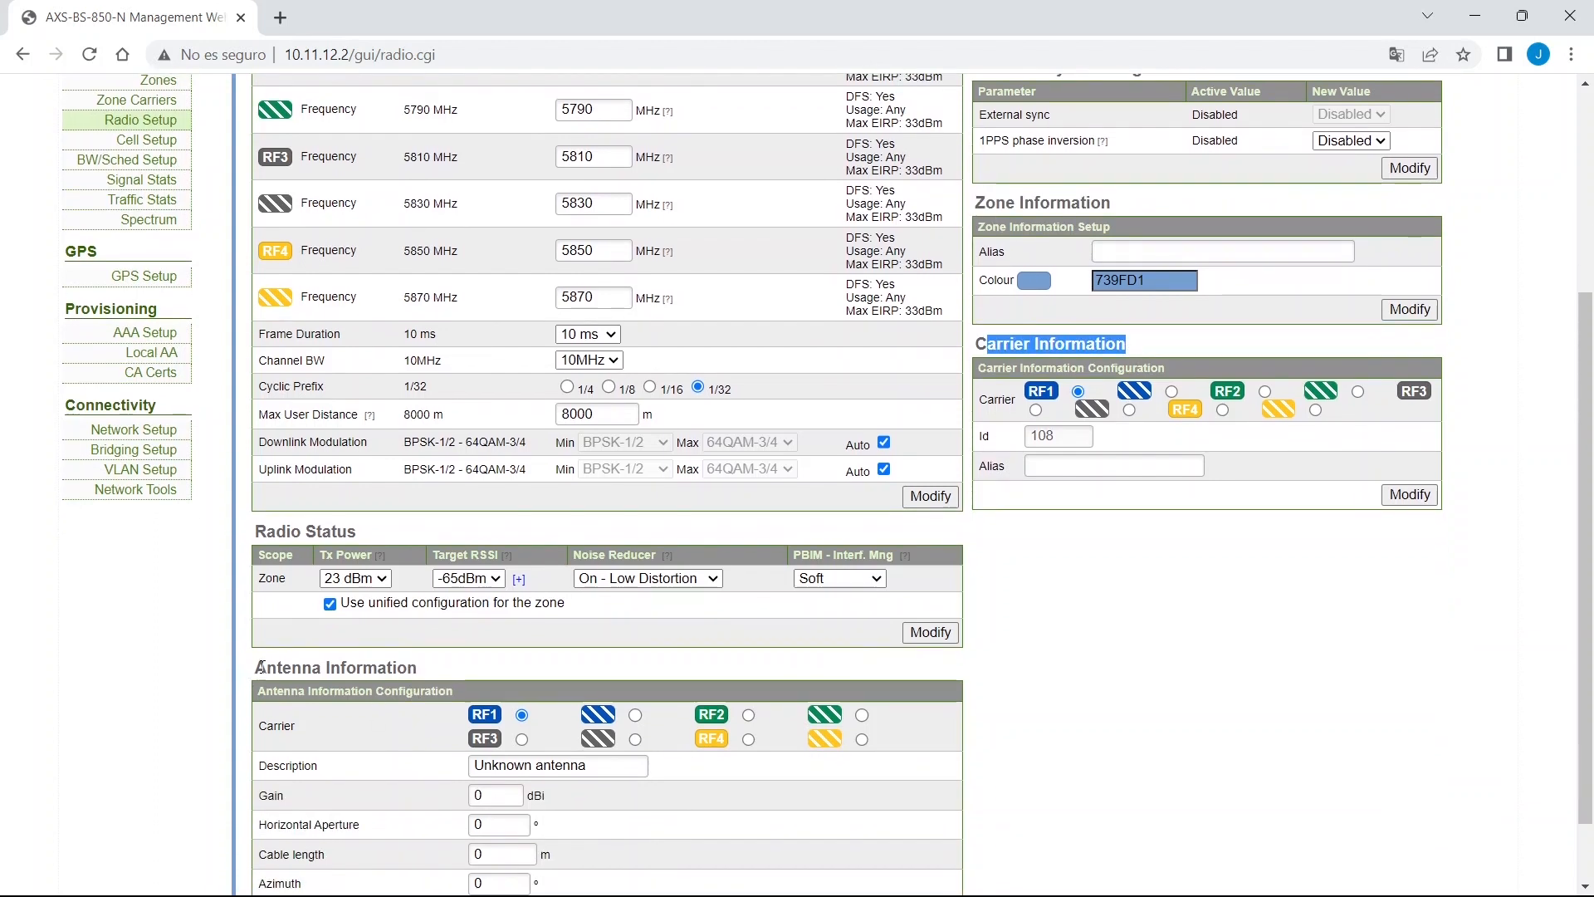
drag(266, 669, 538, 679)
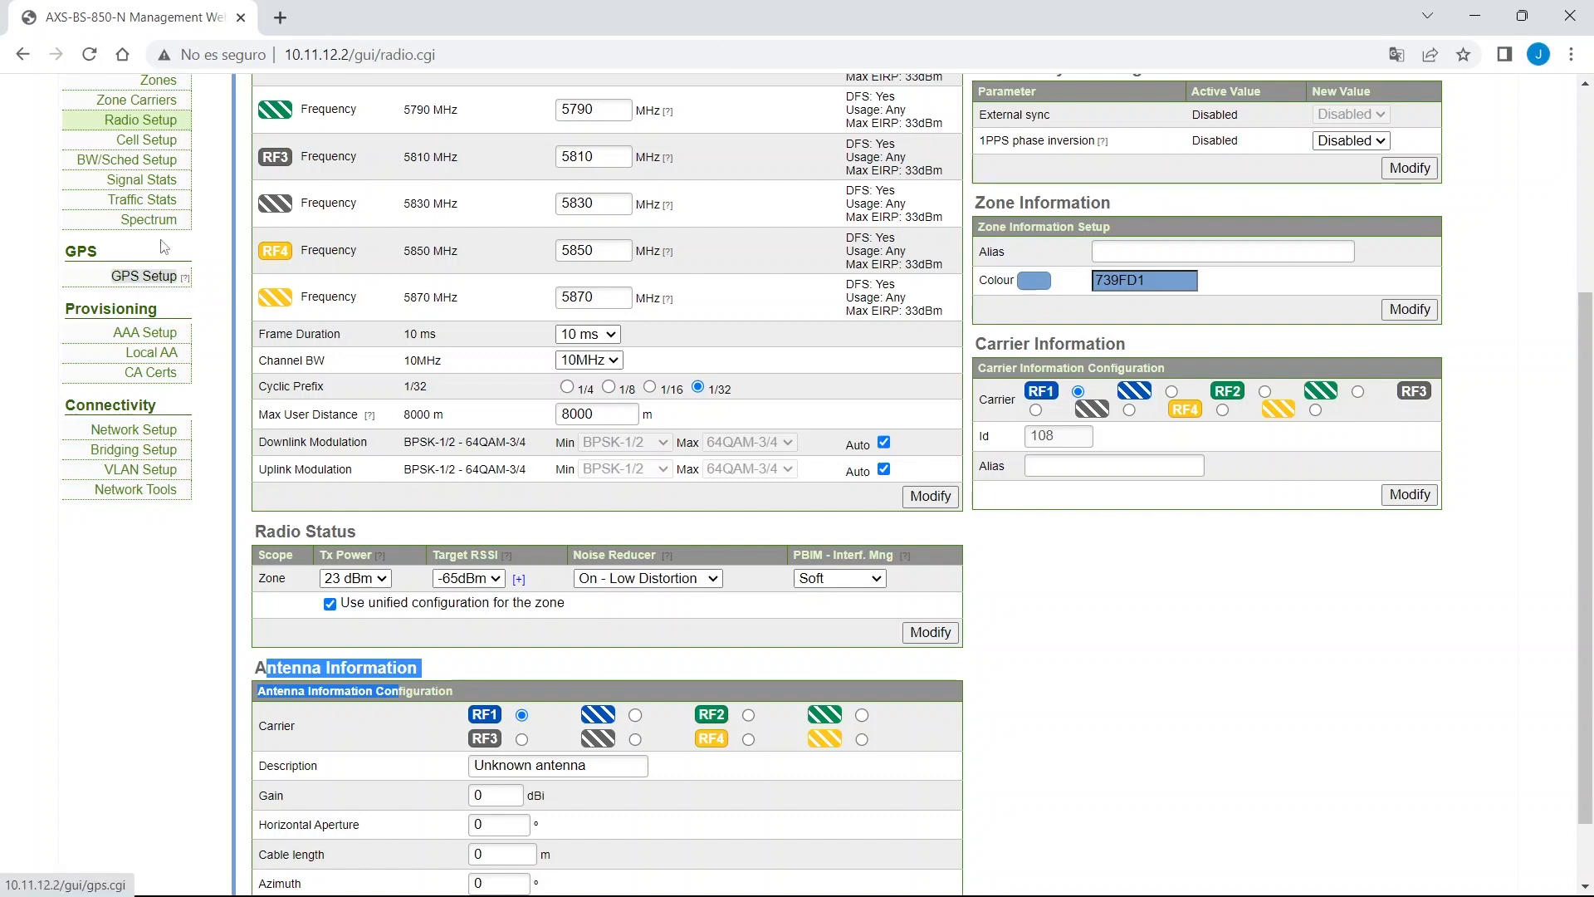
drag(290, 55, 341, 55)
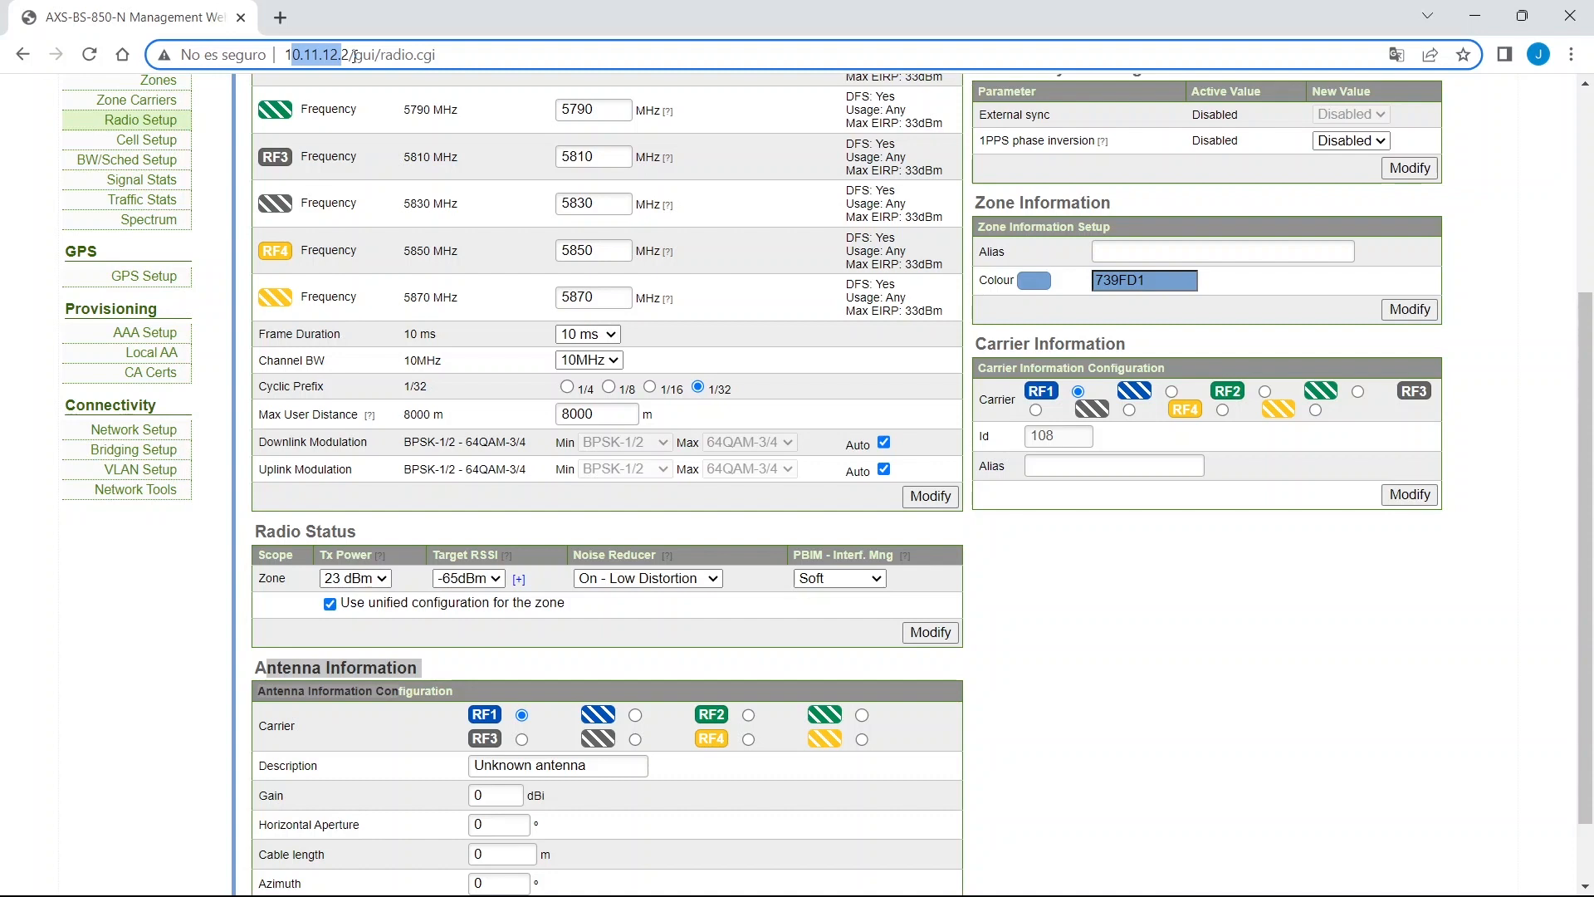
Set lan0 to IP 10.11.12.10, mask 24, gateway 10.11.12.1 in Network Setup.
click(124, 431)
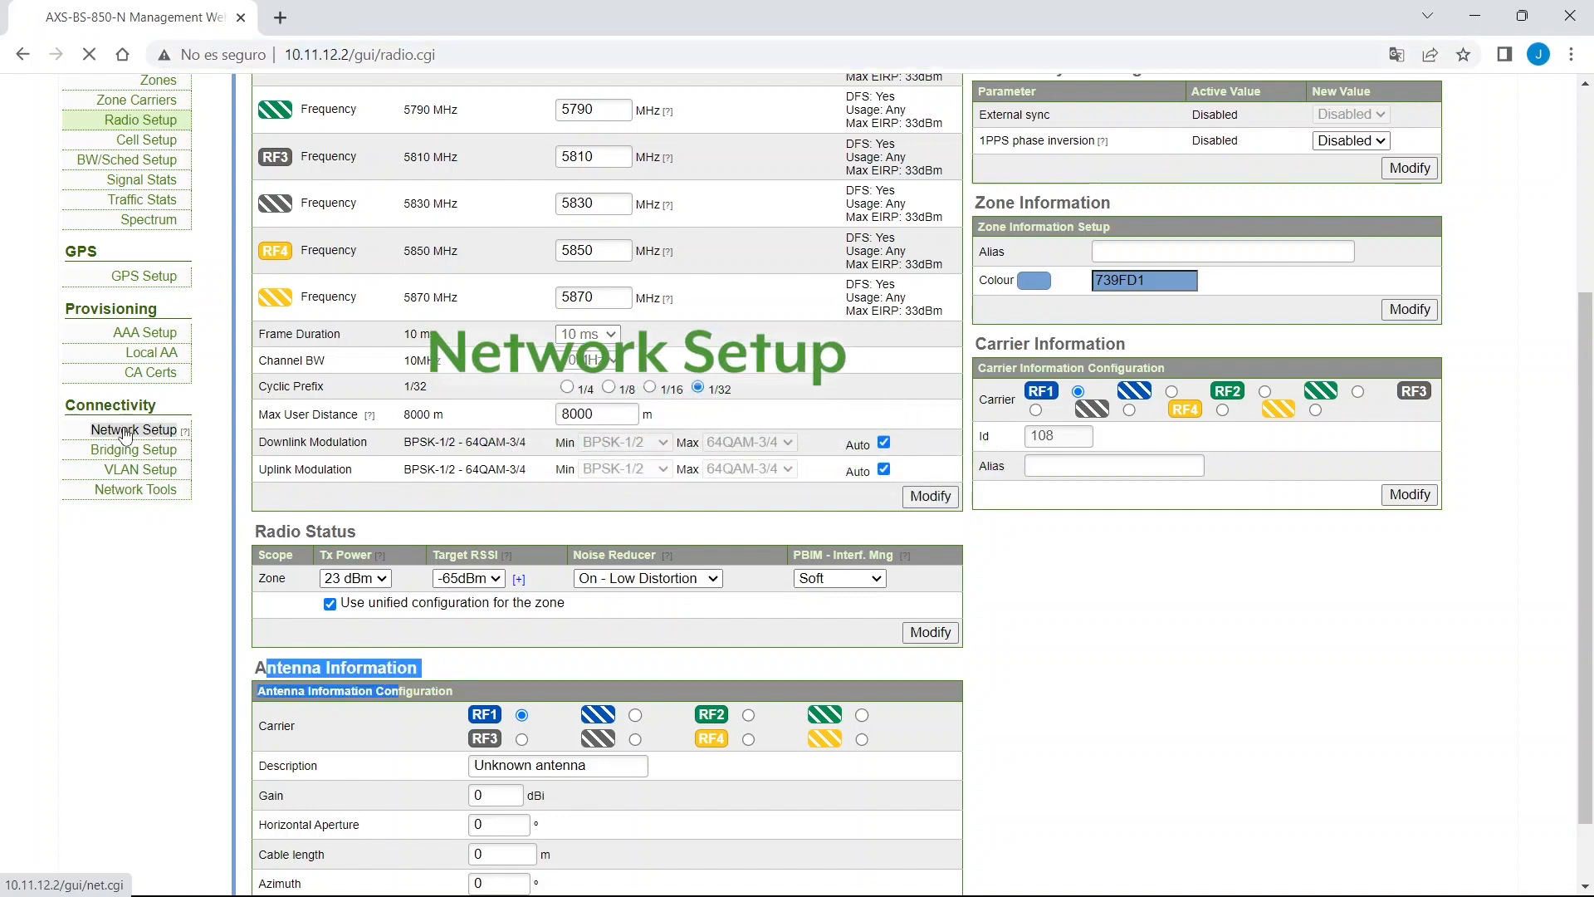
drag(264, 261, 430, 268)
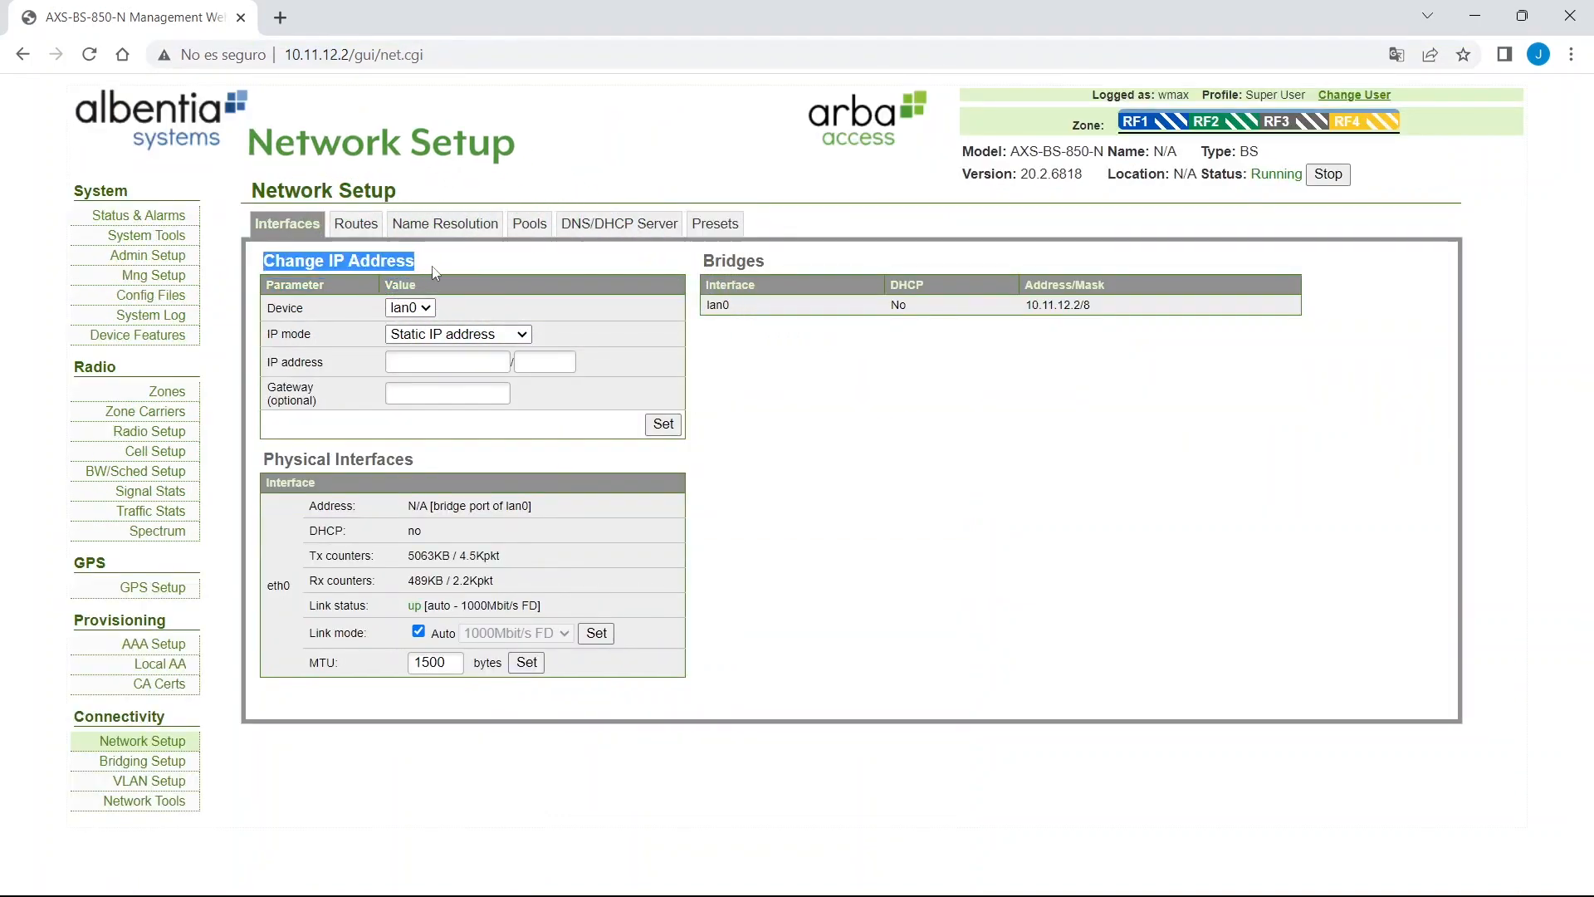
click(432, 362)
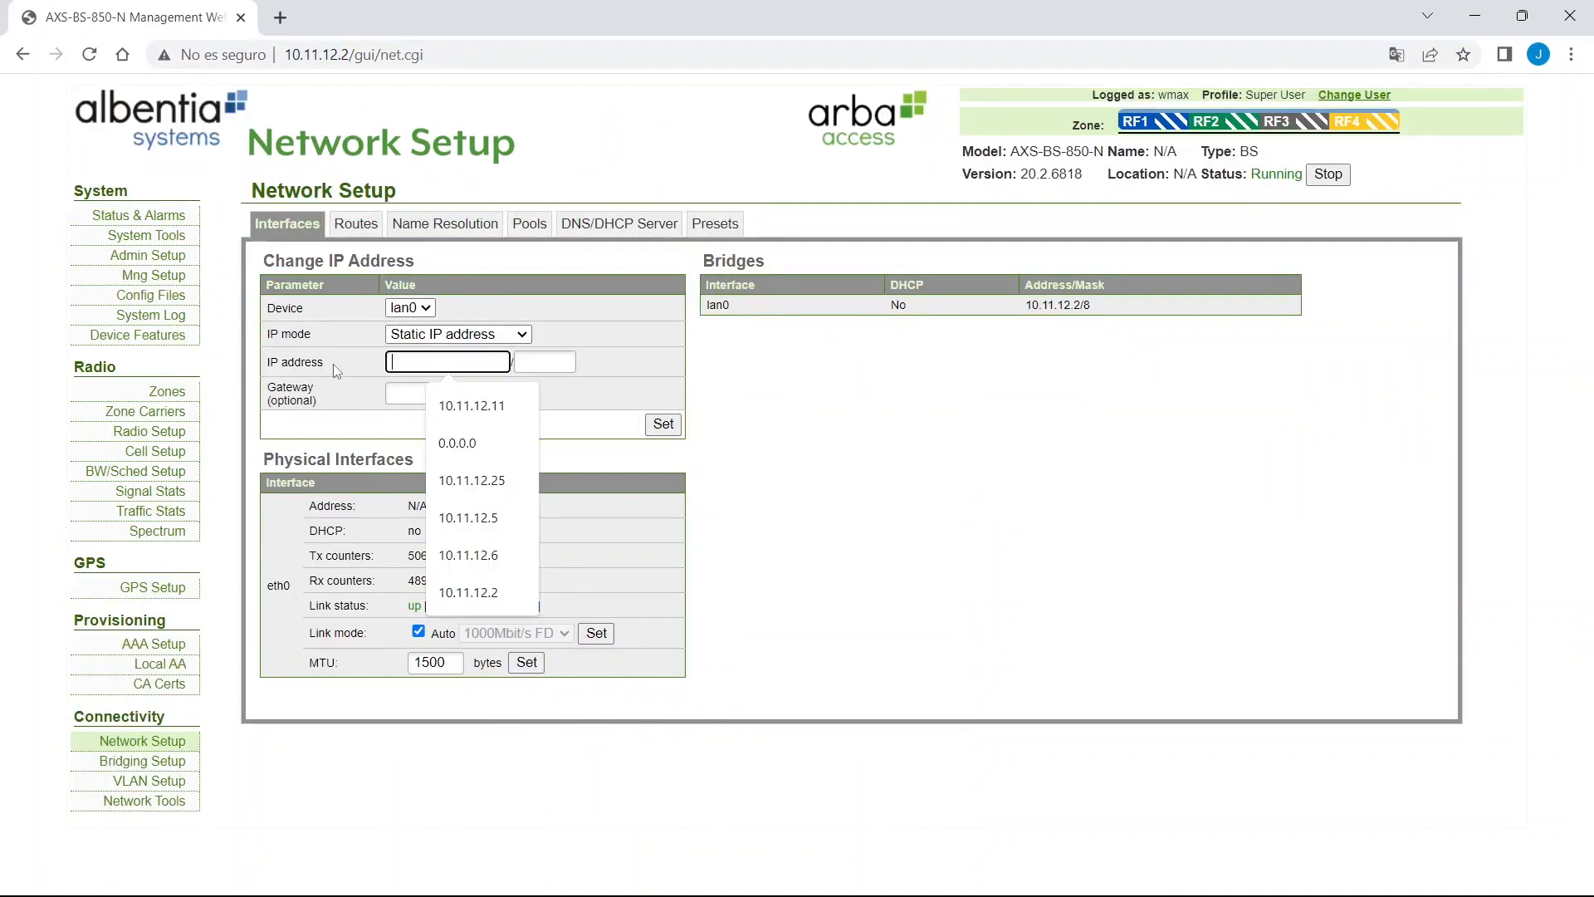
double_click(285, 359)
click(454, 365)
text(10.11.12.1)
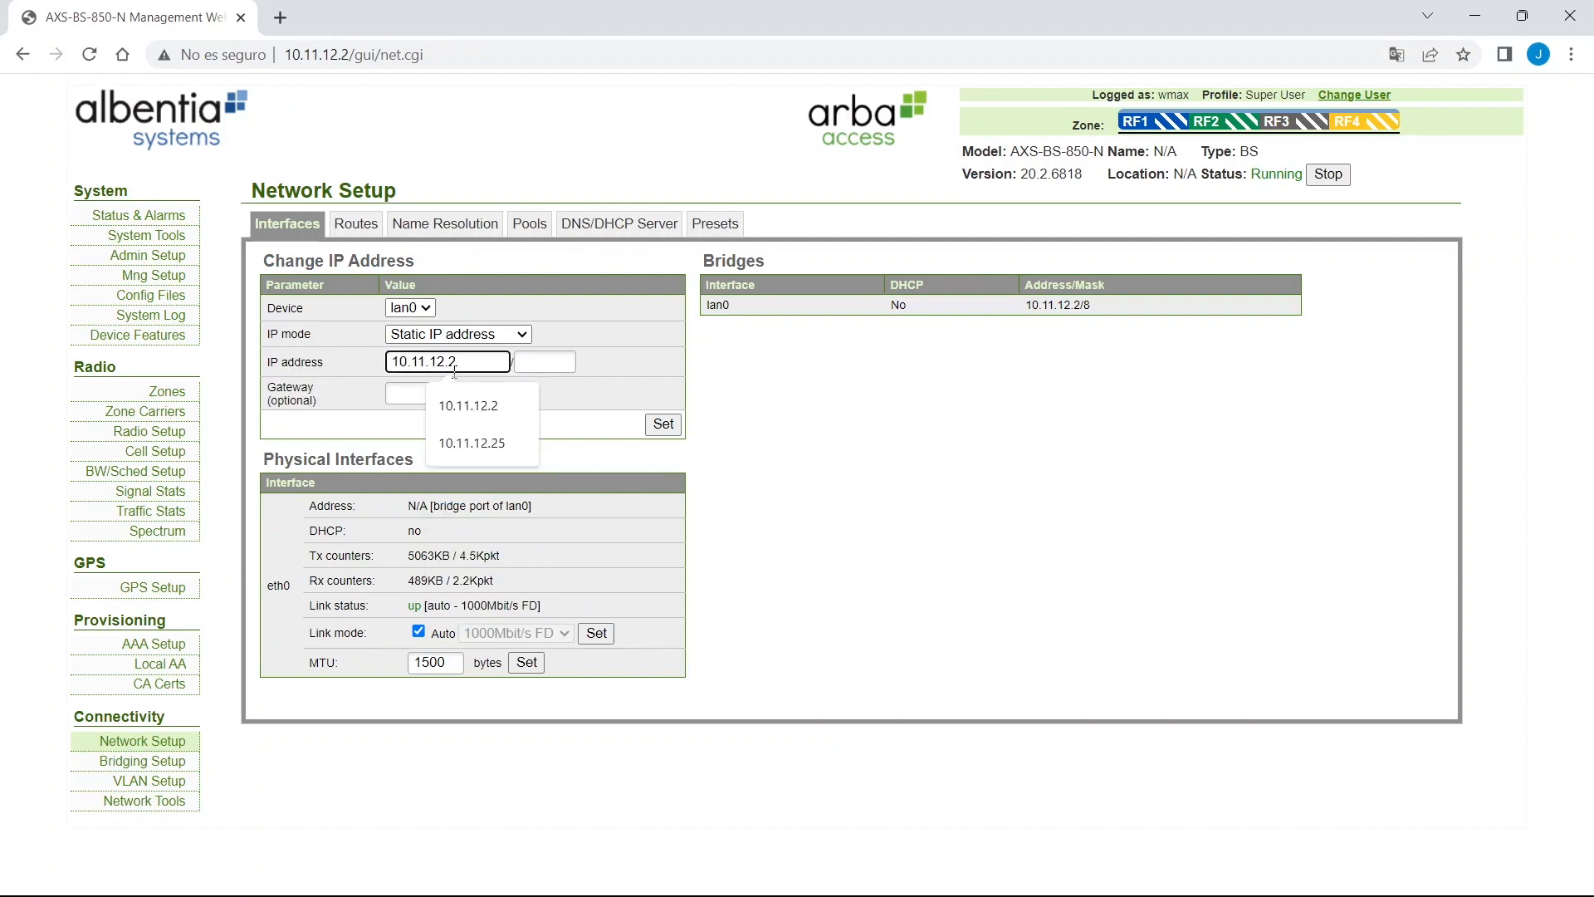
text(0)
key(Tab)
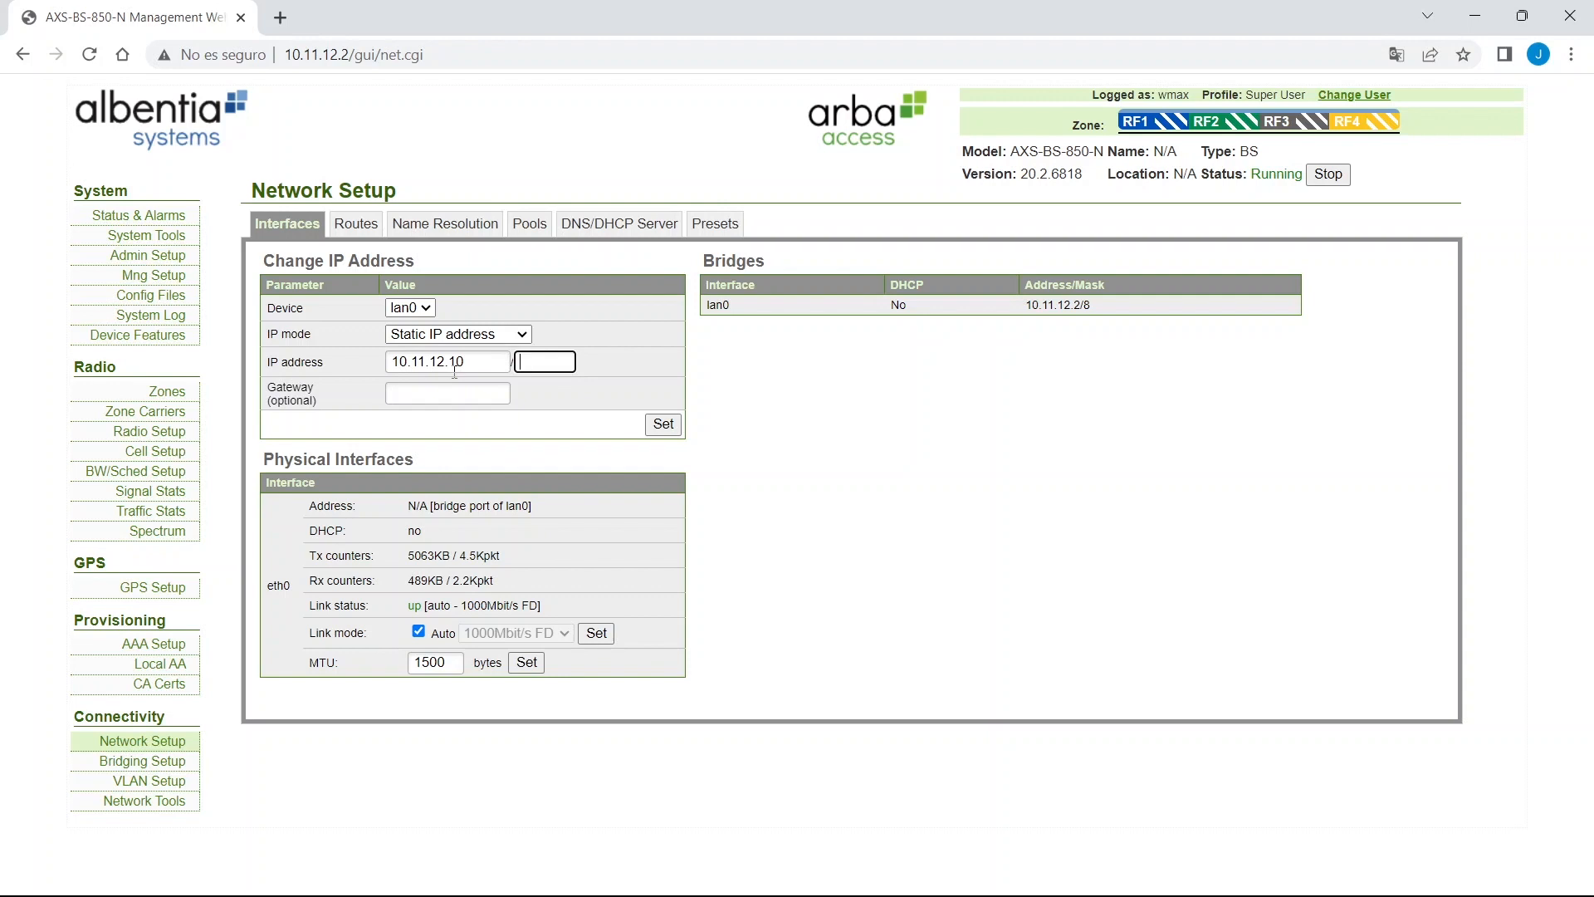
text(24)
key(Tab)
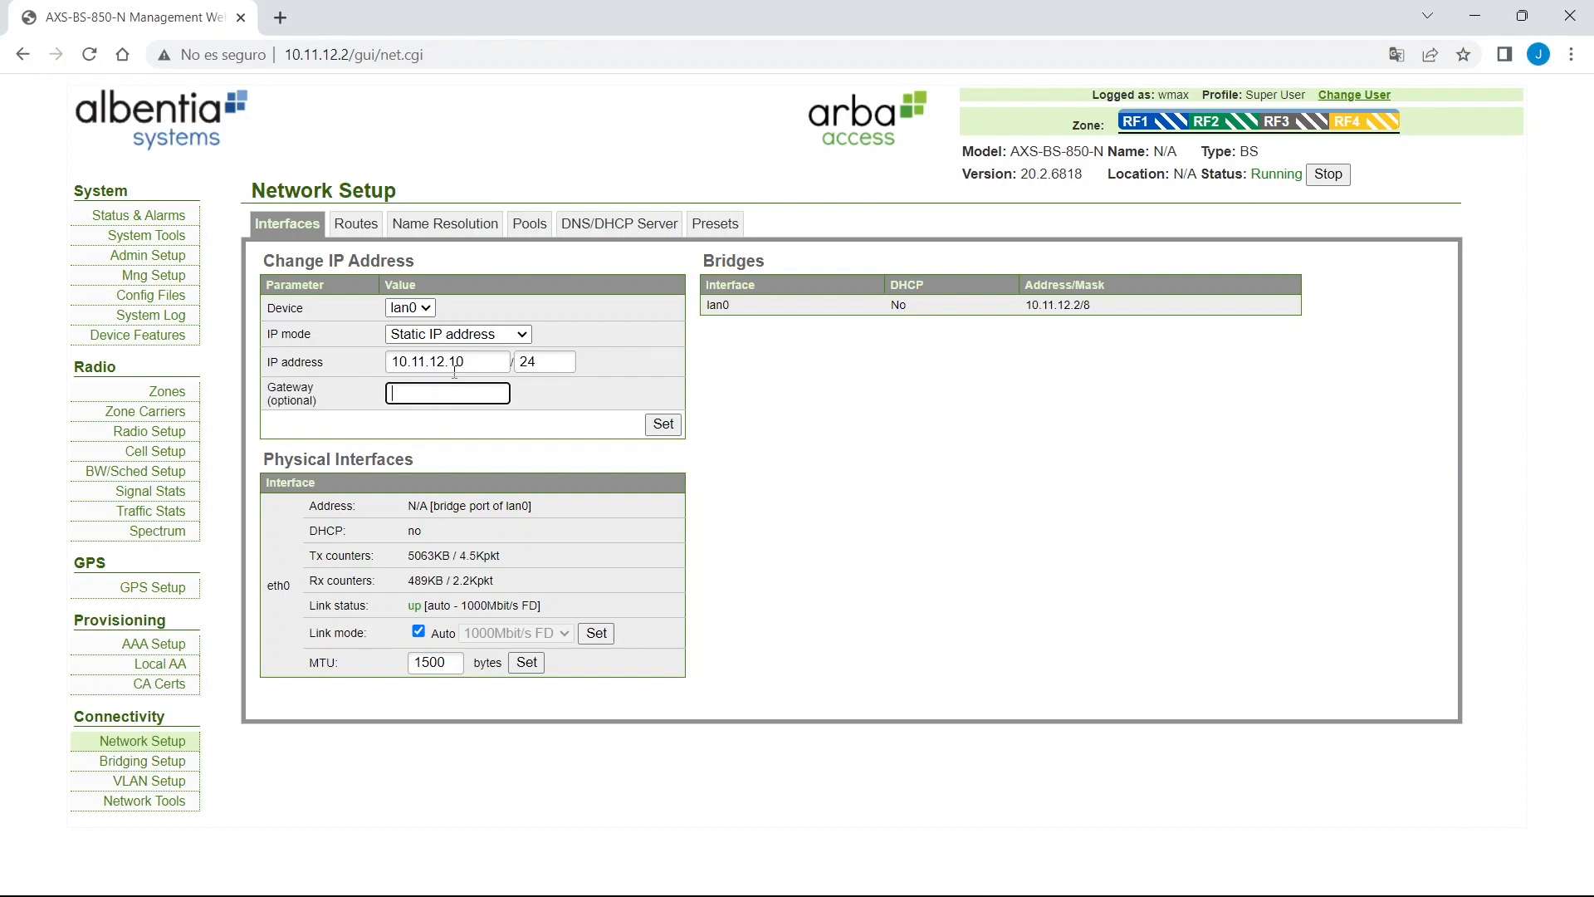
text(10.1)
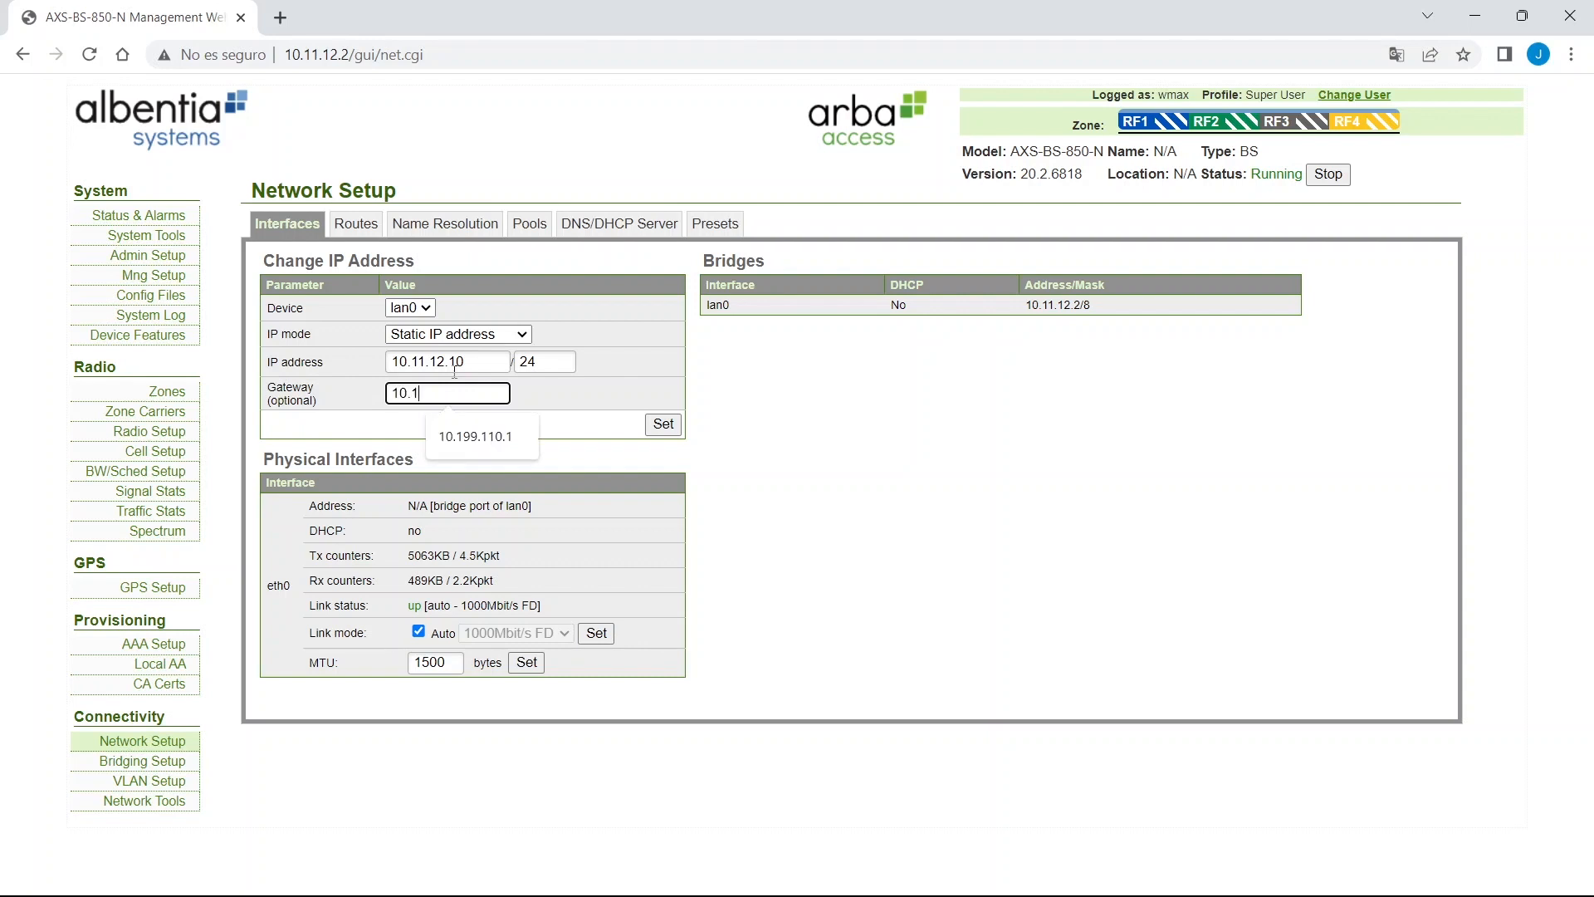
text(1.12.1)
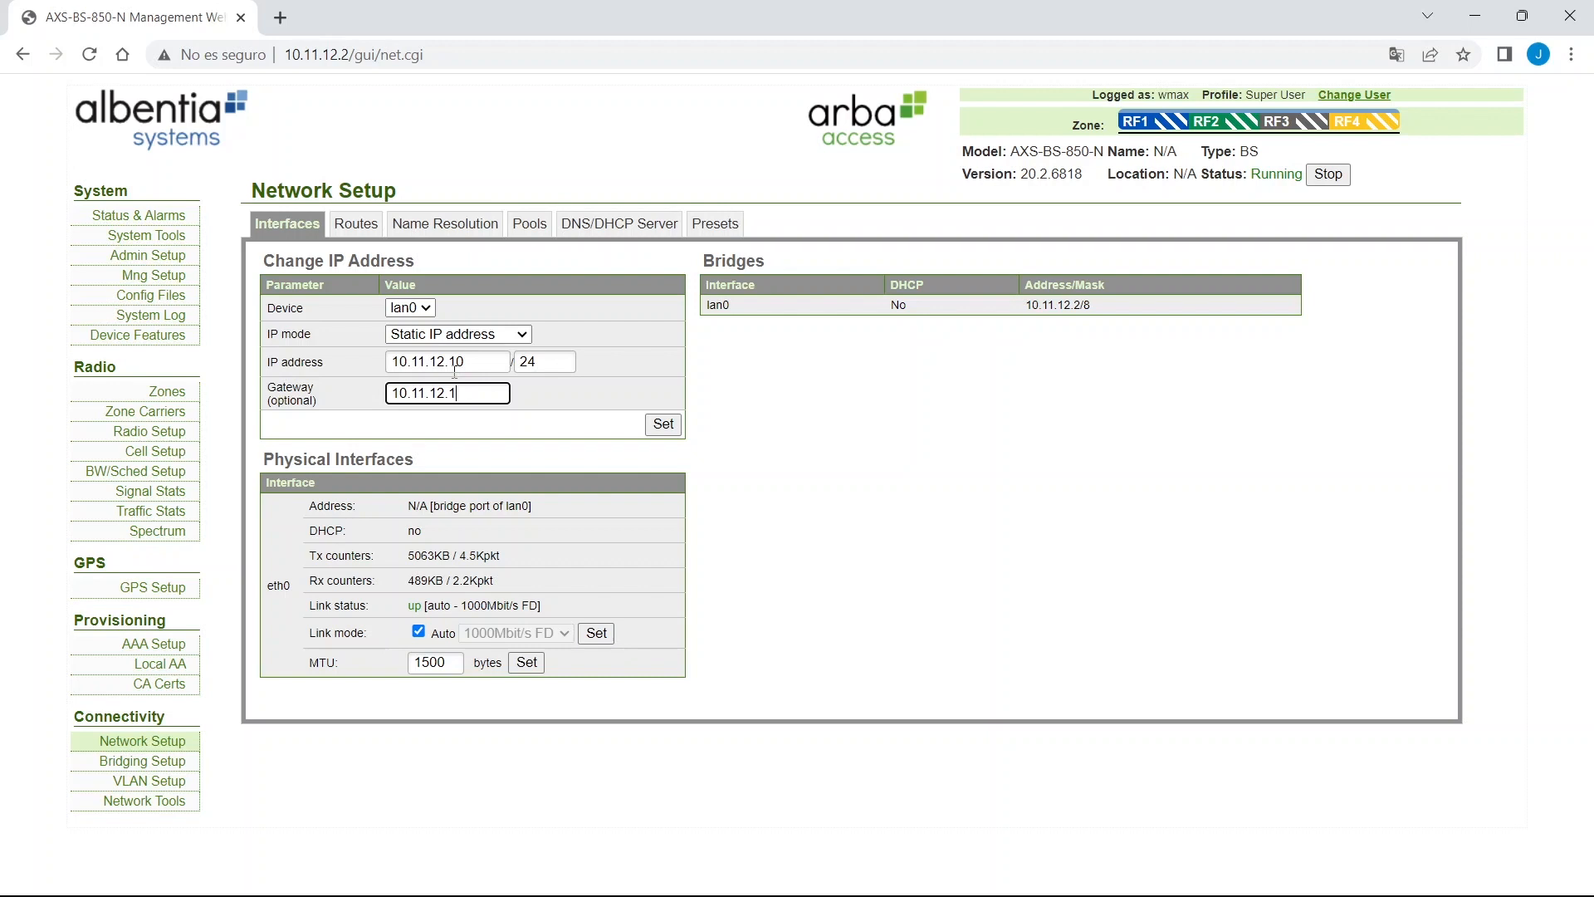
click(664, 425)
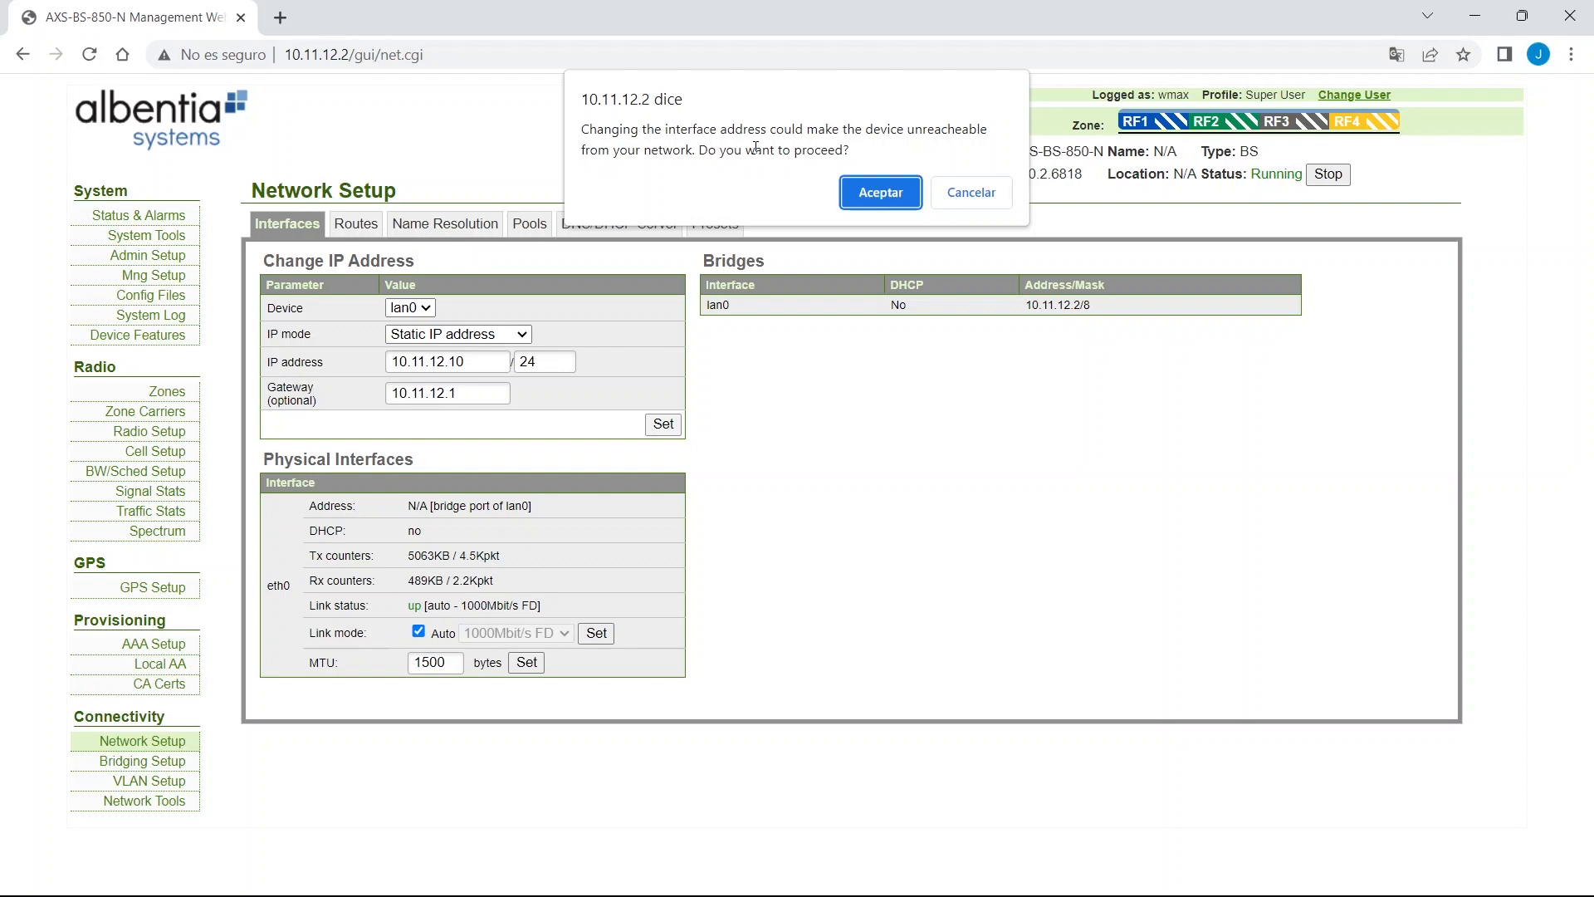
Confirm the new interface address and reload status, which now times out at 10.11.12.2.
click(878, 195)
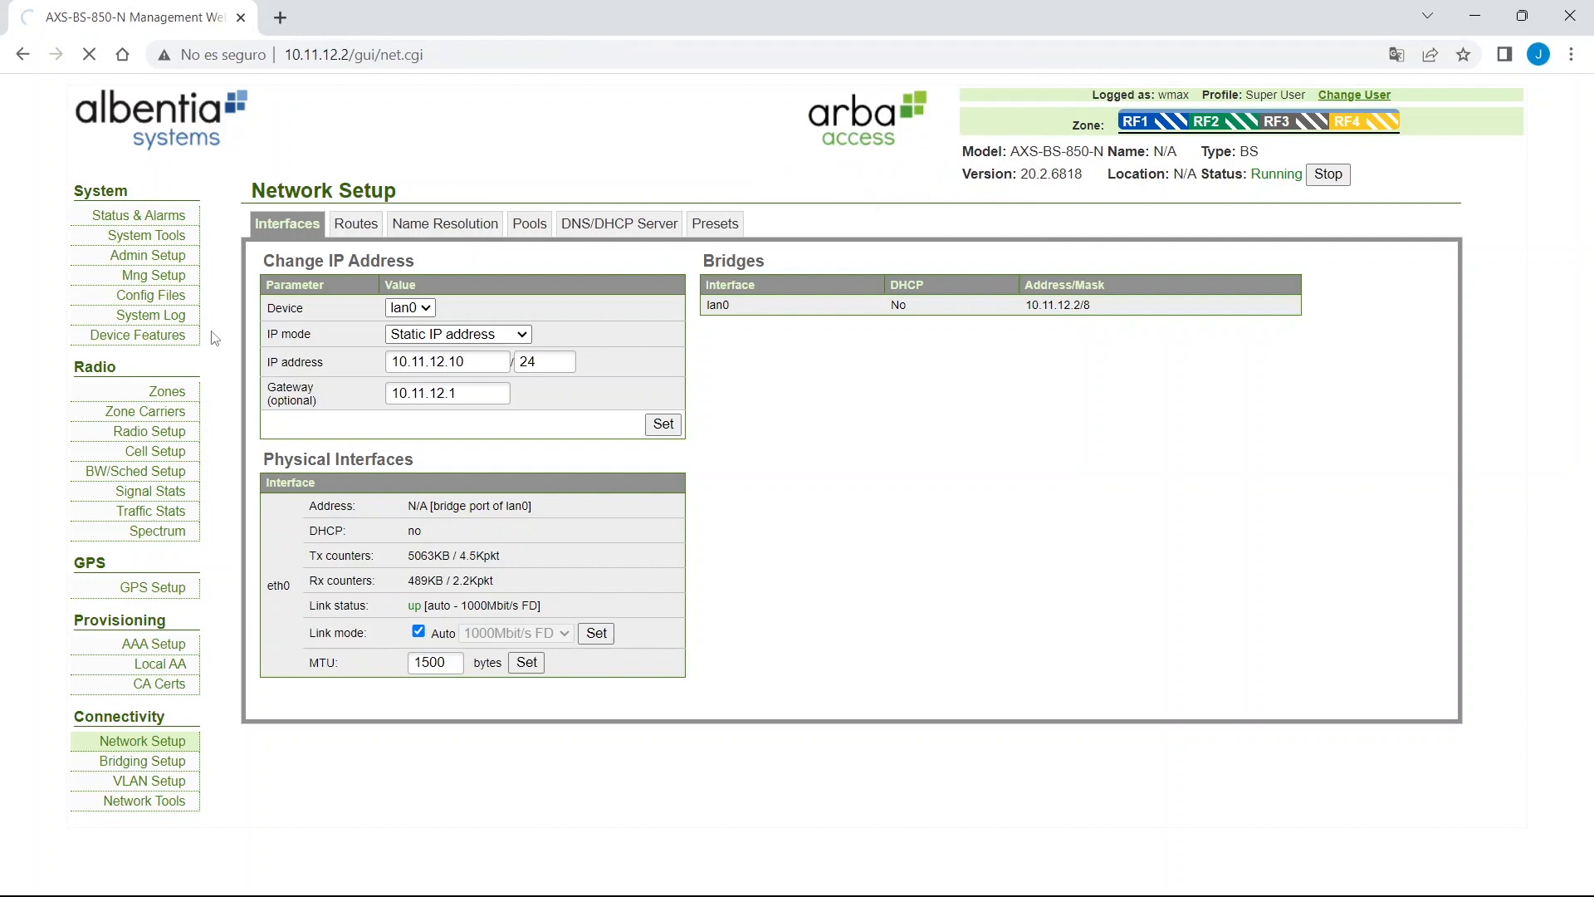
double_click(315, 55)
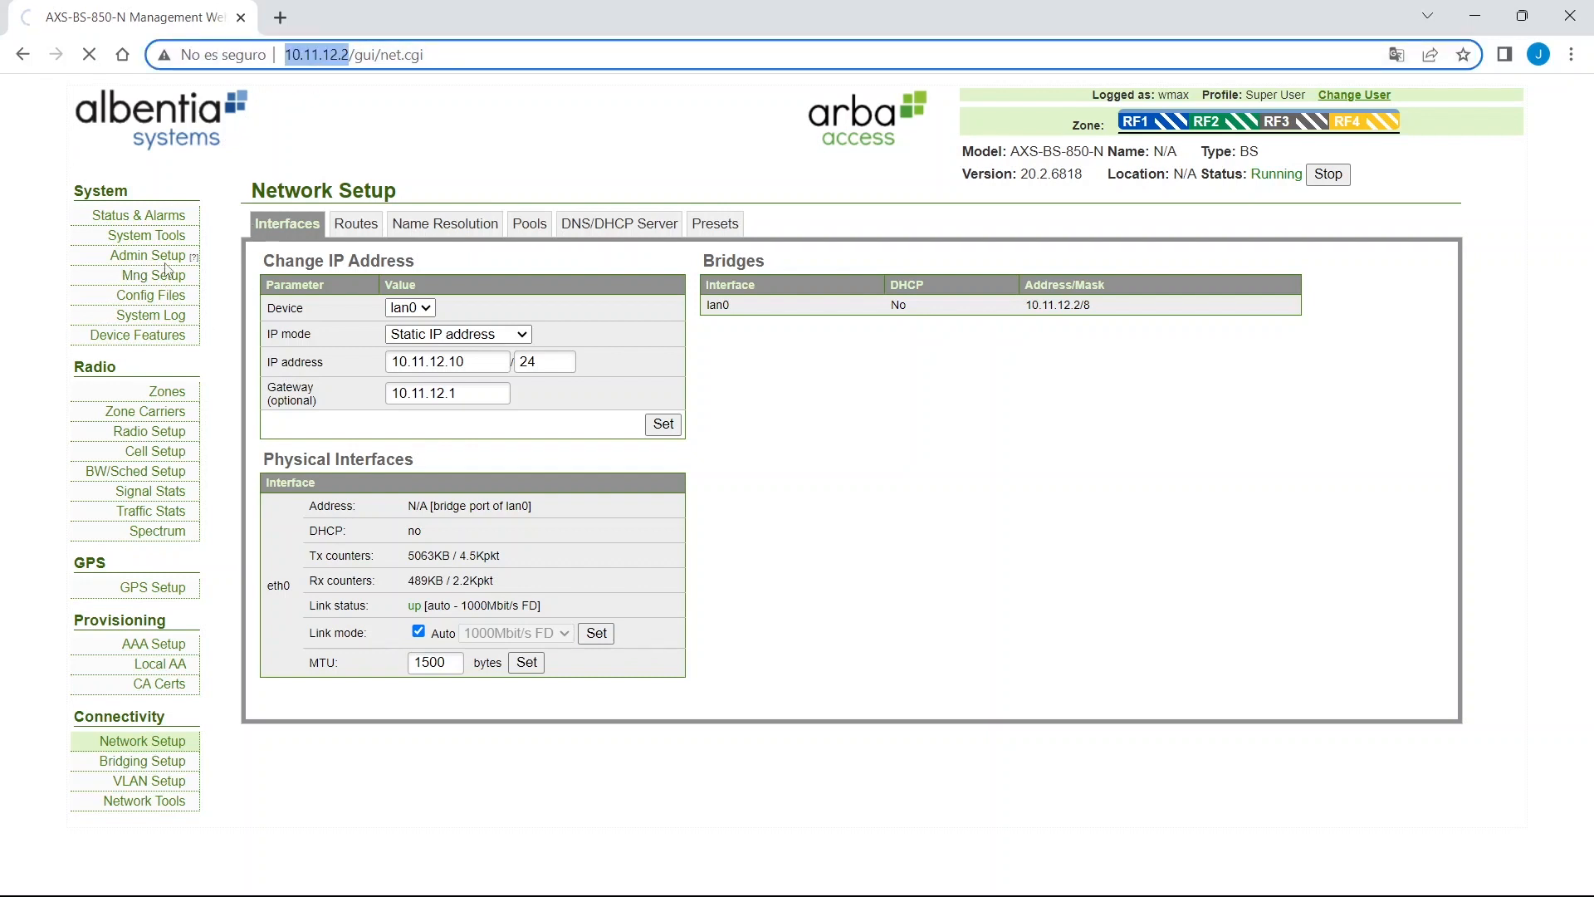
click(174, 218)
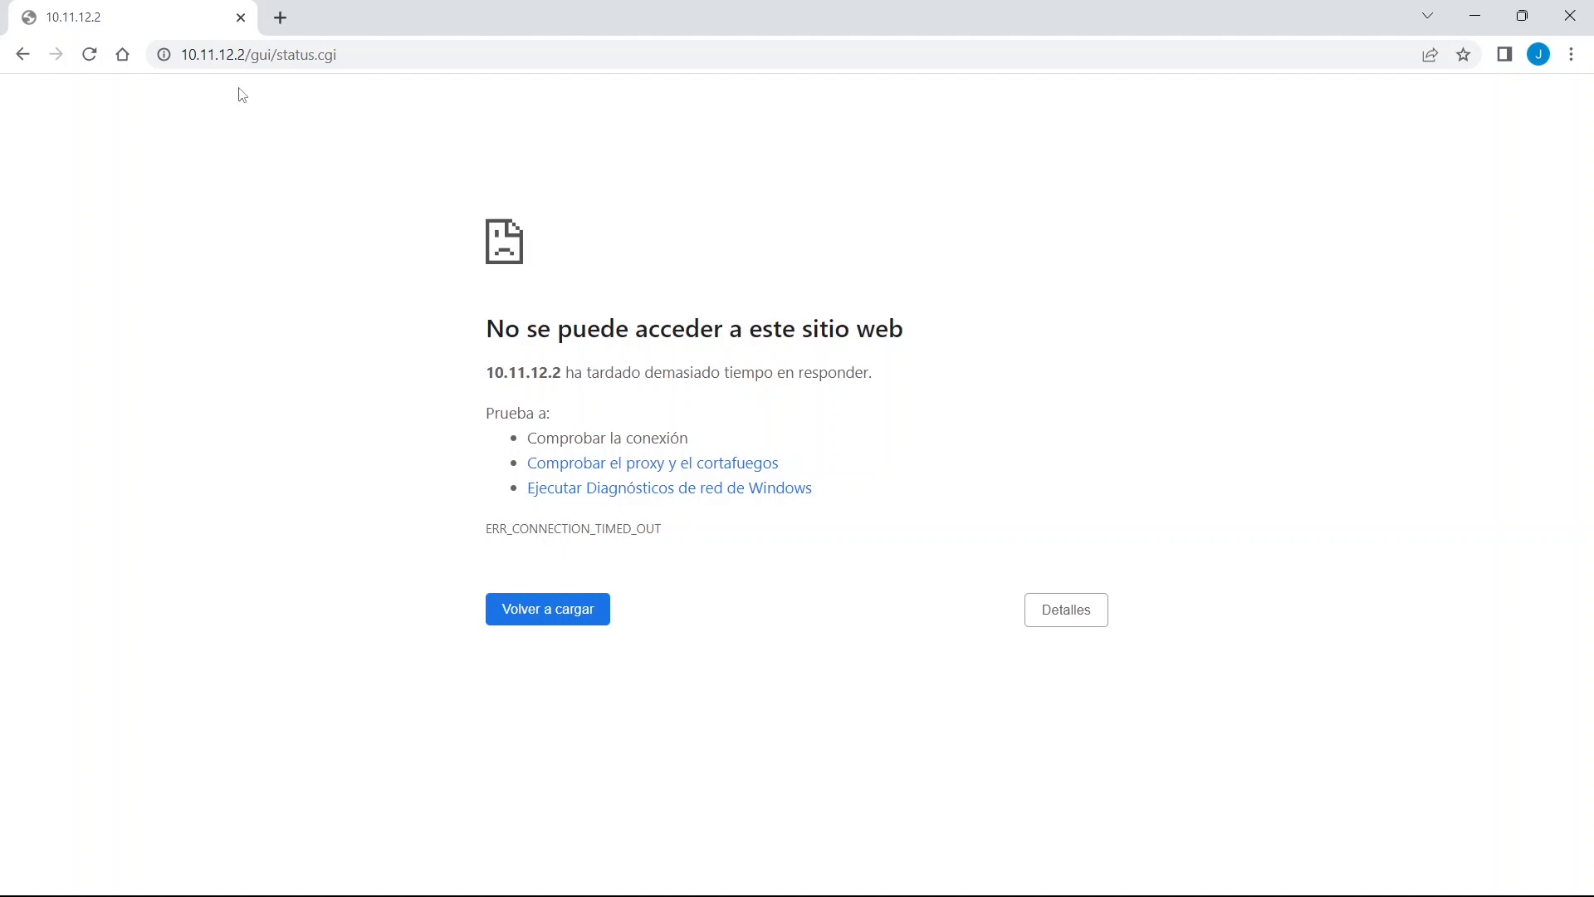
Point the browser at the device's new address 10.11.12.10.
drag(241, 55, 355, 56)
text(10.11.12.1)
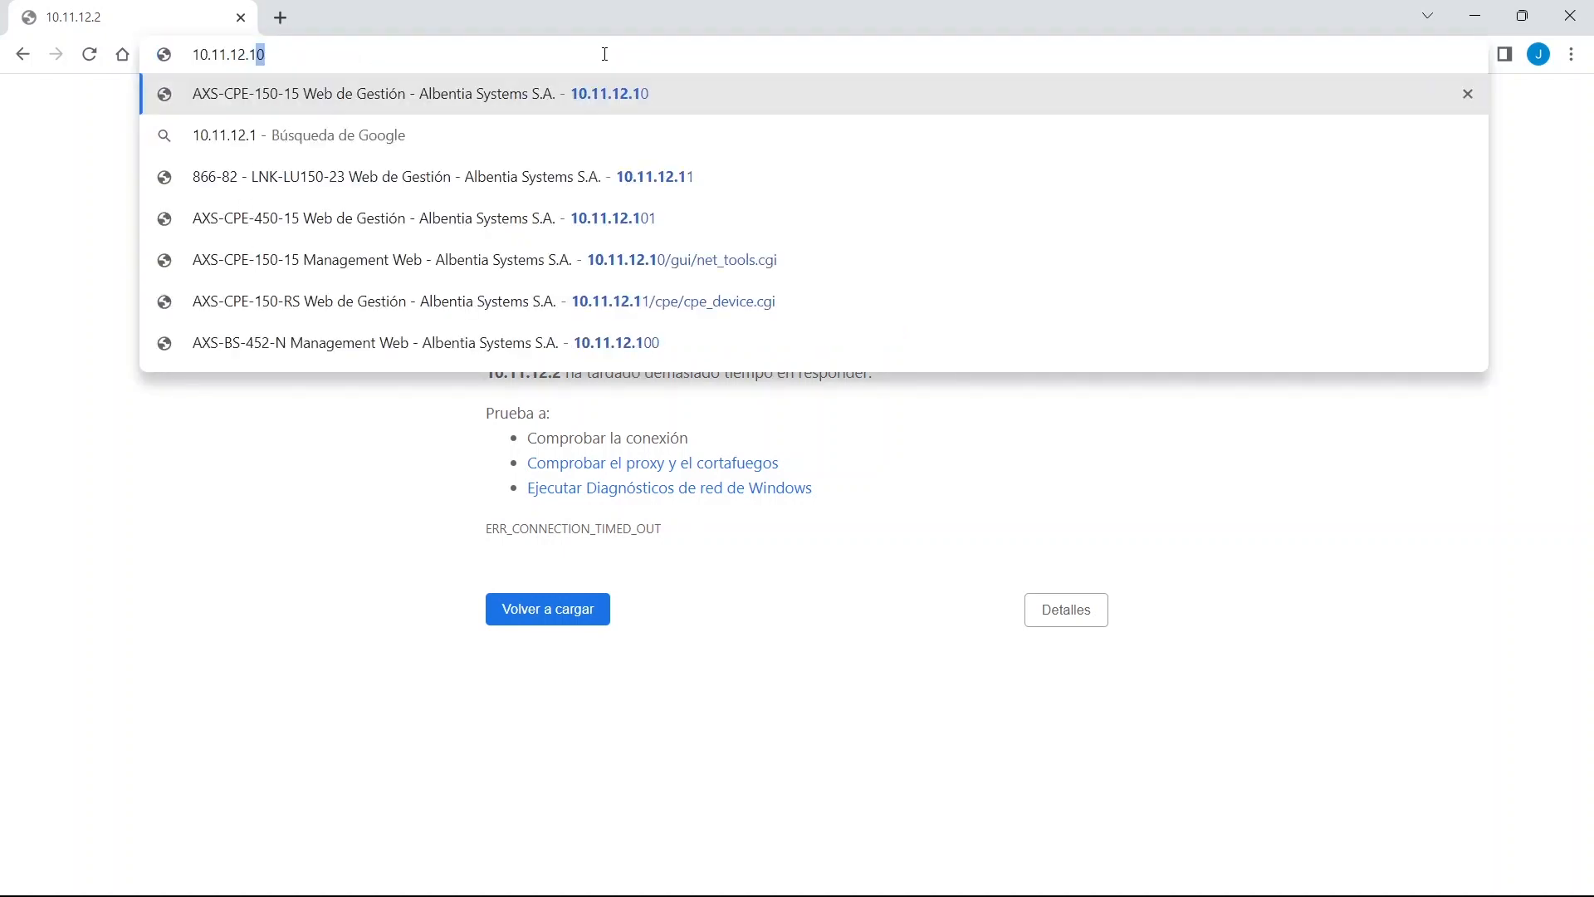
text(0)
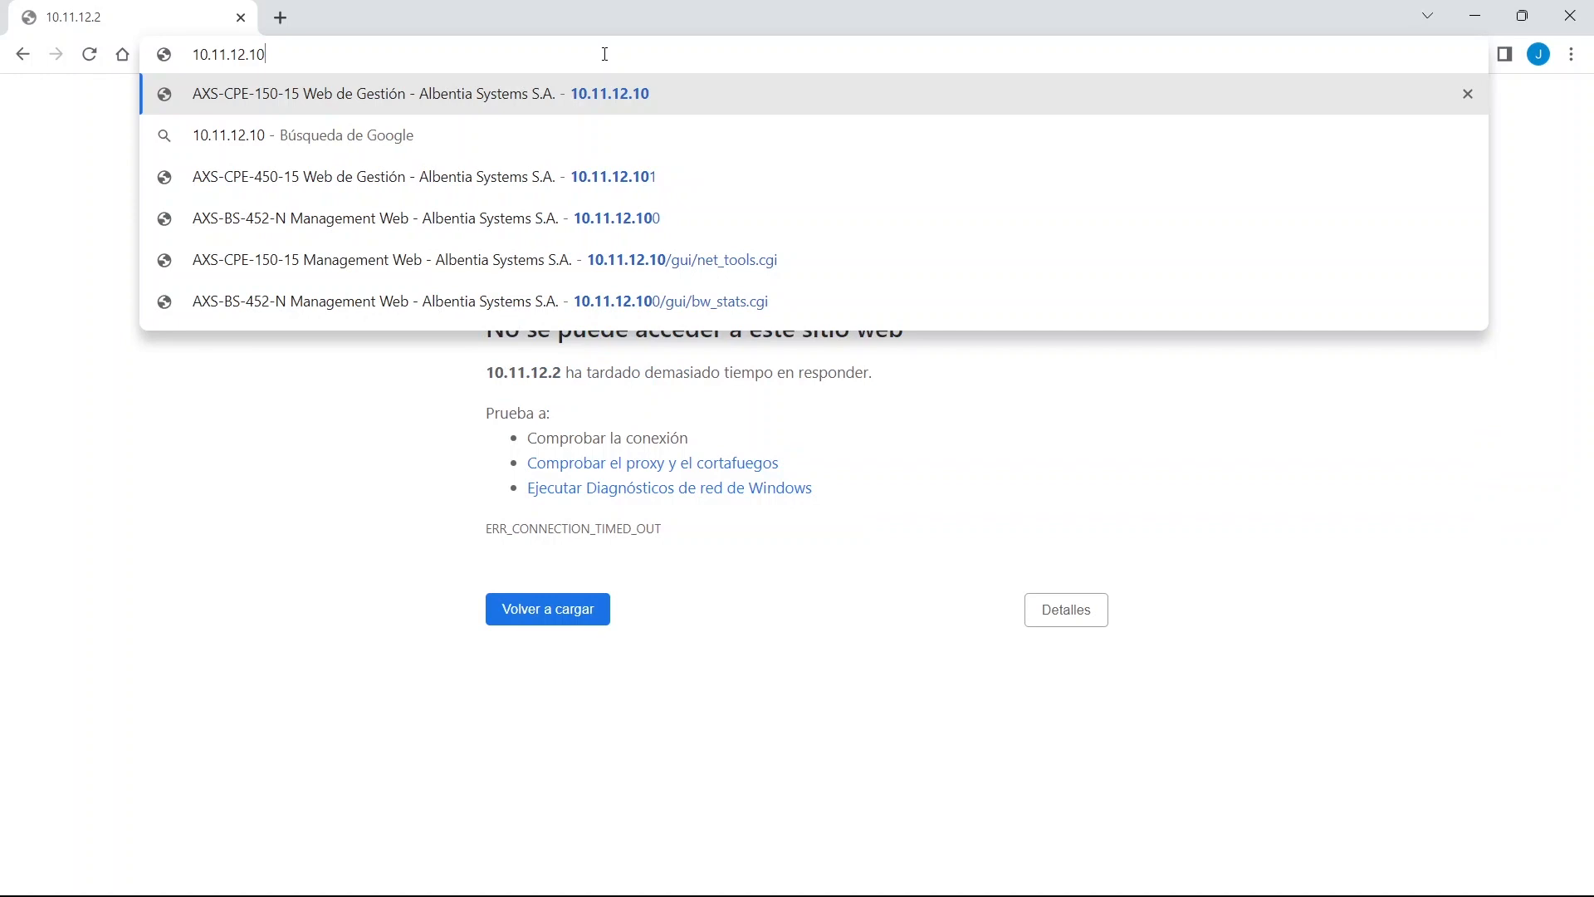
key(Return)
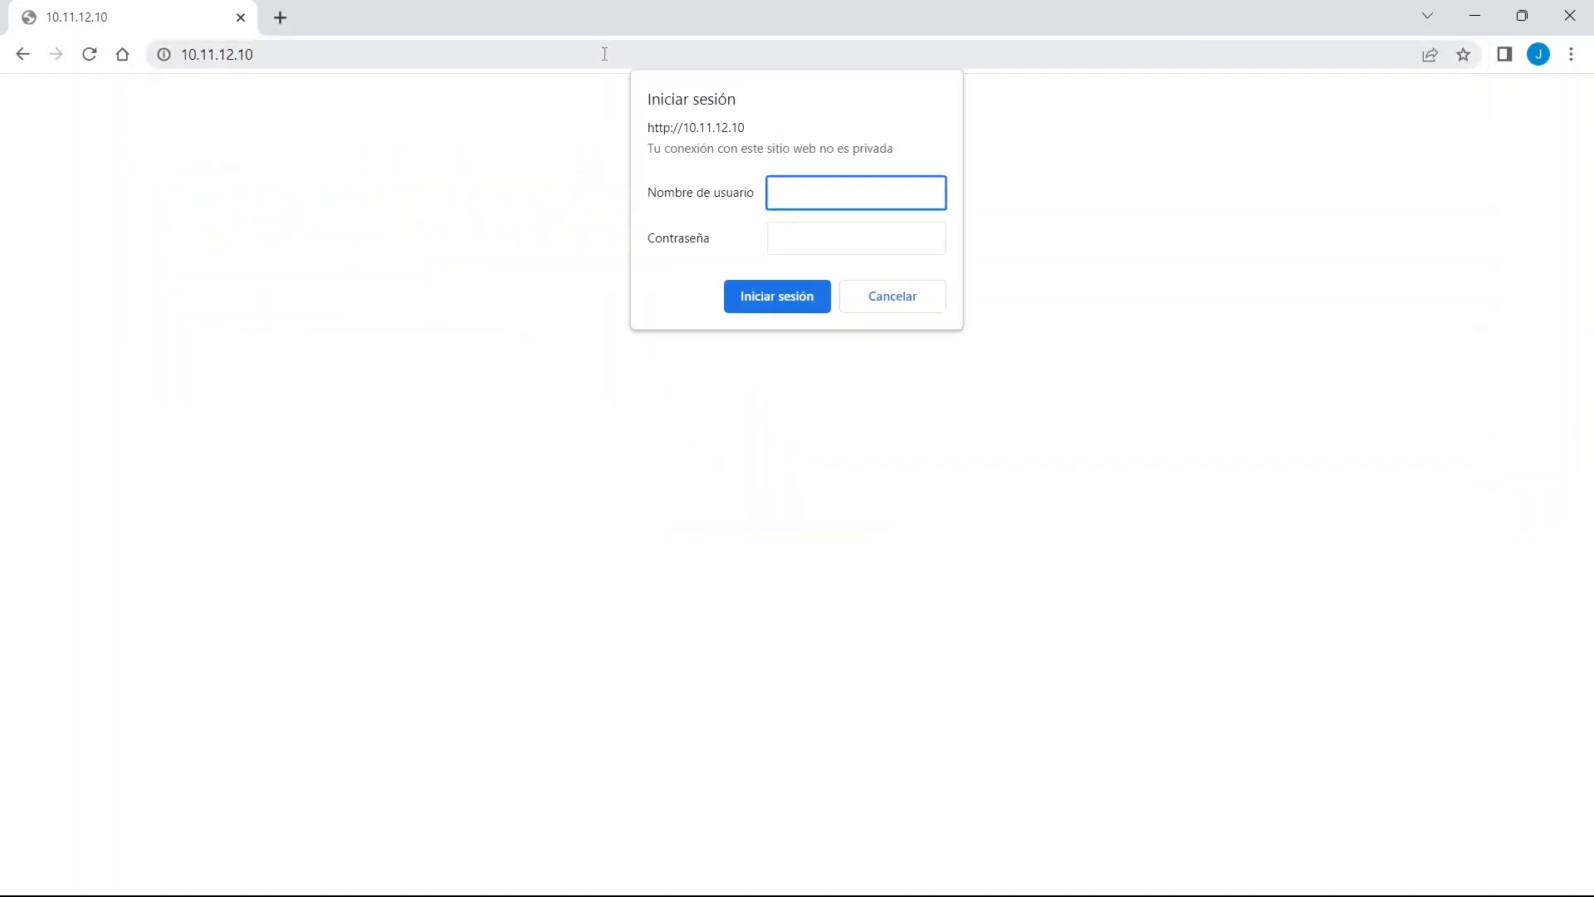
Sign in again with the device username and password.
text(wmax)
key(Tab)
text(•••••••••••)
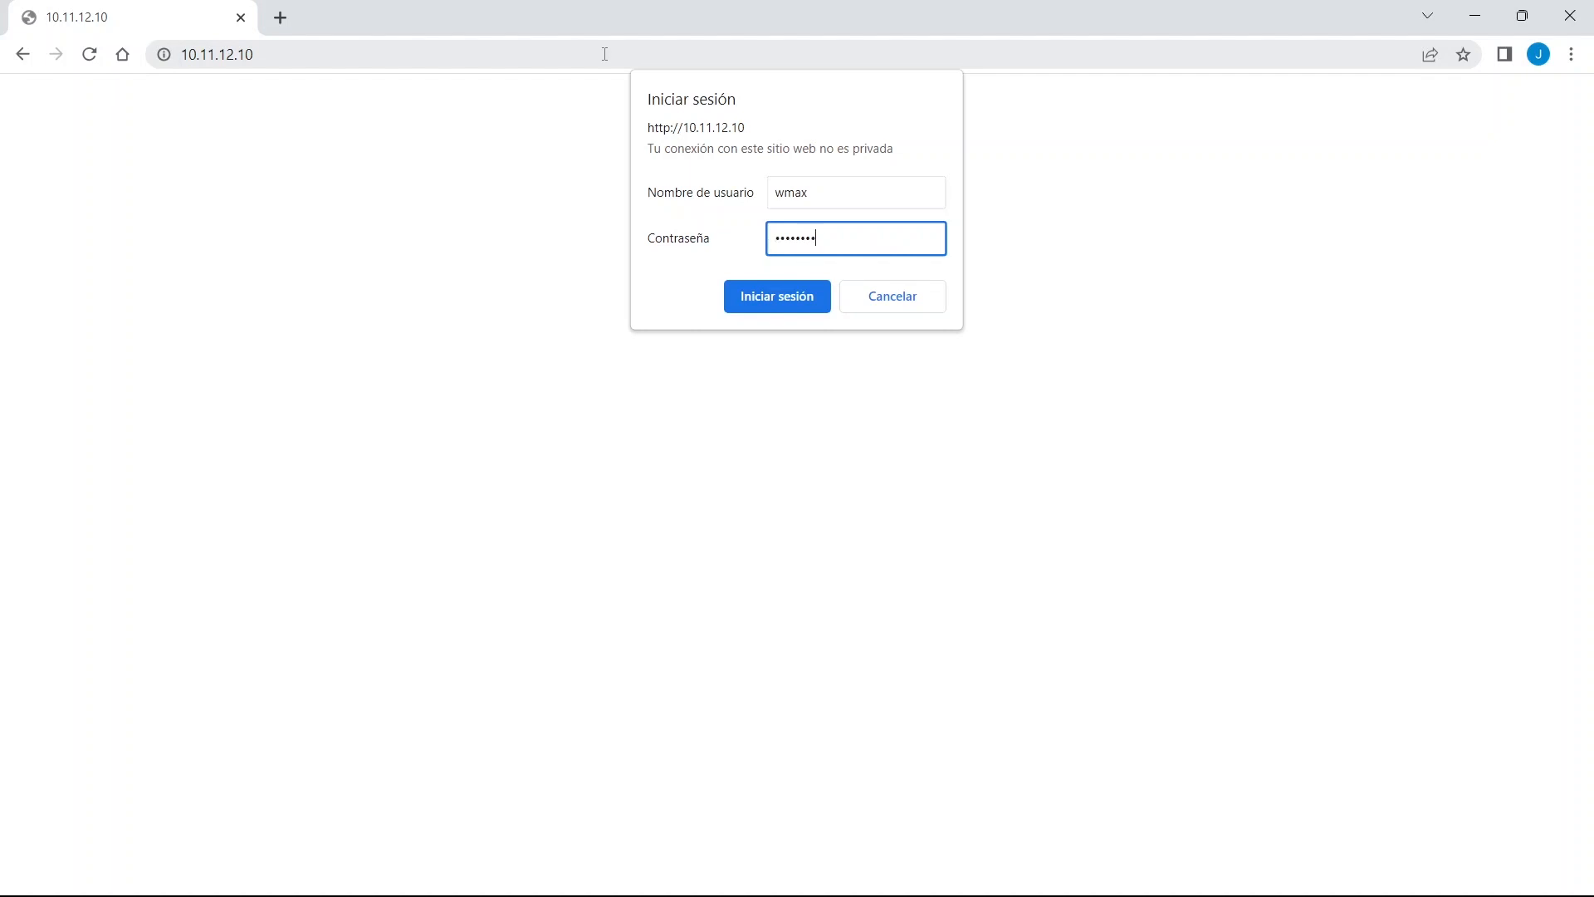
key(Return)
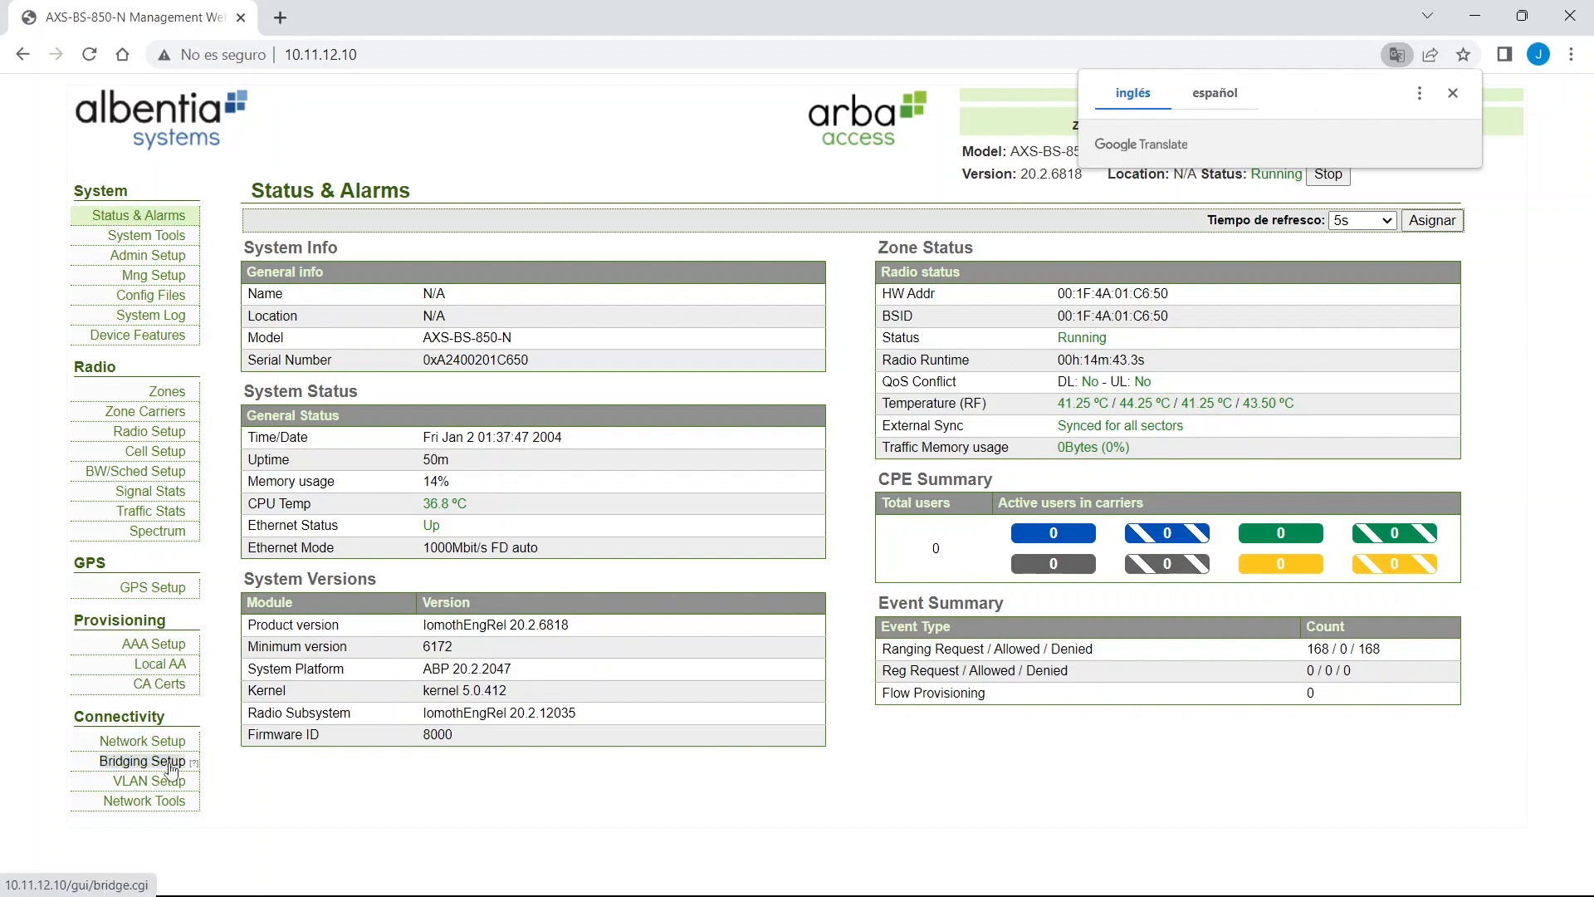
Go to Network Setup under Connectivity, showing lan0 at 10.11.12.10/24.
click(150, 431)
scroll(181, 520, down, 1)
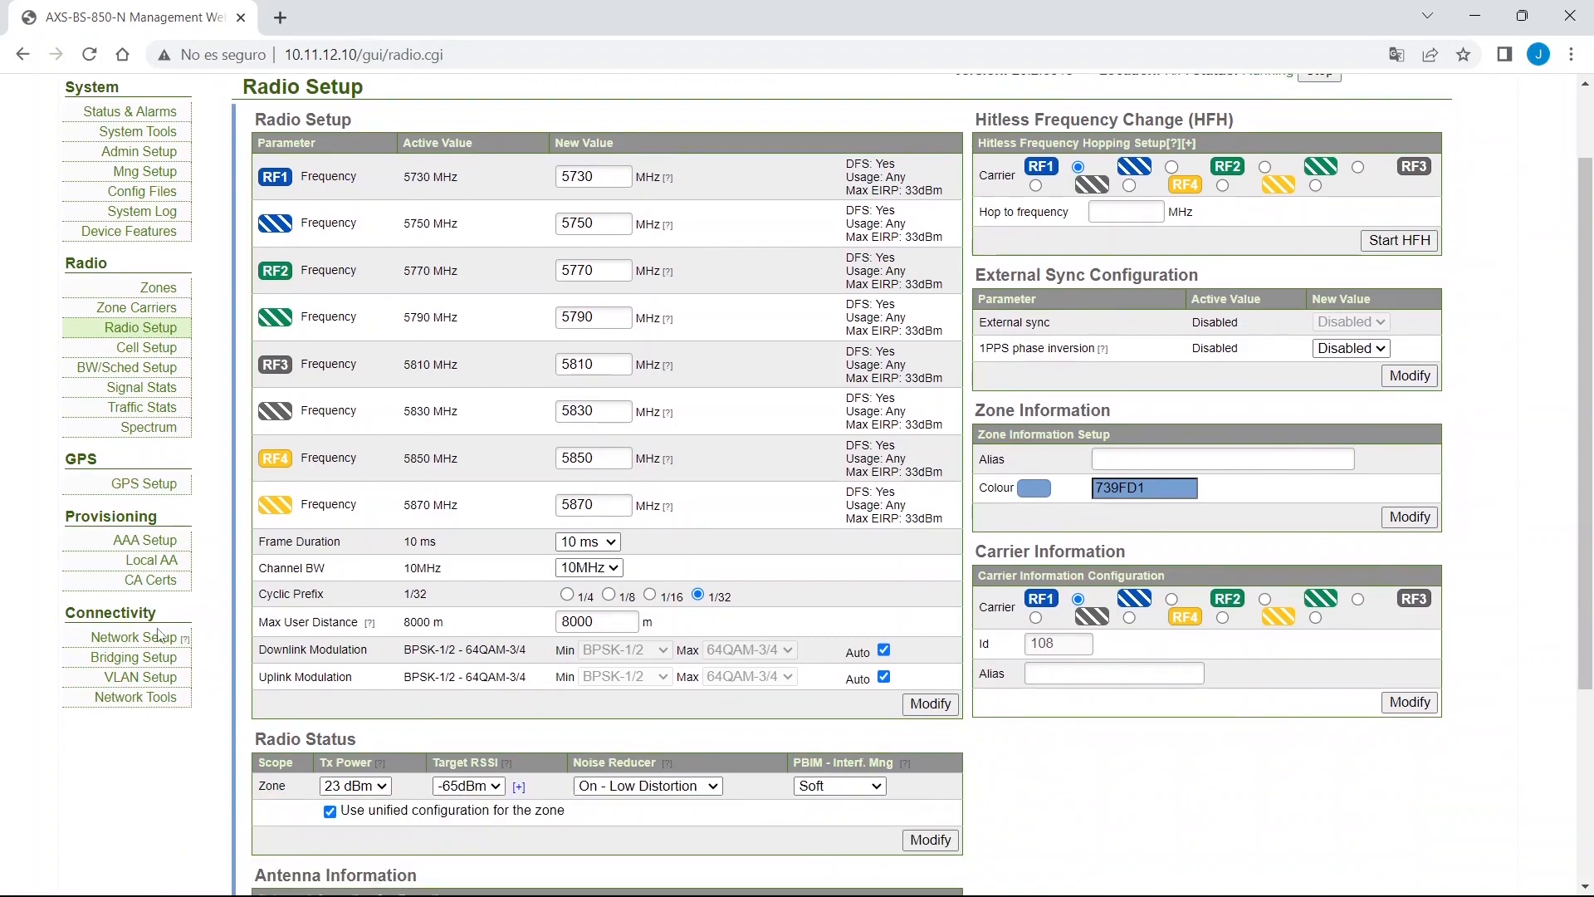
click(160, 641)
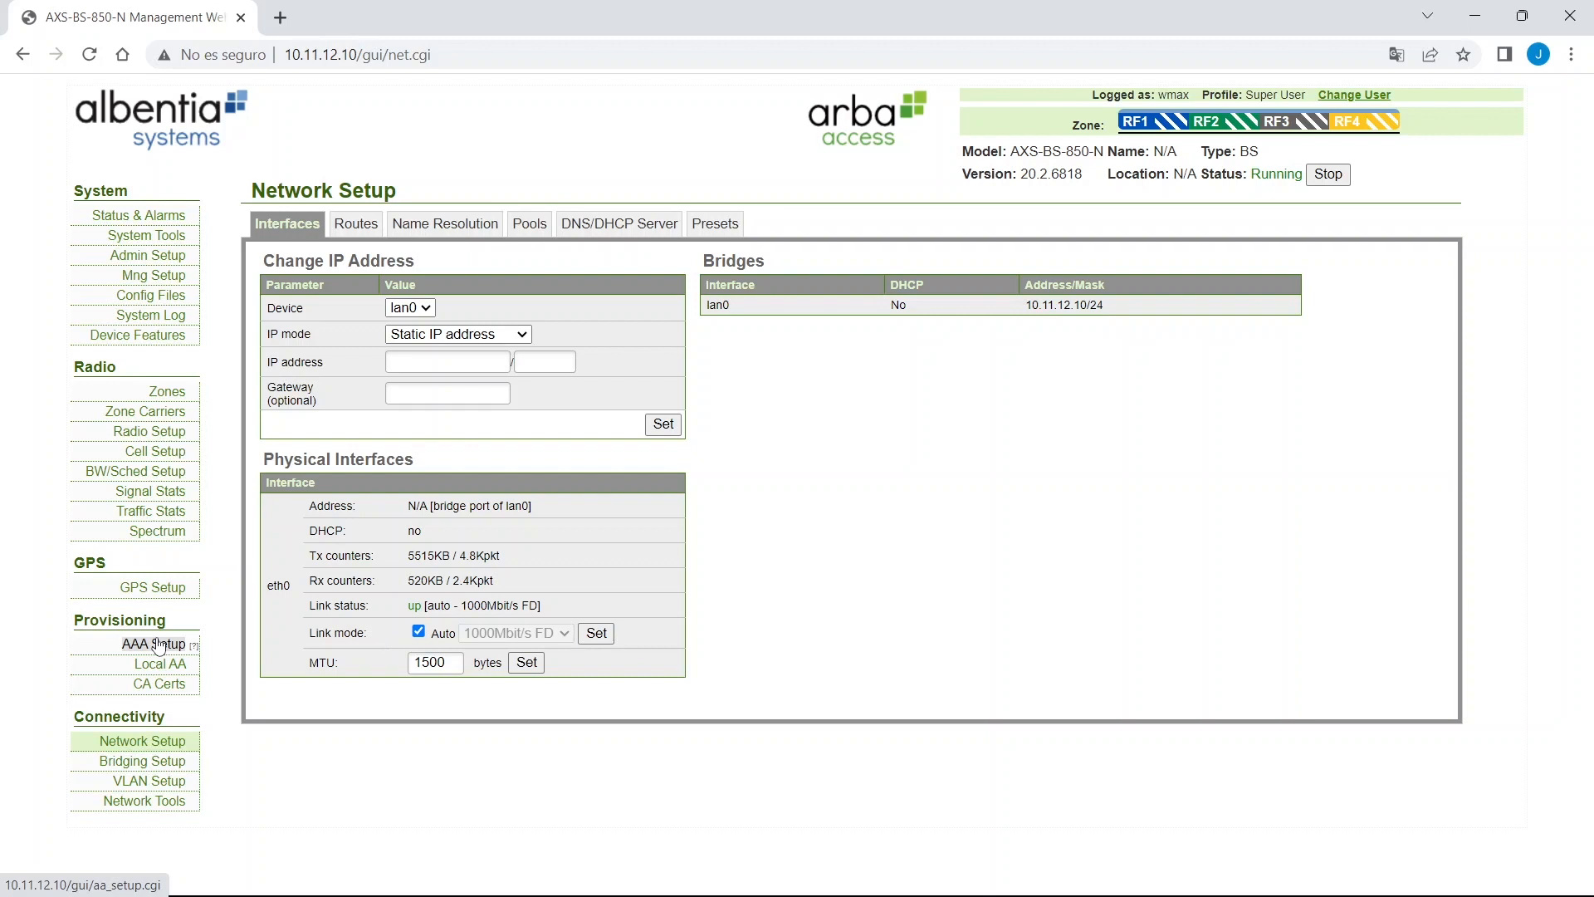
Save the configuration with the 10.11.12.10 address to the 'default' file.
click(153, 296)
click(268, 385)
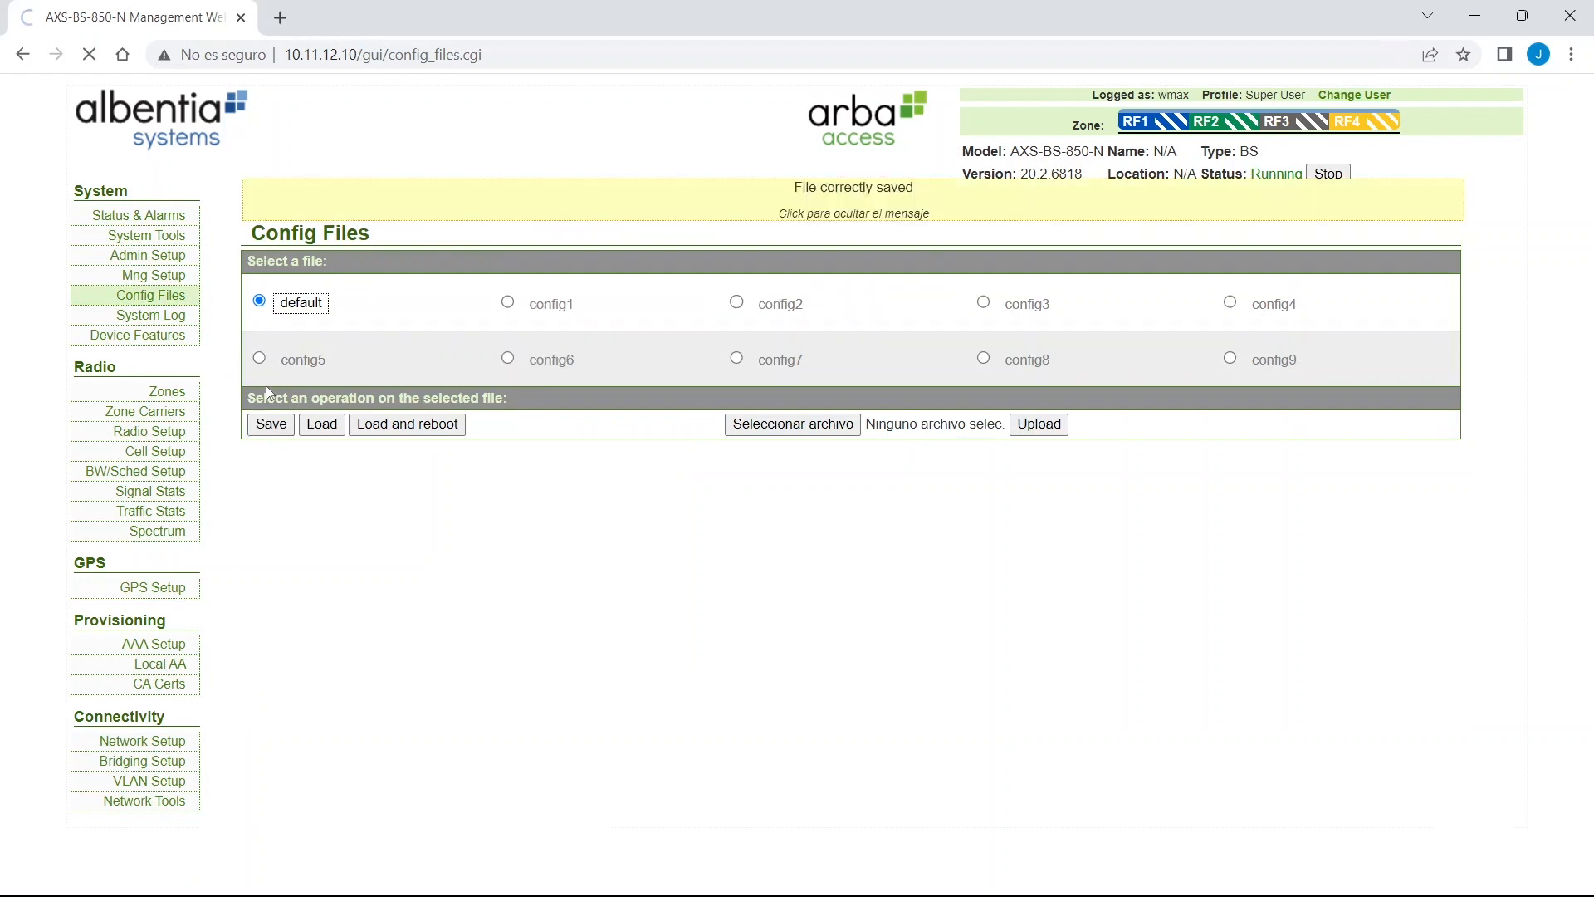
click(837, 202)
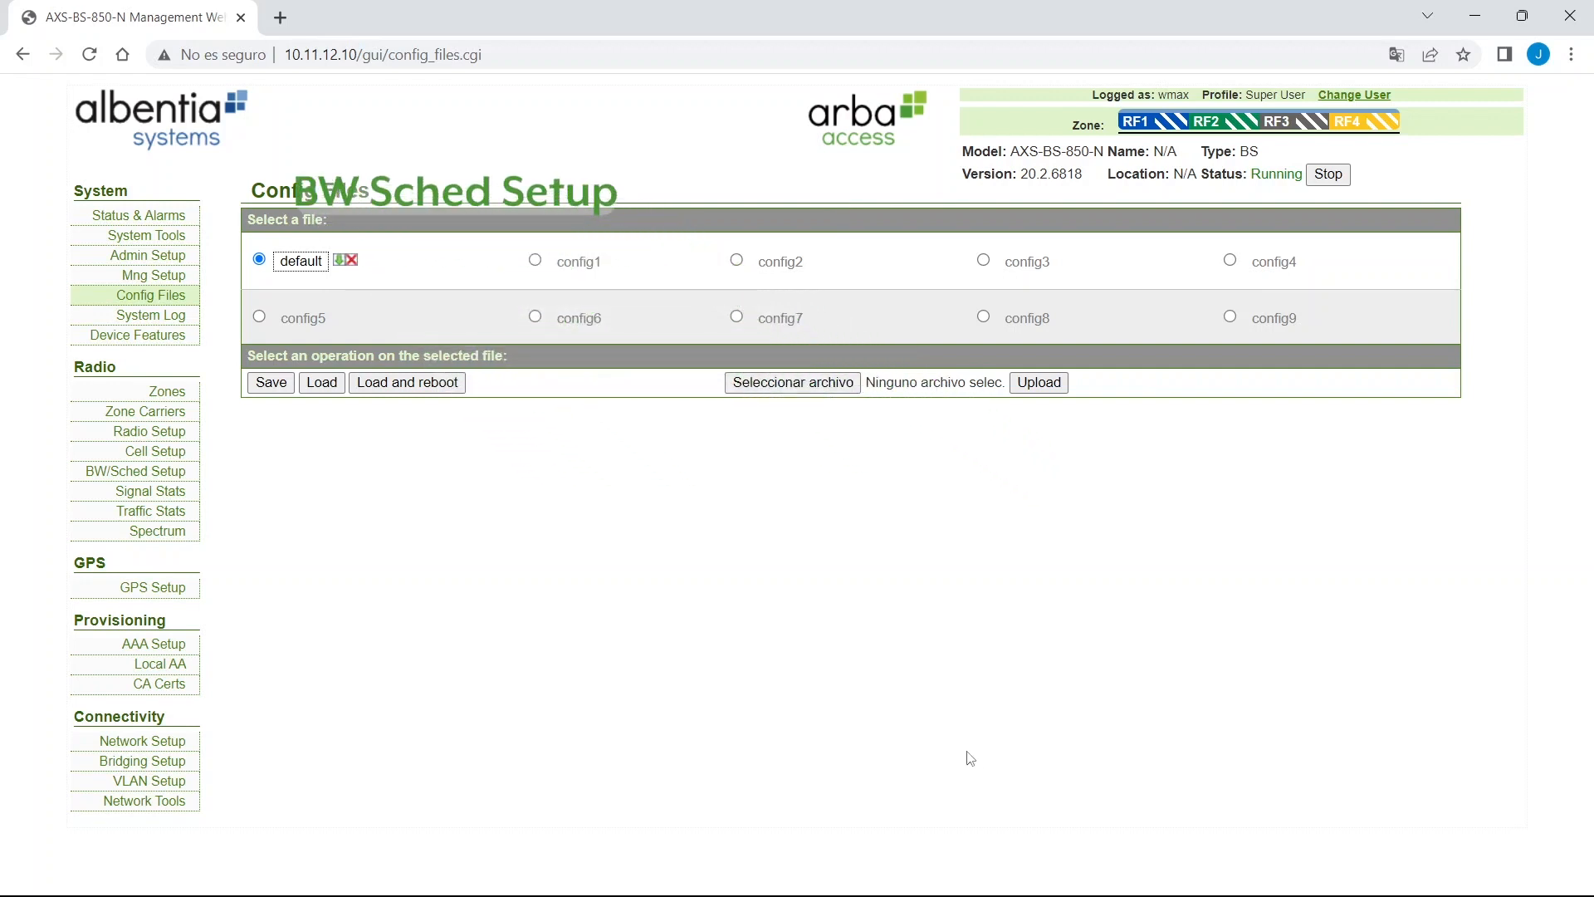
Open BW/Sched Setup and highlight the Frame Division and Auto Frame Div settings.
click(159, 475)
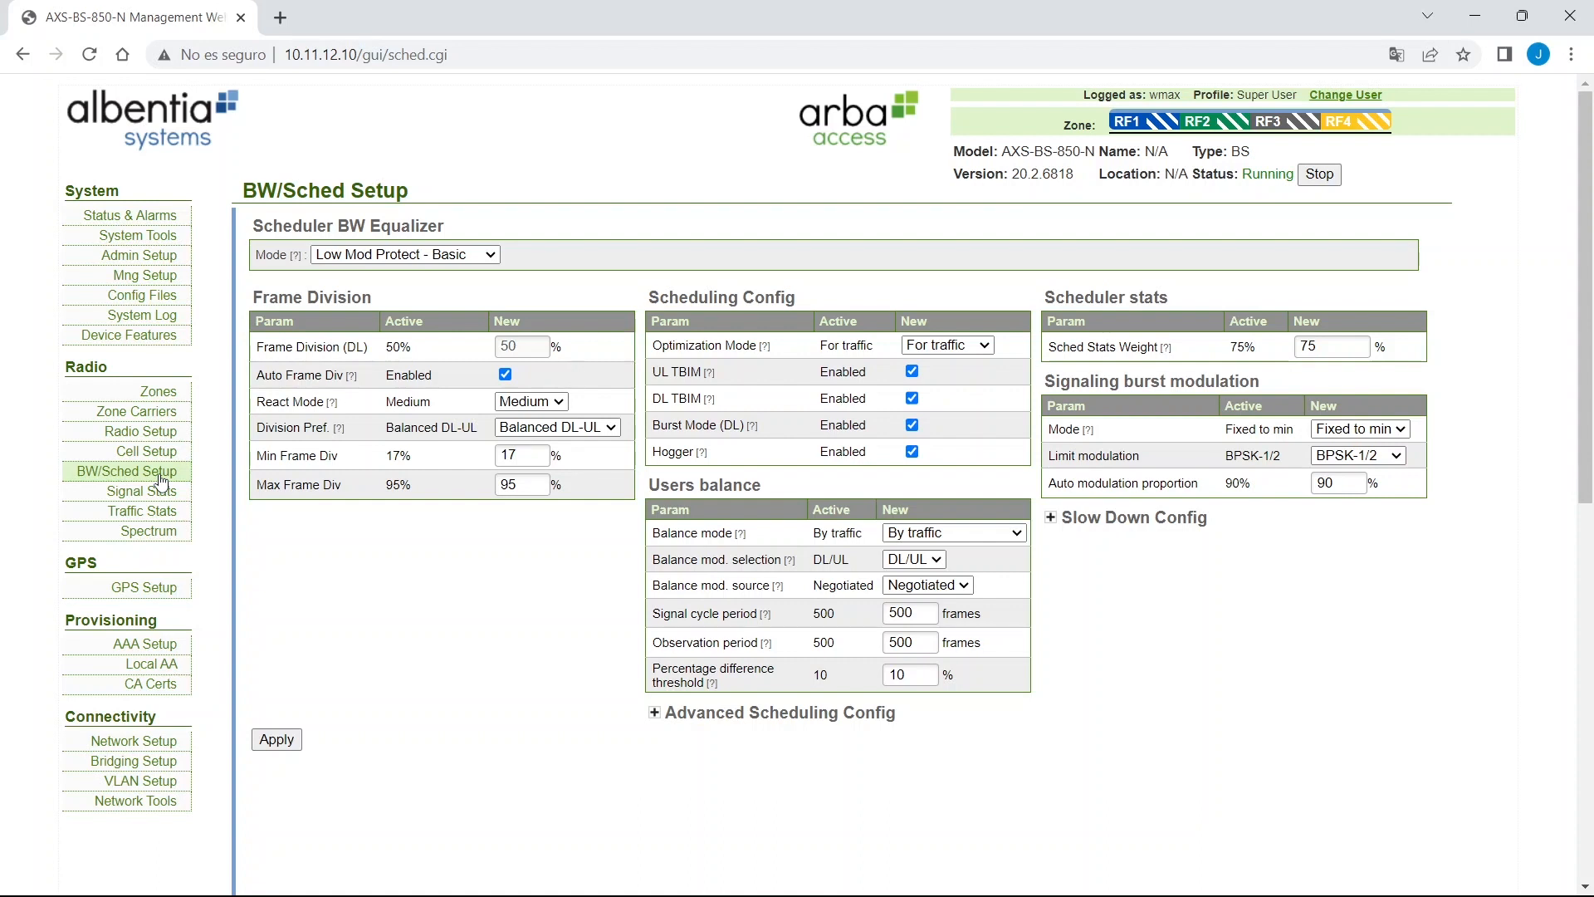
drag(251, 298, 593, 451)
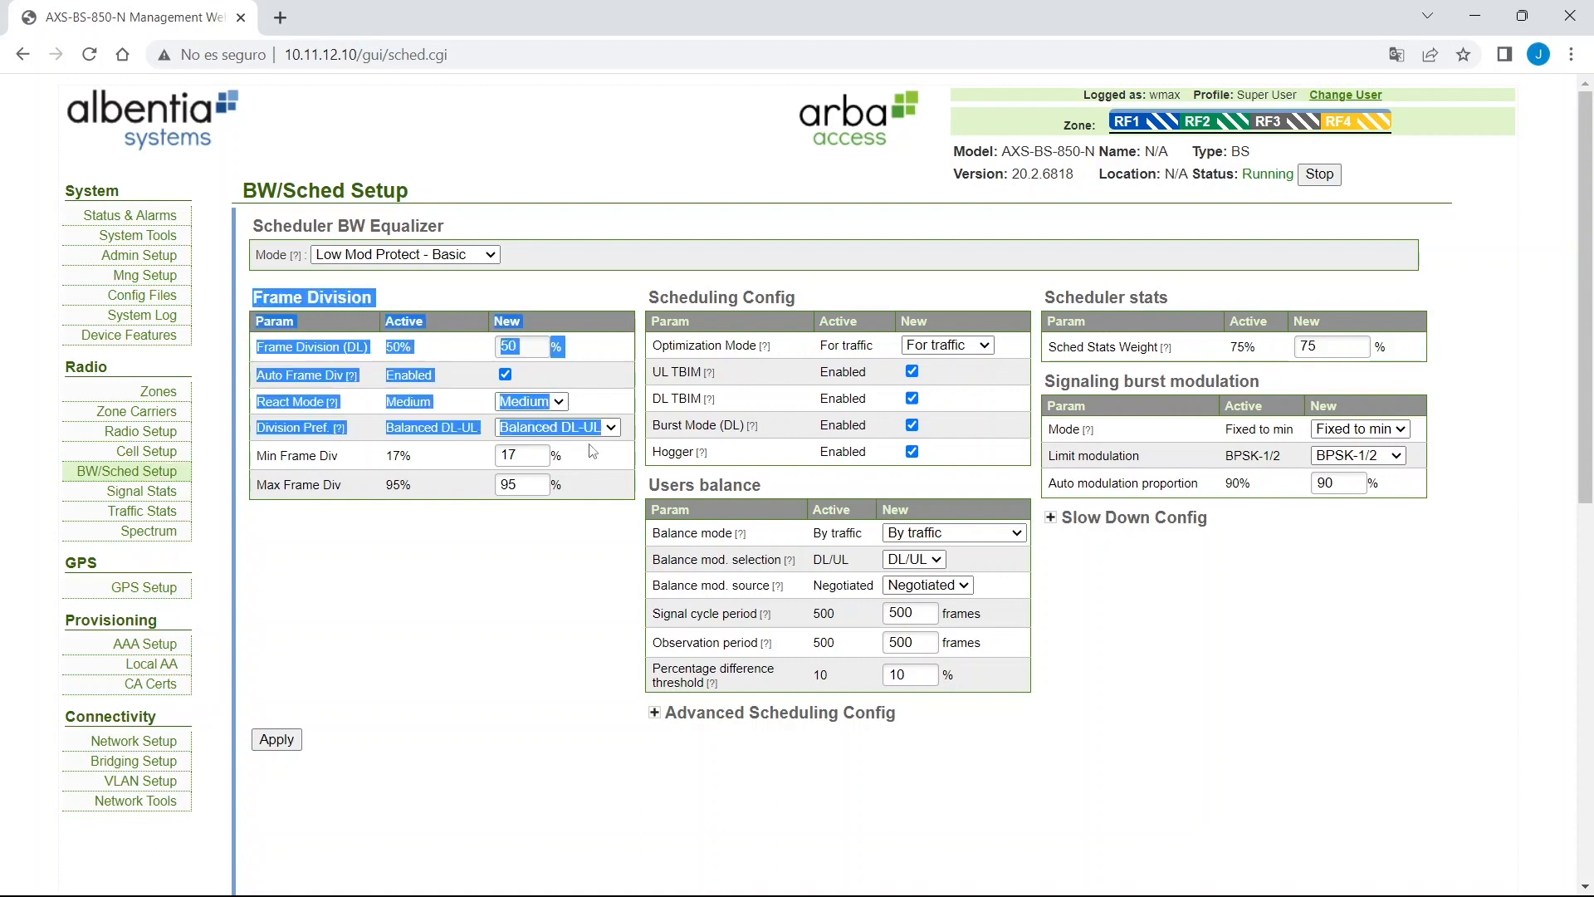
click(594, 560)
drag(254, 375, 531, 383)
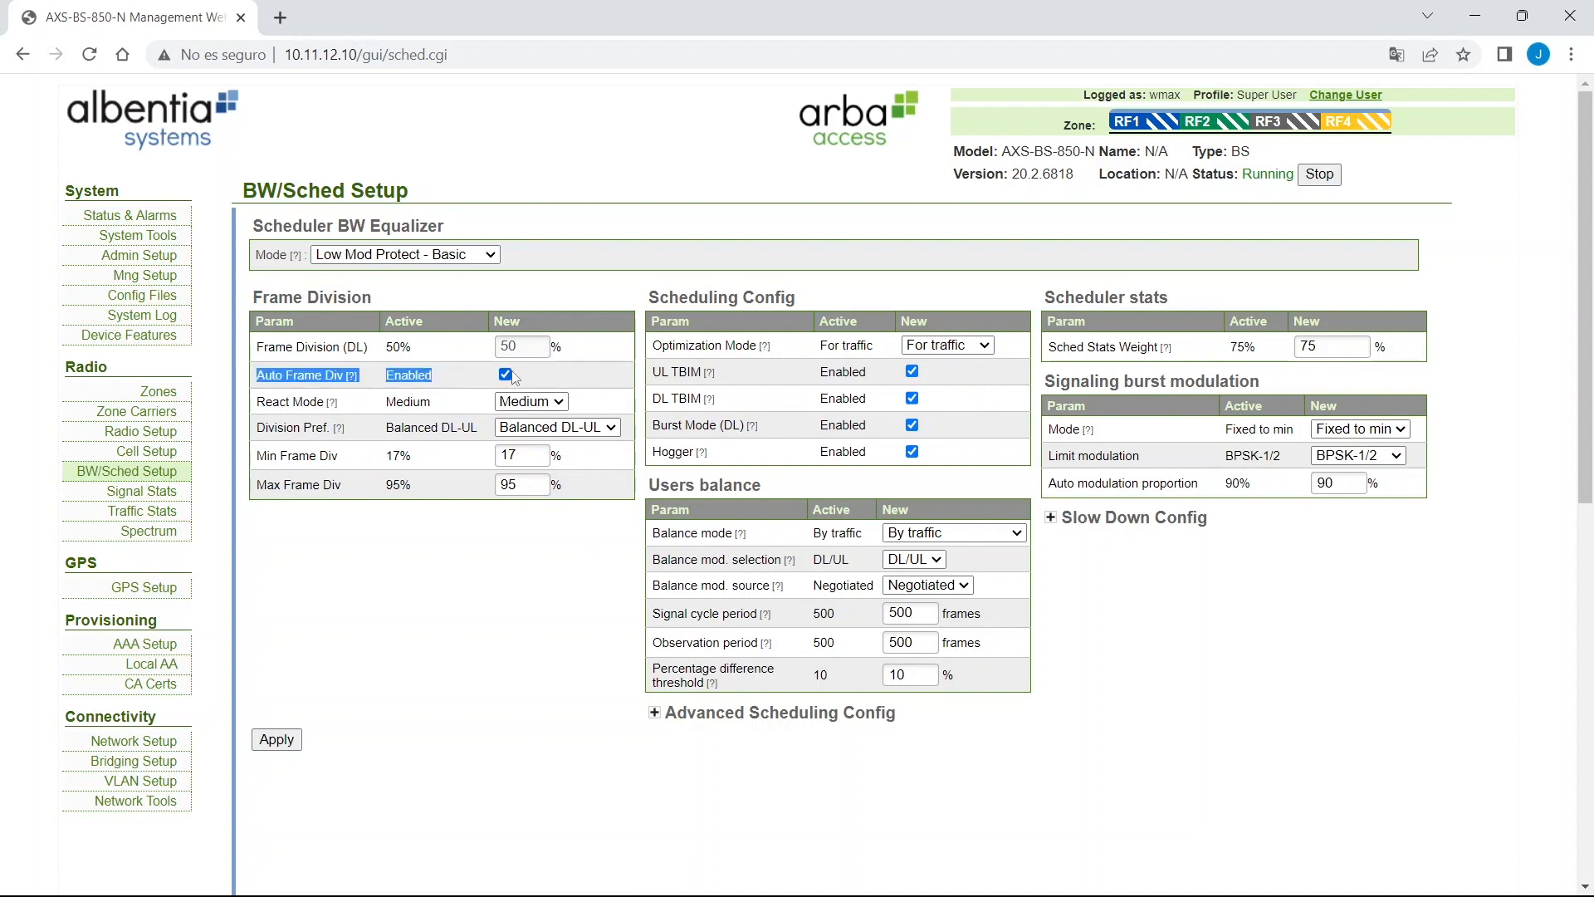
Review Min Frame Div 17 and Max Frame Div 95, then switch off Auto Frame Div.
click(535, 455)
click(538, 484)
click(544, 456)
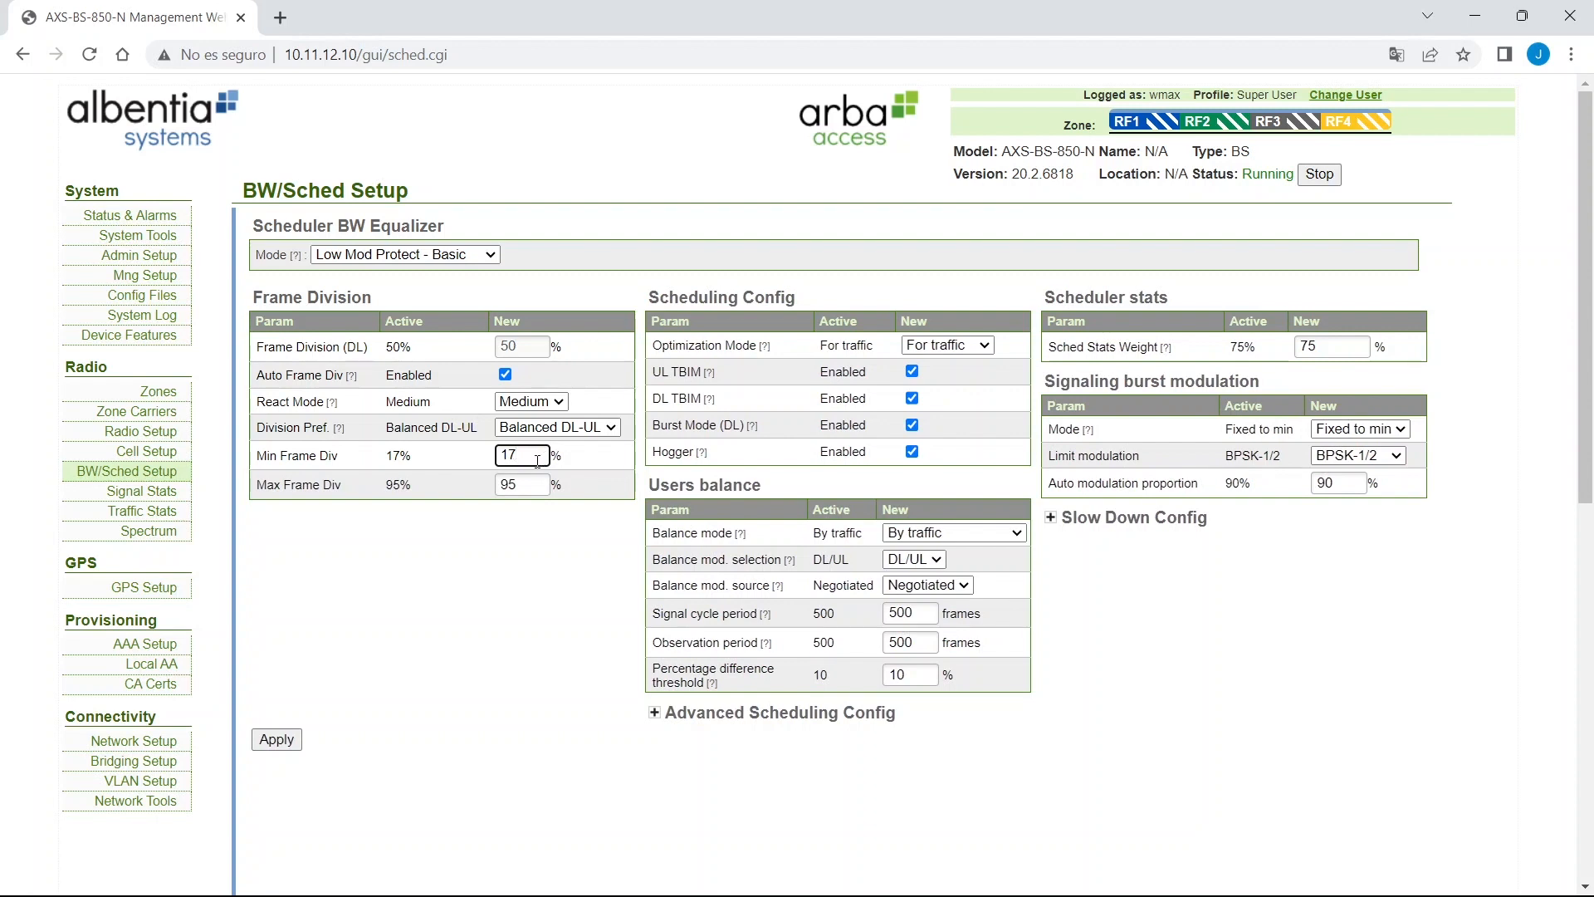
click(536, 484)
click(544, 455)
click(531, 484)
click(530, 460)
double_click(530, 460)
double_click(524, 487)
click(565, 390)
click(505, 374)
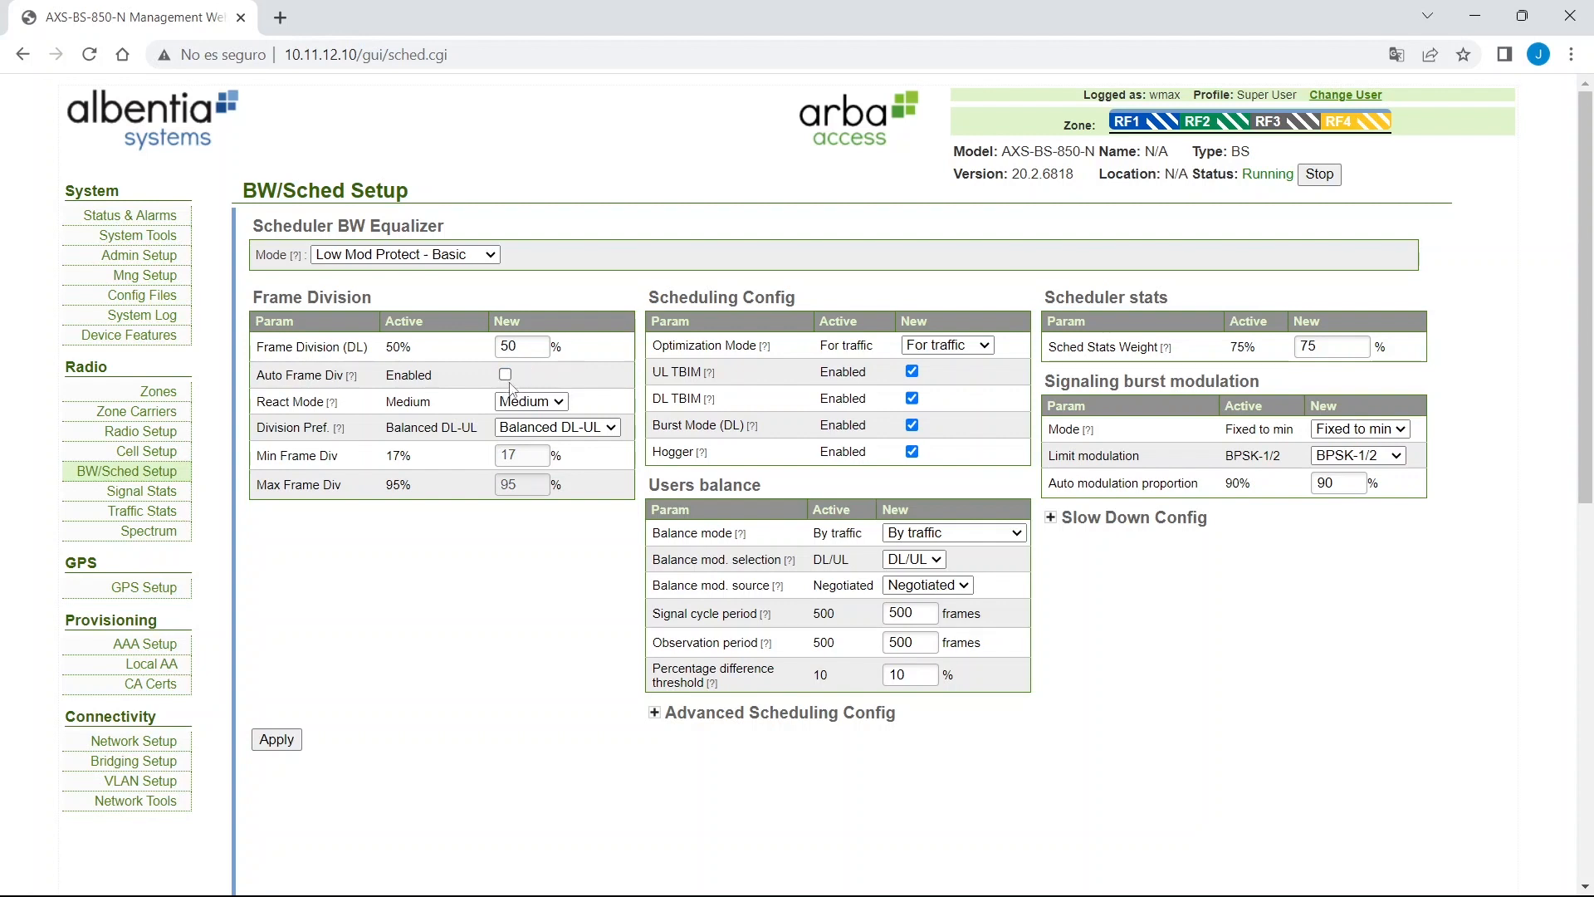
Change Frame Division (DL) from 50 to 30% and apply the scheduler settings.
click(521, 347)
drag(264, 347, 439, 350)
click(531, 348)
click(362, 346)
click(543, 344)
key(BackSpace)
key(BackSpace)
text(30)
click(278, 740)
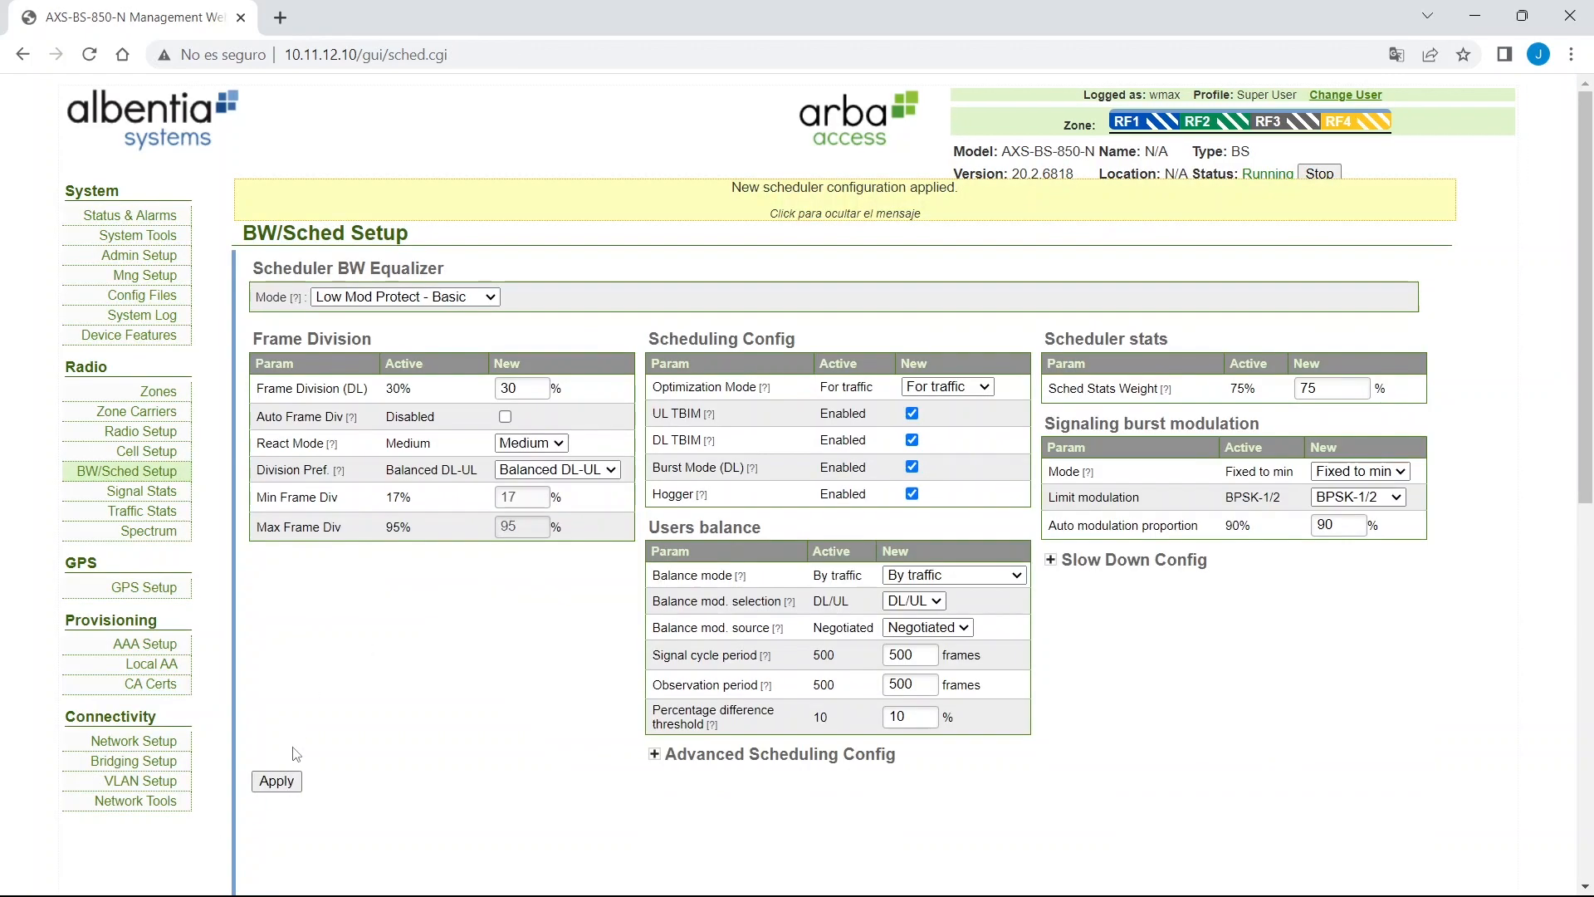
Turn Auto Frame Div back on, set Max Frame Div from 95 to 30, and apply.
click(505, 417)
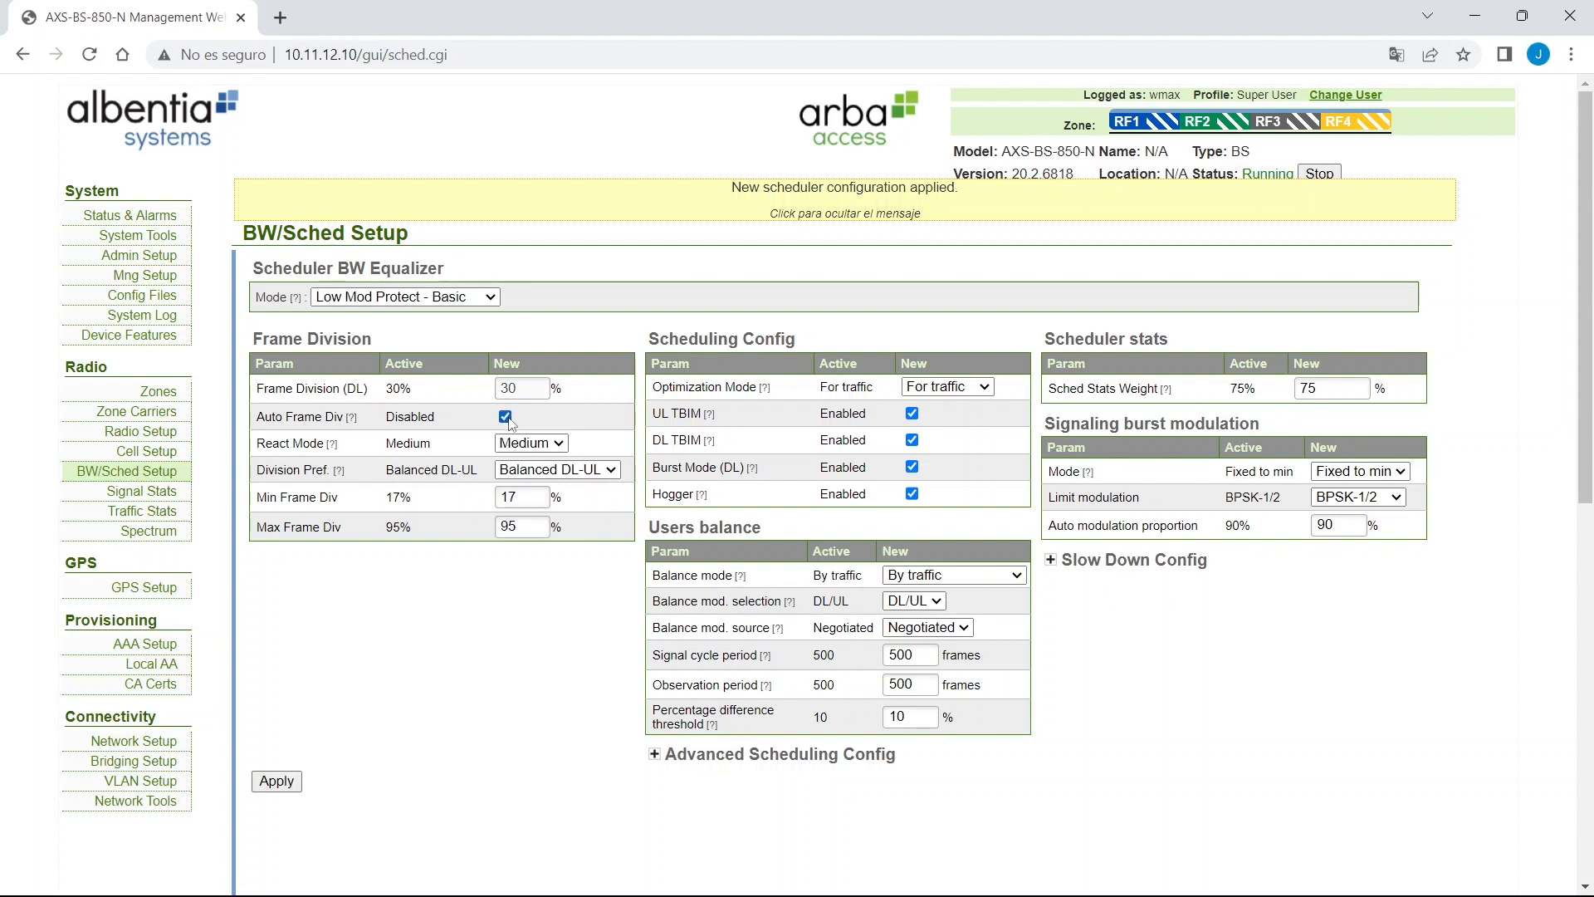
double_click(524, 526)
text(30)
click(278, 789)
Save the configuration with the new frame division limits to 'default' in Config Files.
click(158, 300)
click(272, 383)
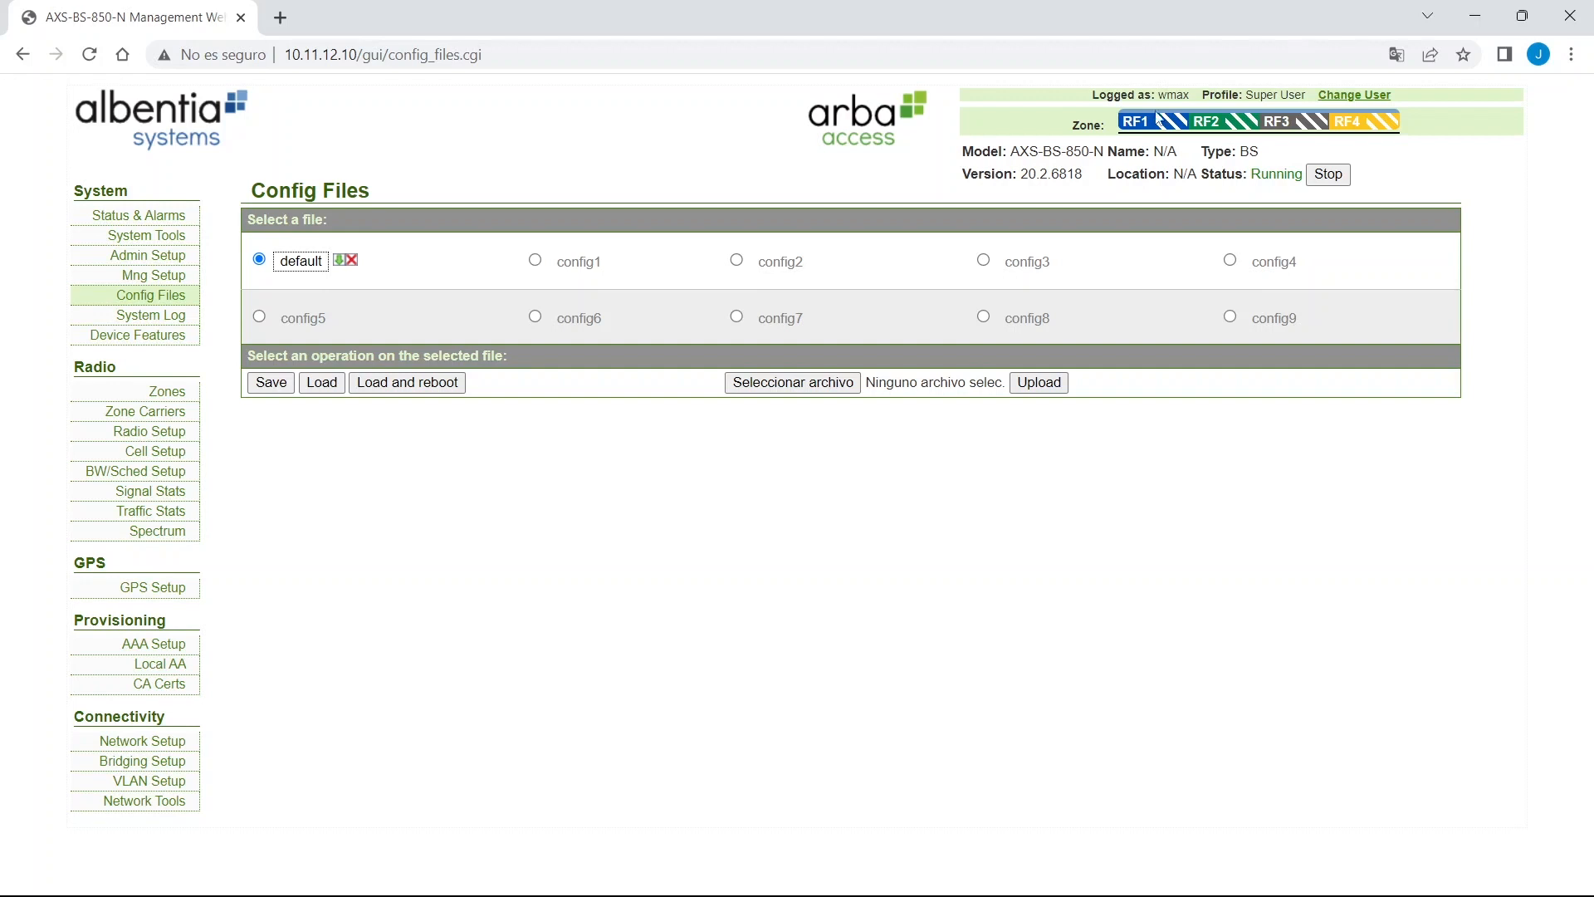
Open Local AA under Provisioning and use Save DB in AA Local Database Management.
click(159, 665)
scroll(281, 563, down, 2)
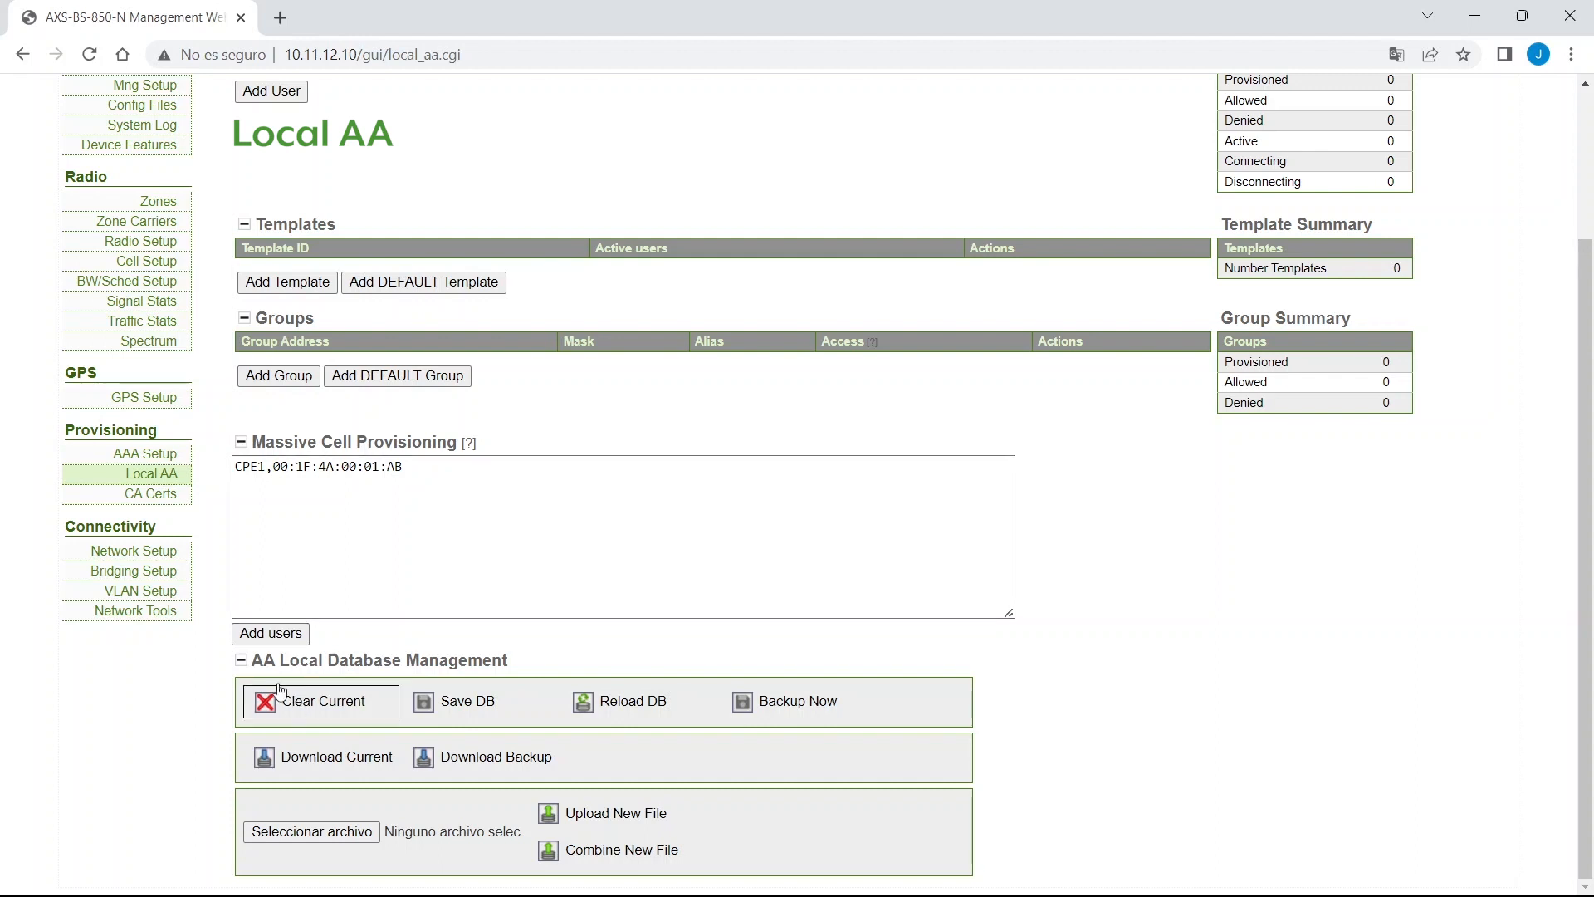
triple_click(270, 660)
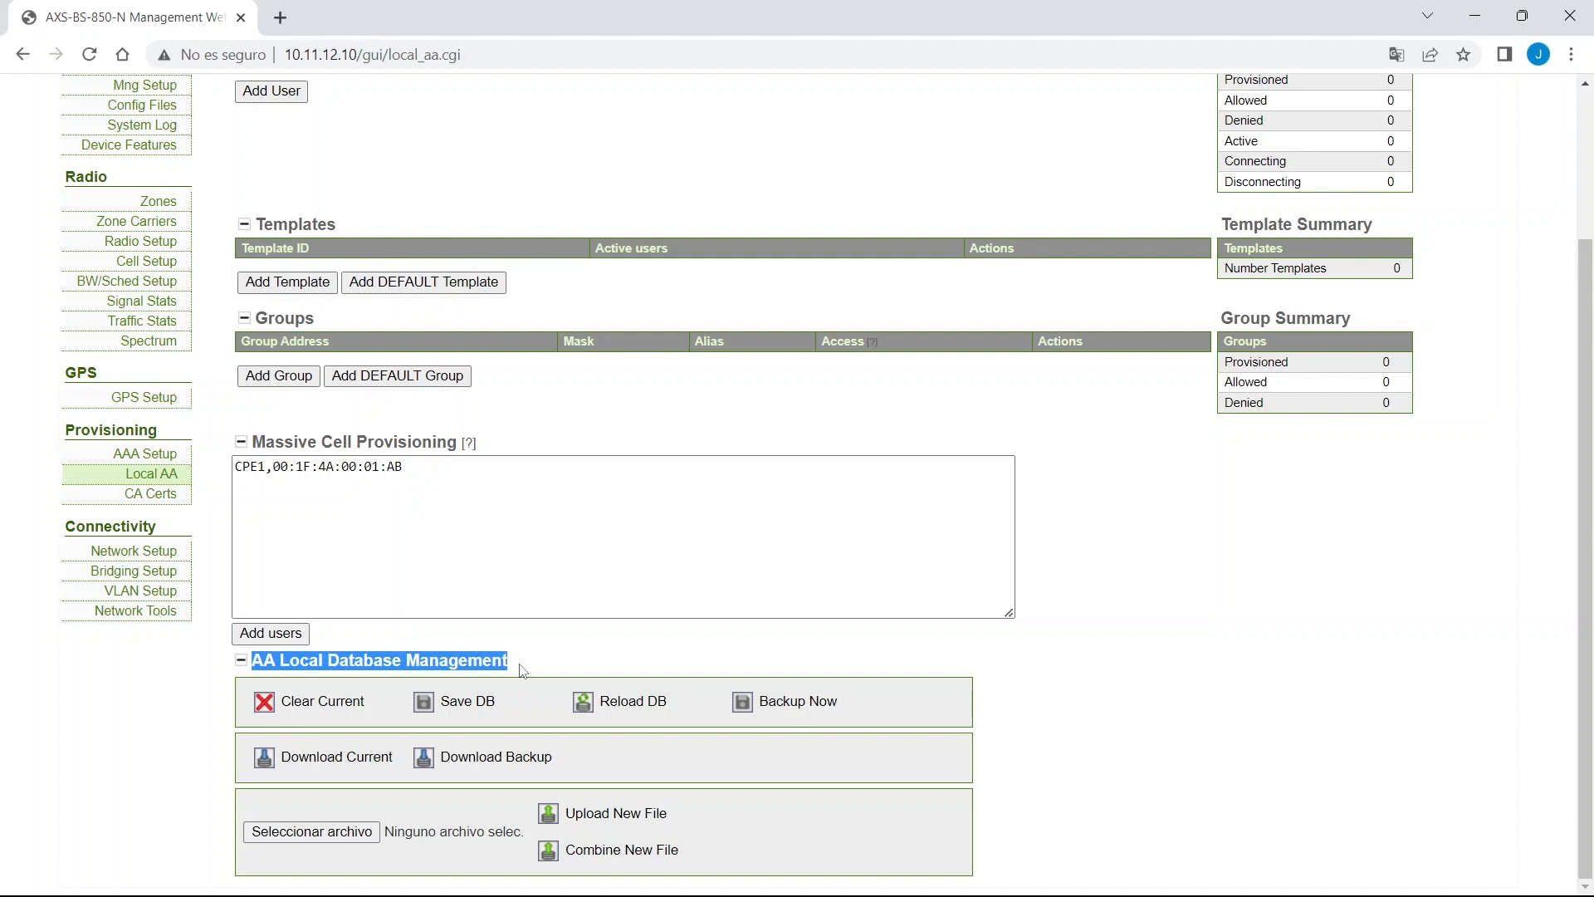
click(501, 697)
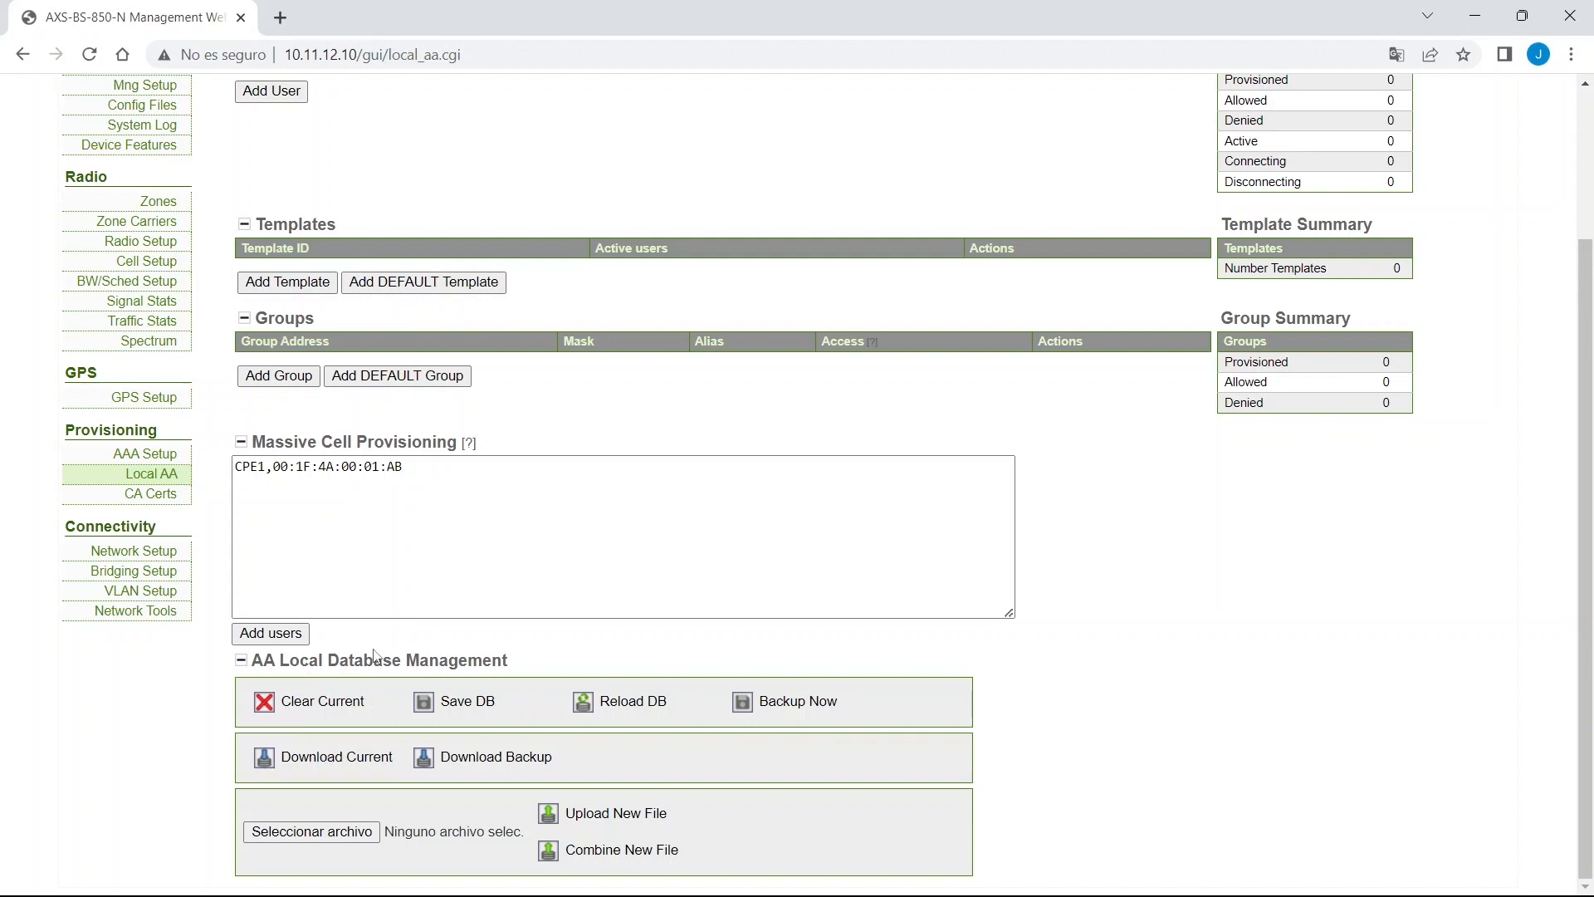
Scroll up to the Local AA Templates section and add a new template (alias template_).
scroll(374, 656, up, 3)
double_click(332, 415)
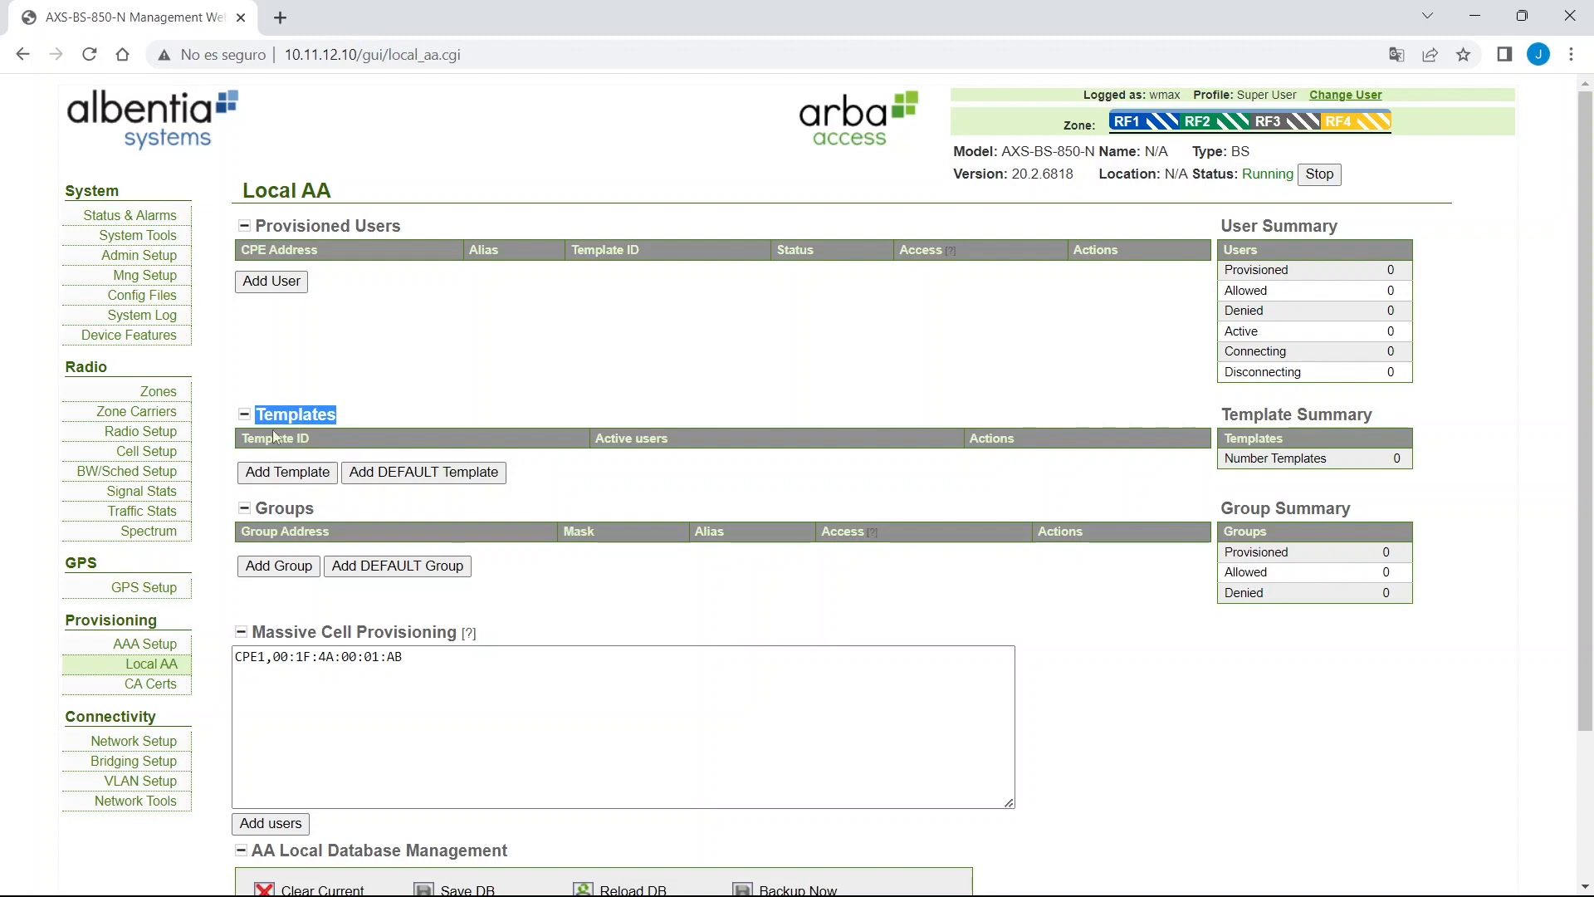
click(301, 474)
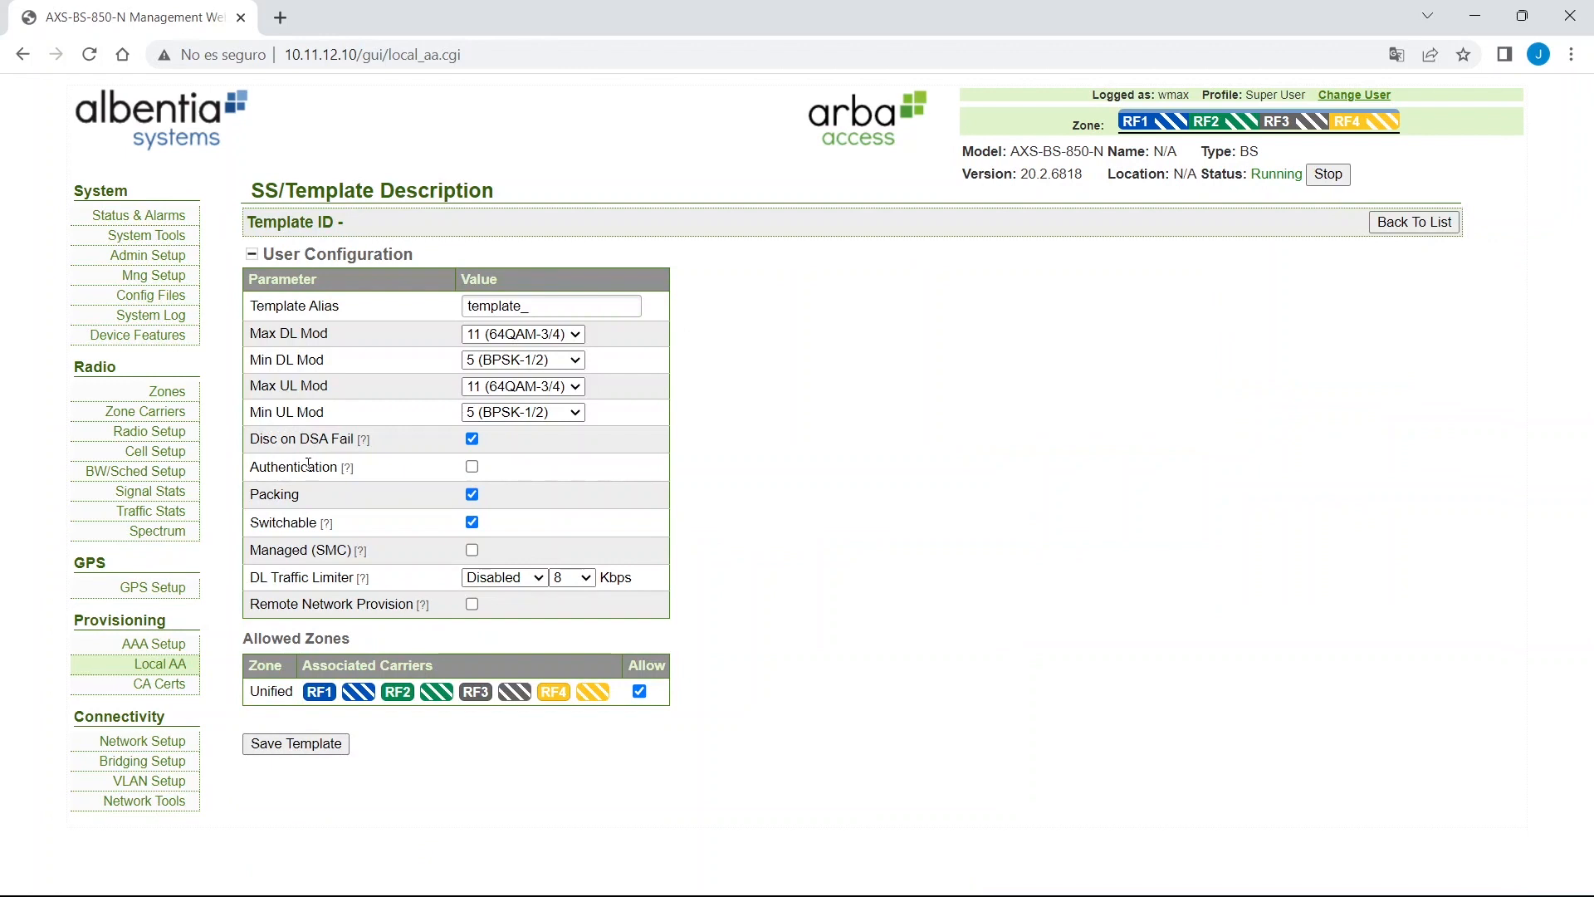
Save the template as plantilla_camaras and check that its DL and UL Services lists are empty.
double_click(534, 312)
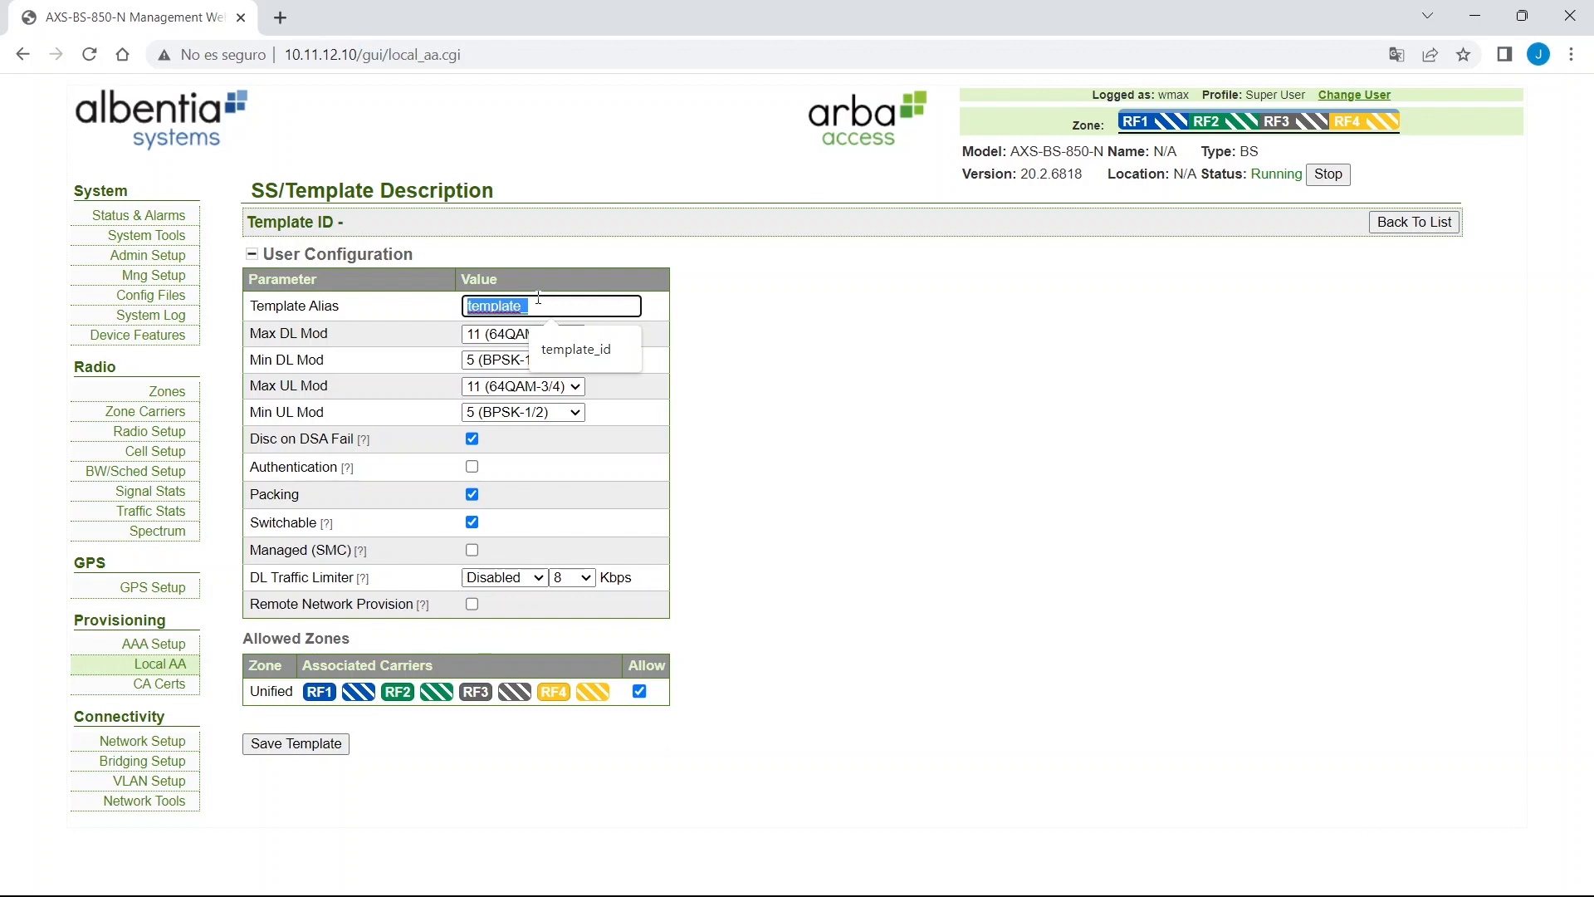
text(plantilla)
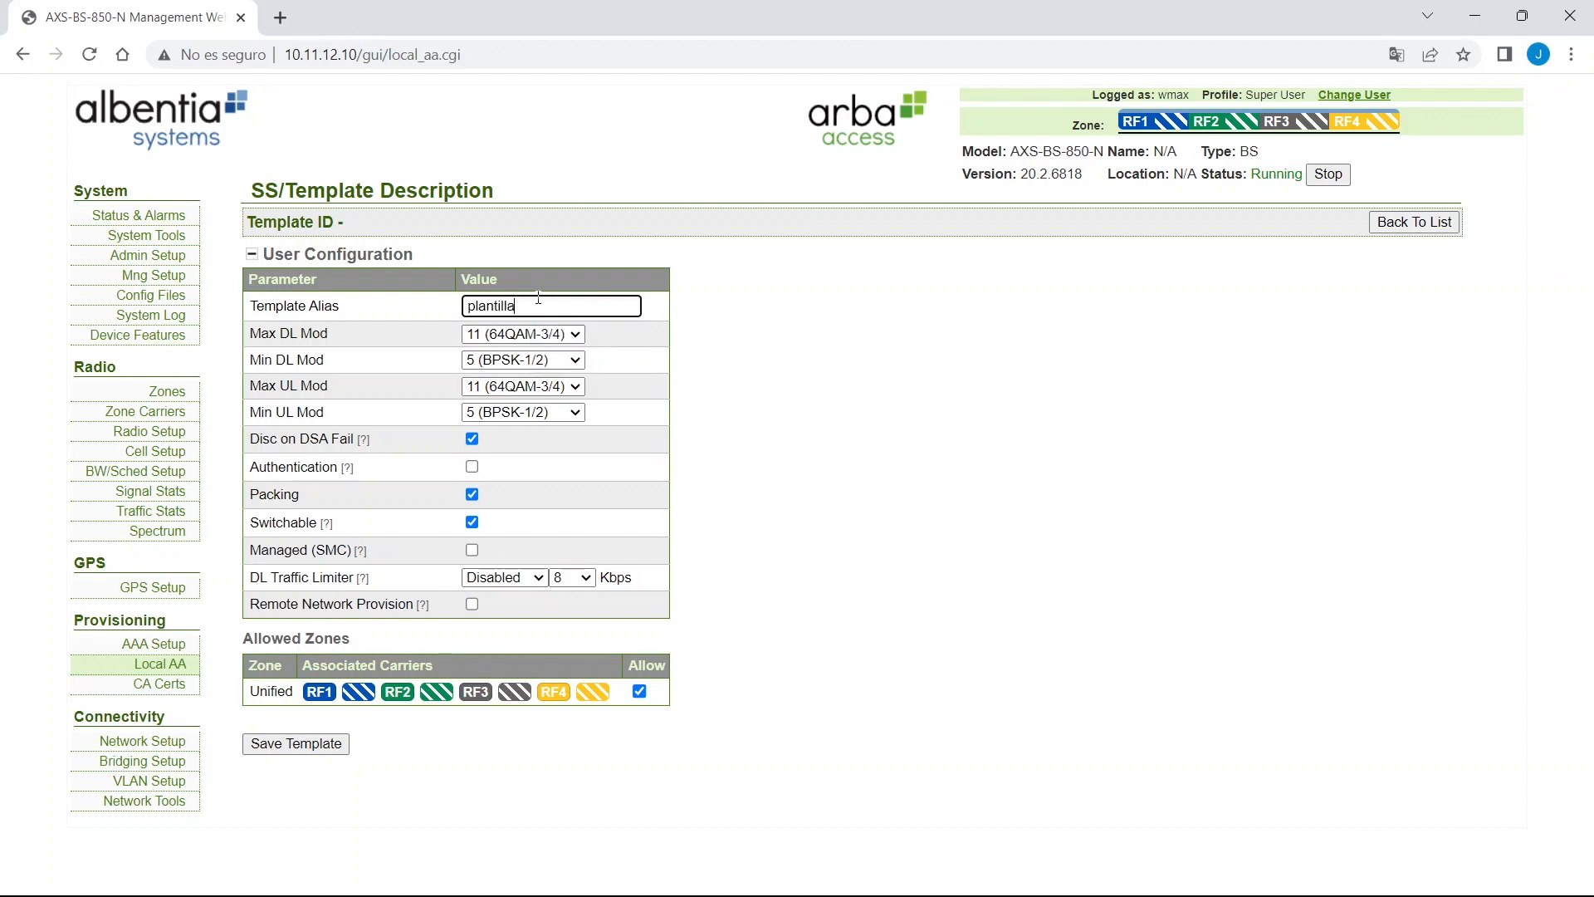
text(_camaras)
click(324, 750)
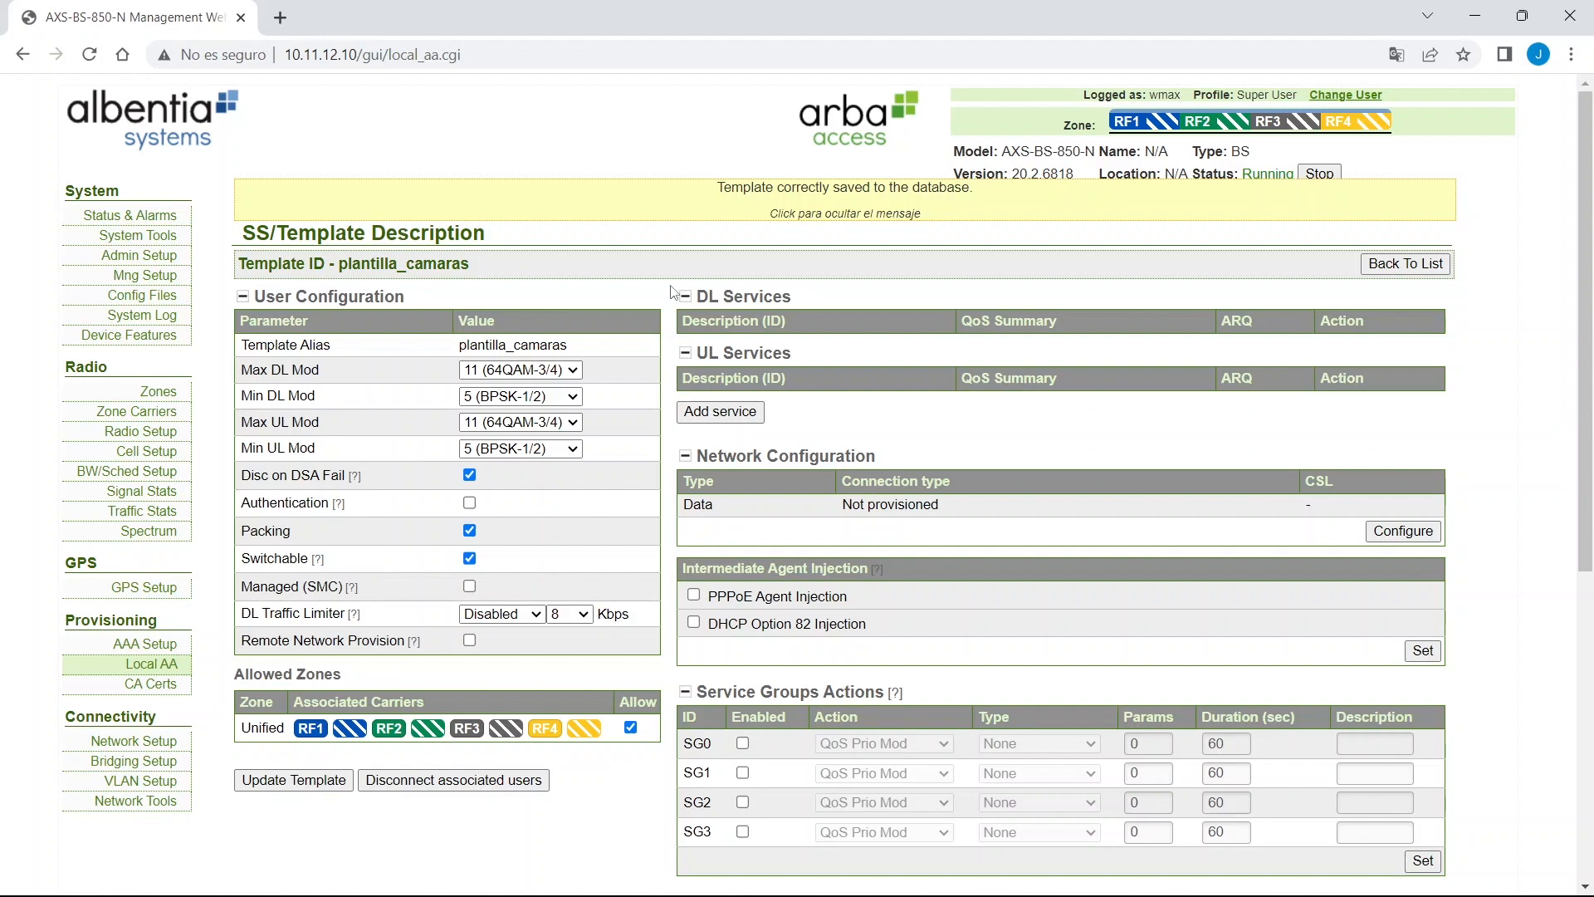
drag(678, 290, 821, 415)
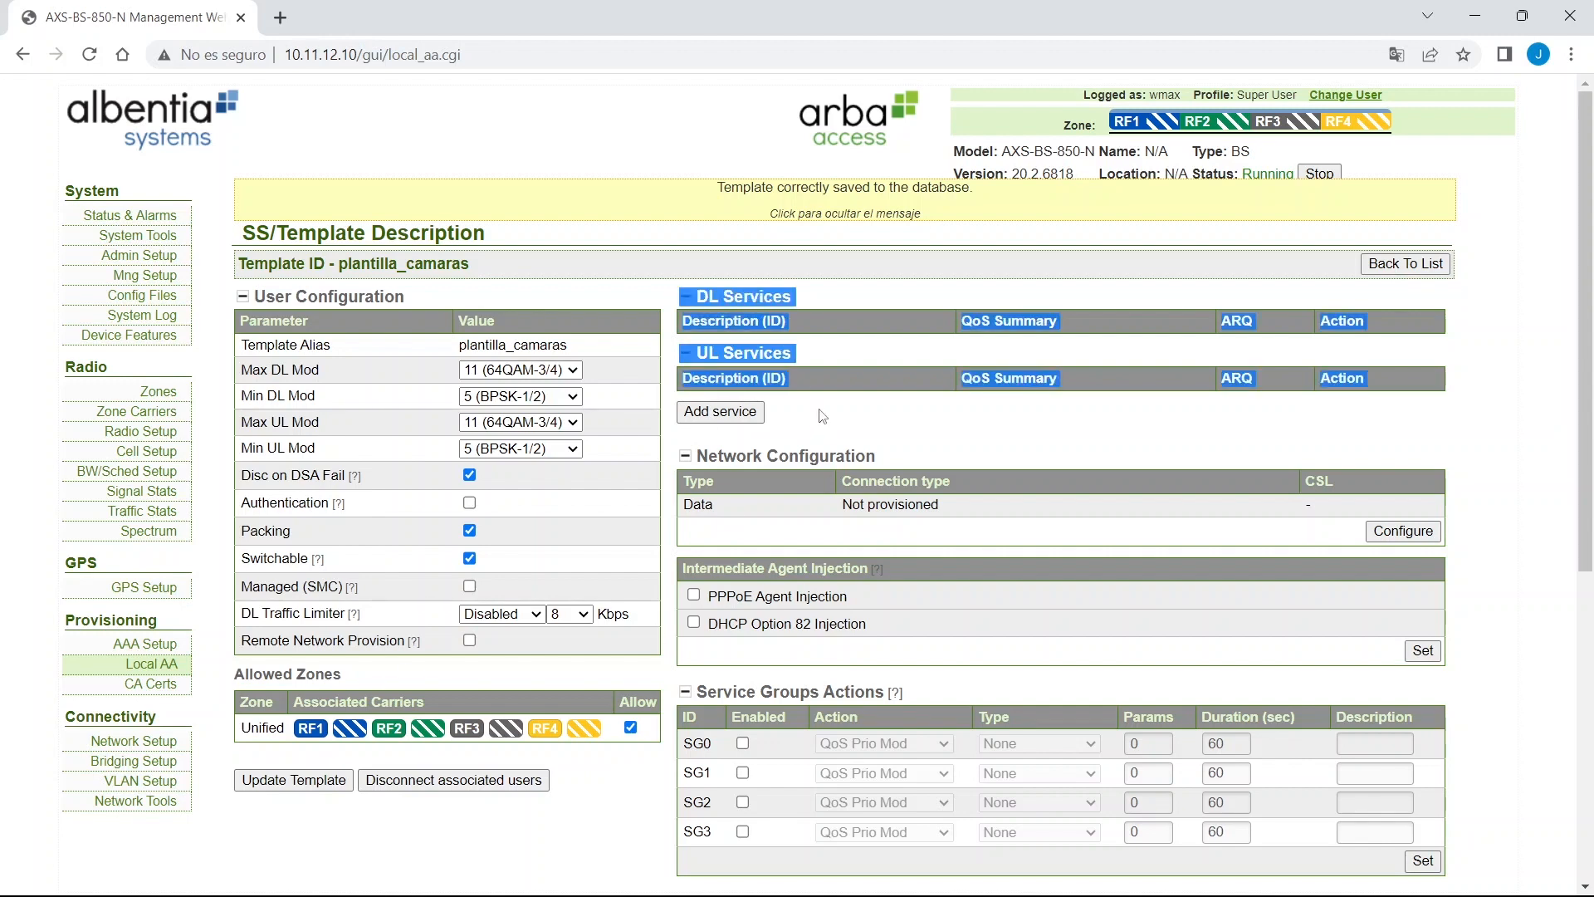
click(882, 321)
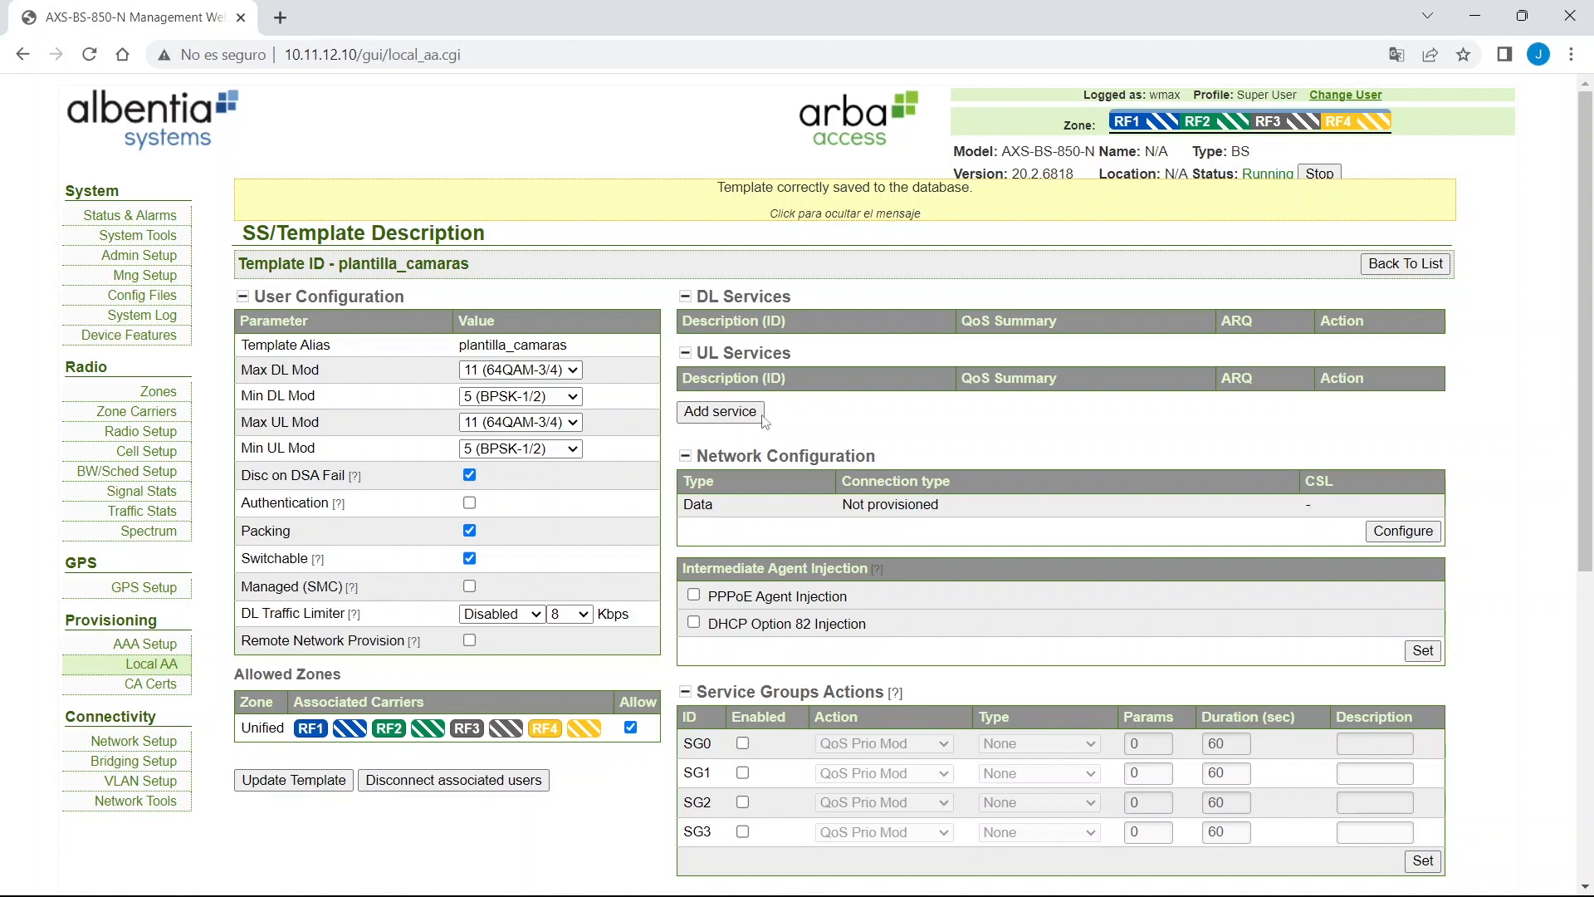
click(719, 411)
Add a downlink (Tx) service datos_DL with a 2048 Kbps maximum rate, then return to the template.
click(602, 324)
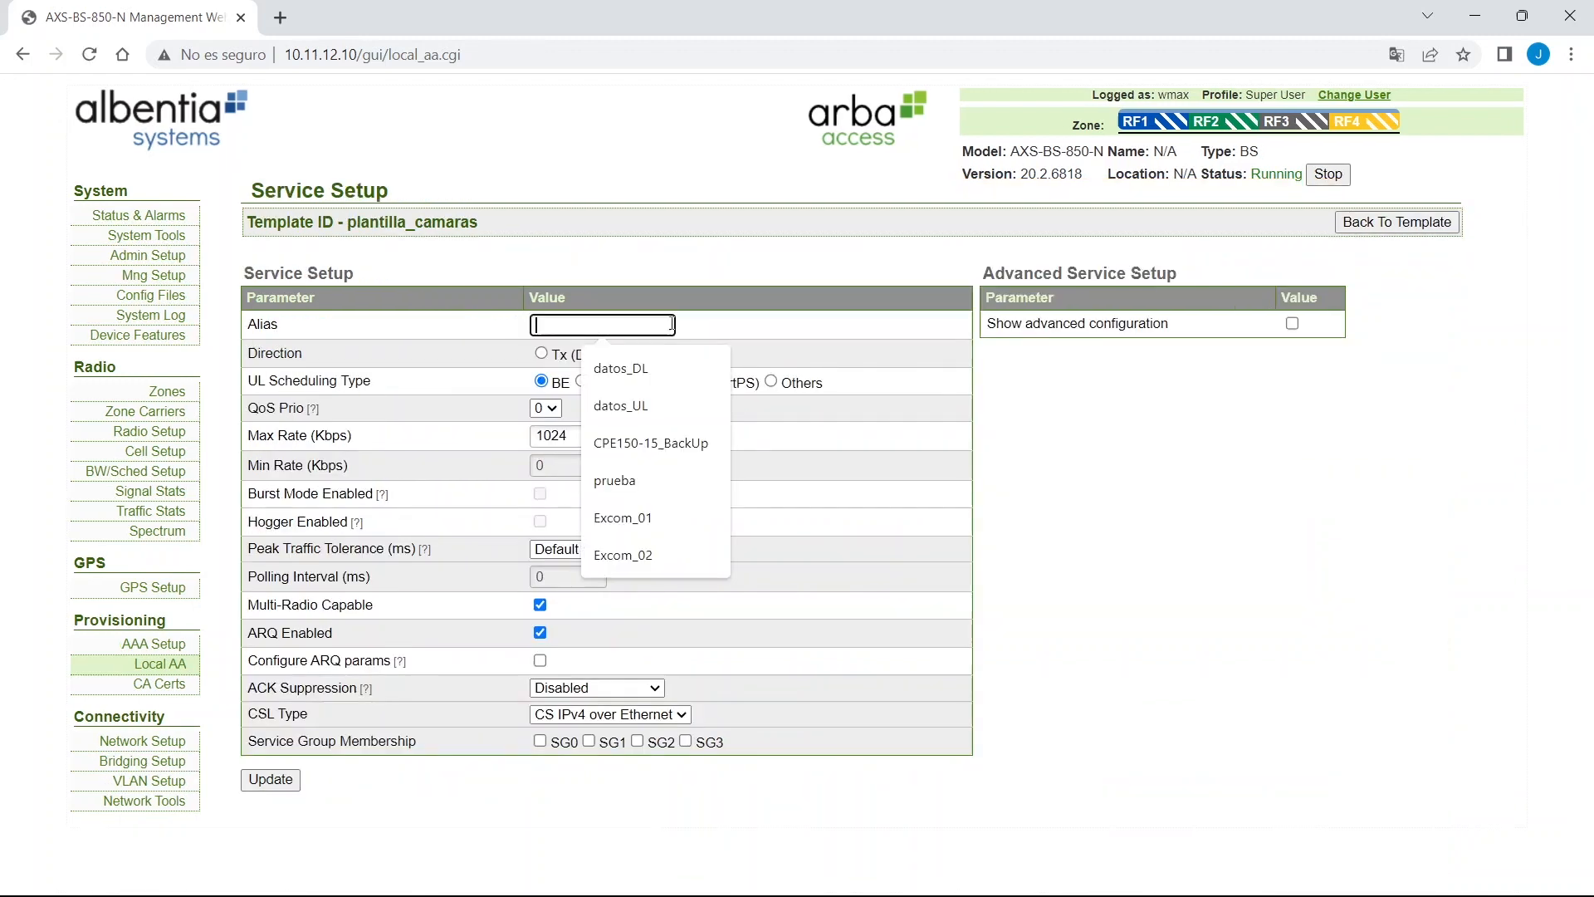
click(650, 368)
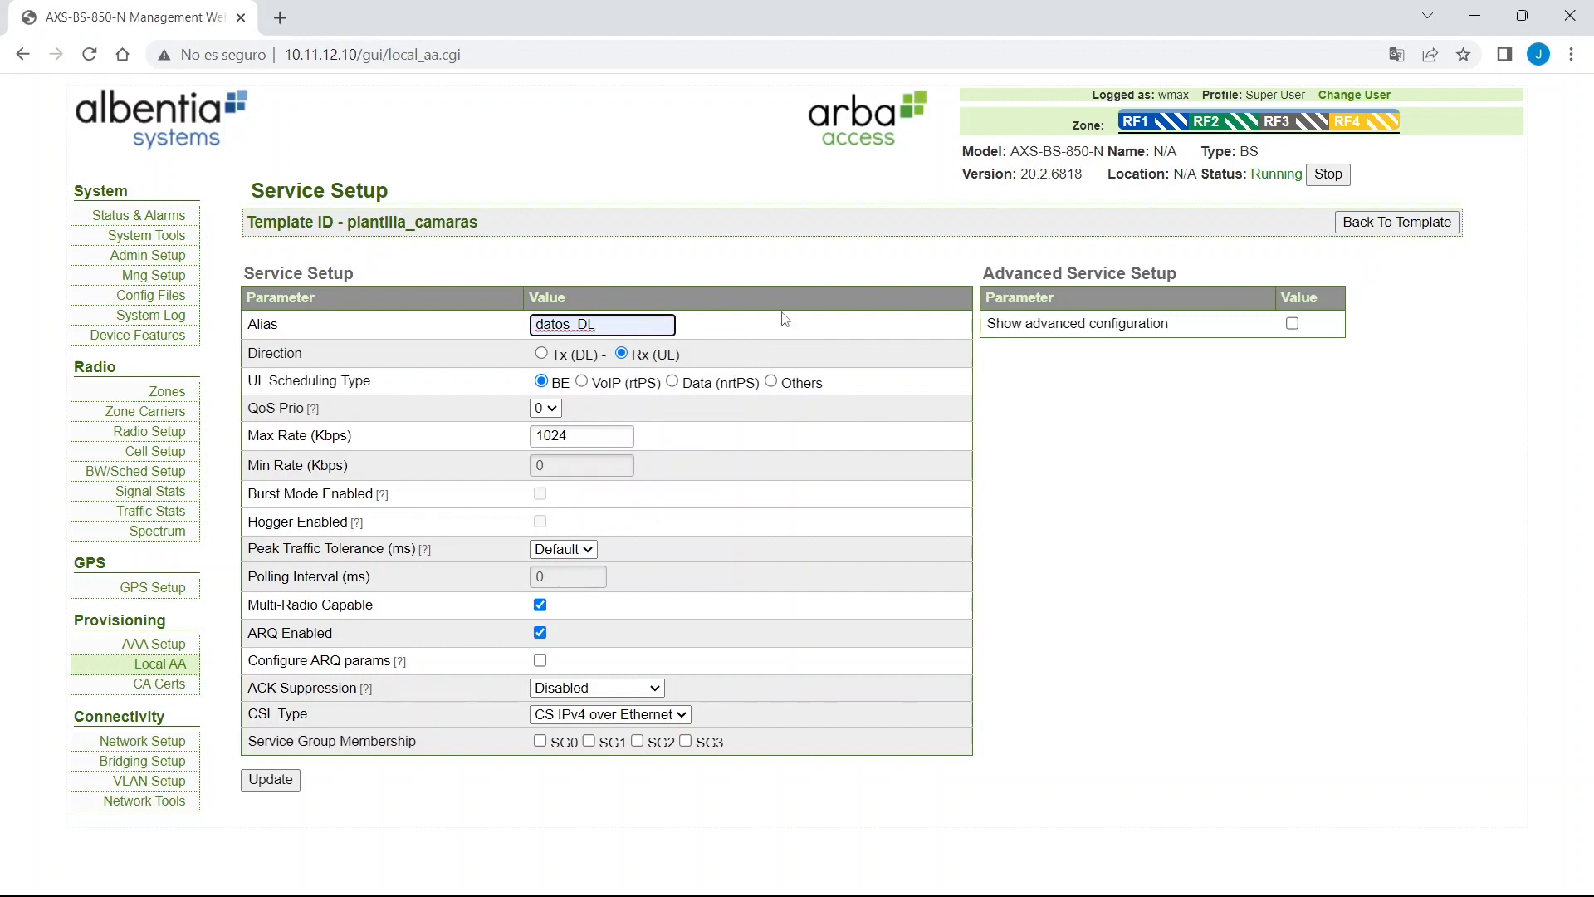
click(541, 355)
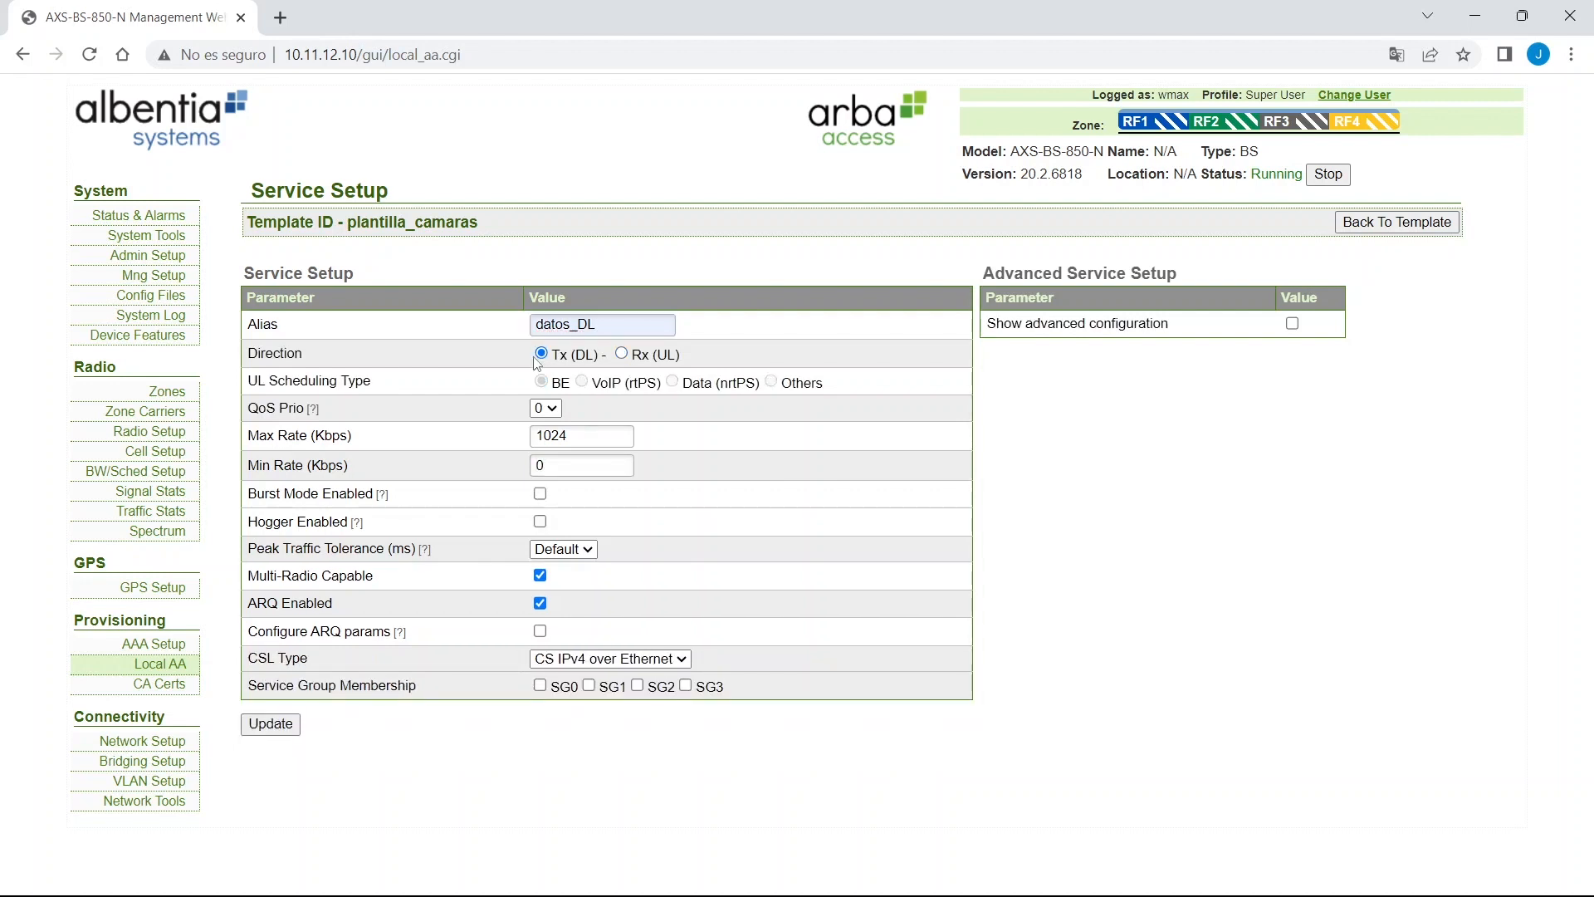
double_click(605, 433)
text(2048)
key(Tab)
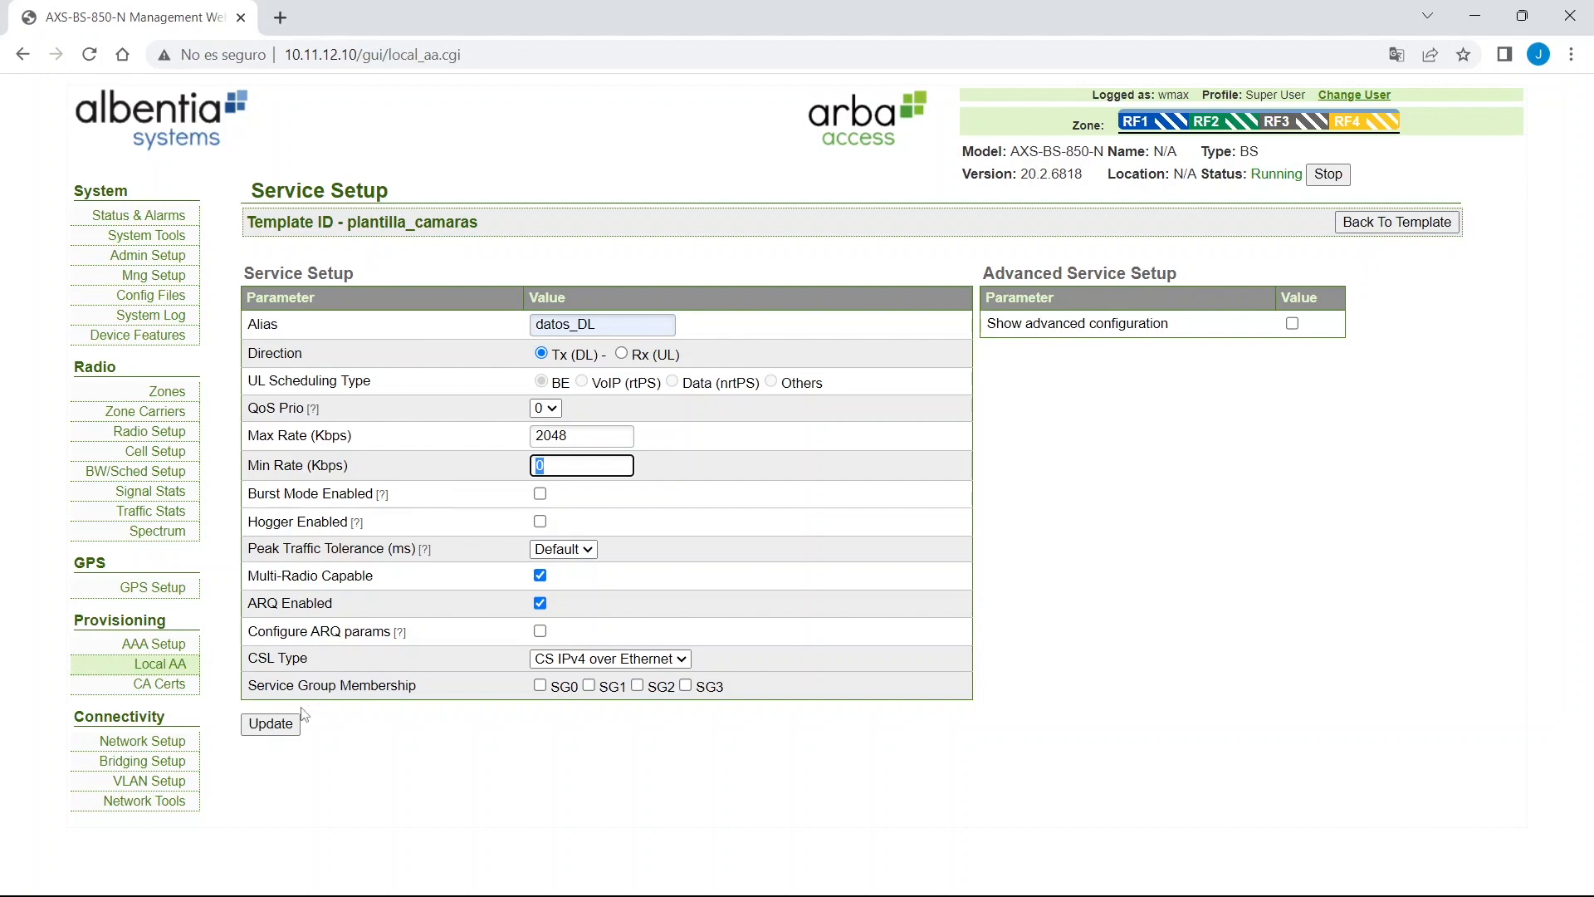
click(274, 725)
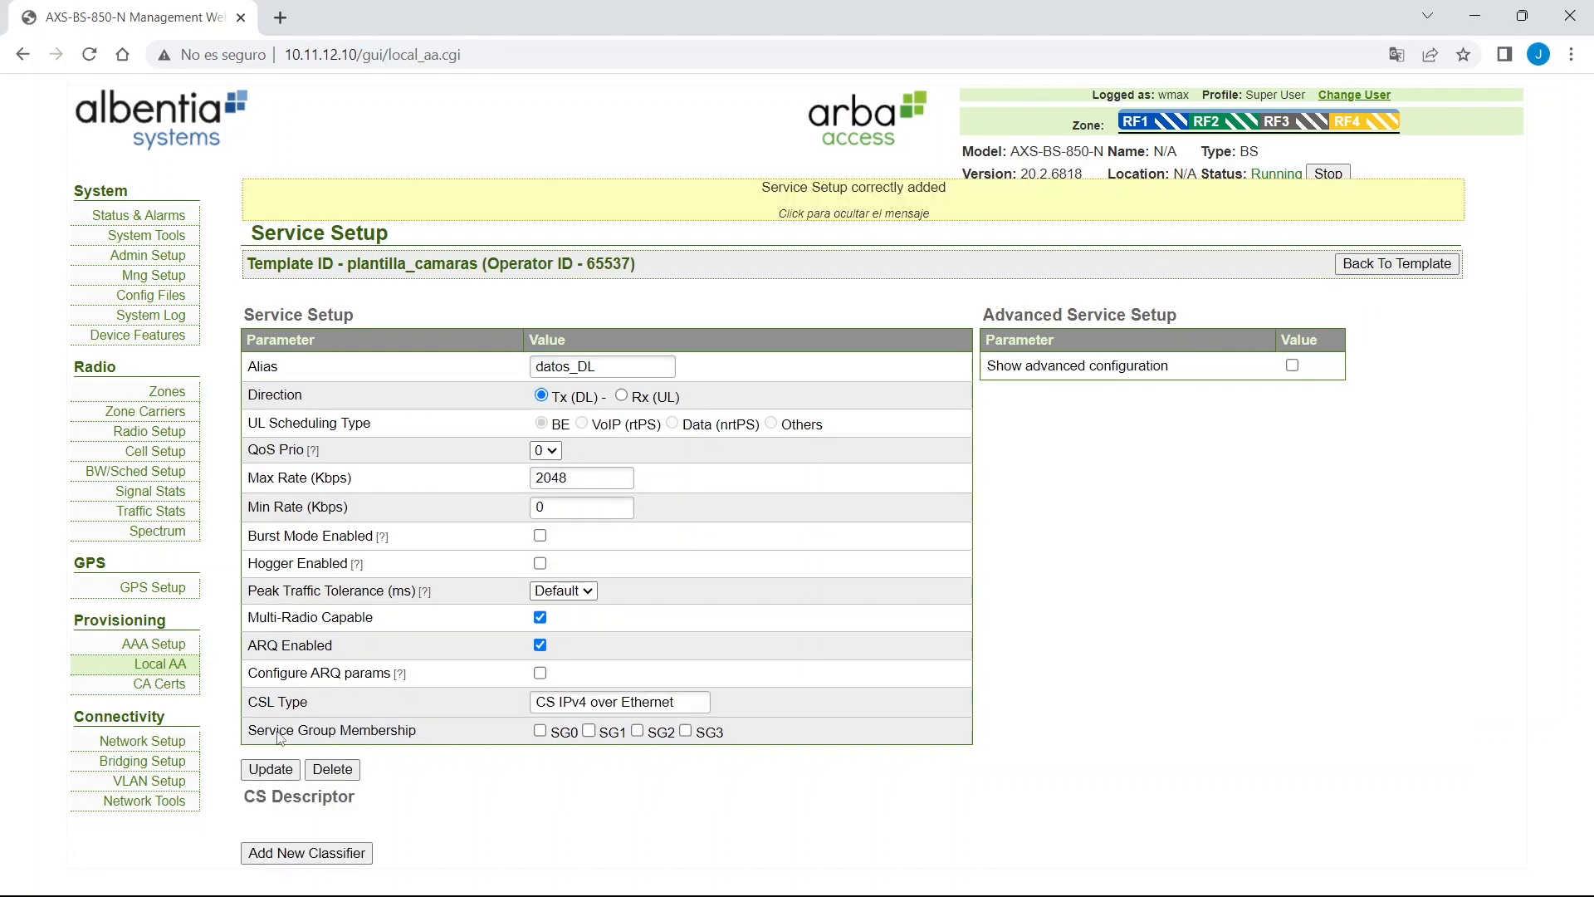
click(1400, 265)
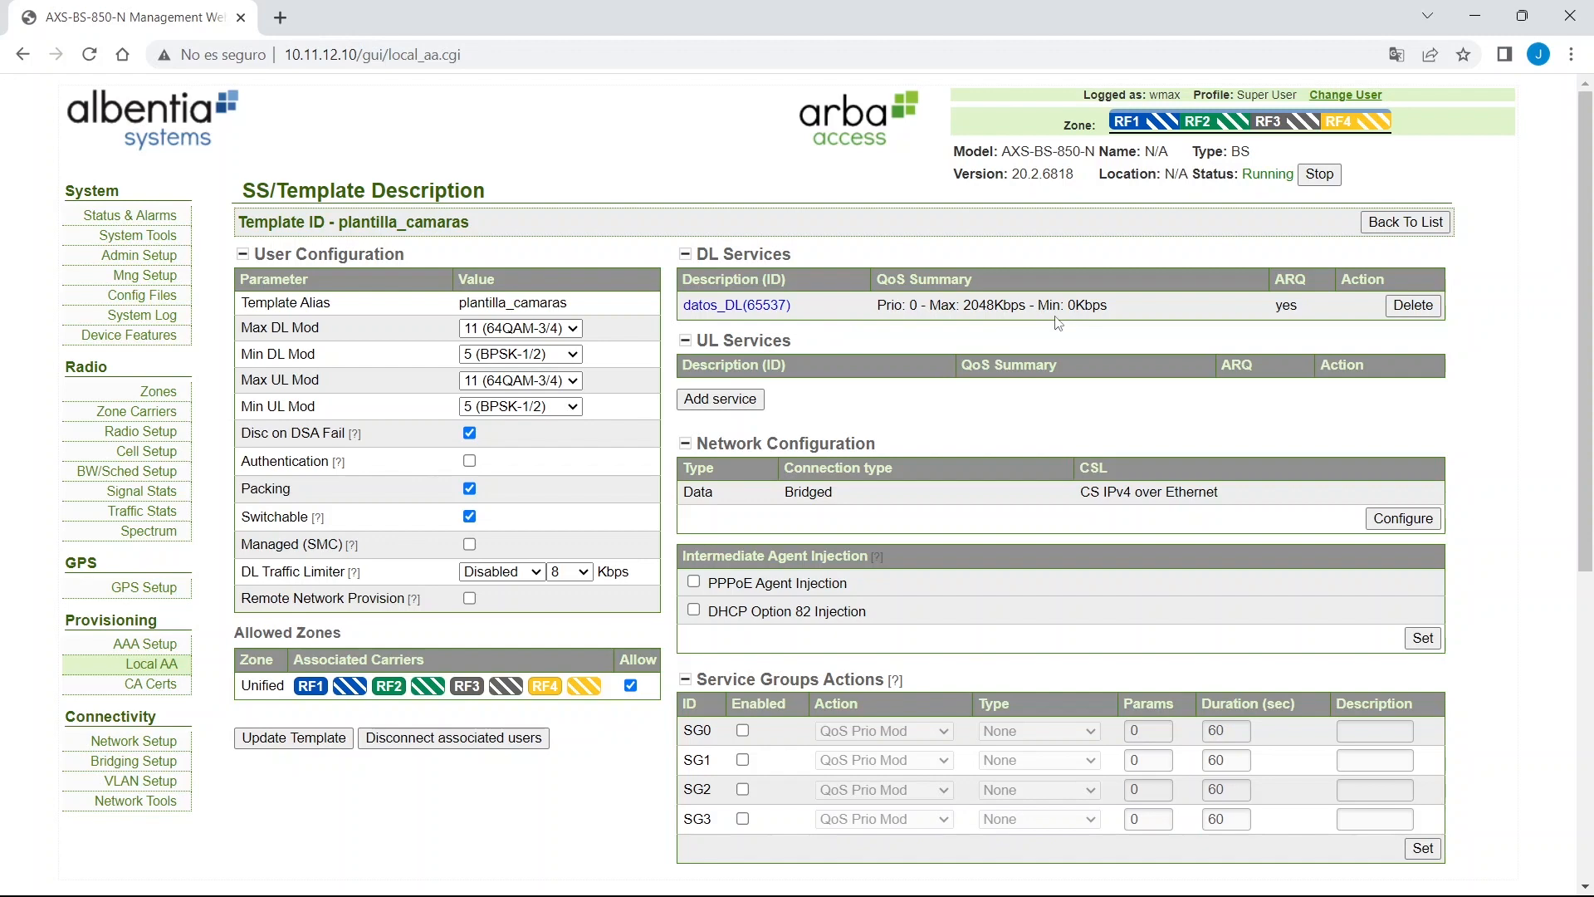
Start a new uplink service named datos_UL with Data (nrtPS) scheduling.
click(745, 399)
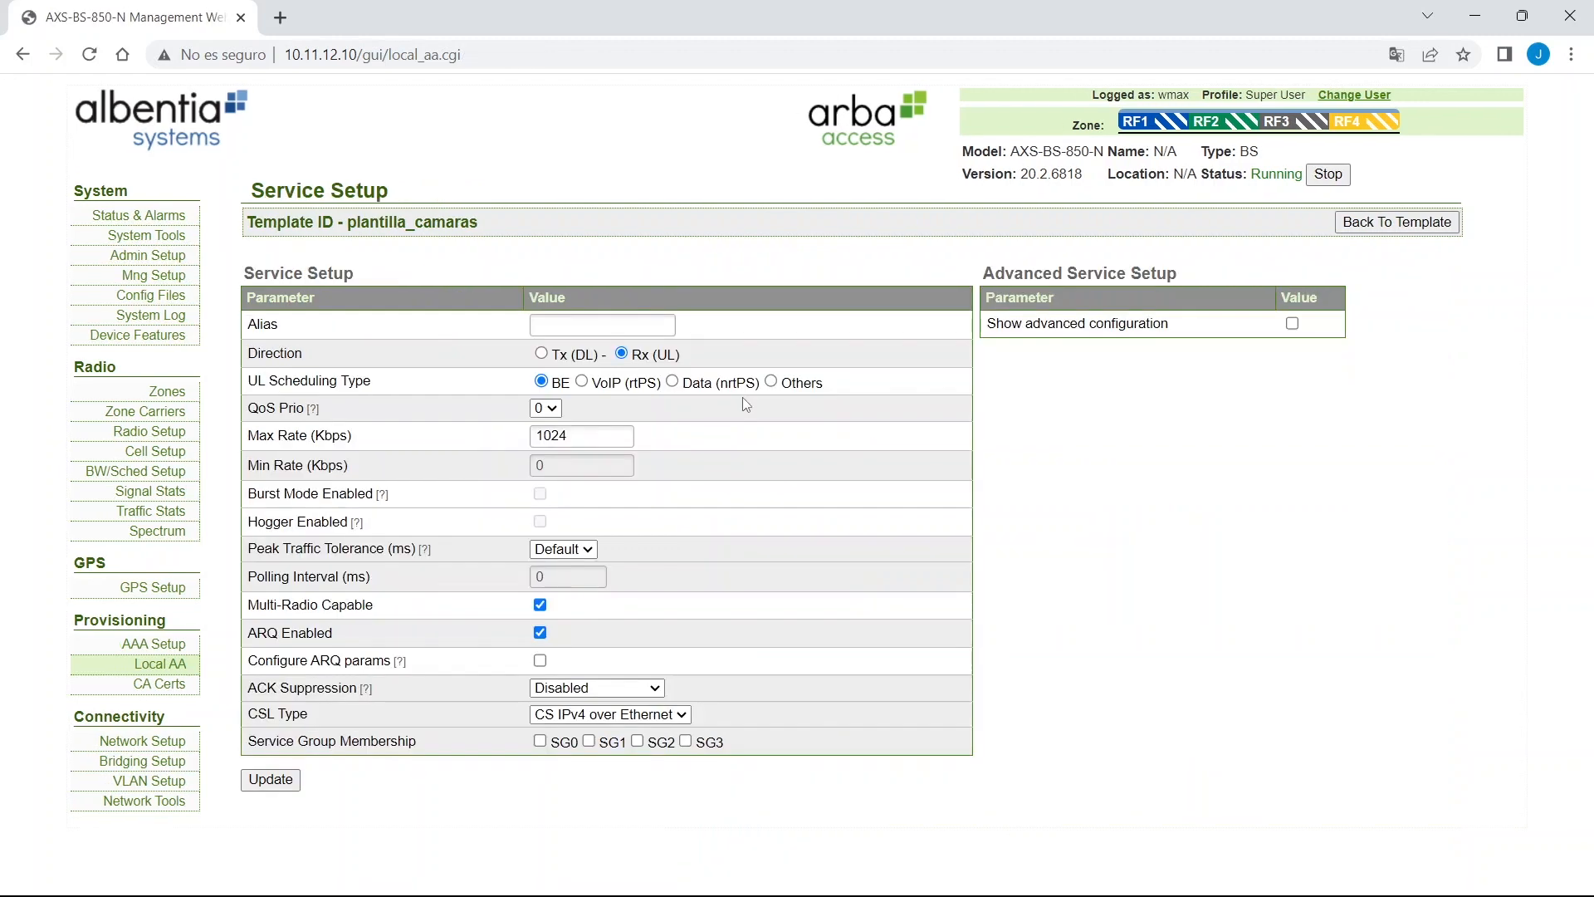
click(602, 325)
click(631, 405)
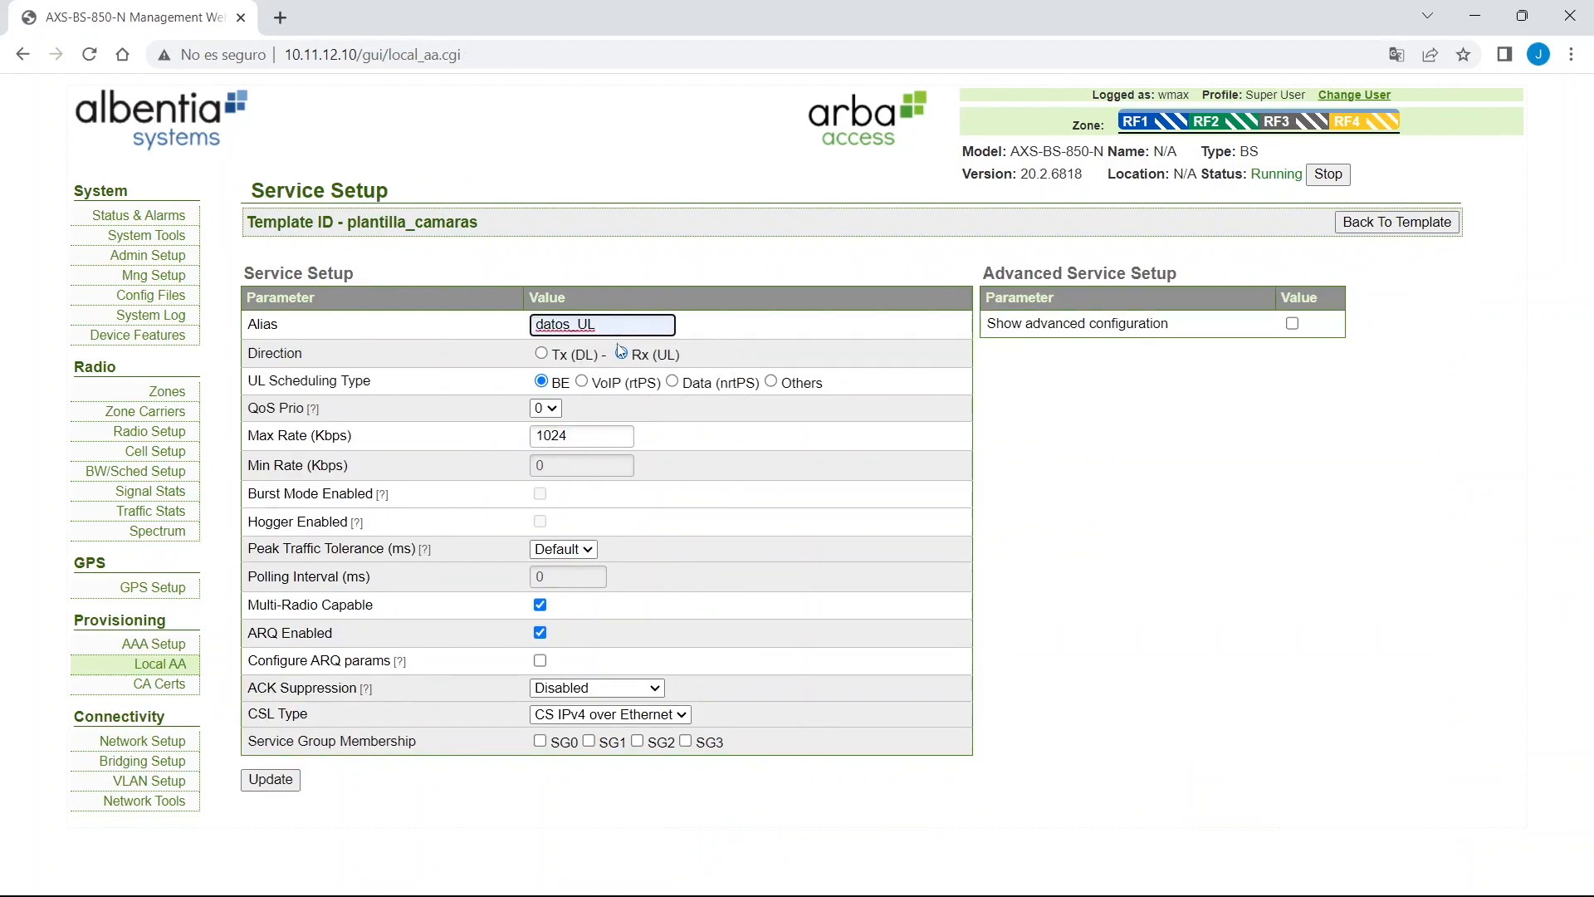
click(673, 383)
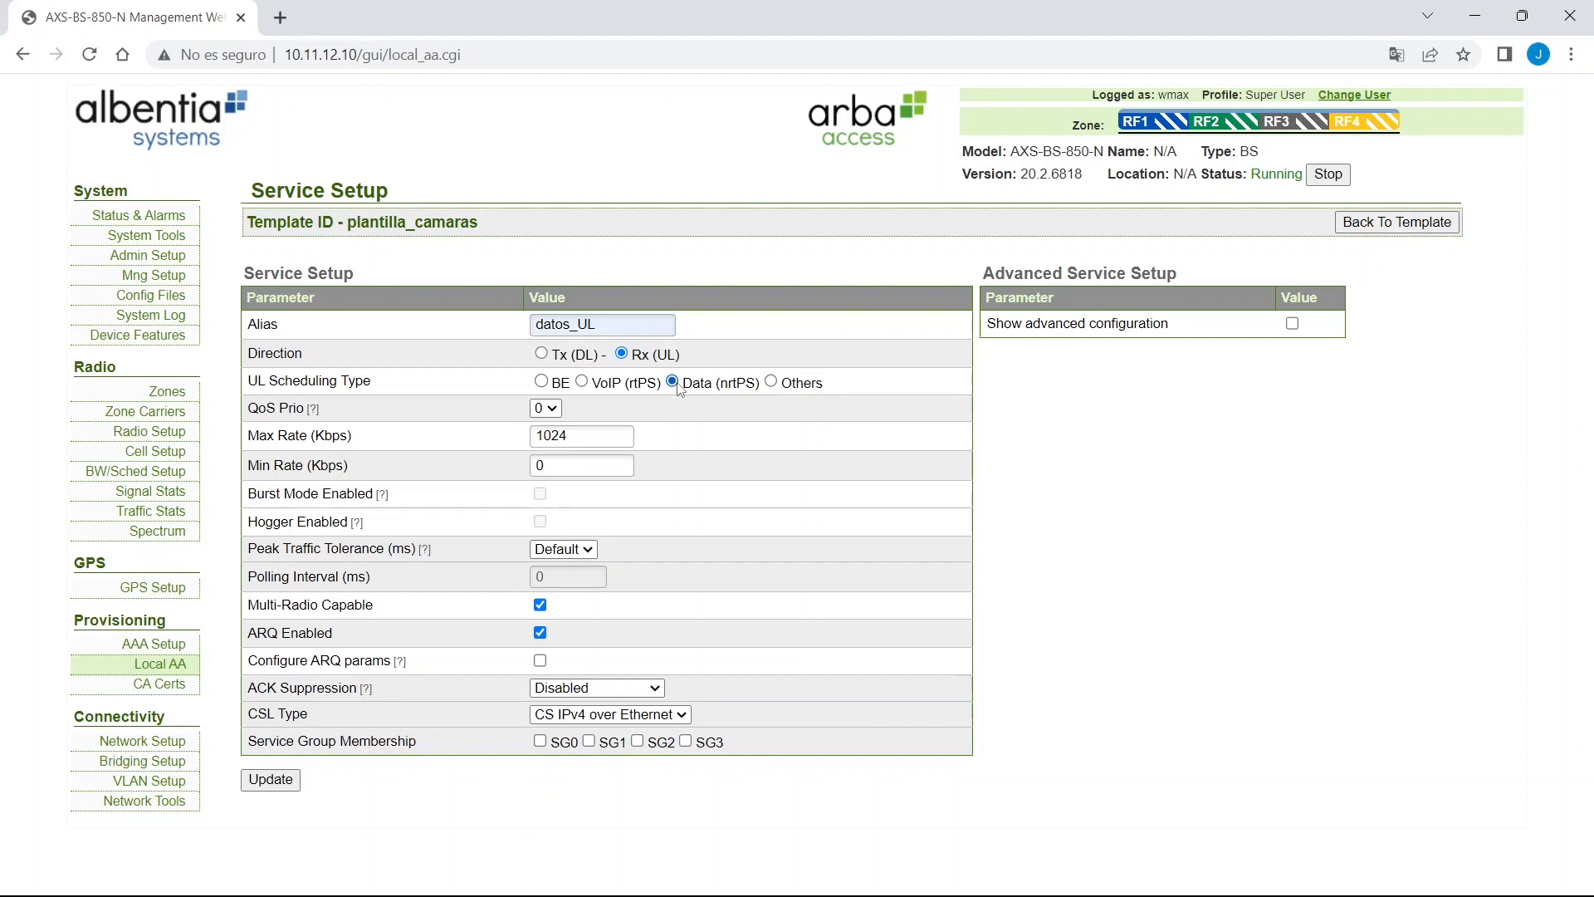
click(542, 353)
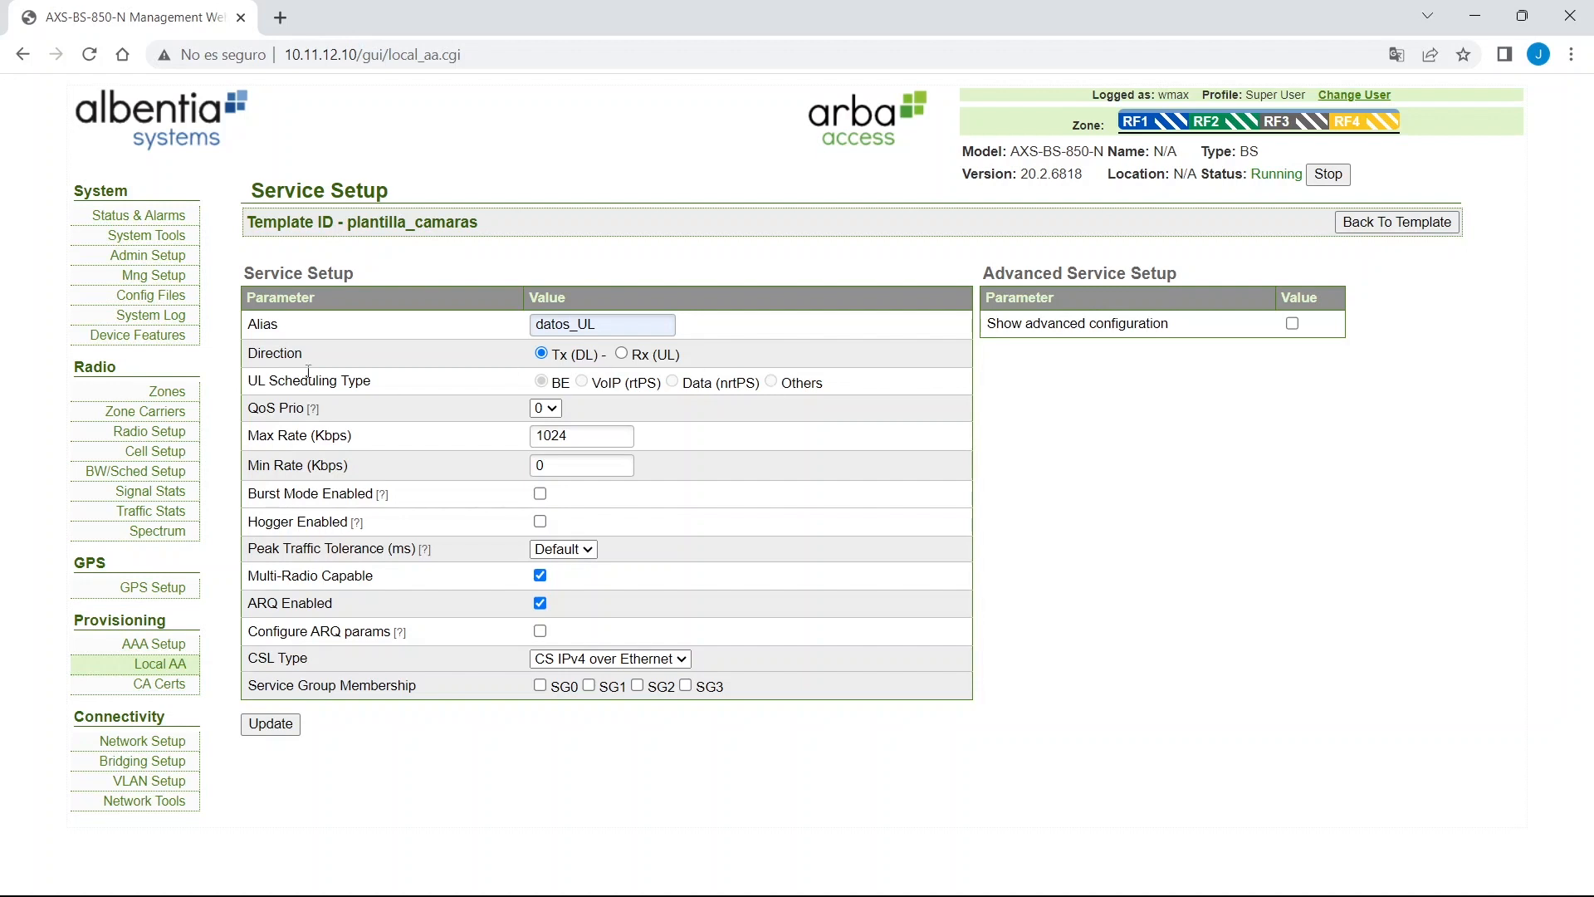
drag(247, 378, 390, 396)
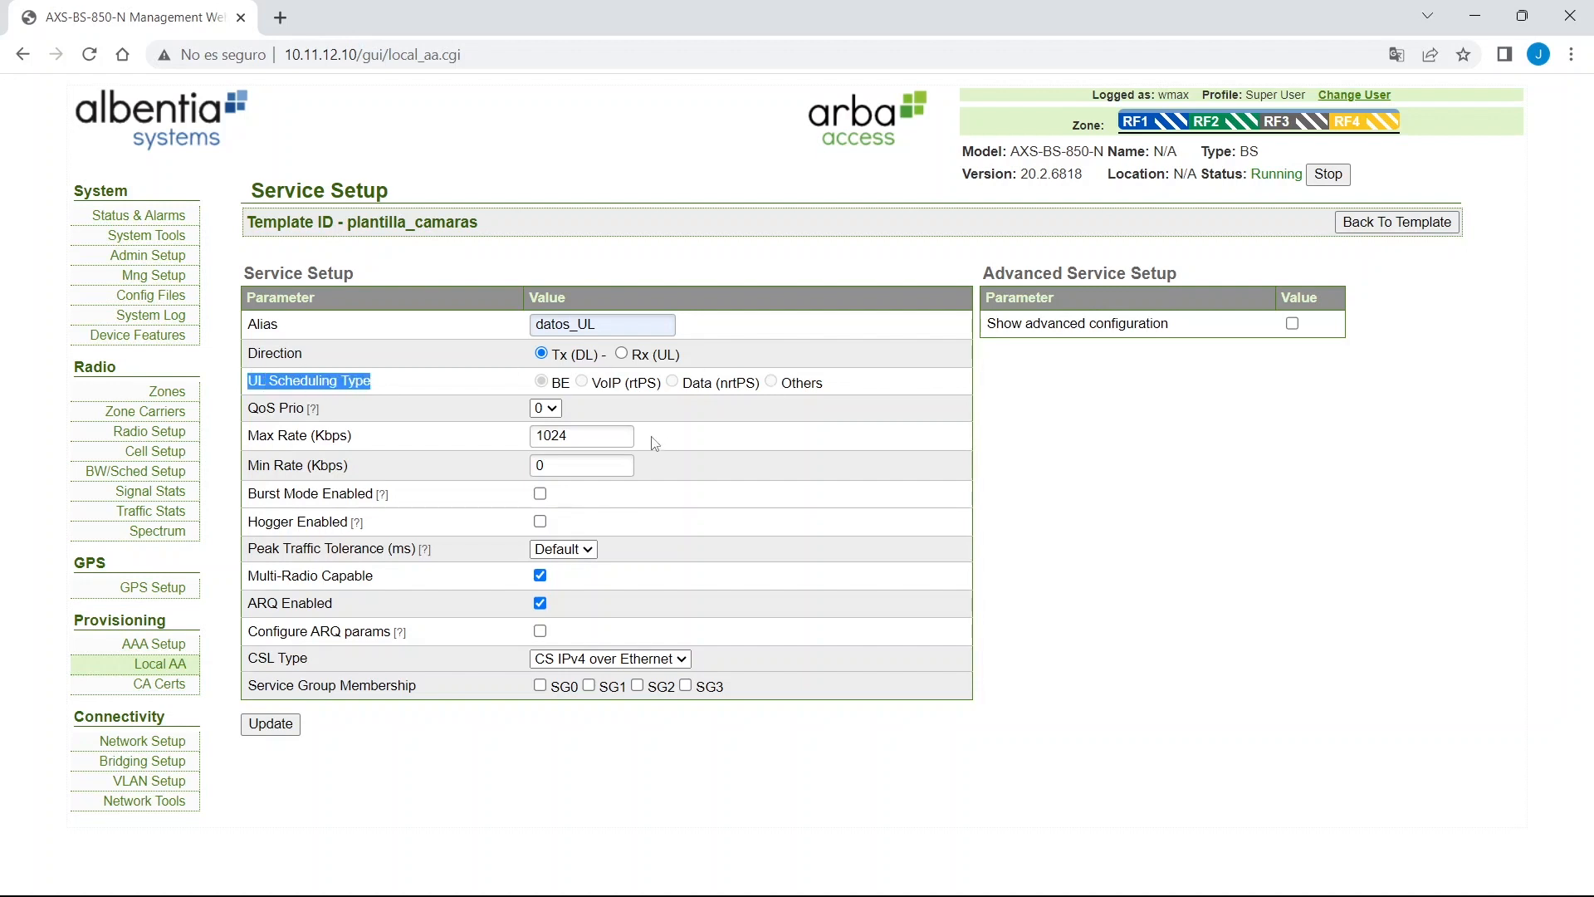
click(620, 354)
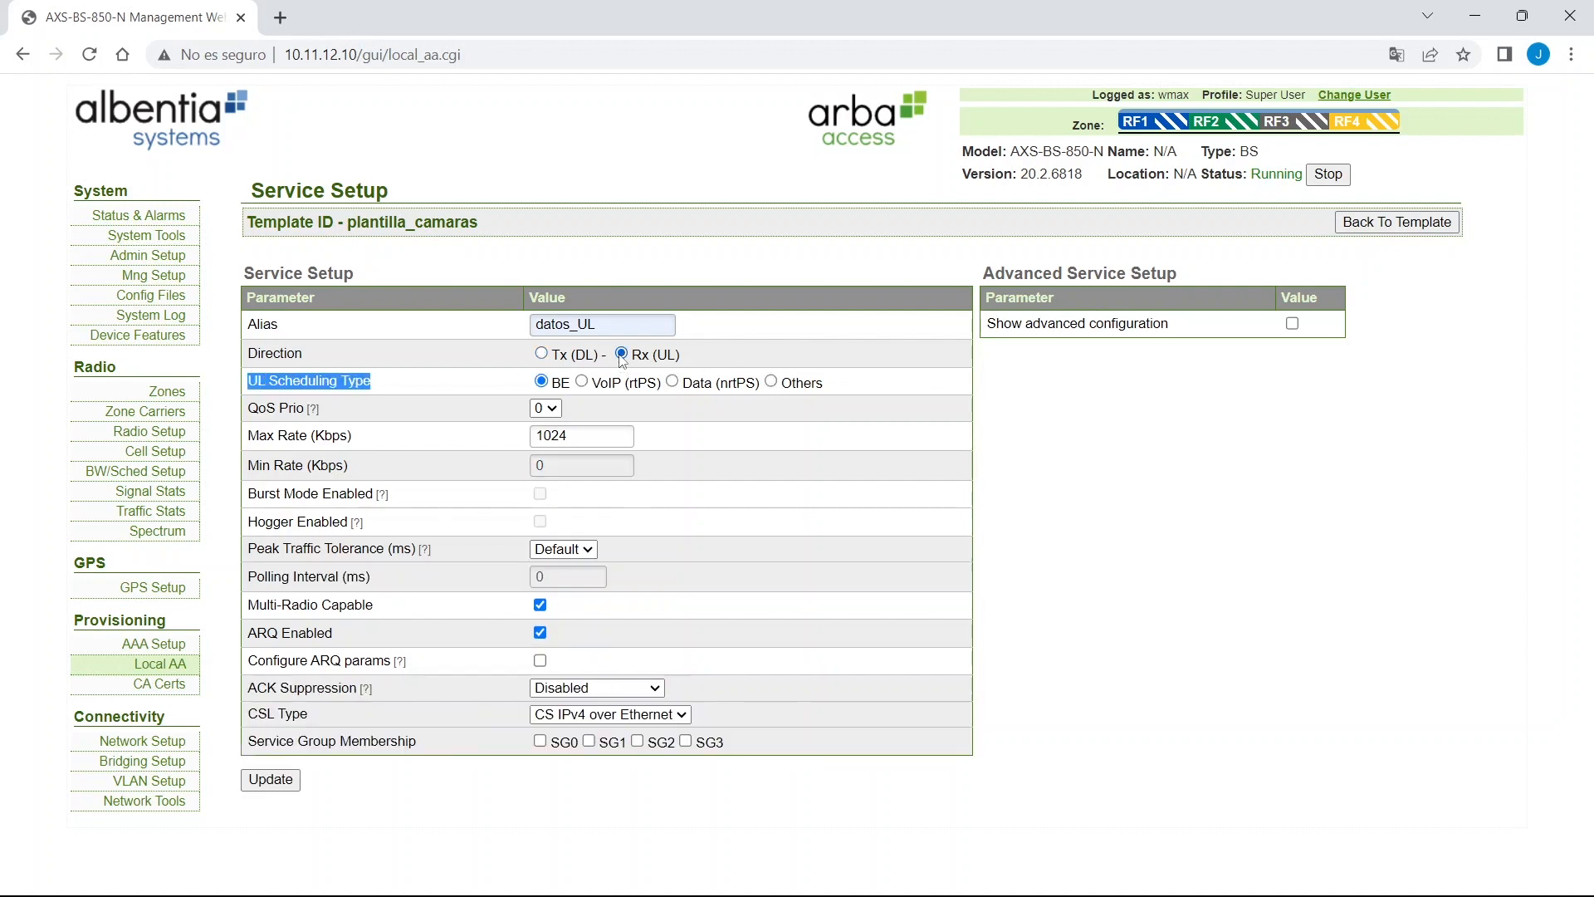
click(673, 382)
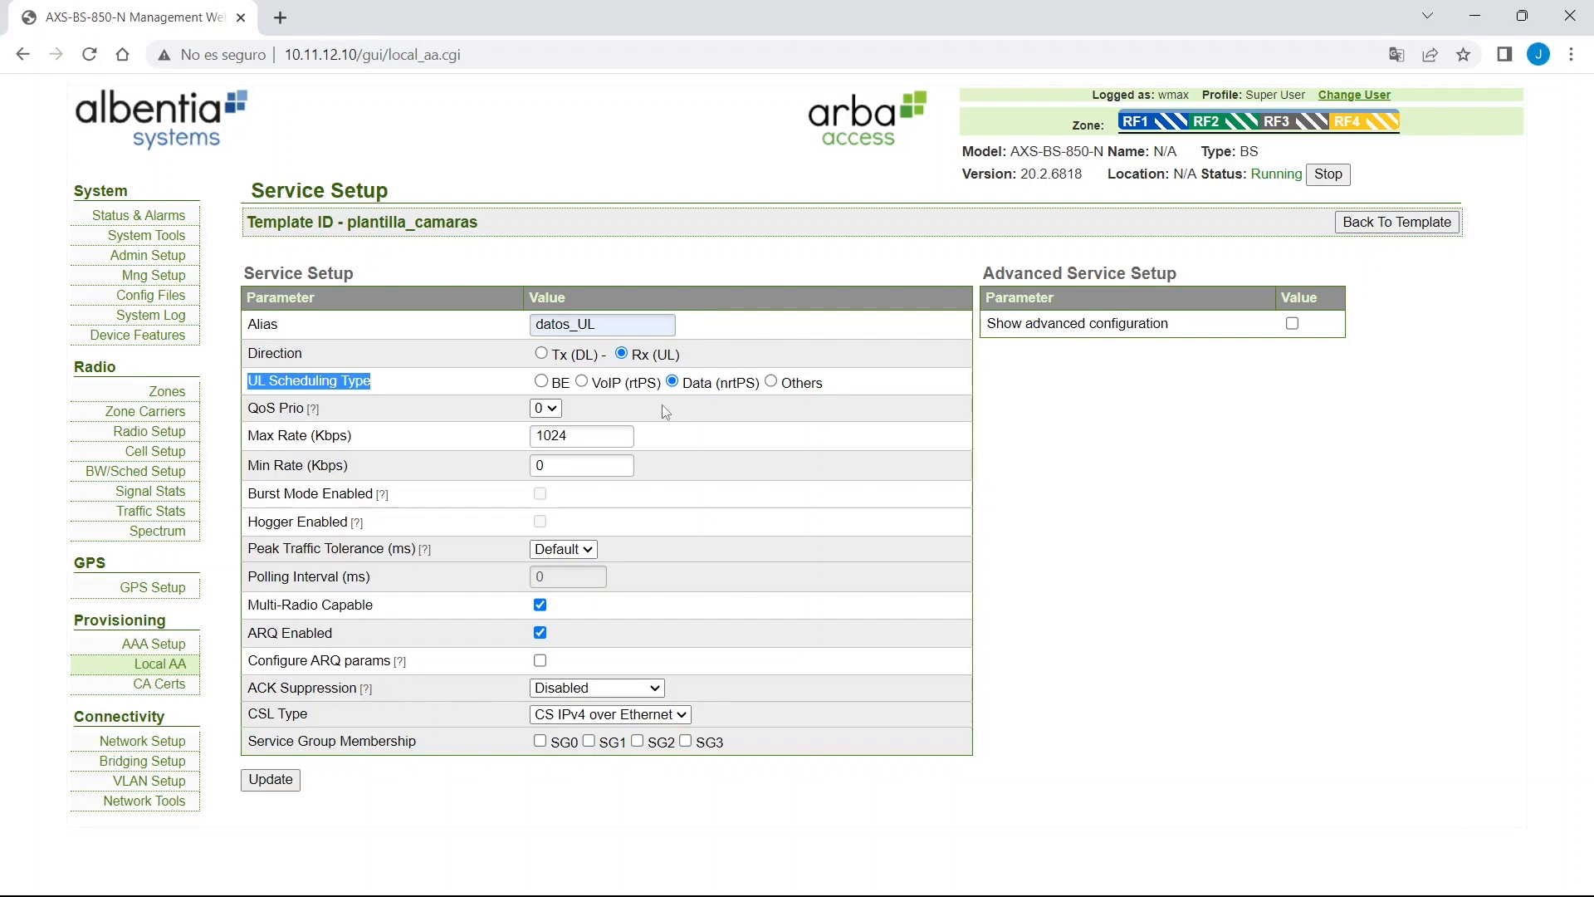
Give datos_UL a 6000 Kbps maximum and 5000 Kbps minimum rate, save it, and return to the template.
double_click(590, 438)
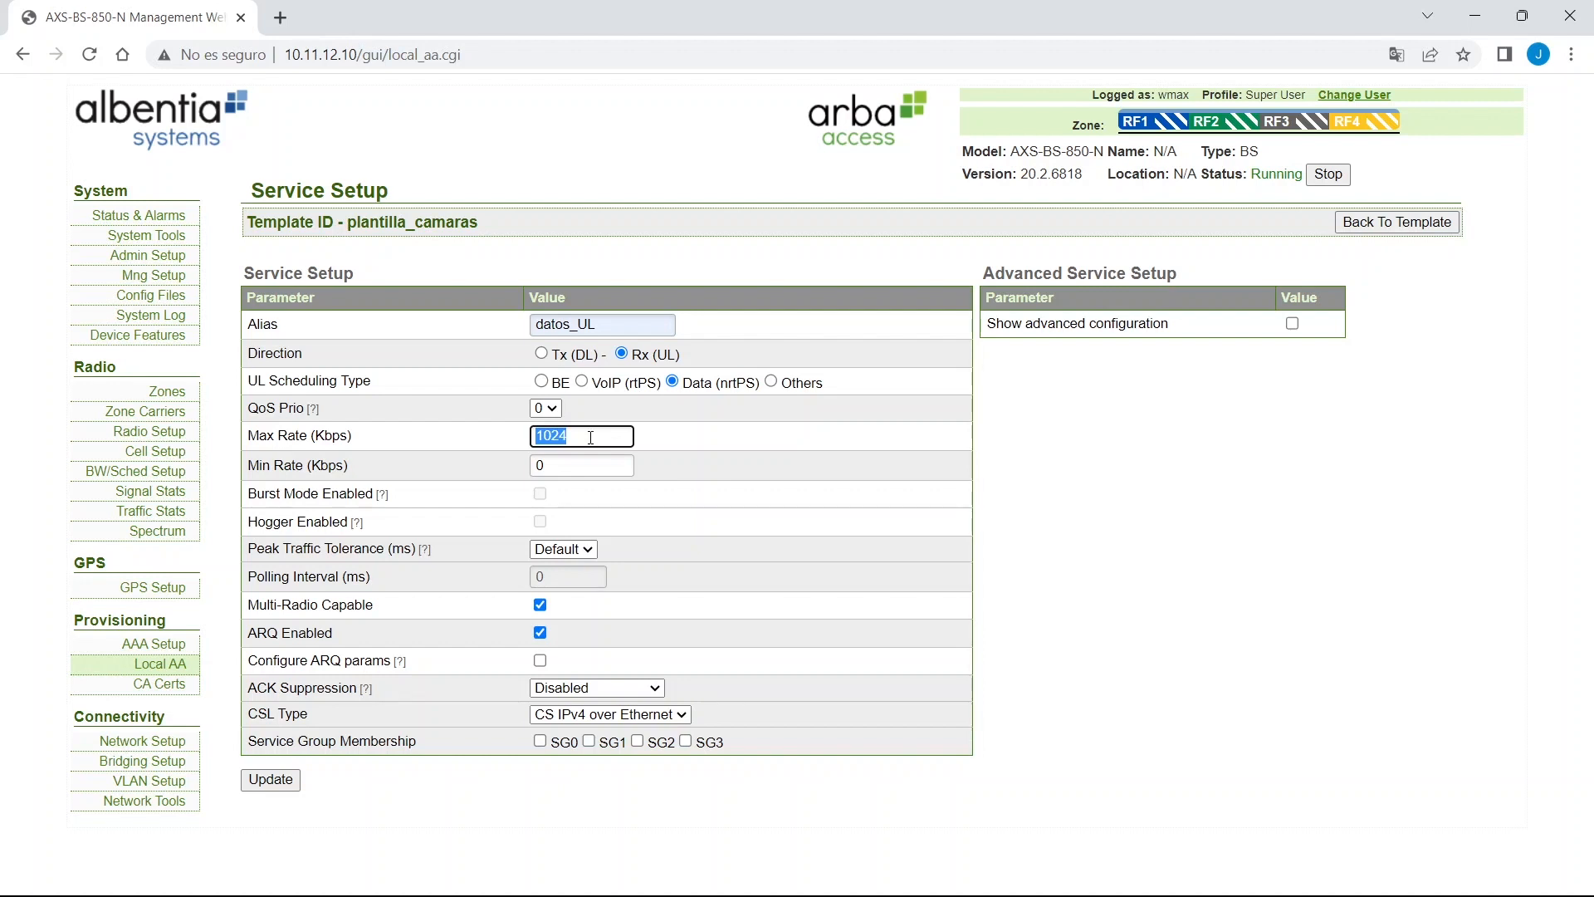
text(60000)
key(BackSpace)
drag(315, 436, 350, 435)
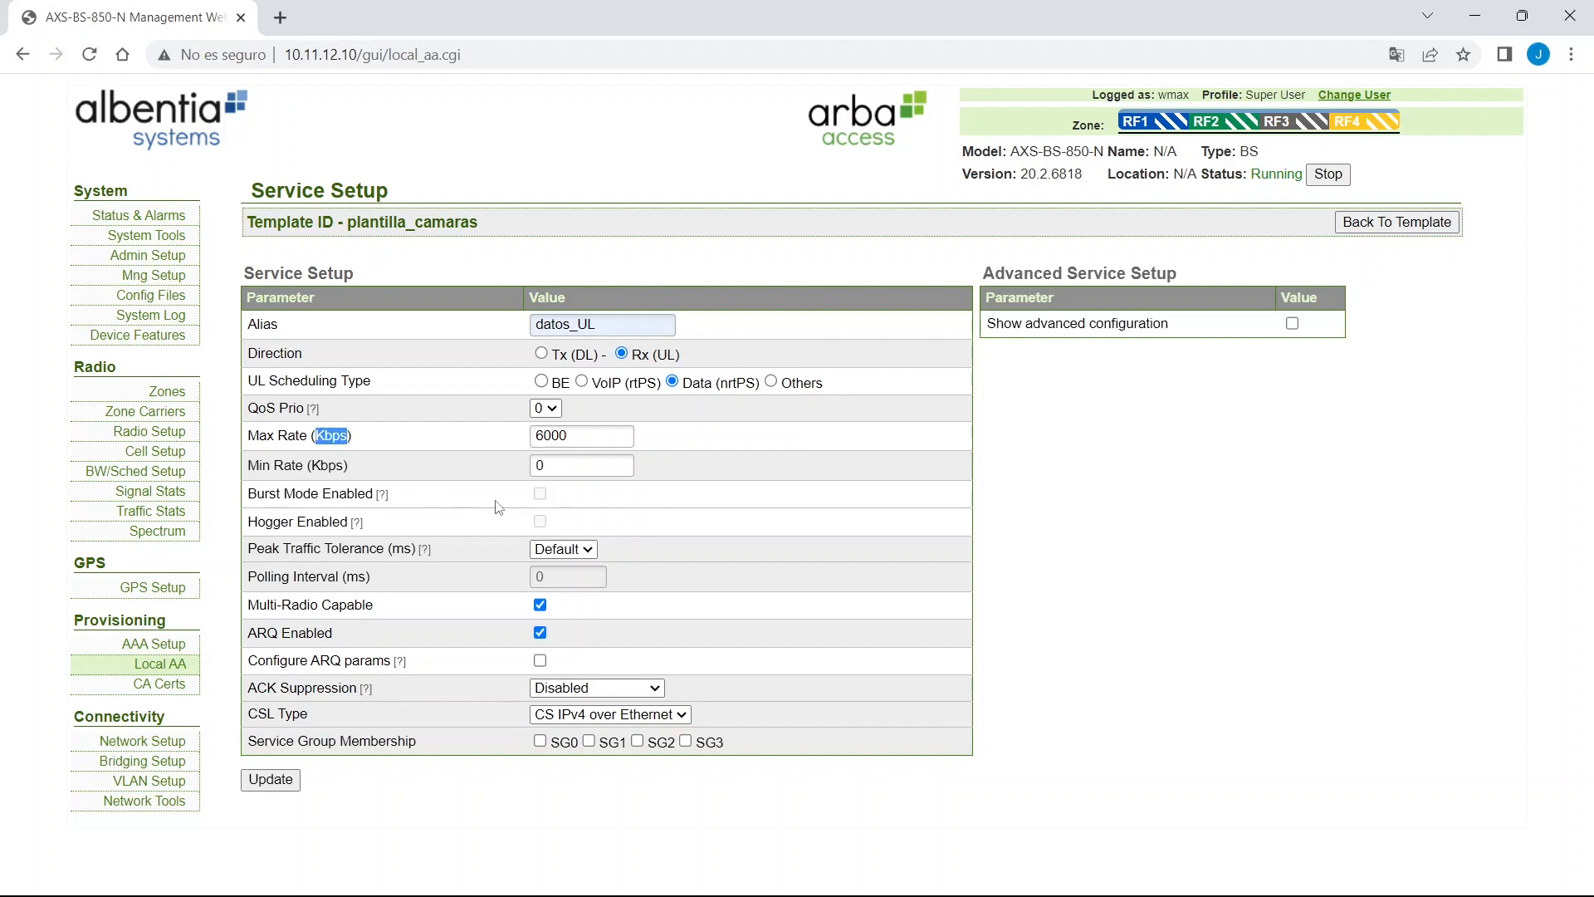
click(609, 437)
double_click(603, 464)
text(5000)
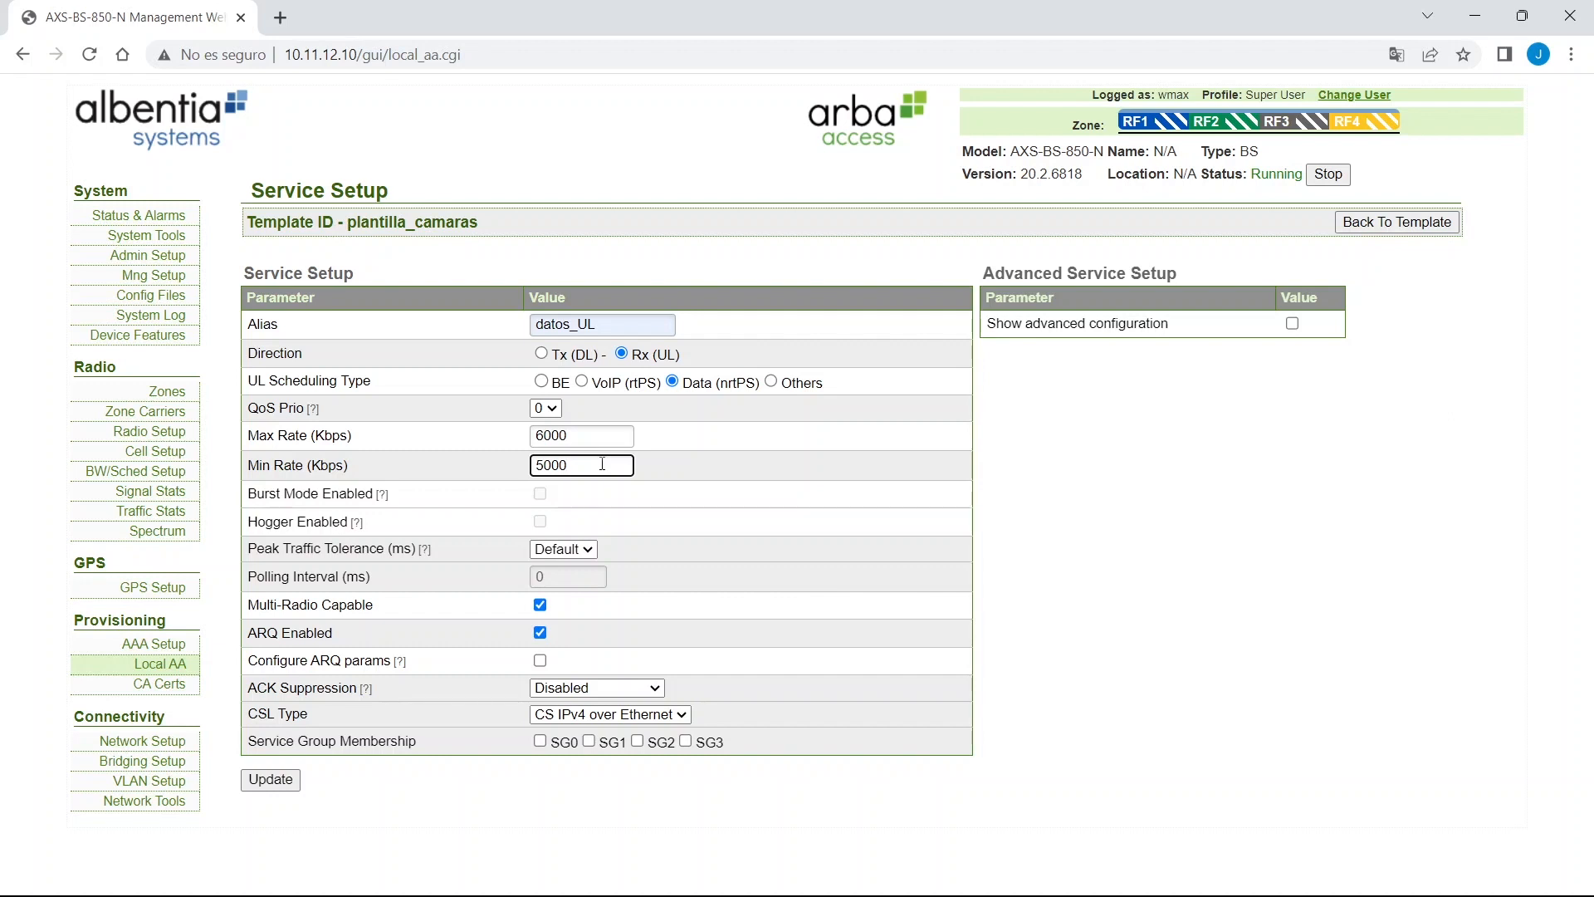
click(271, 780)
click(1414, 262)
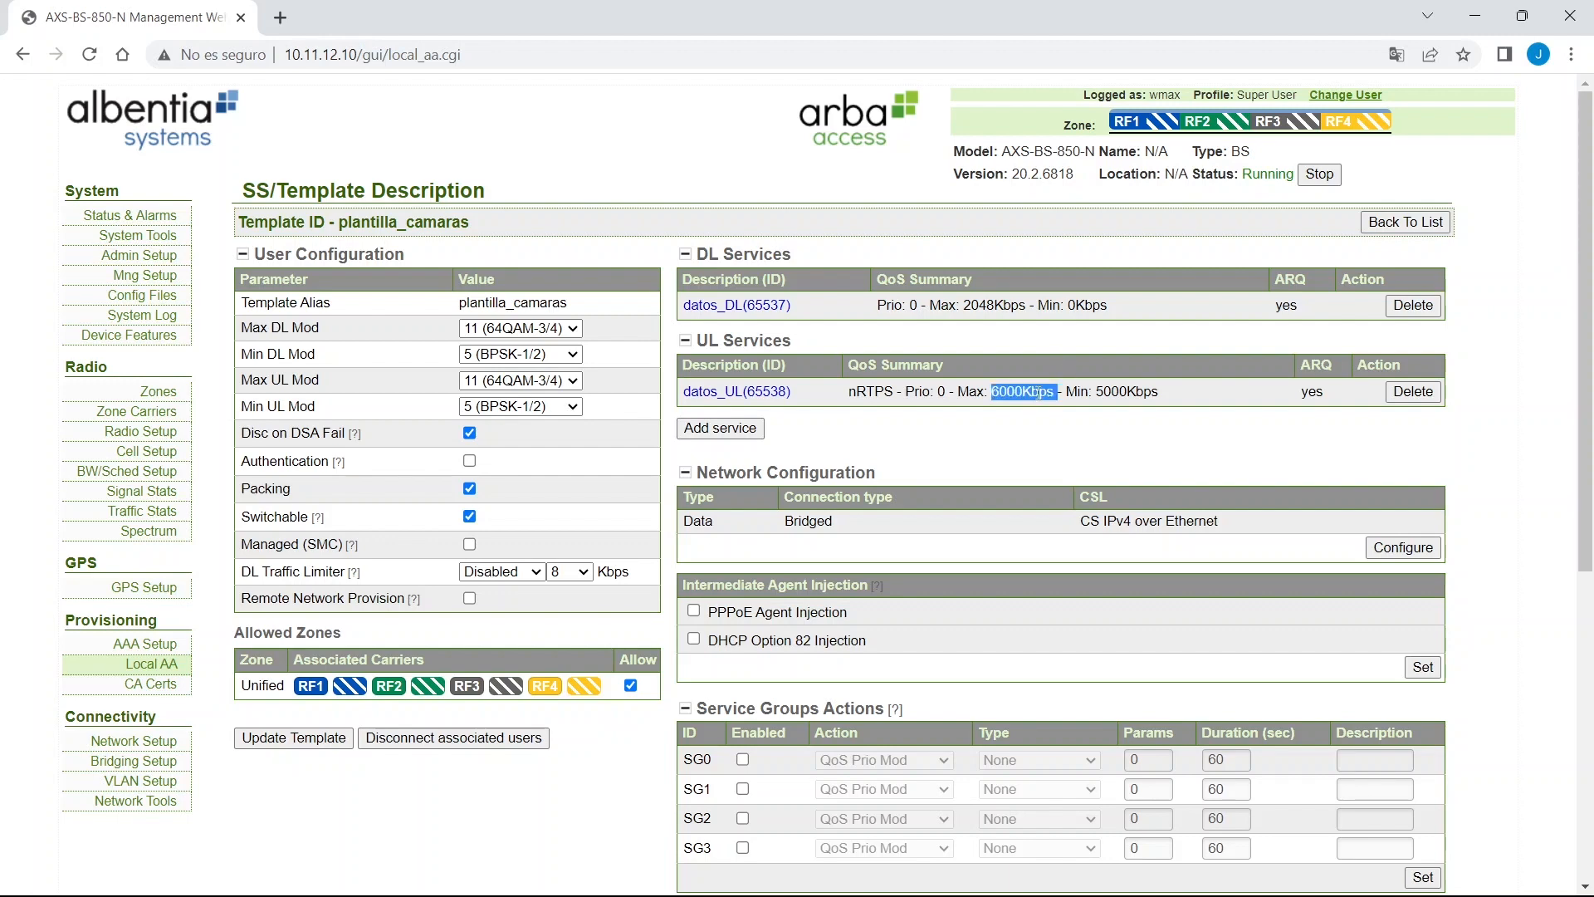
Go back to the Local AA template list and dismiss the database-changed notice.
triple_click(1037, 392)
click(1036, 392)
triple_click(1154, 390)
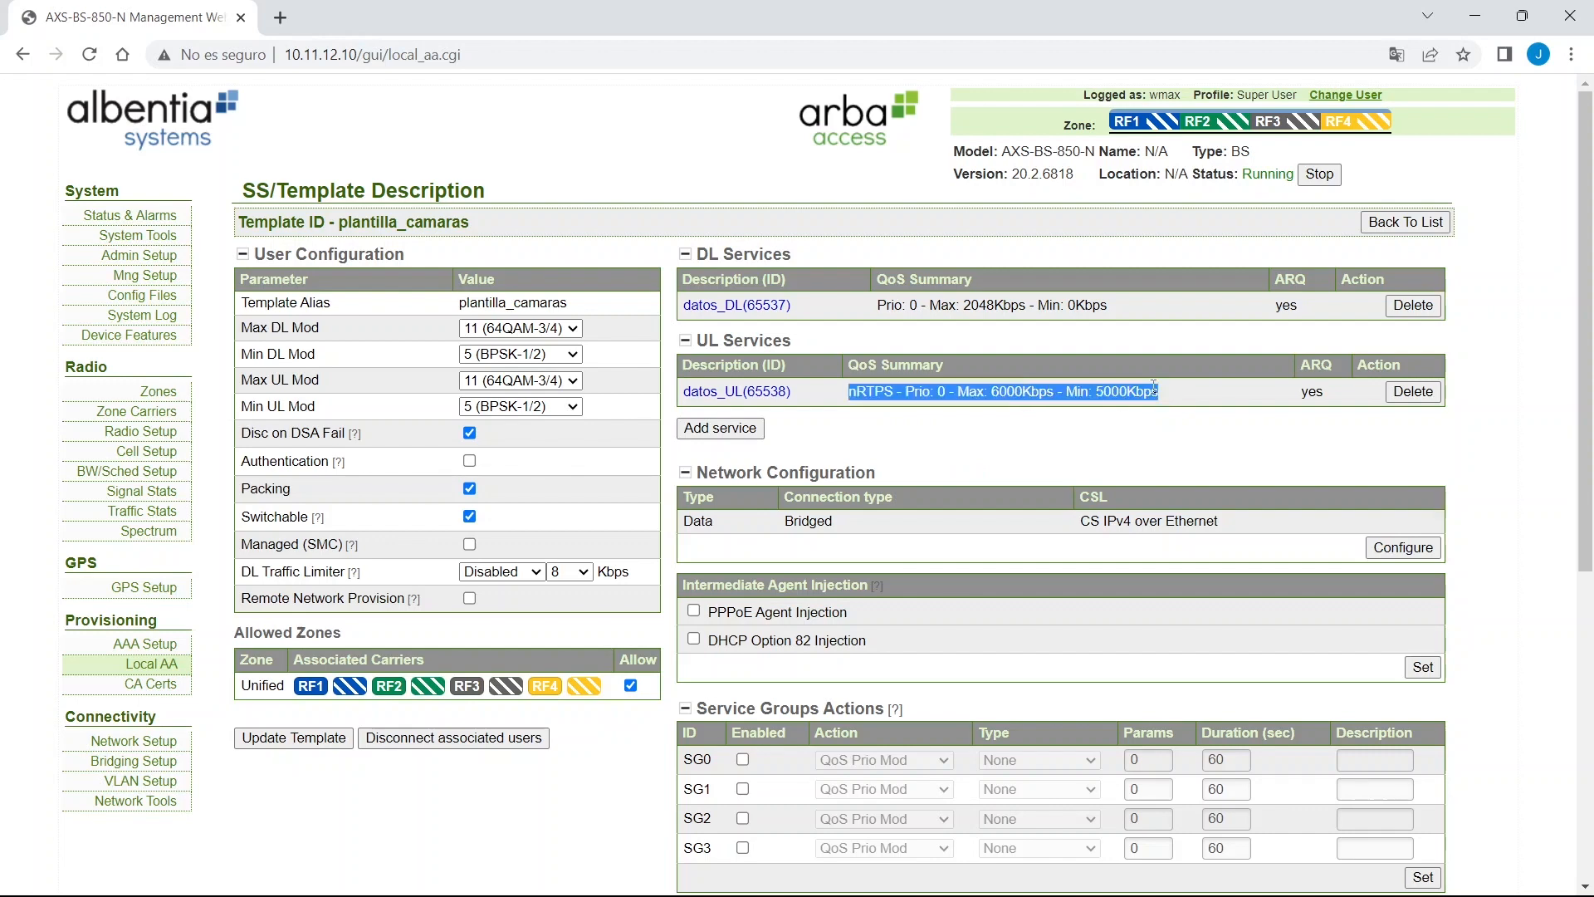
click(1407, 222)
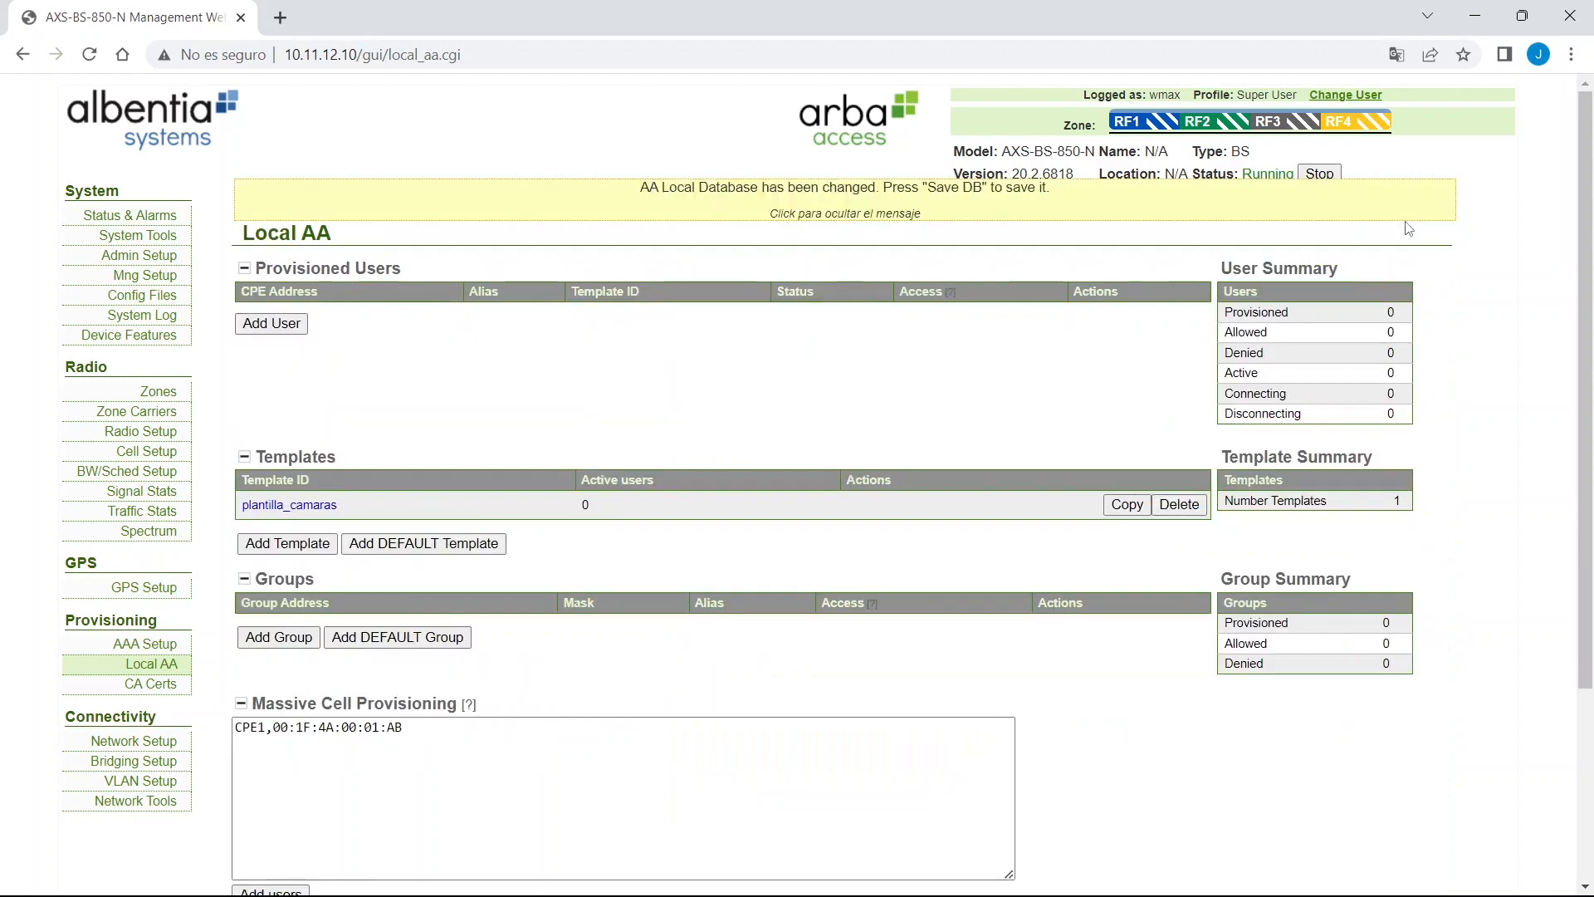
click(1406, 219)
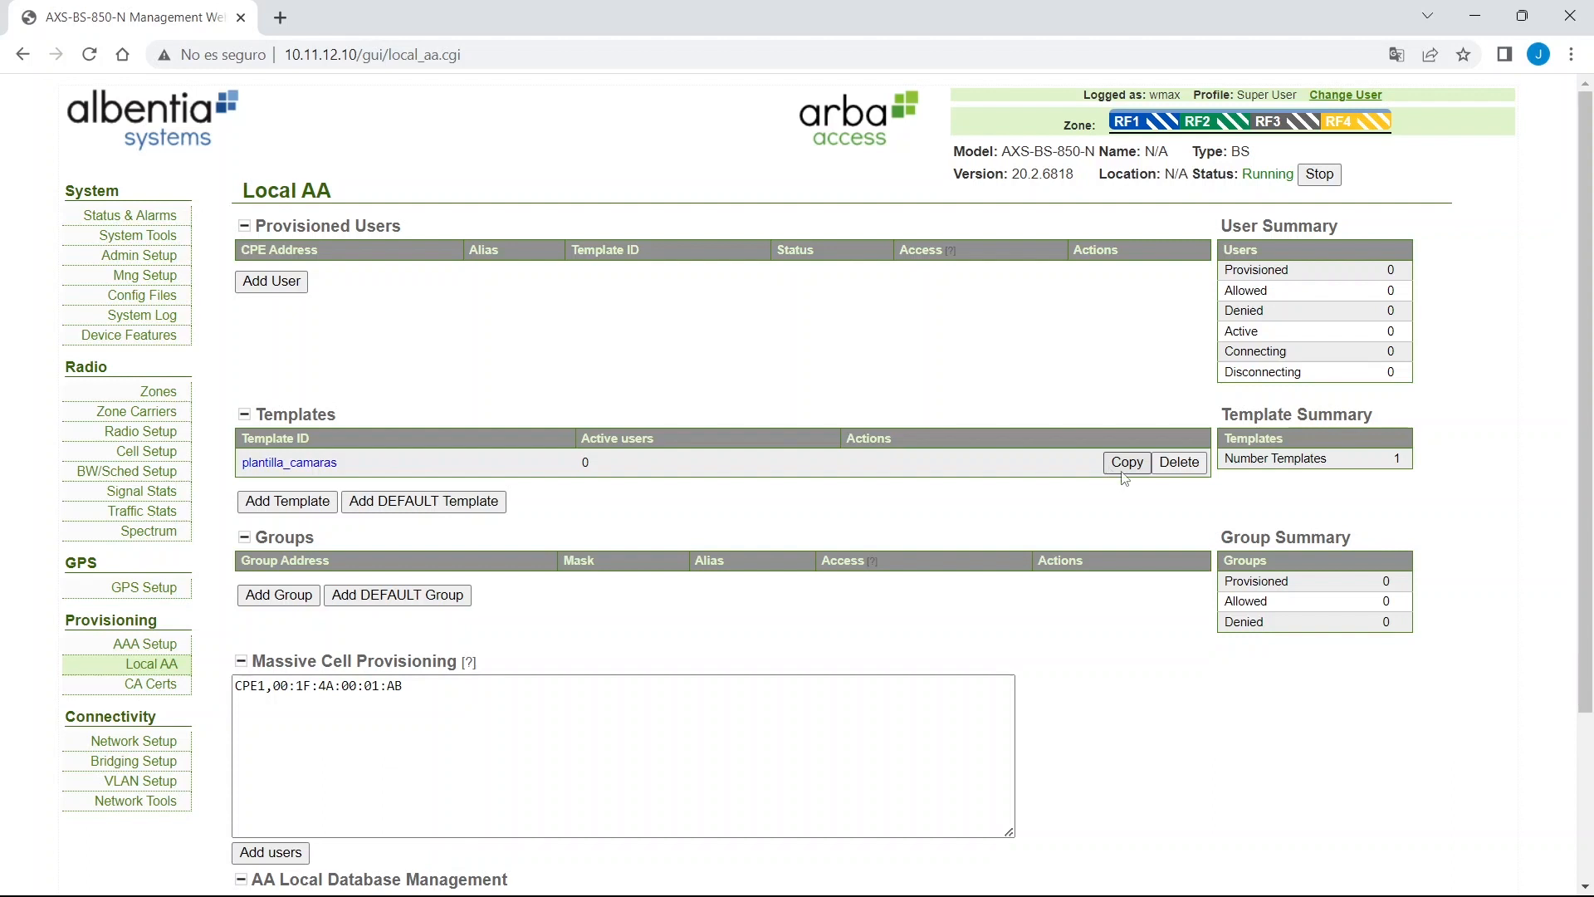
Copy plantilla_camaras into a new template with the alias plantilla_sensores.
click(1129, 463)
triple_click(615, 304)
text(plantilla_)
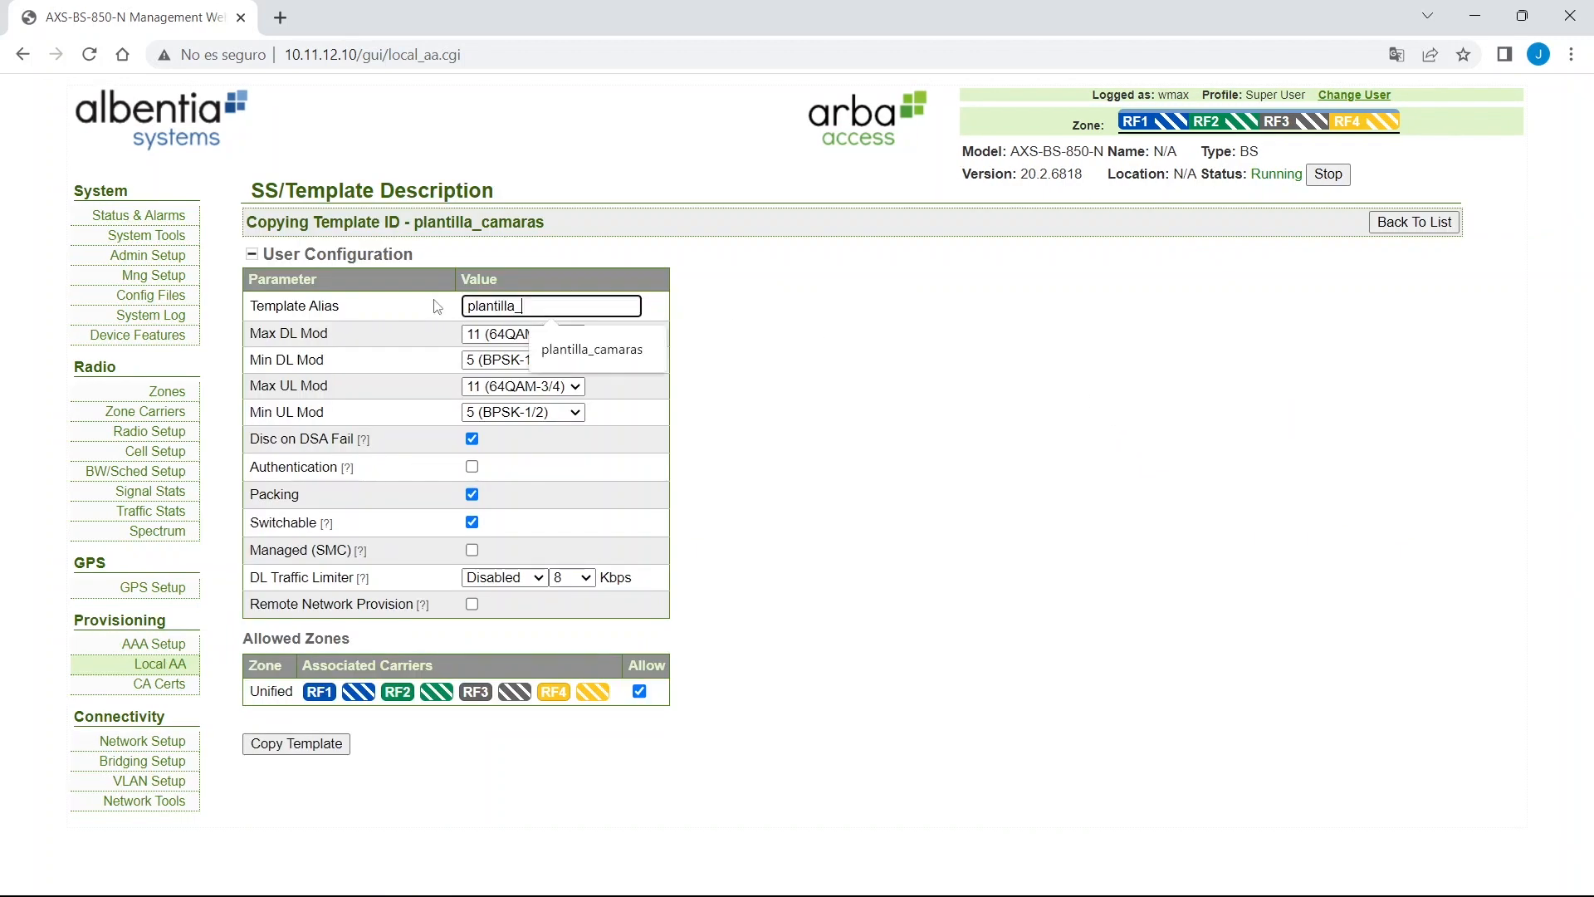
text(se)
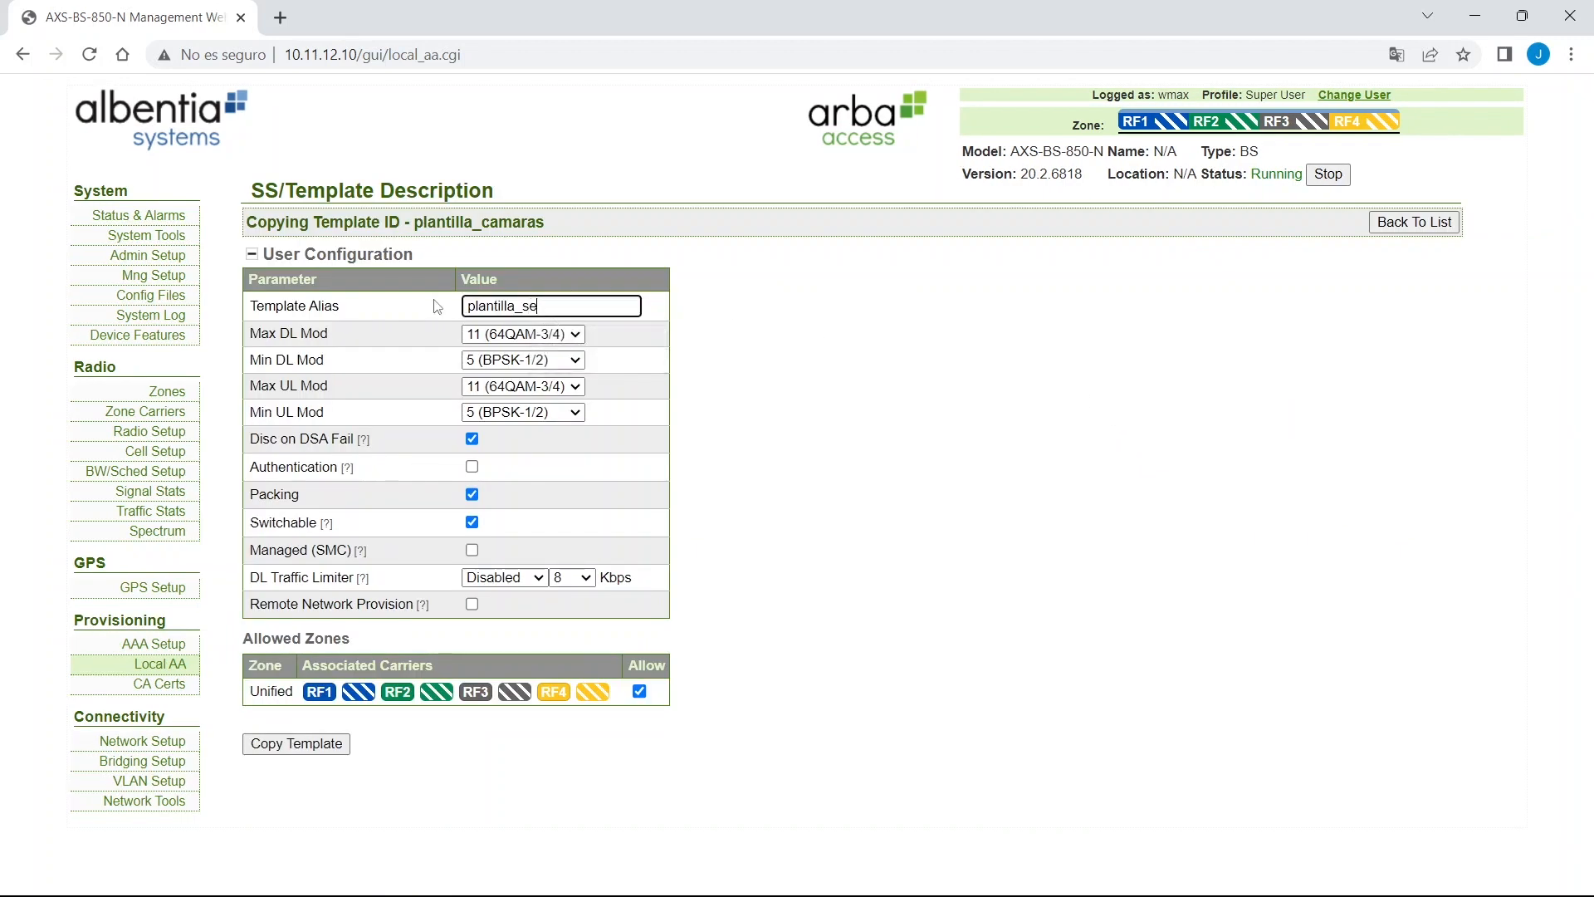
text(nsores)
click(289, 755)
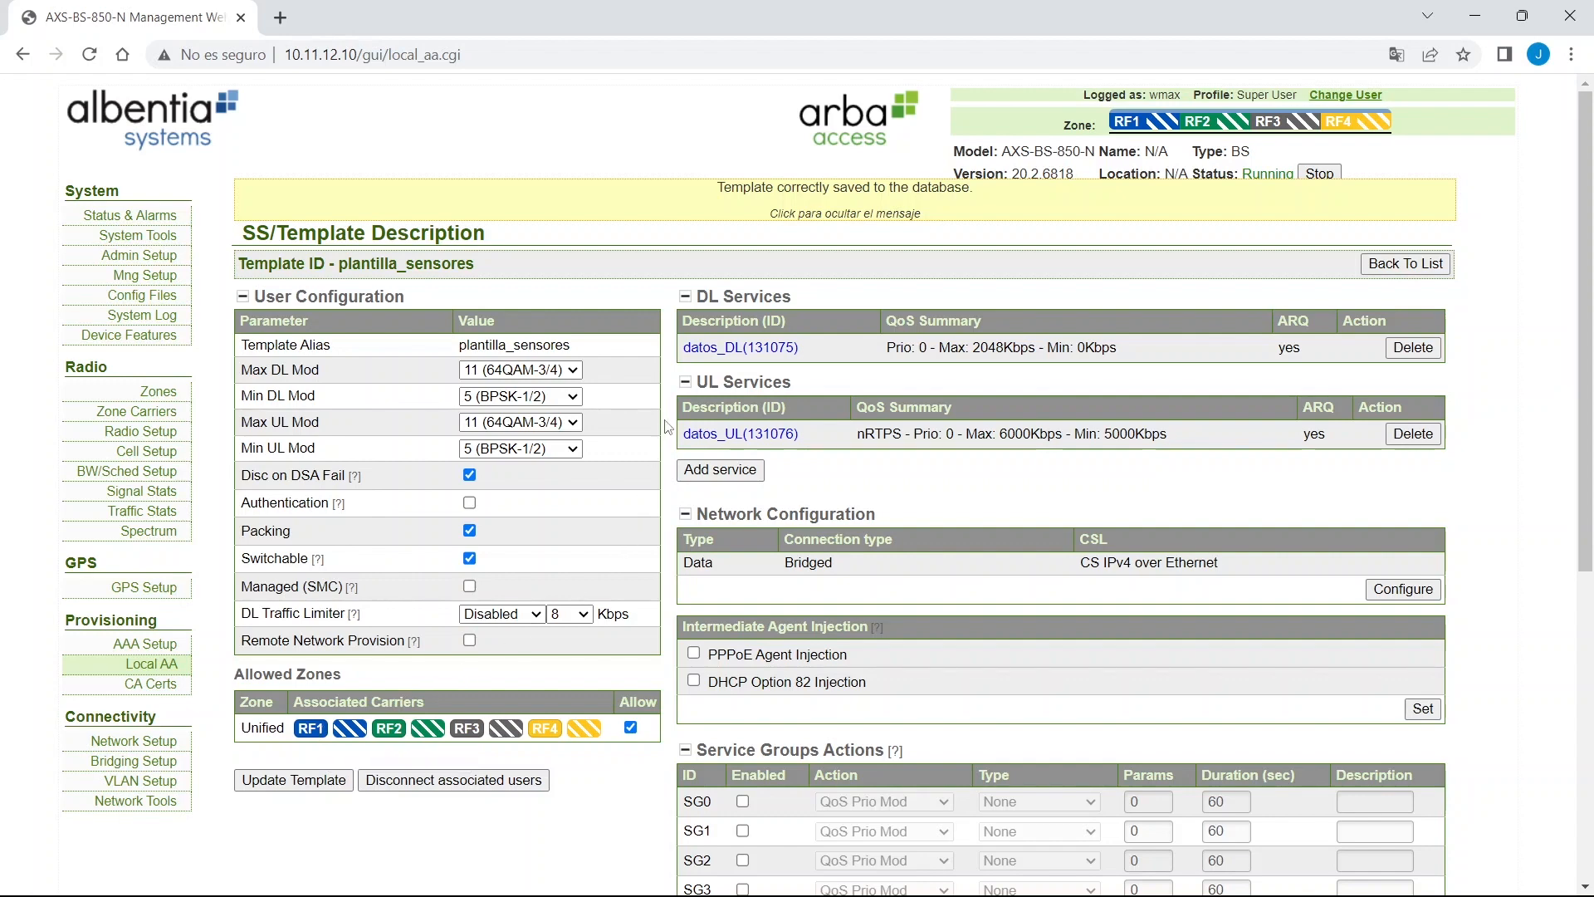
Change datos_UL (131076) in plantilla_sensores to 2048 Kbps max and 128 Kbps min, then return to the list.
click(782, 447)
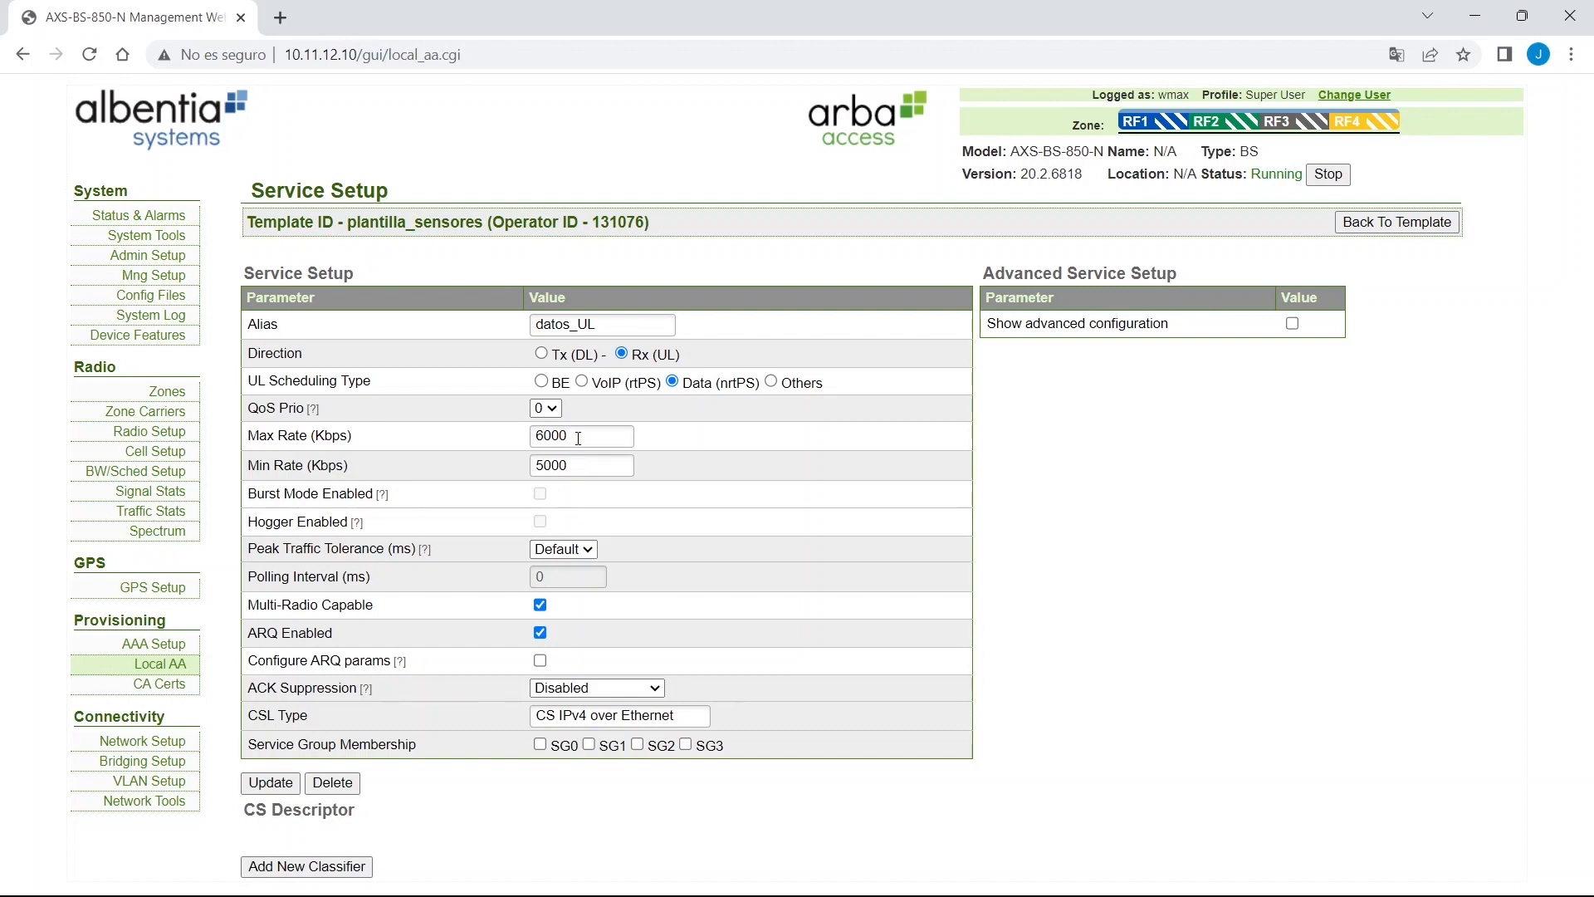
click(579, 439)
double_click(573, 438)
text(20148)
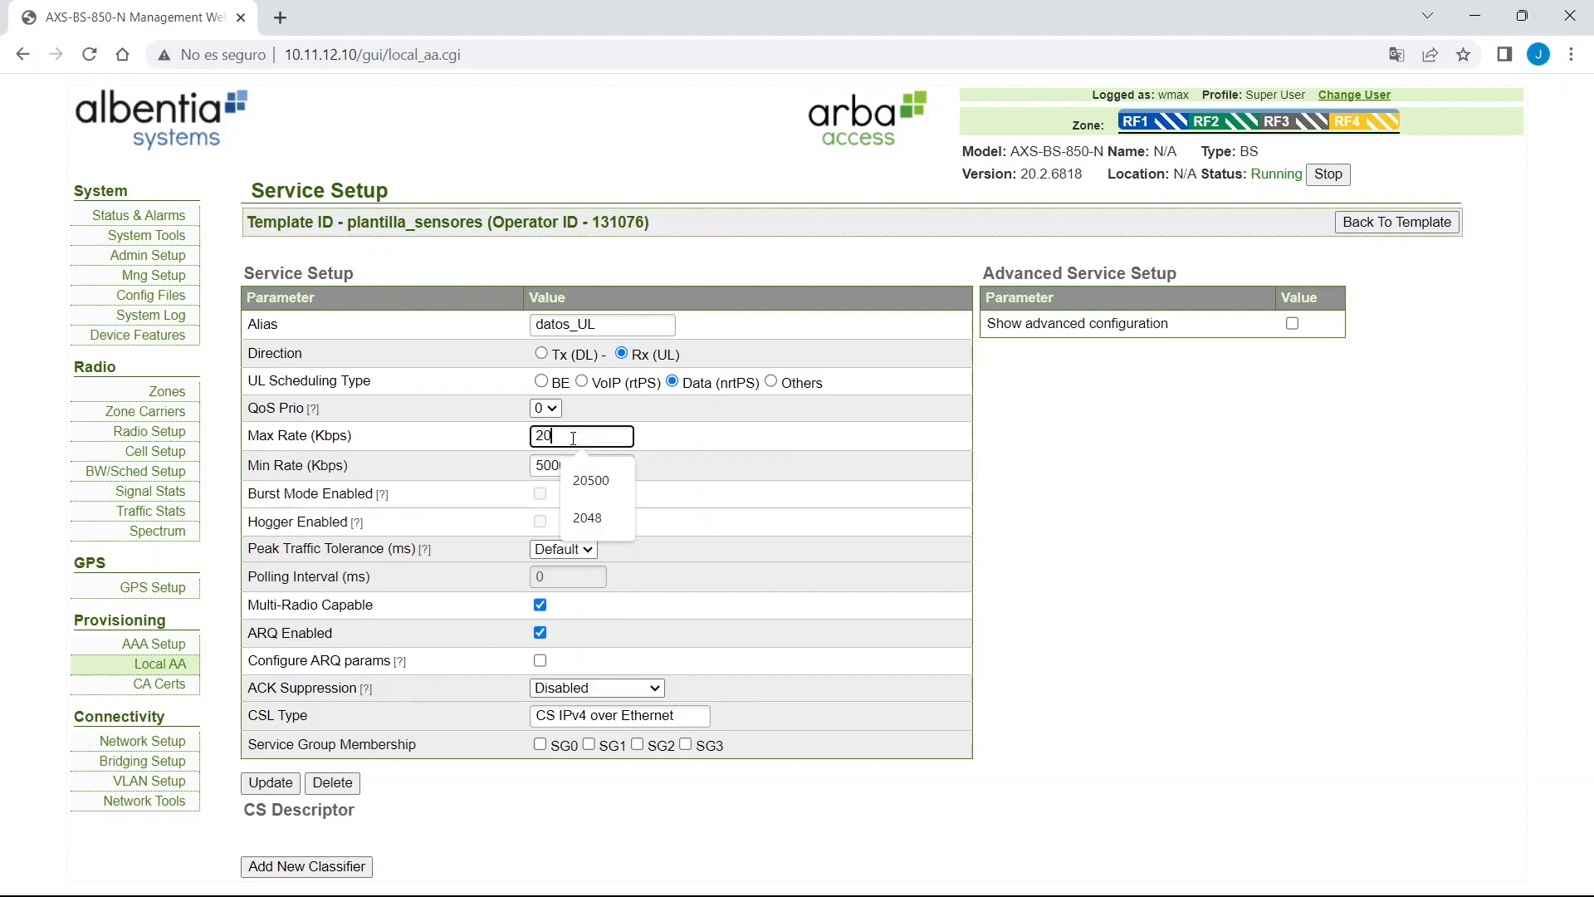
key(Tab)
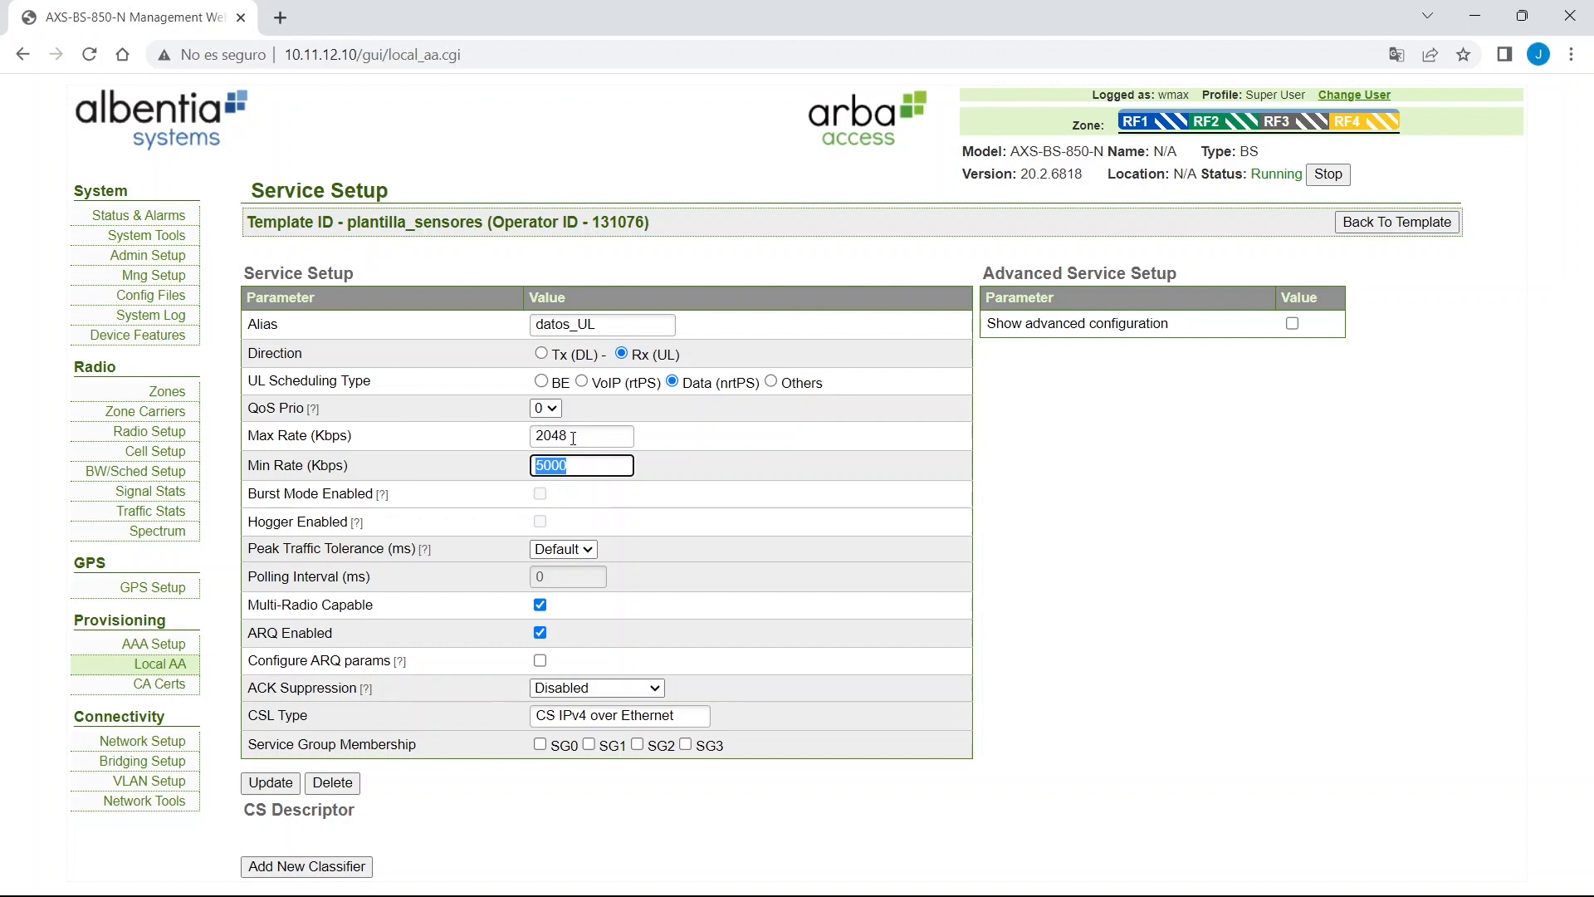
key(BackSpace)
text(128)
click(274, 783)
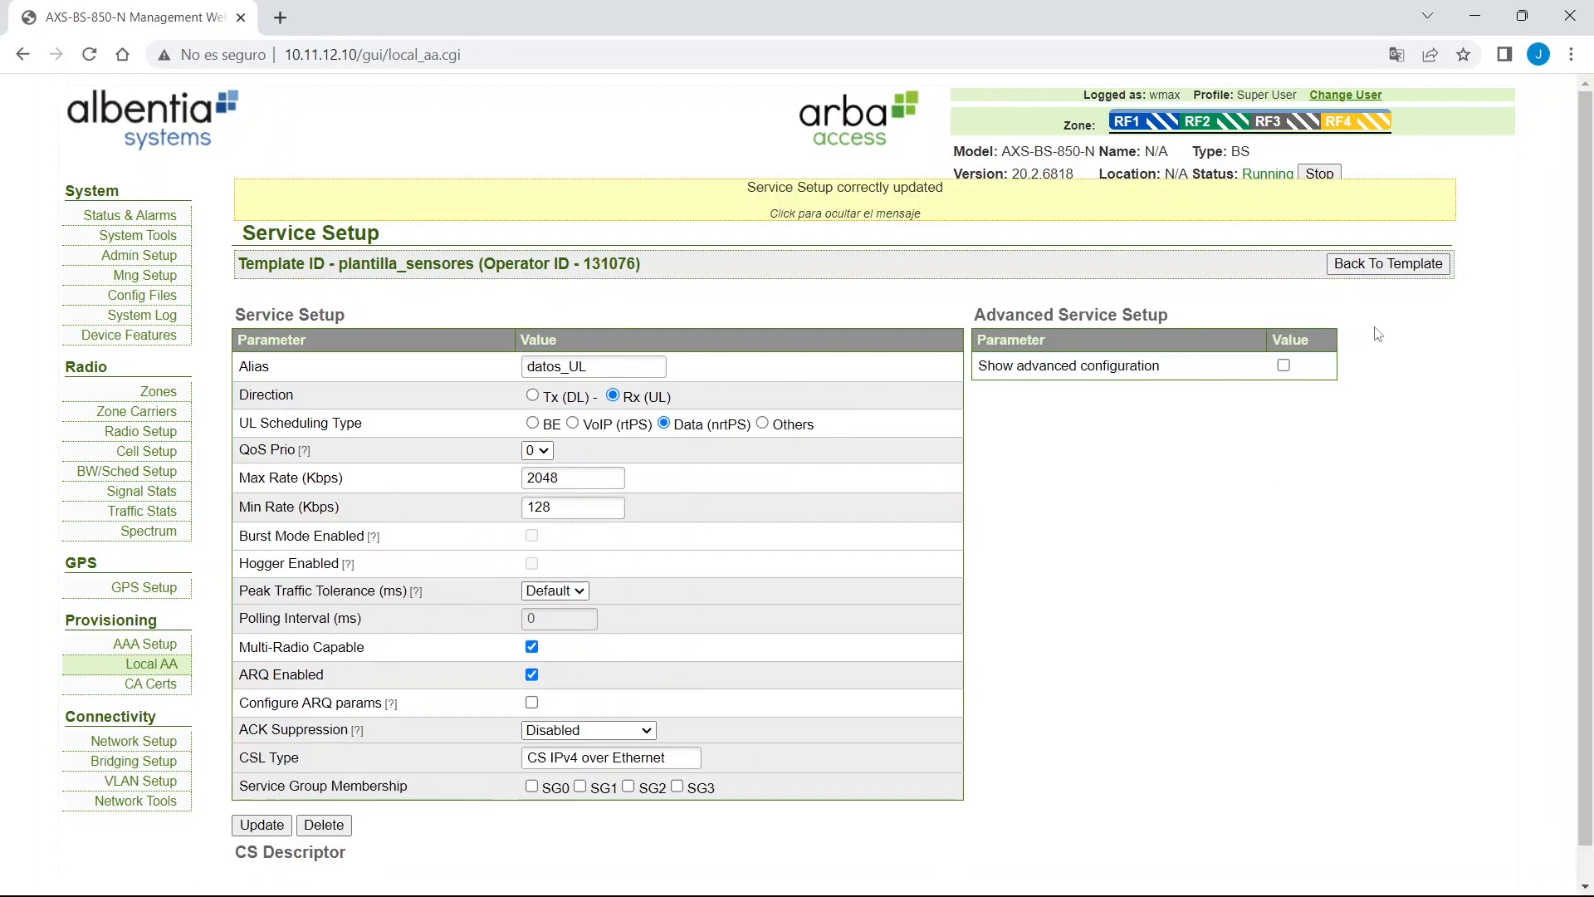
click(1401, 264)
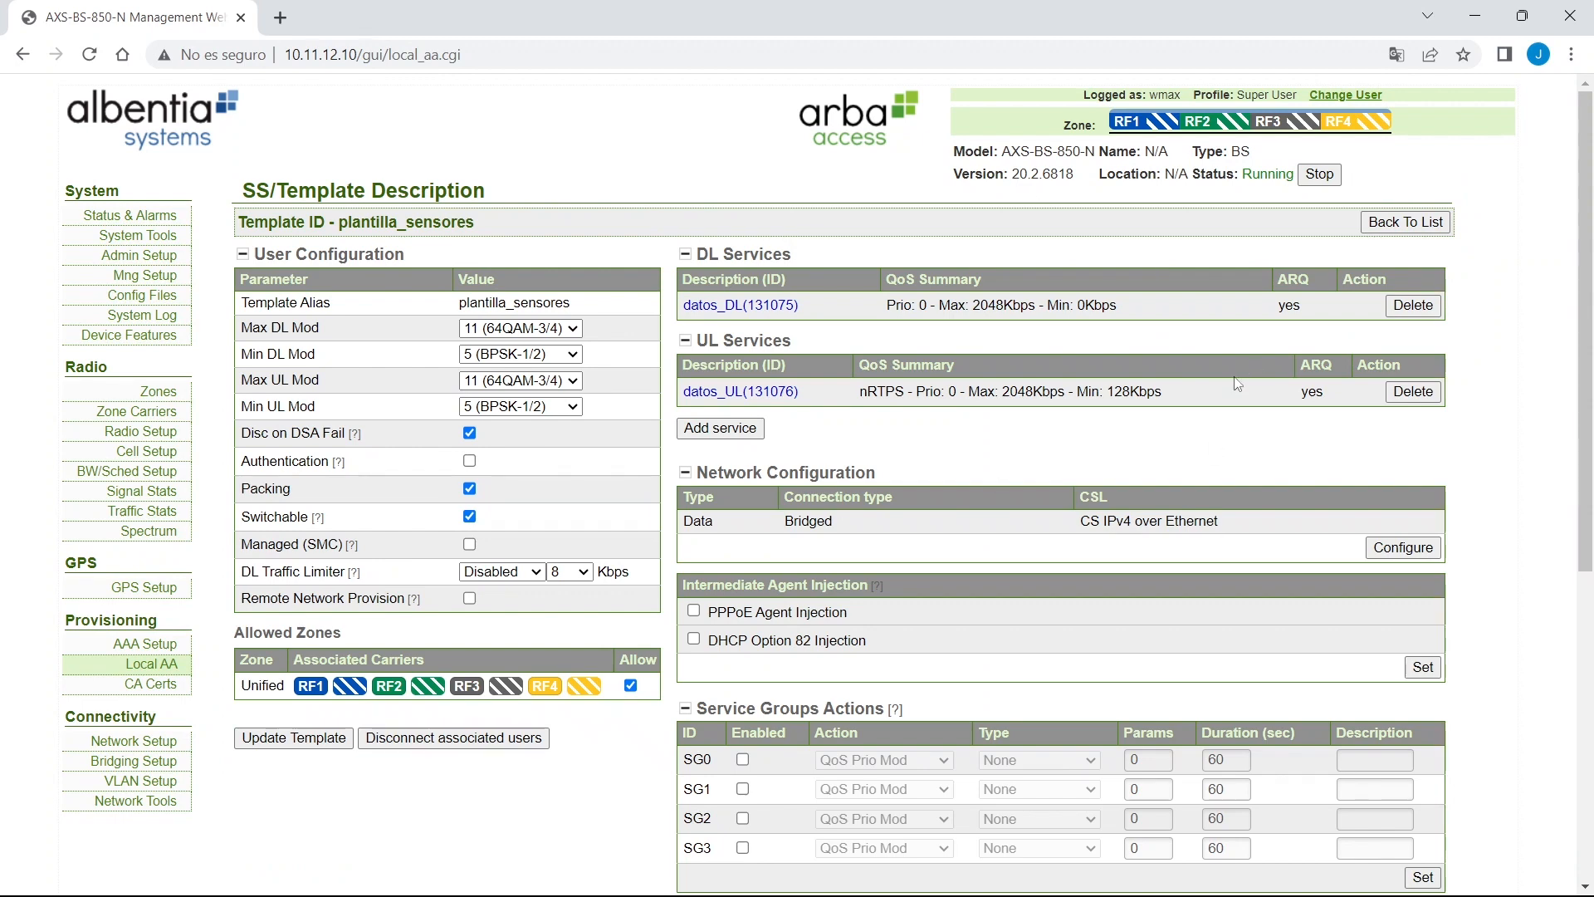
click(1400, 224)
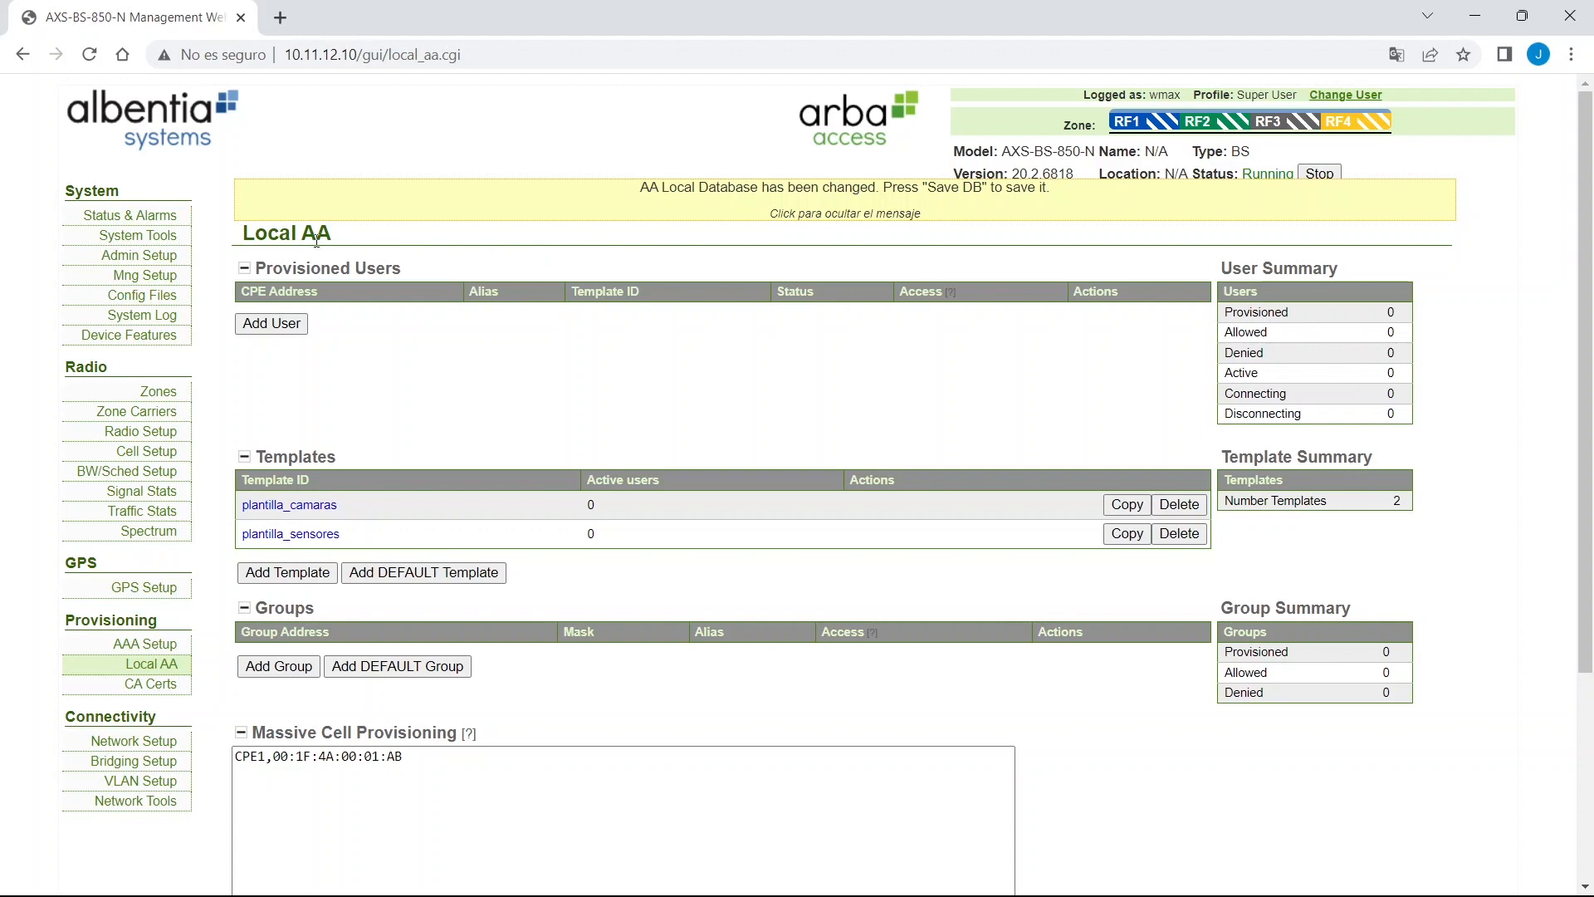
From the Provisioned Users list, add a new CPE user and choose Template provisioning in the wizard.
drag(240, 266, 424, 293)
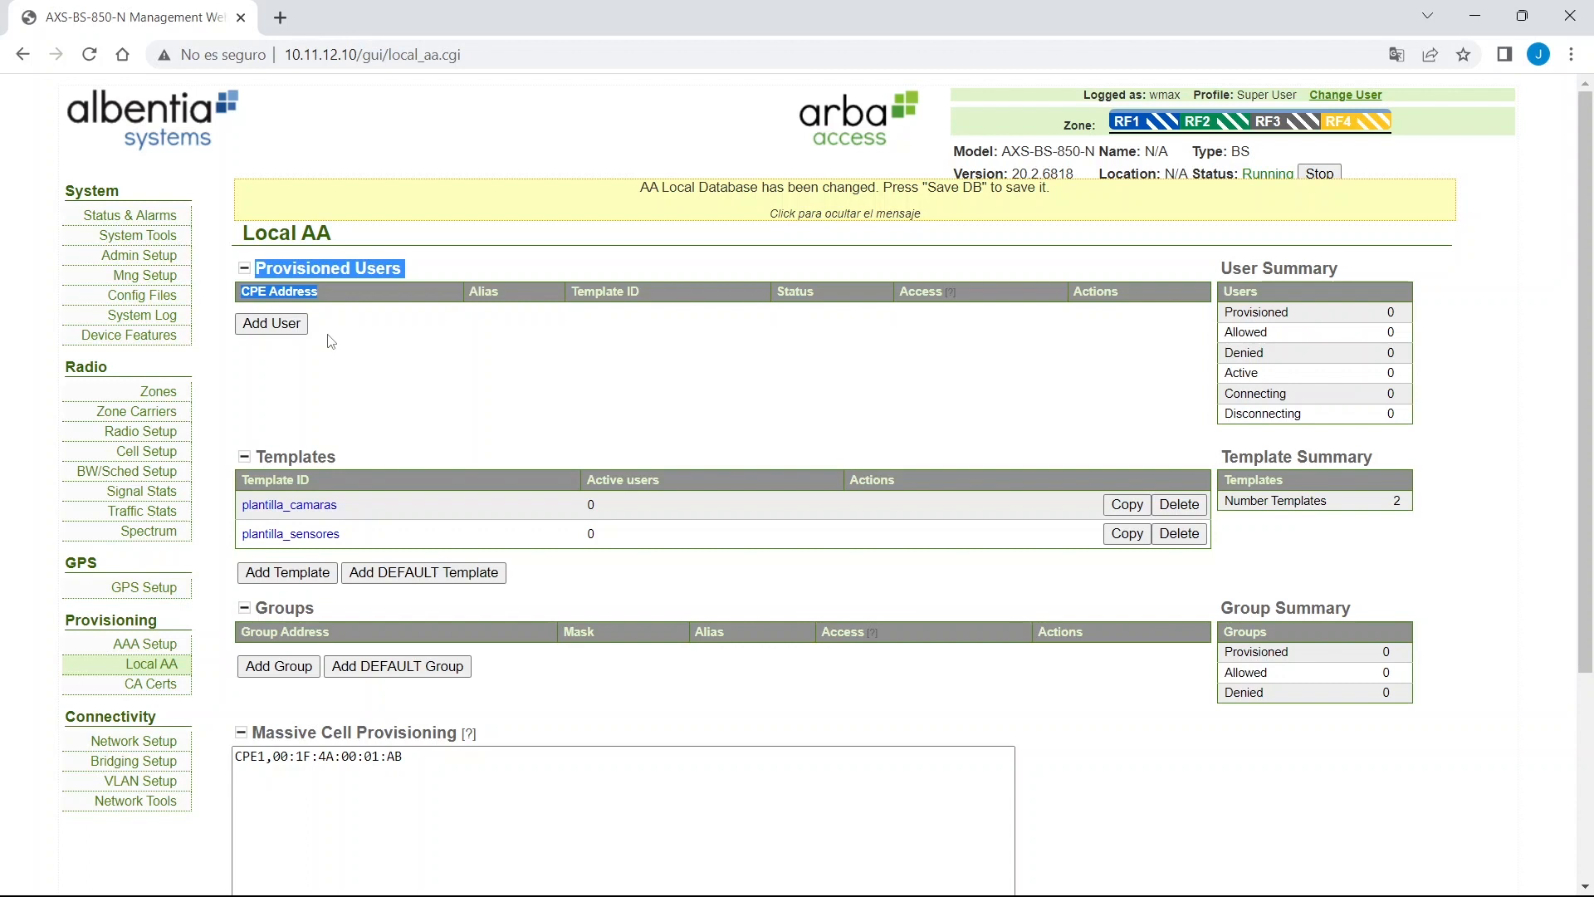
click(297, 328)
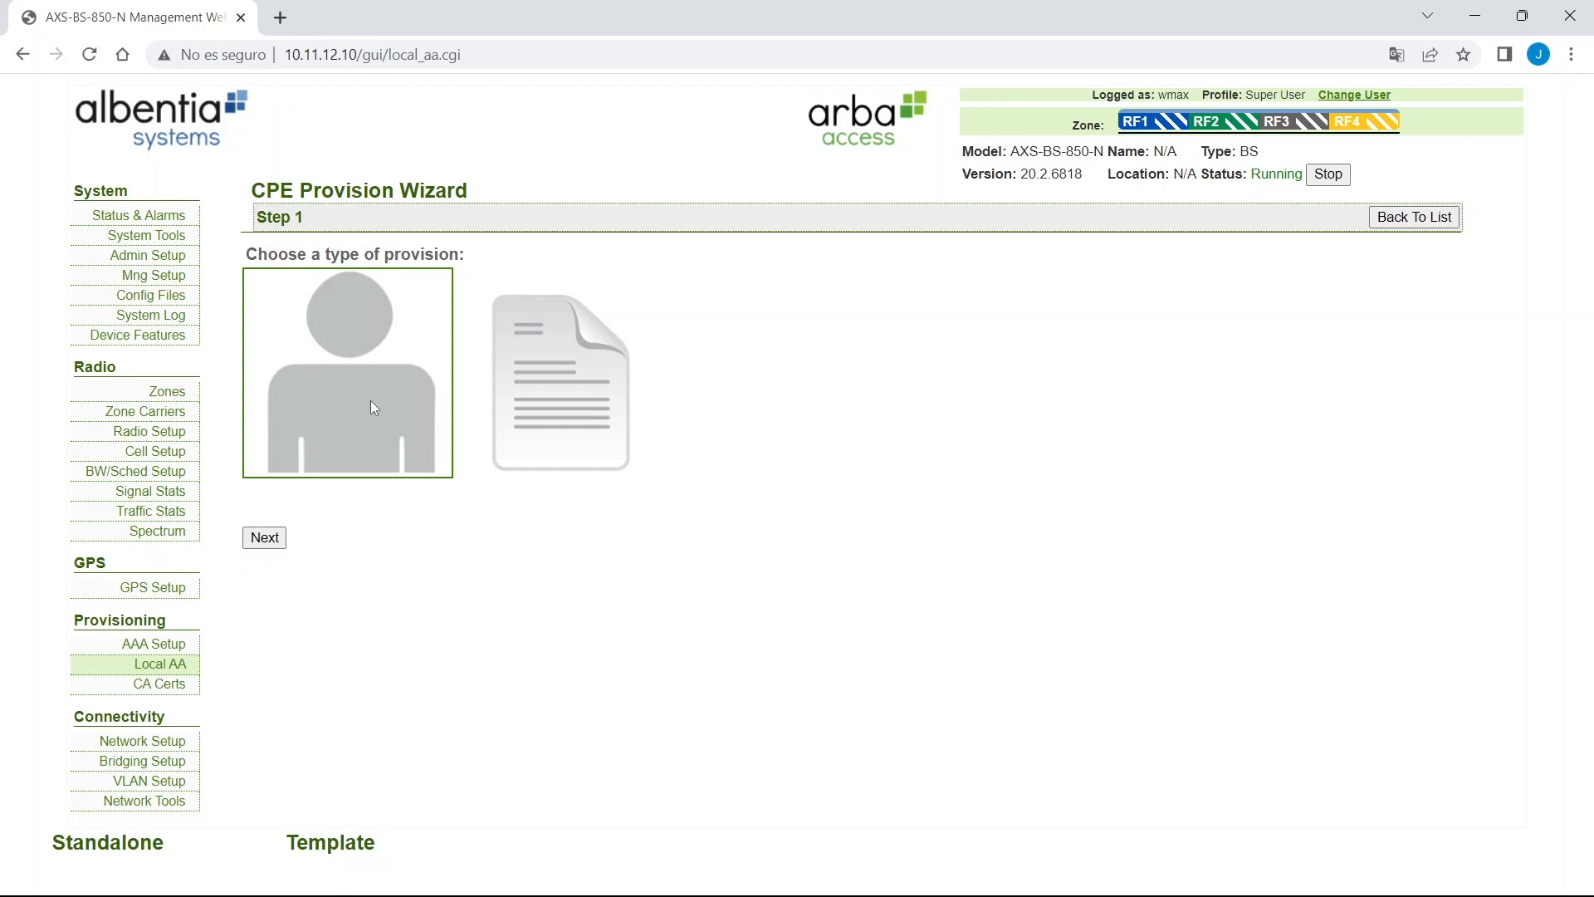
click(578, 399)
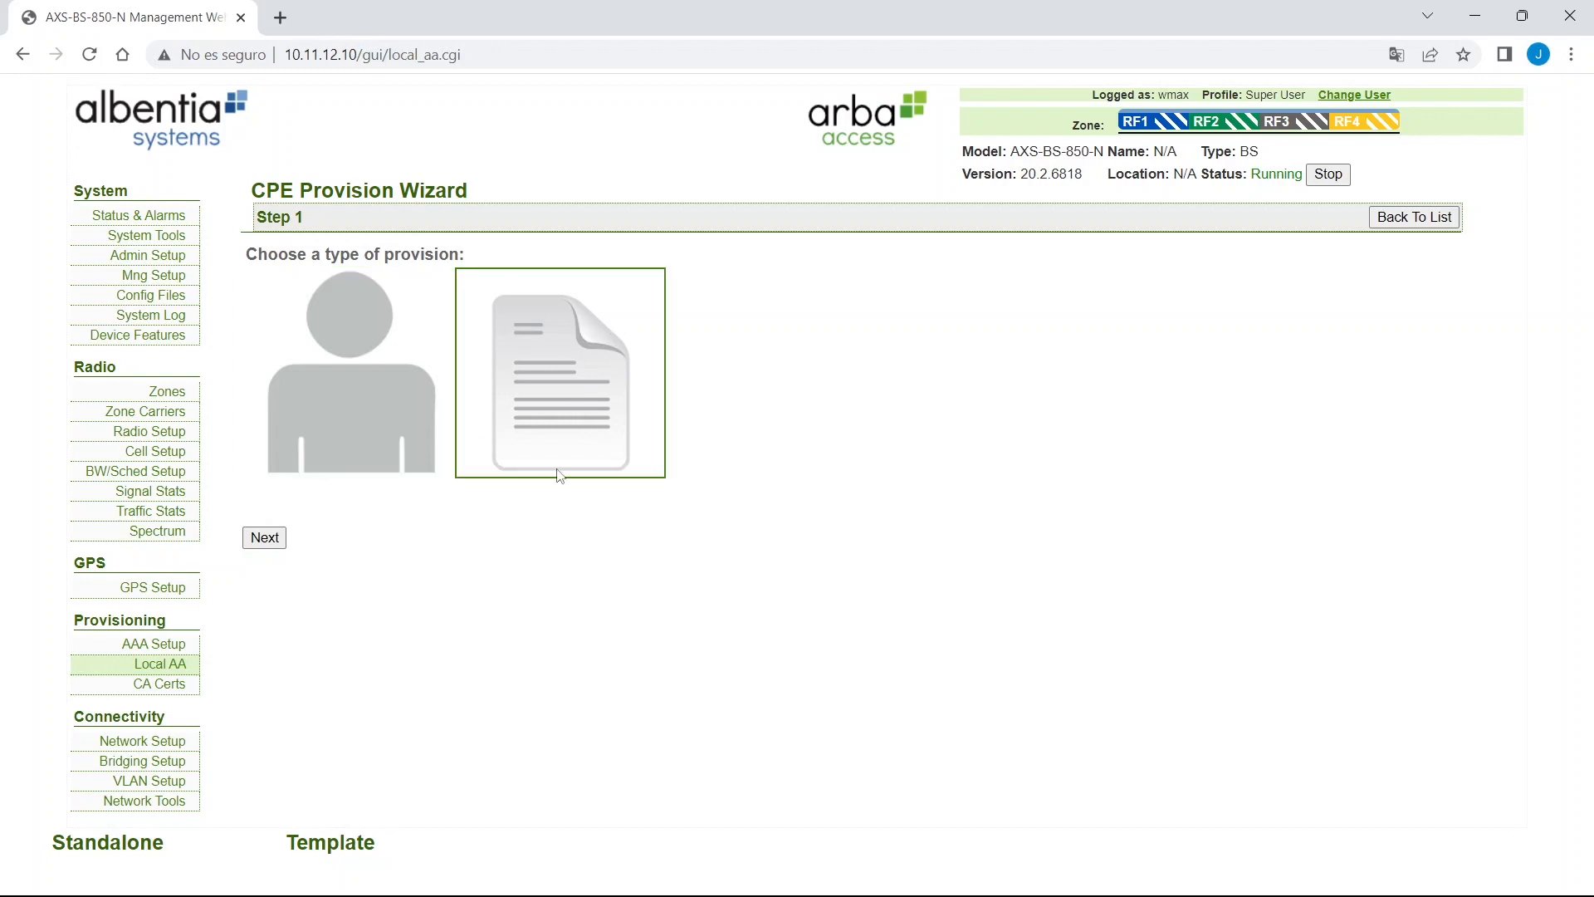
Enter HW address 00:1F:4A:01:6C:1B and alias CPE_prueba in the CPE details form.
click(267, 541)
key(Tab)
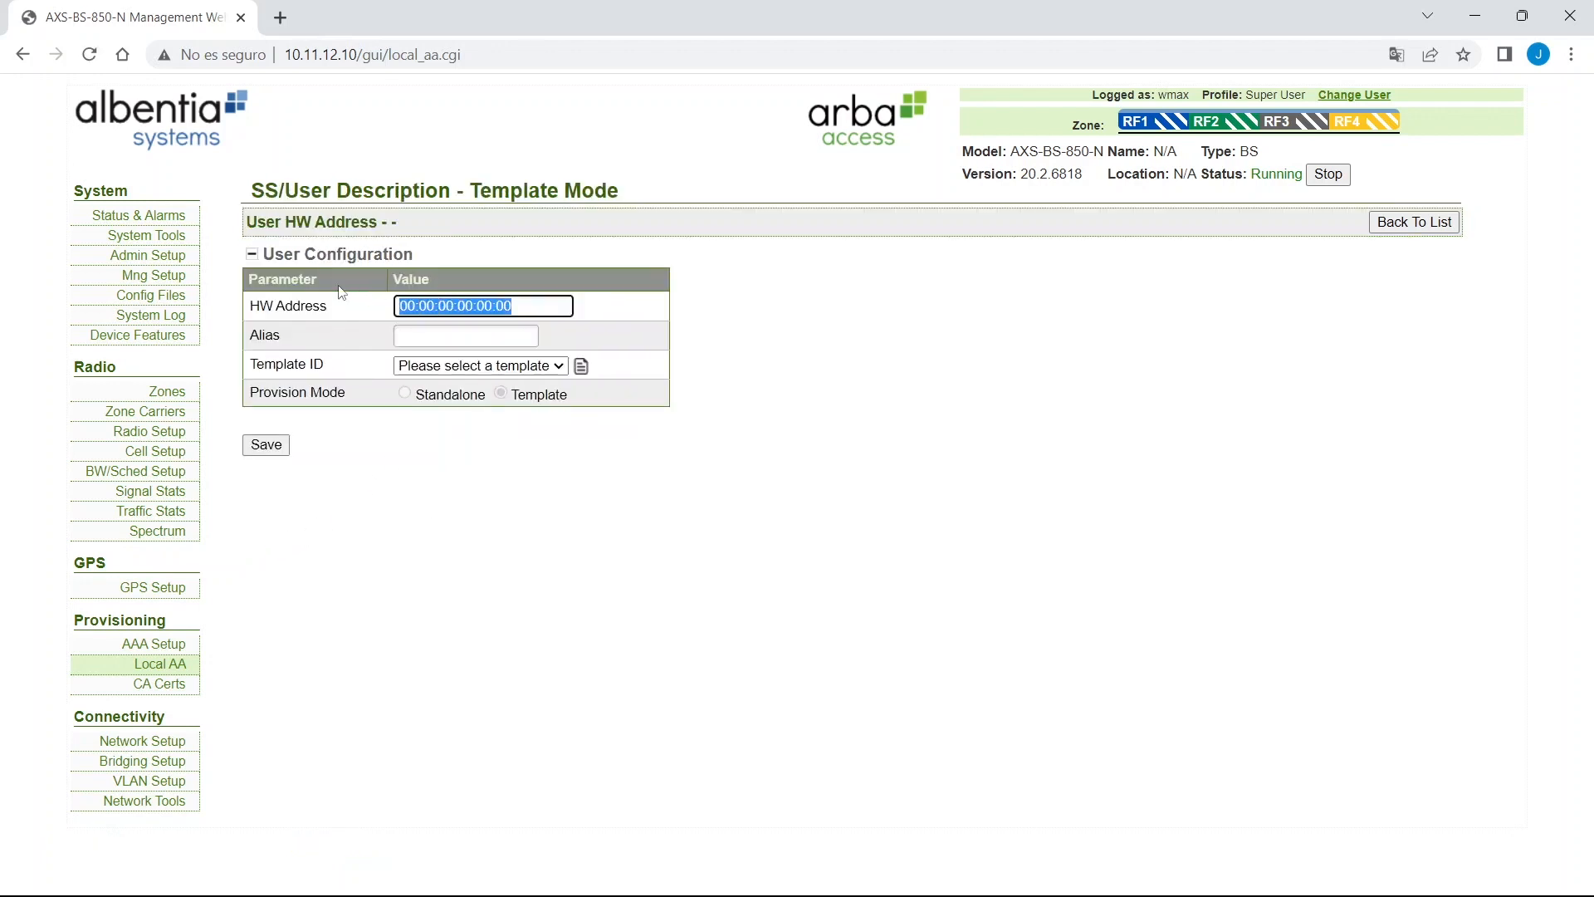
triple_click(543, 309)
click(511, 339)
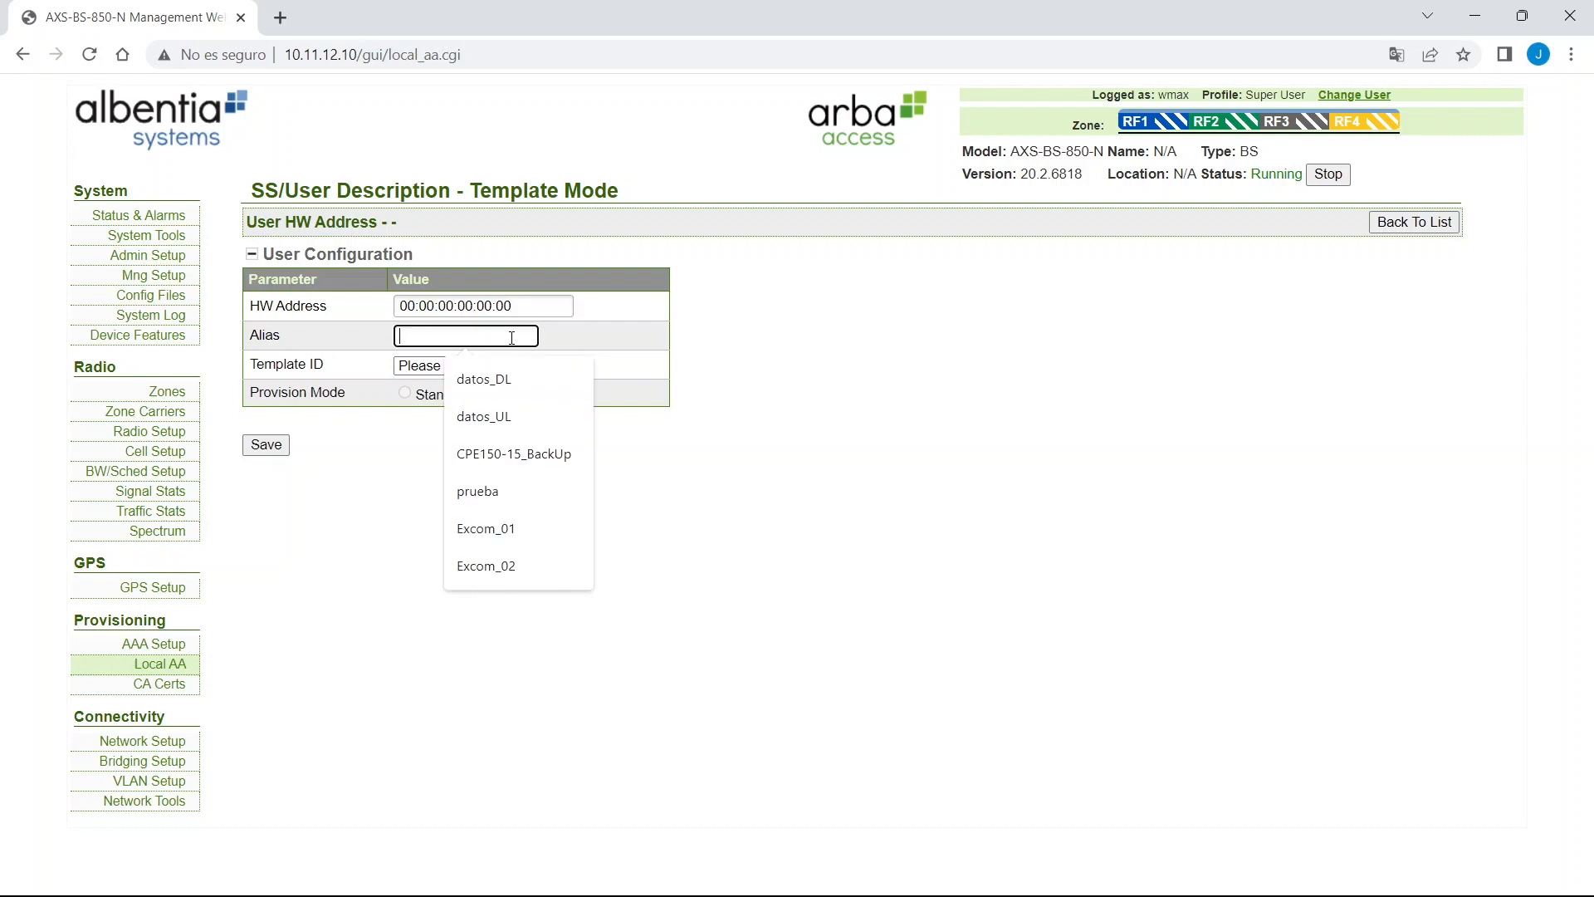
click(615, 322)
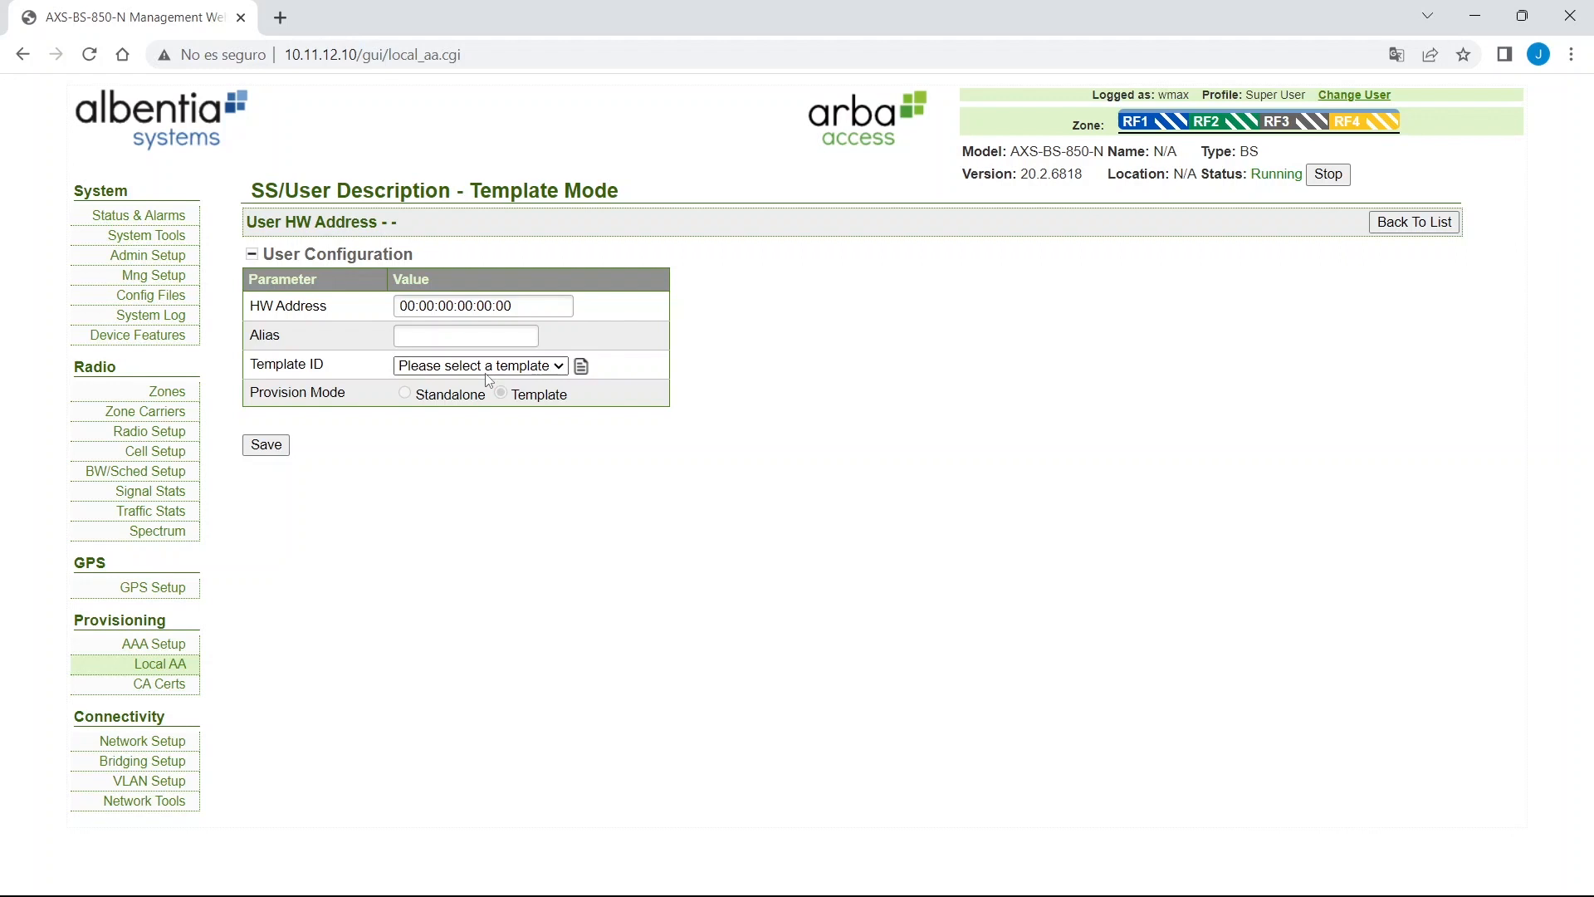
triple_click(539, 307)
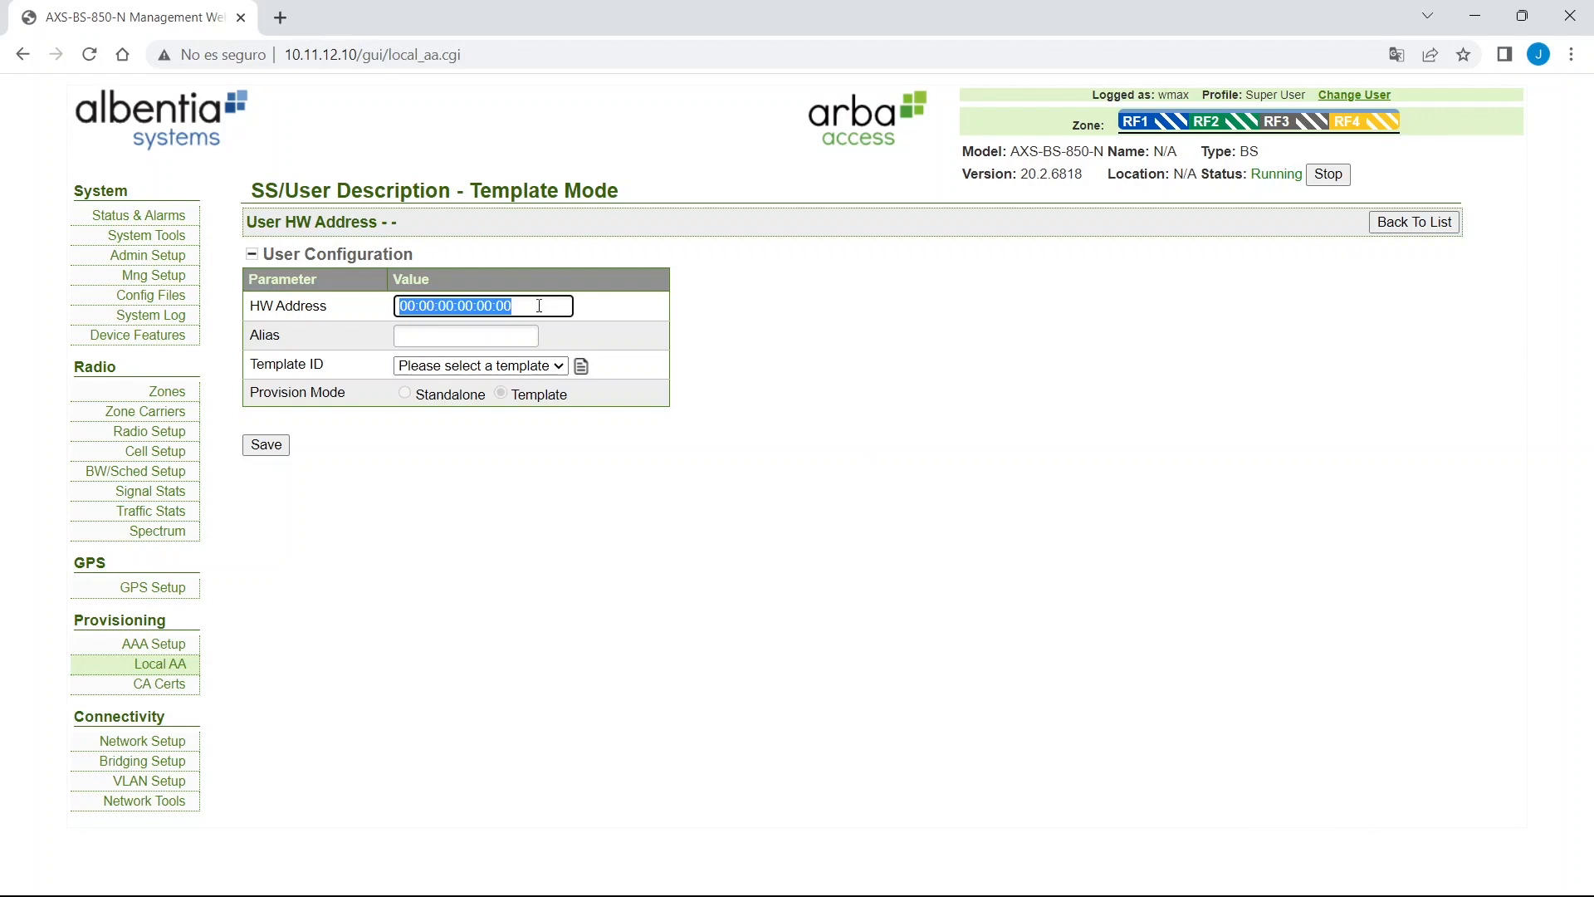
text(00:1F:4a:01:6C:1b)
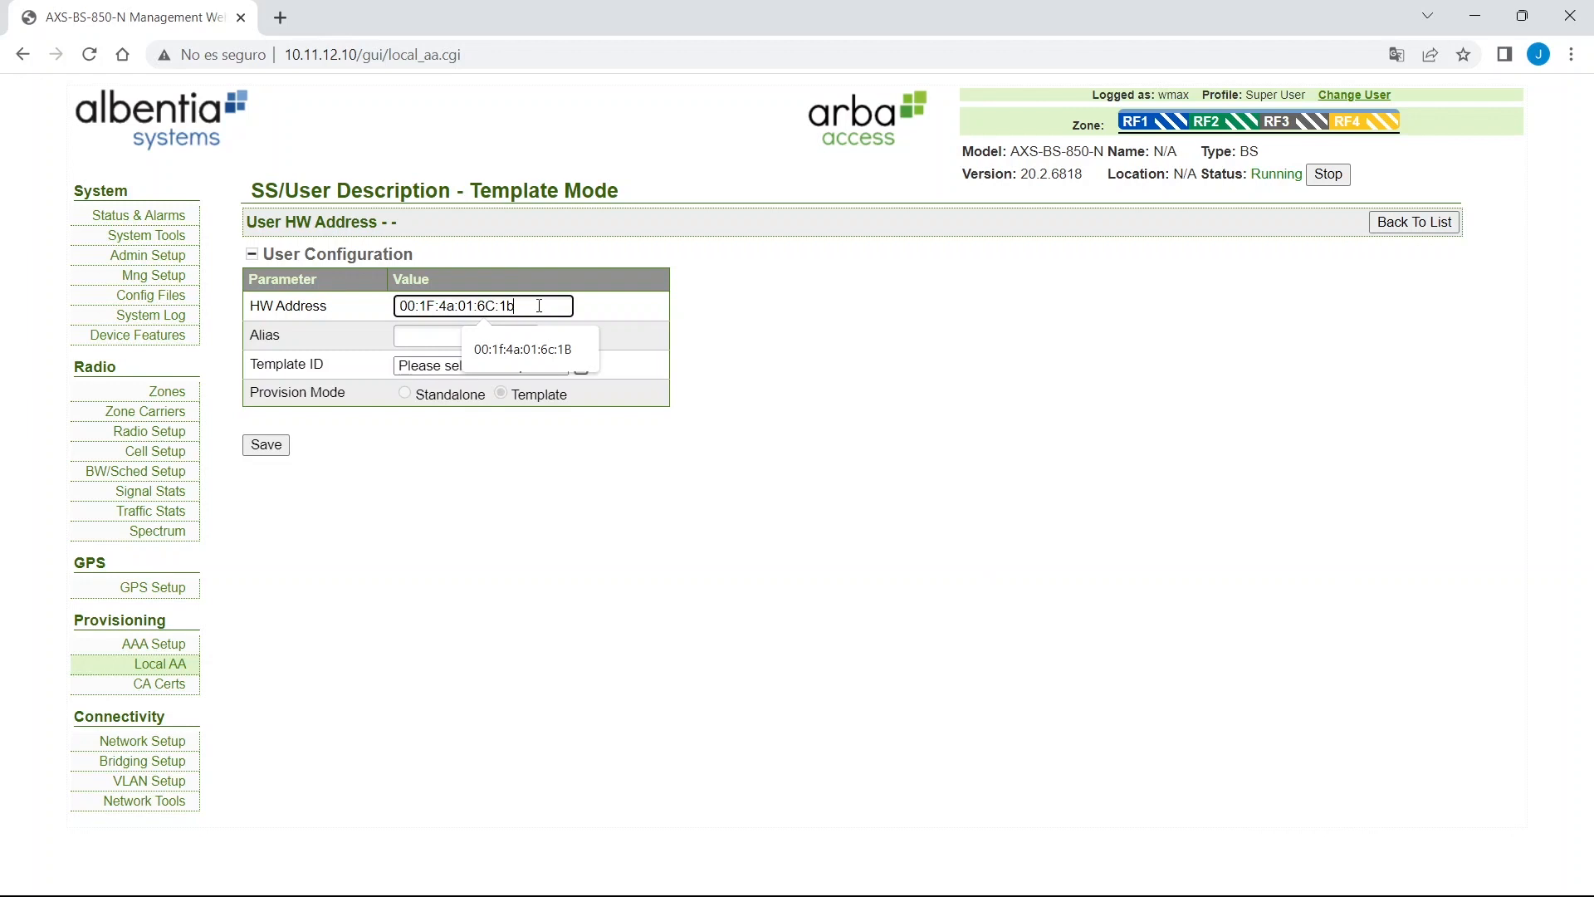
click(441, 337)
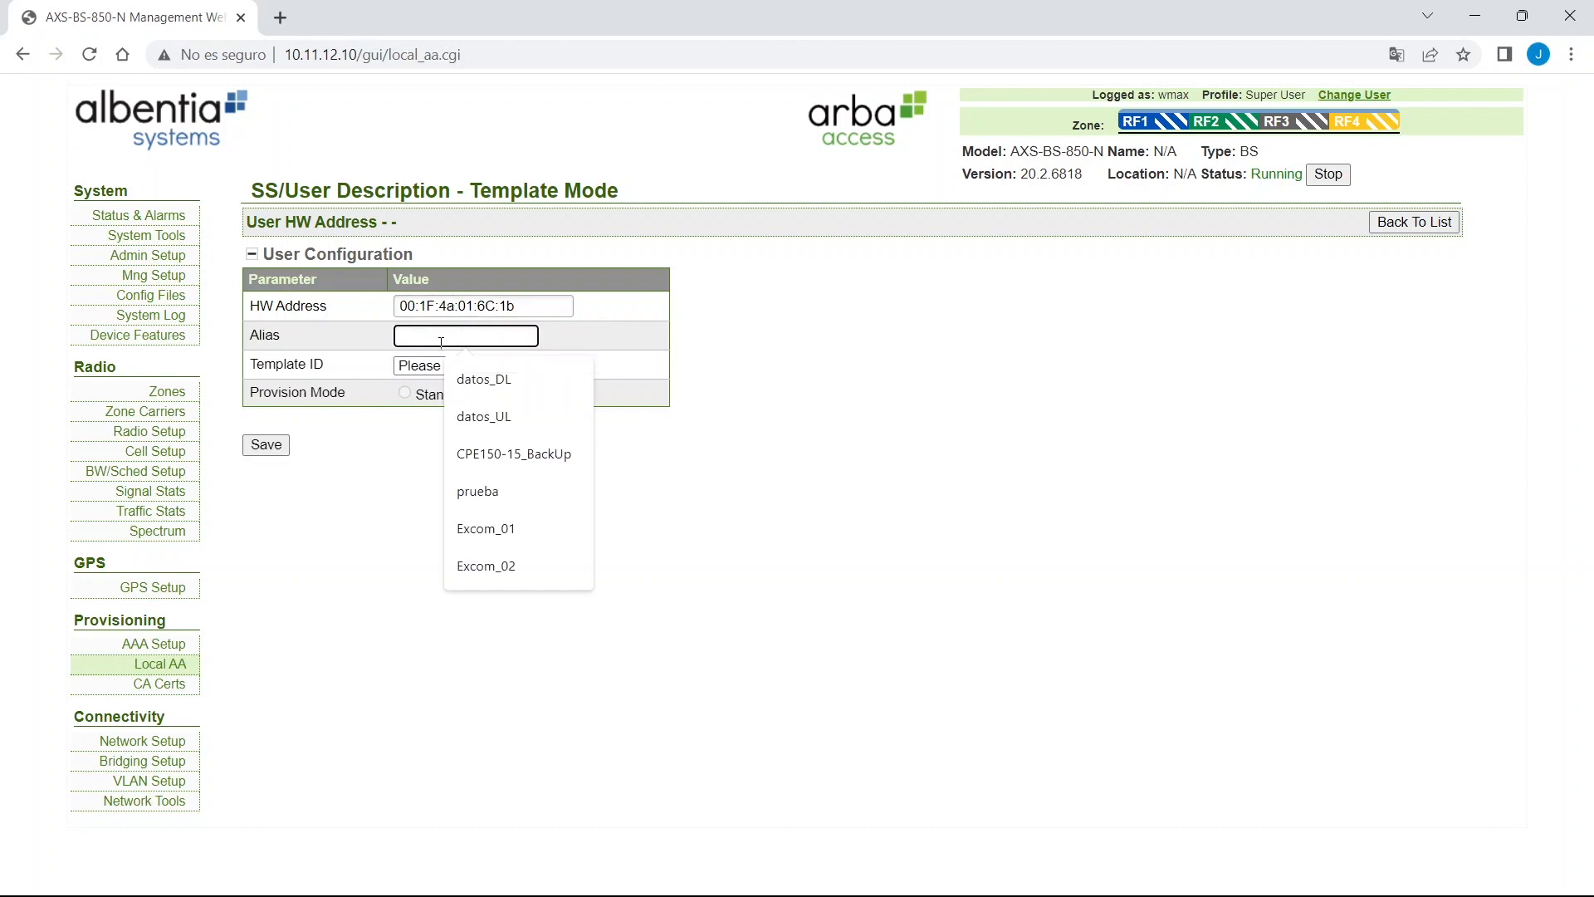
text(CPe)
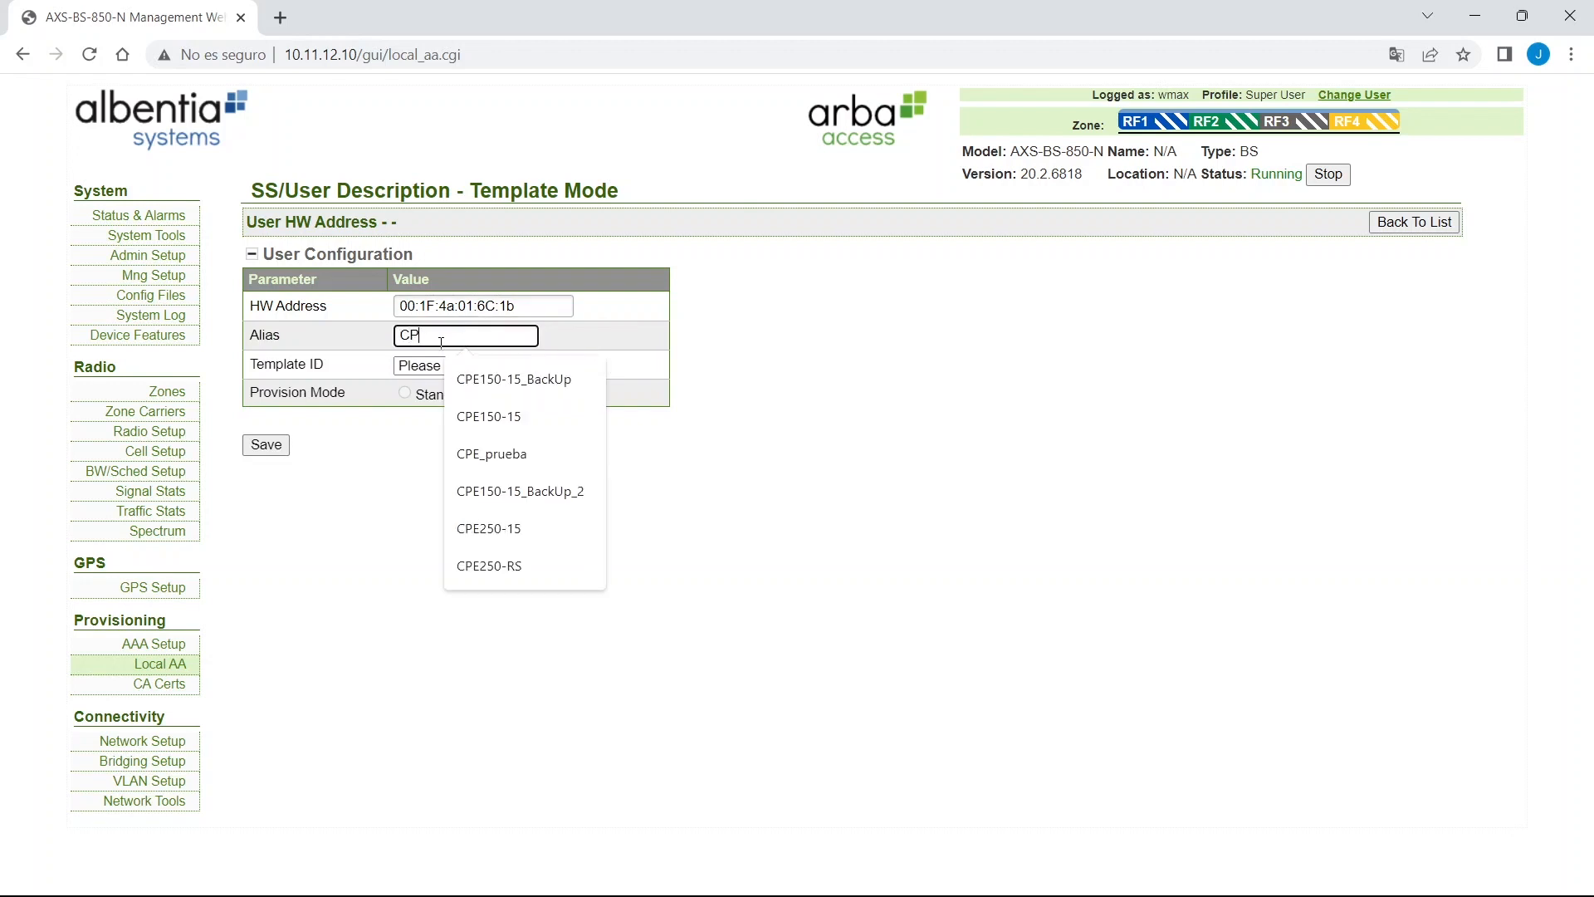
text(E_prueba)
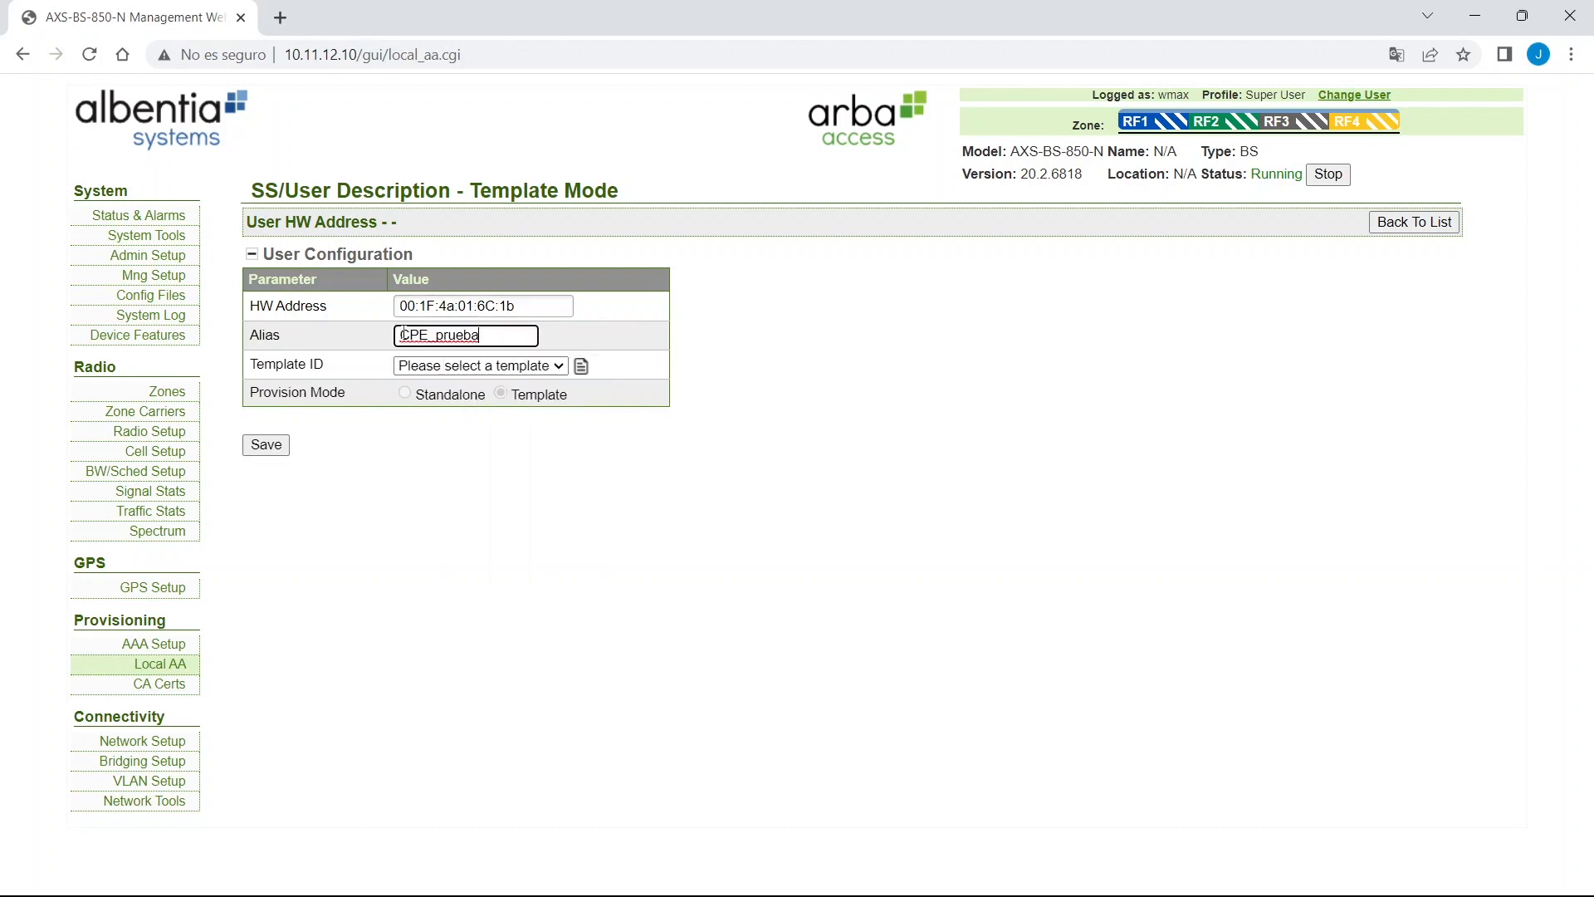
Assign the plantilla_camaras template, save the CPE and return to the Local AA list.
click(461, 369)
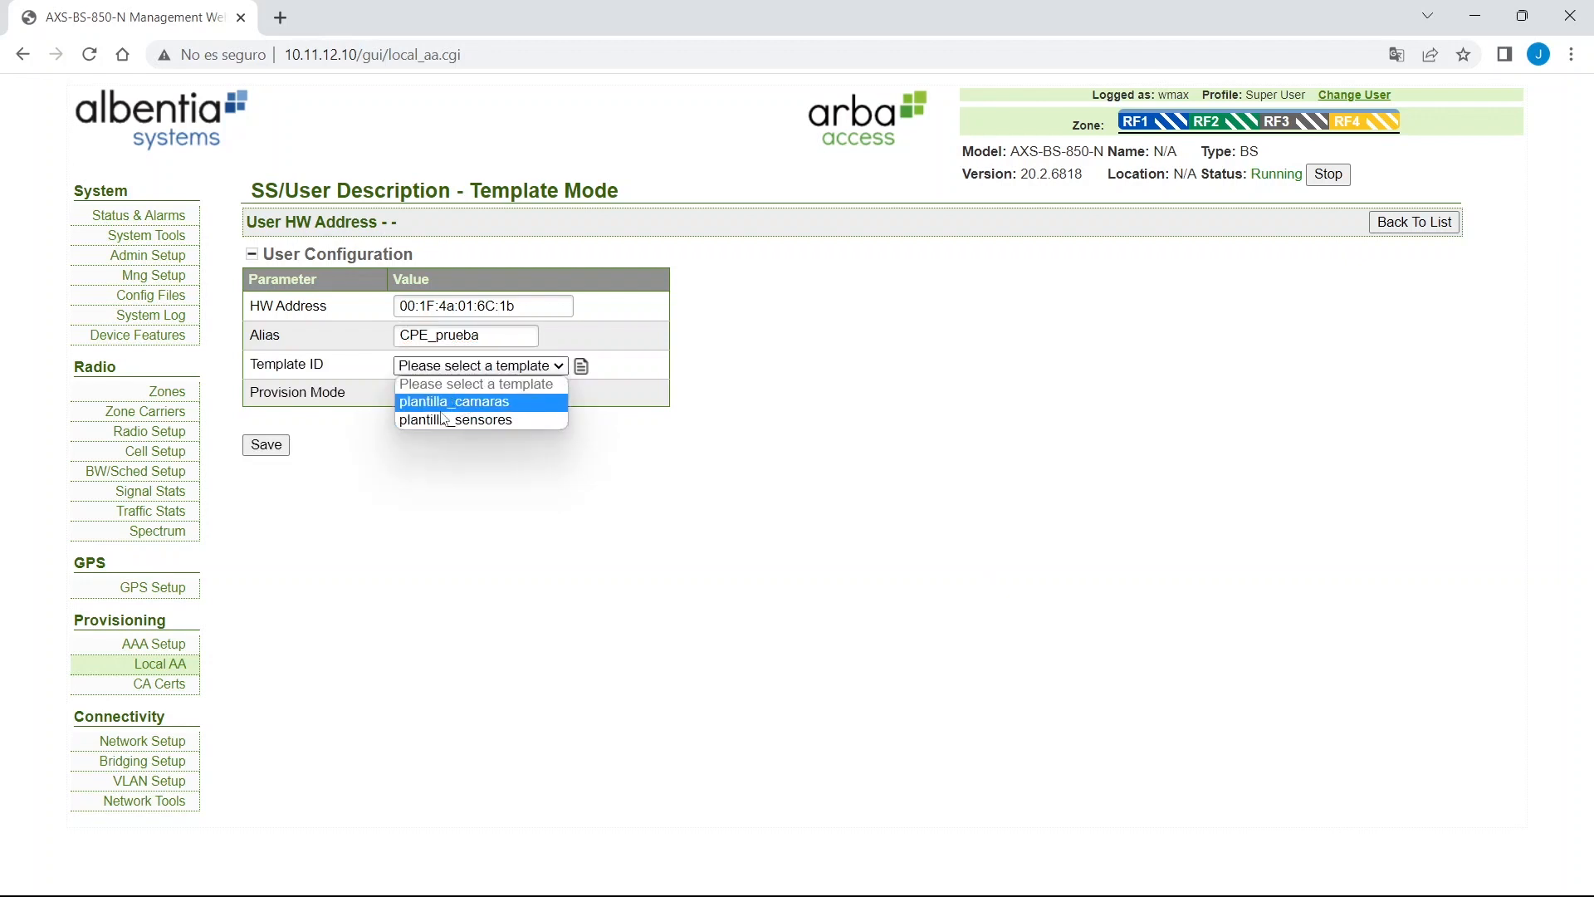
click(468, 402)
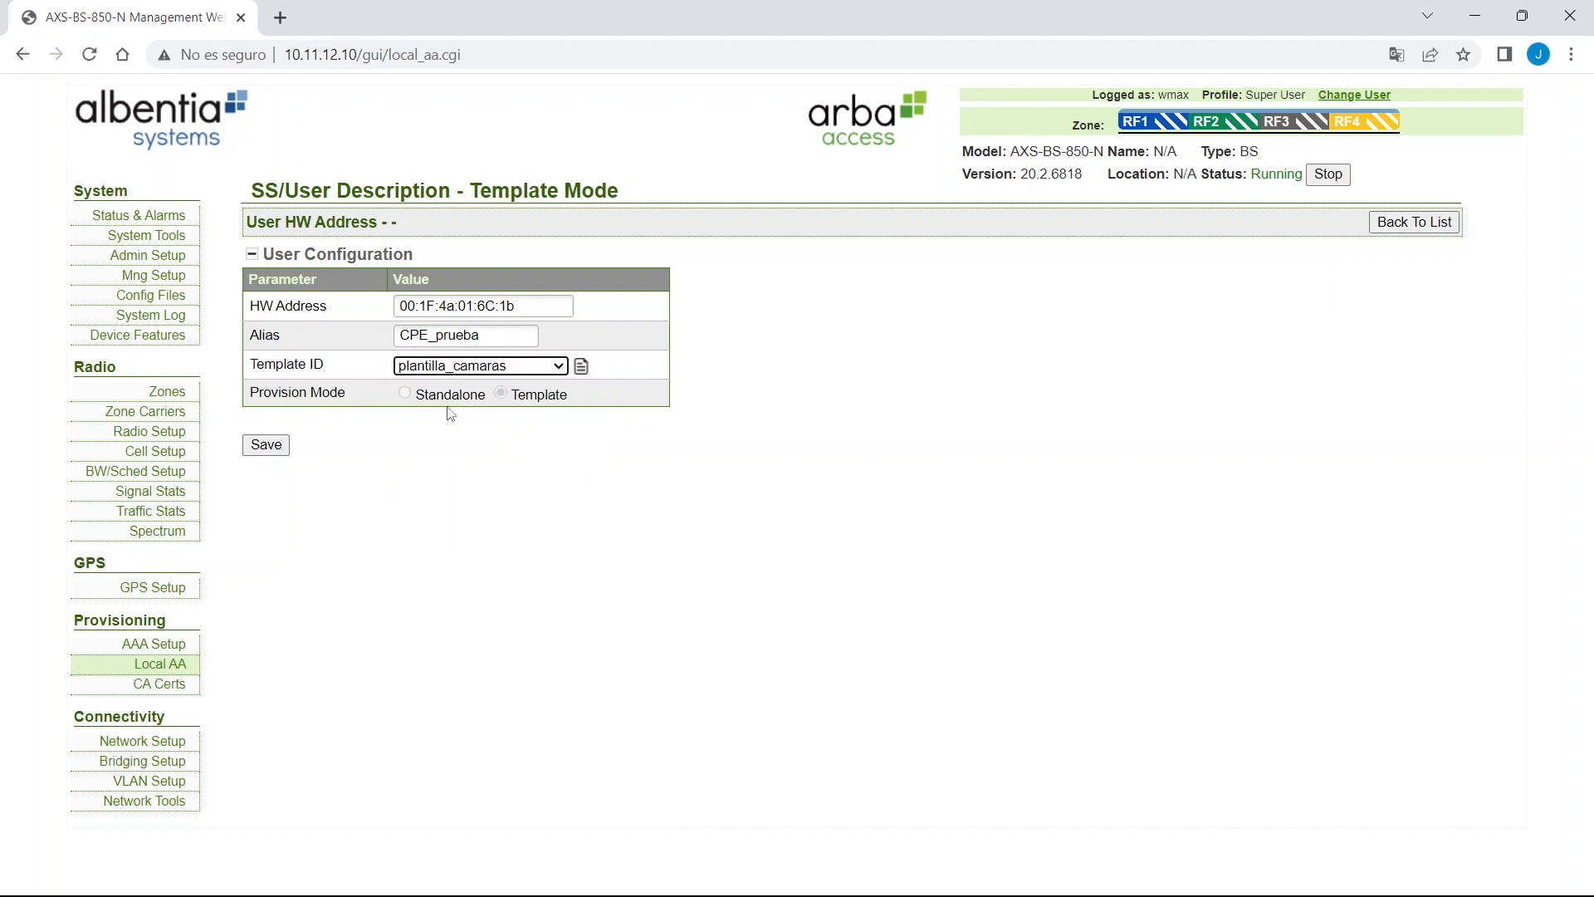
click(267, 445)
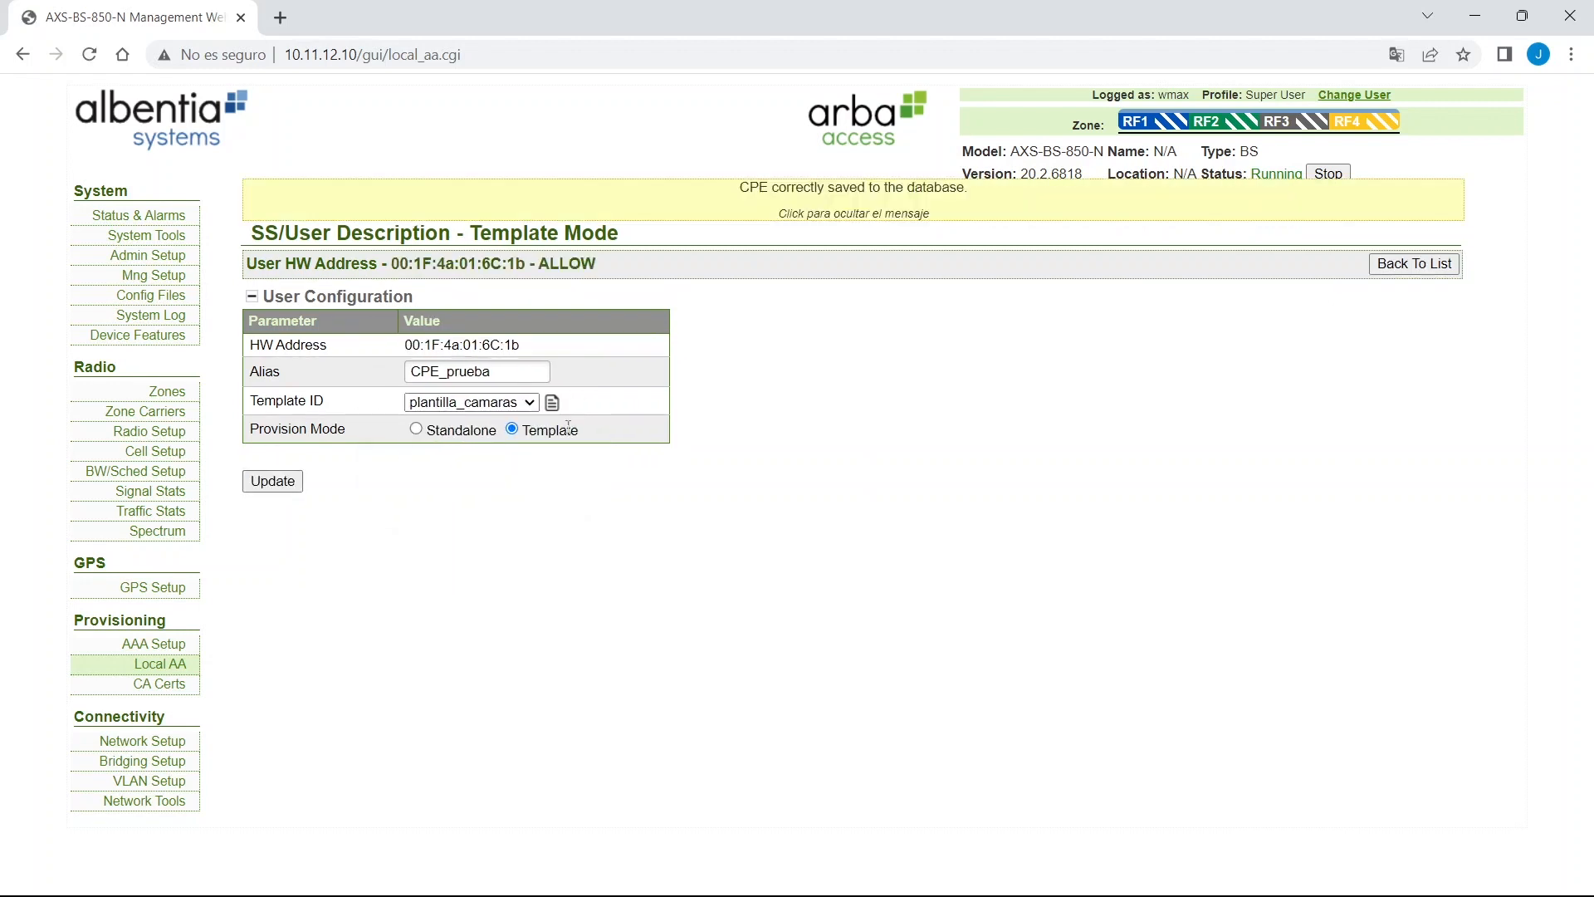
click(1434, 270)
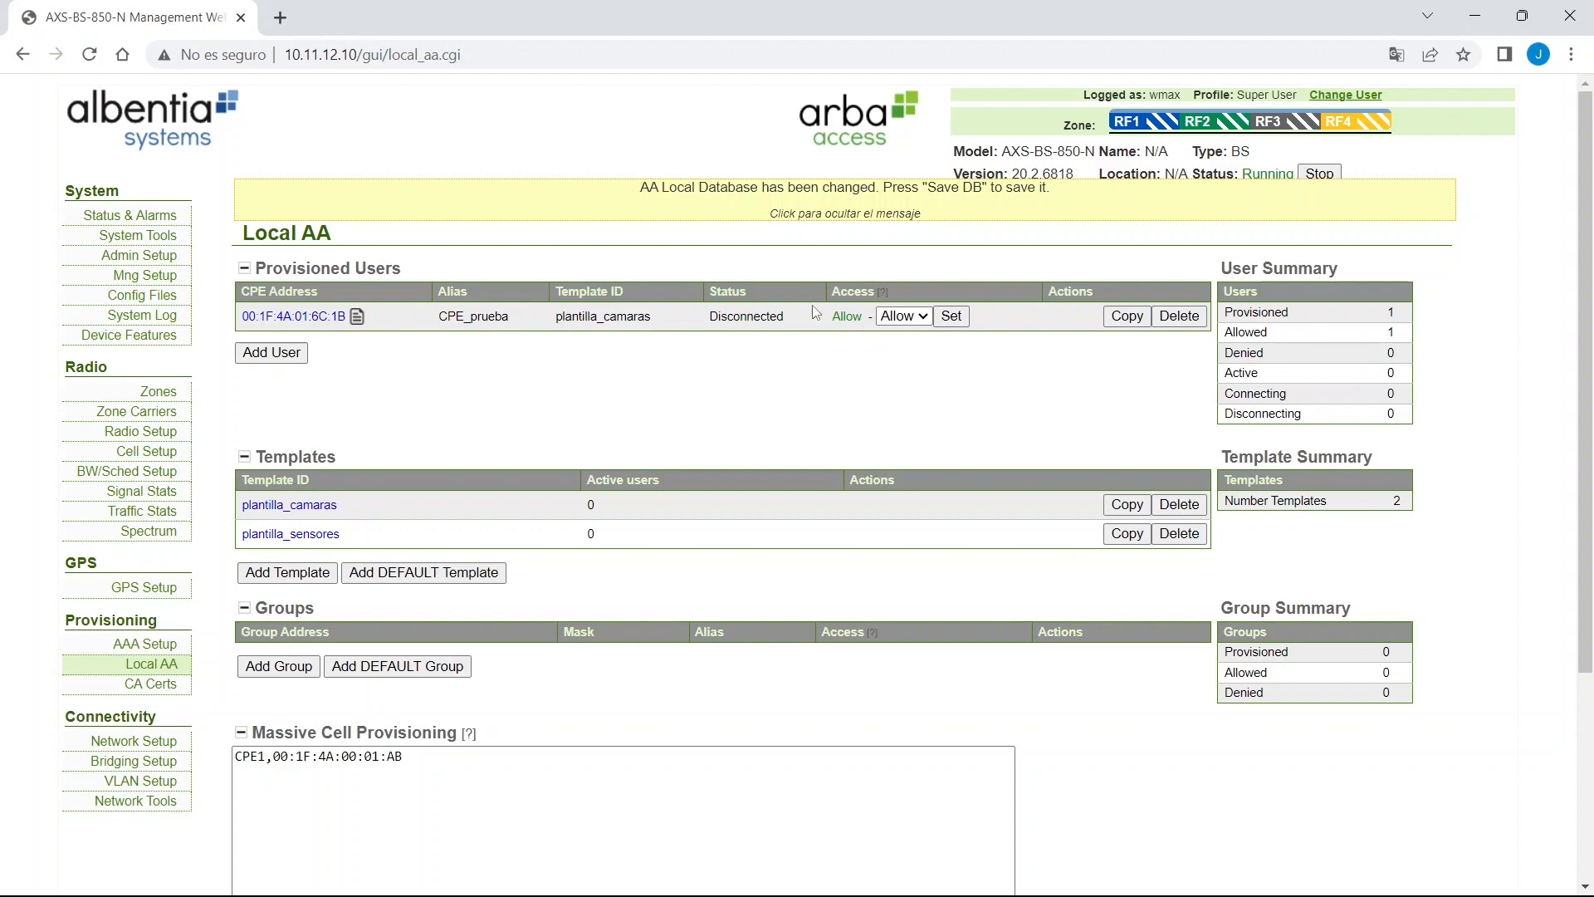
Dismiss the database-changed notice and save the local AA database with Save DB.
click(780, 189)
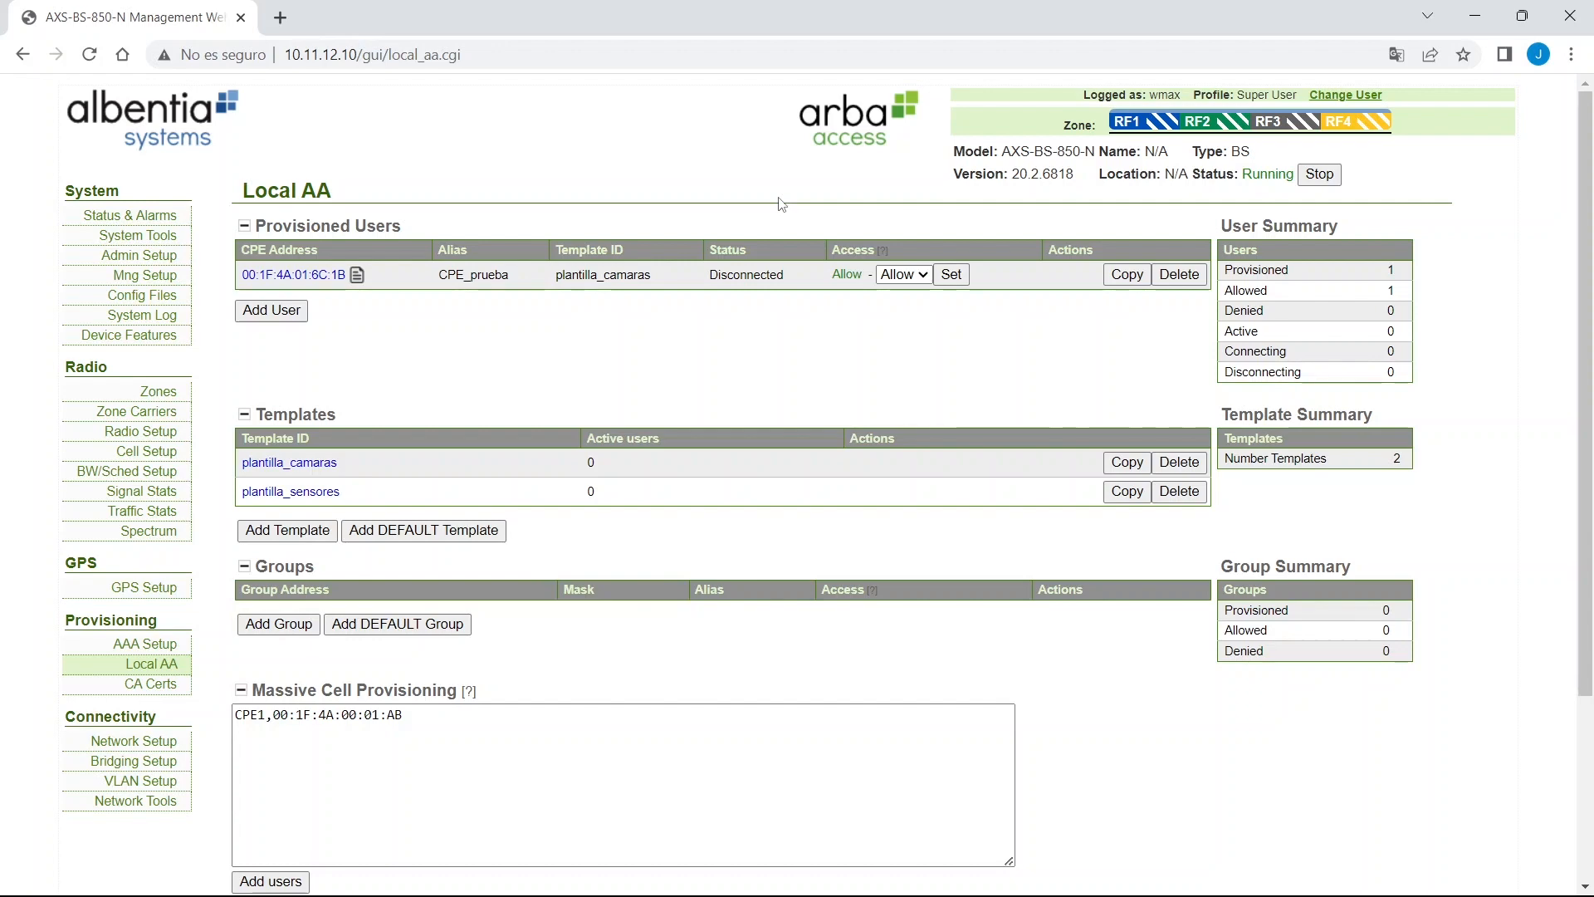
scroll(780, 203, down, 3)
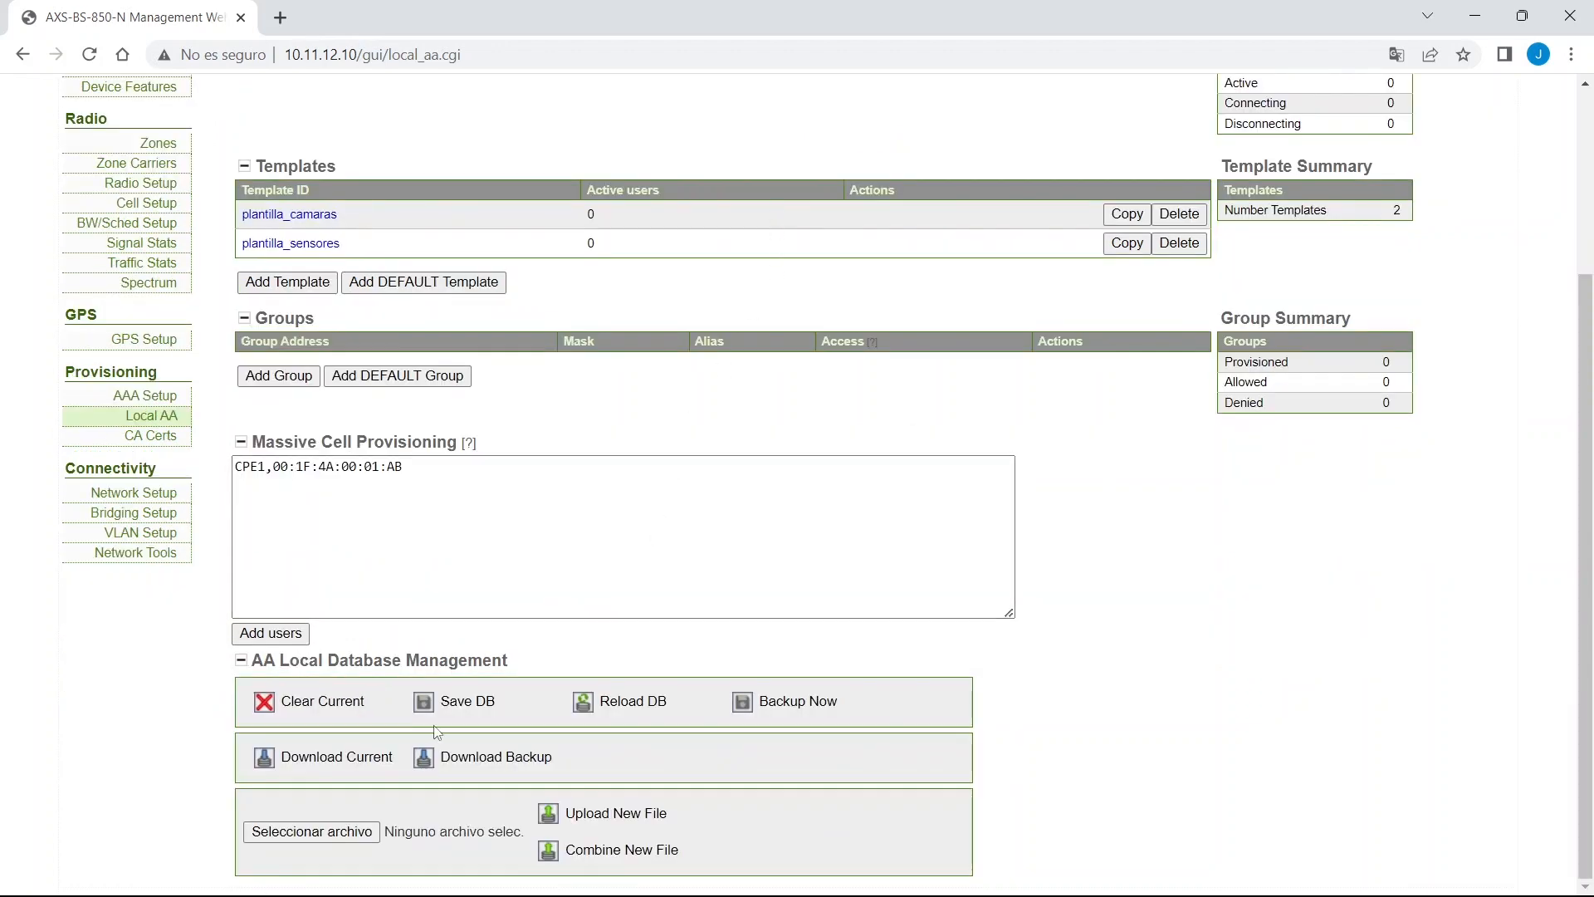
click(471, 714)
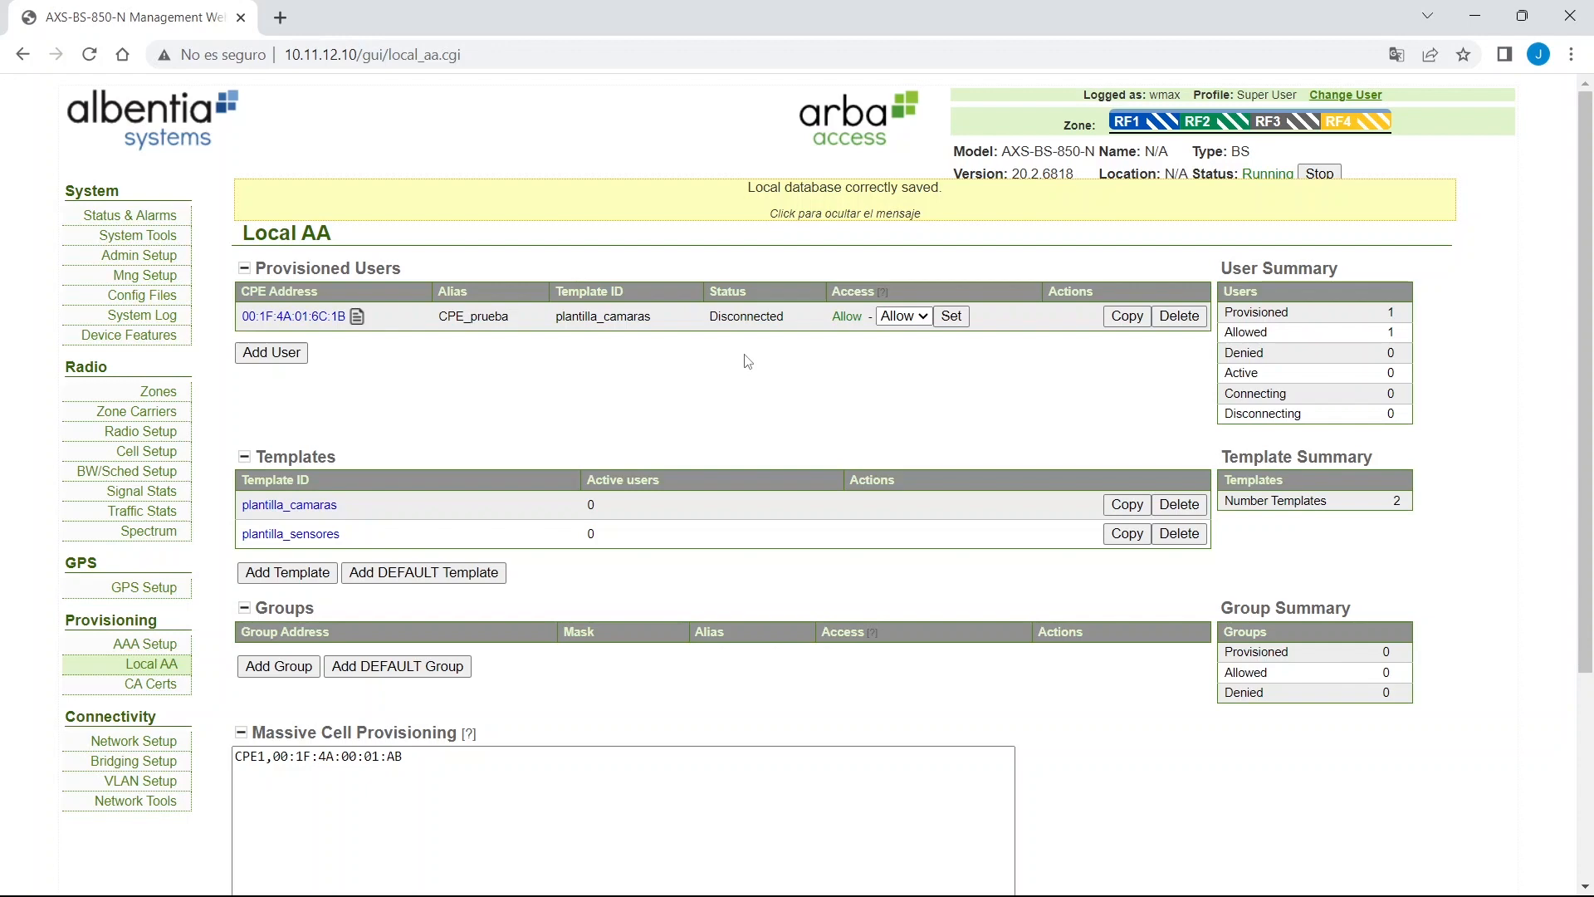
scroll(1038, 508, down, 4)
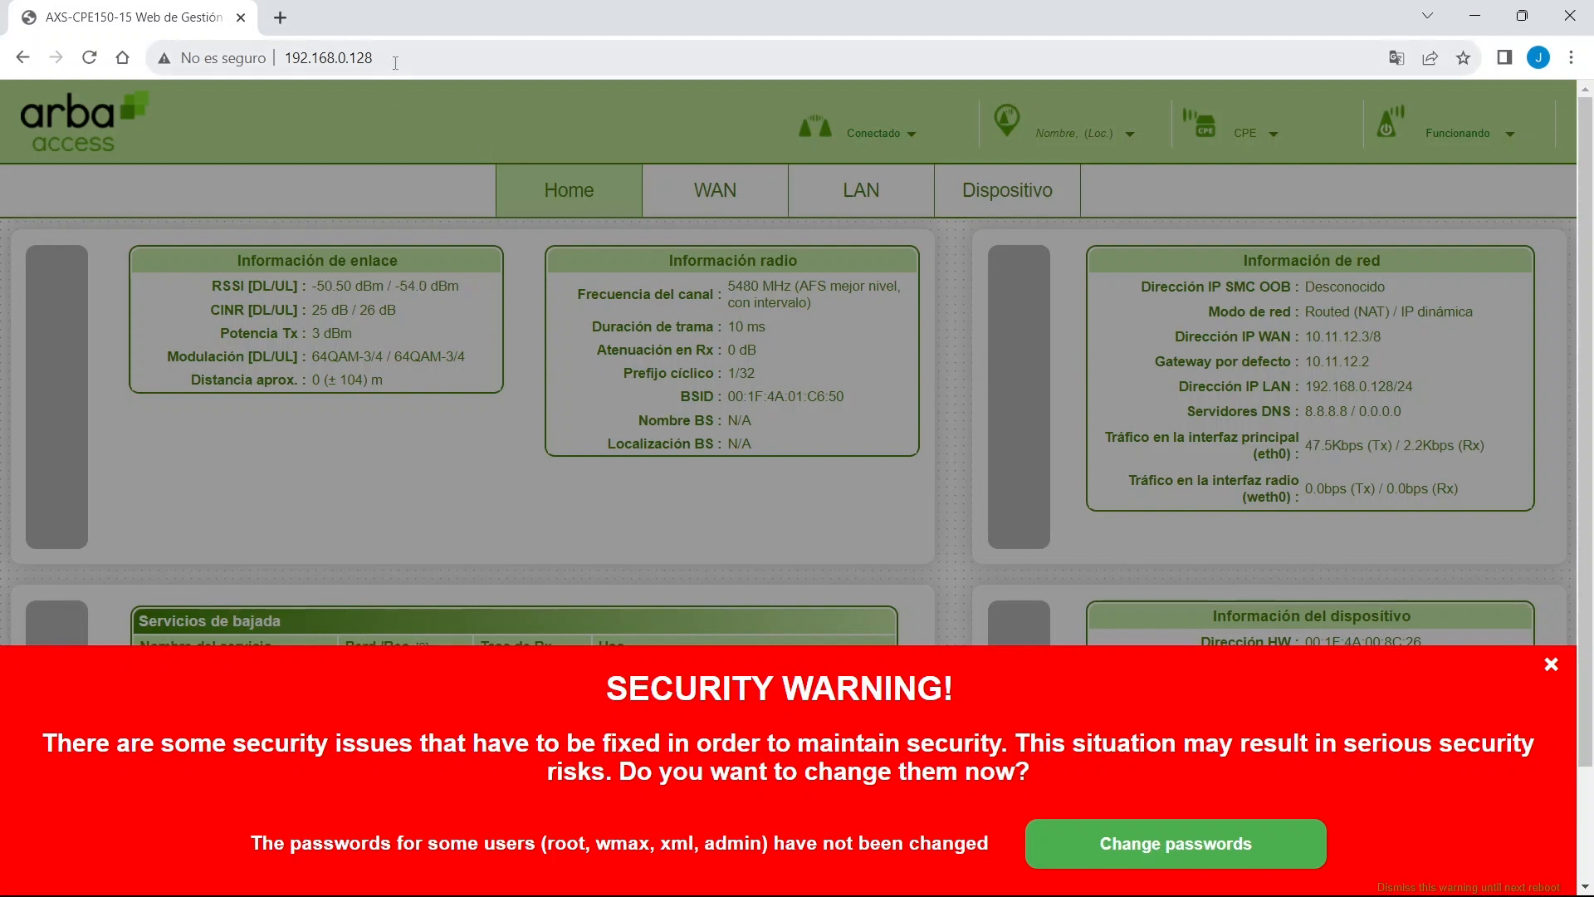
Close the translation bubble and dismiss the unchanged-password security warning until next reboot.
drag(375, 58, 286, 48)
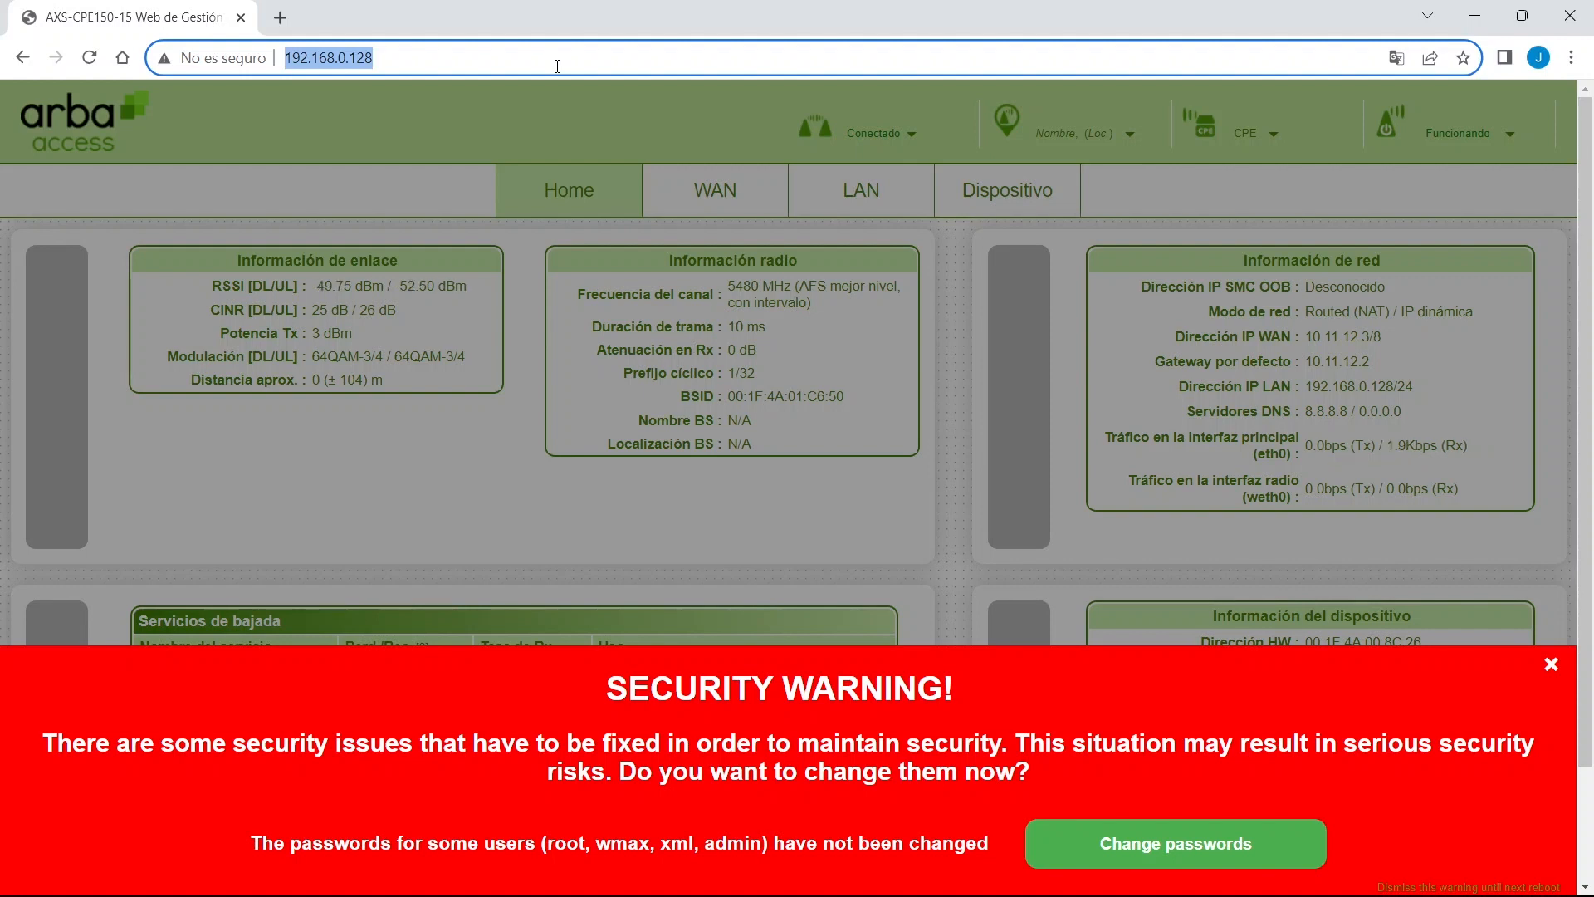
click(1104, 561)
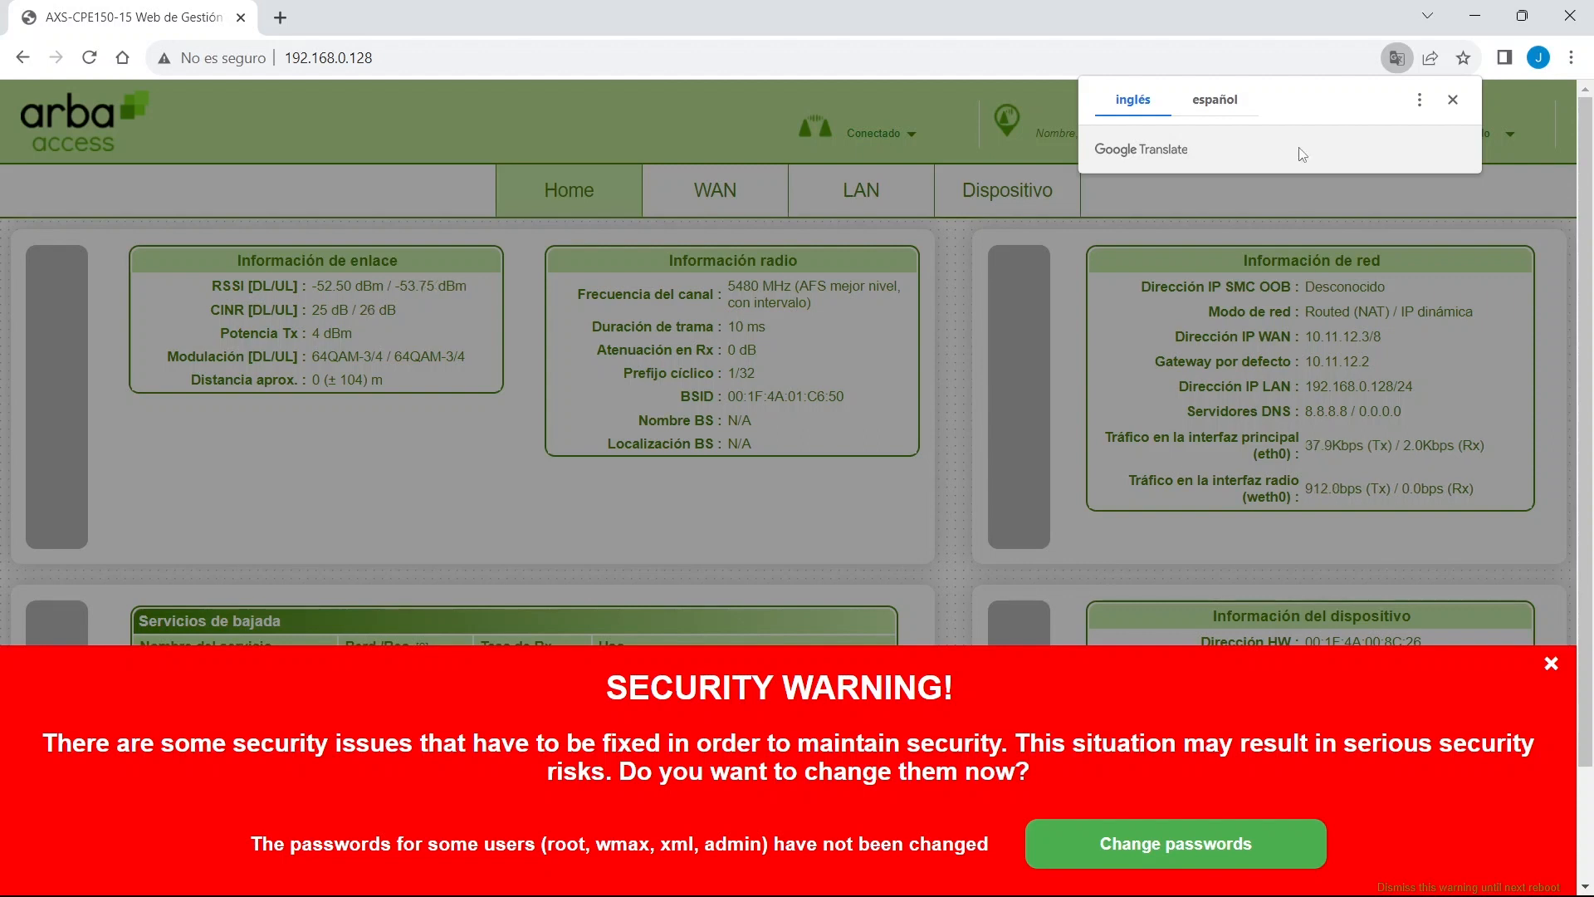
click(501, 263)
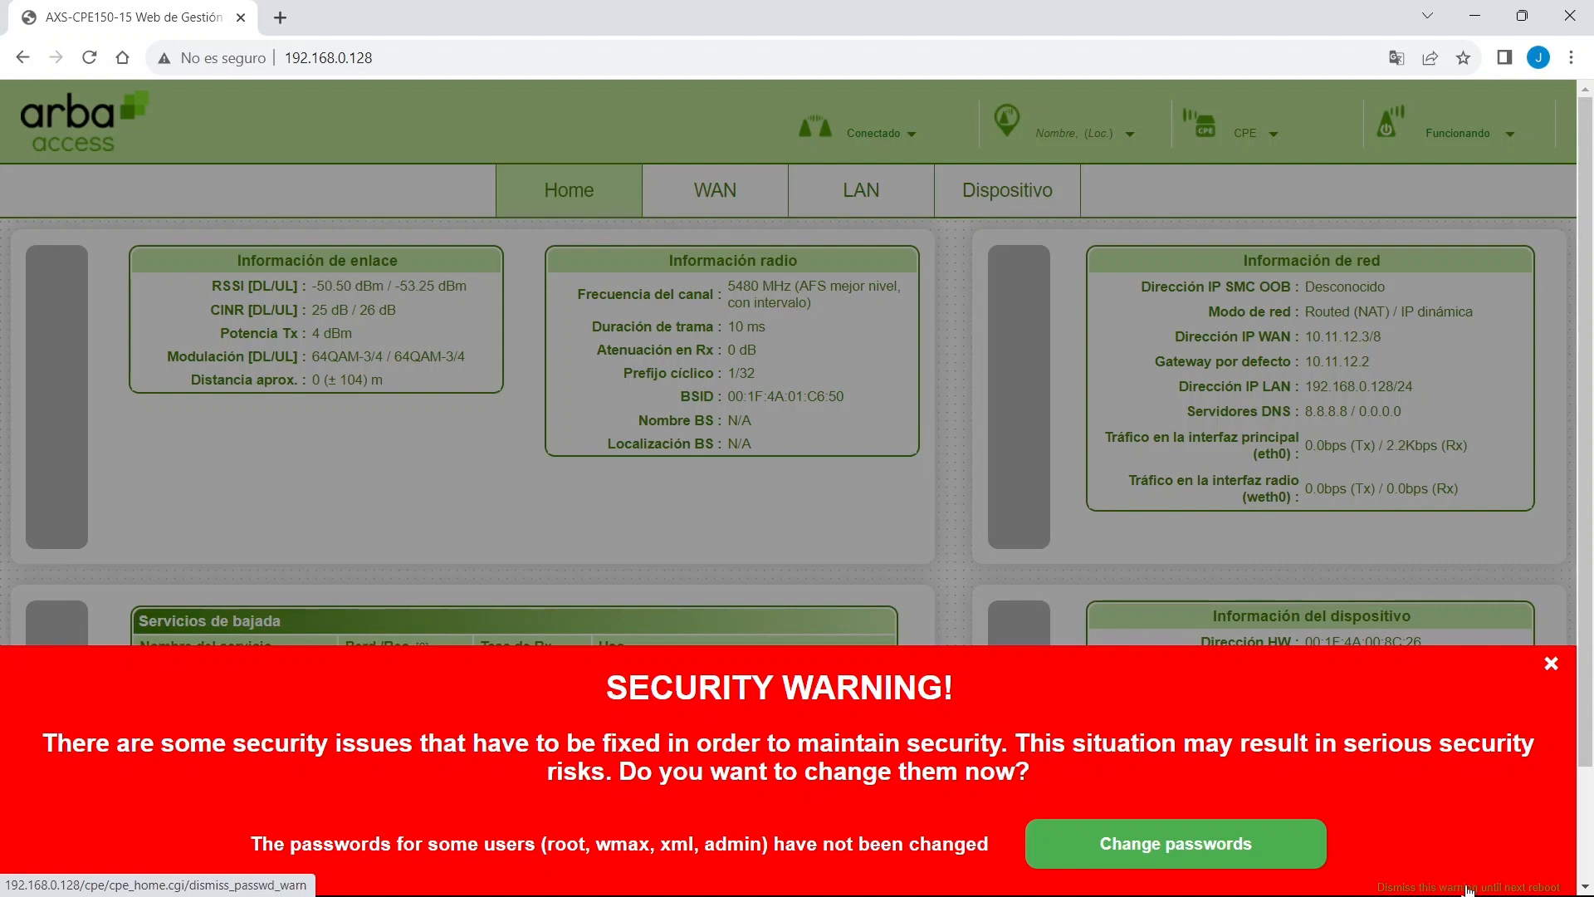
click(1467, 888)
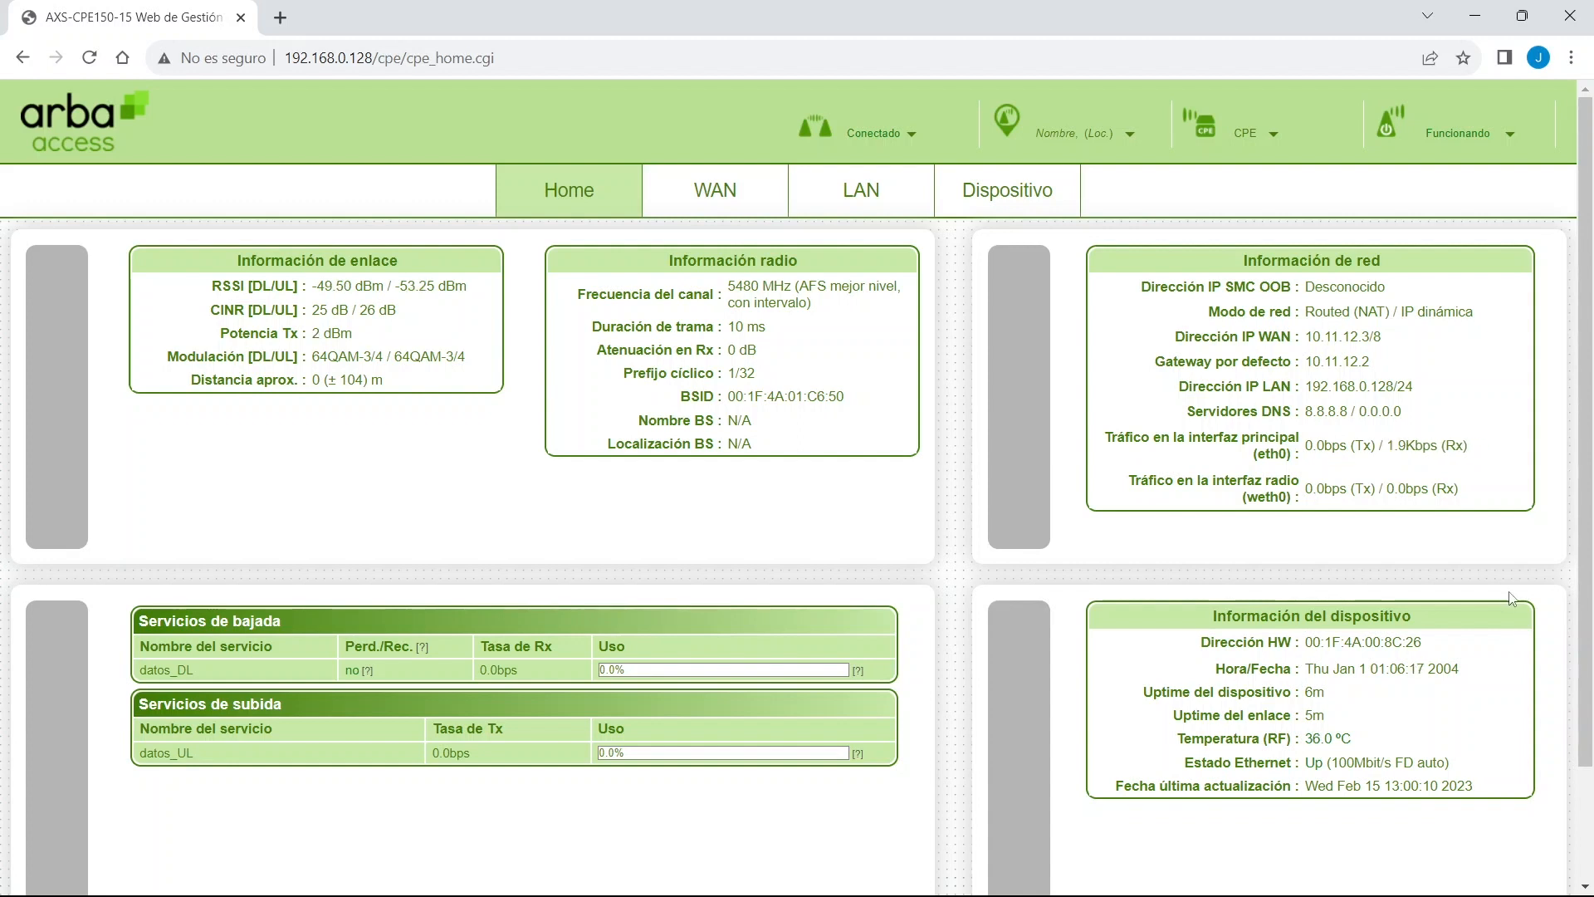
Review link status, uptimes, modulation, CINR and service tables, then go to the WAN page.
drag(1532, 581, 1473, 776)
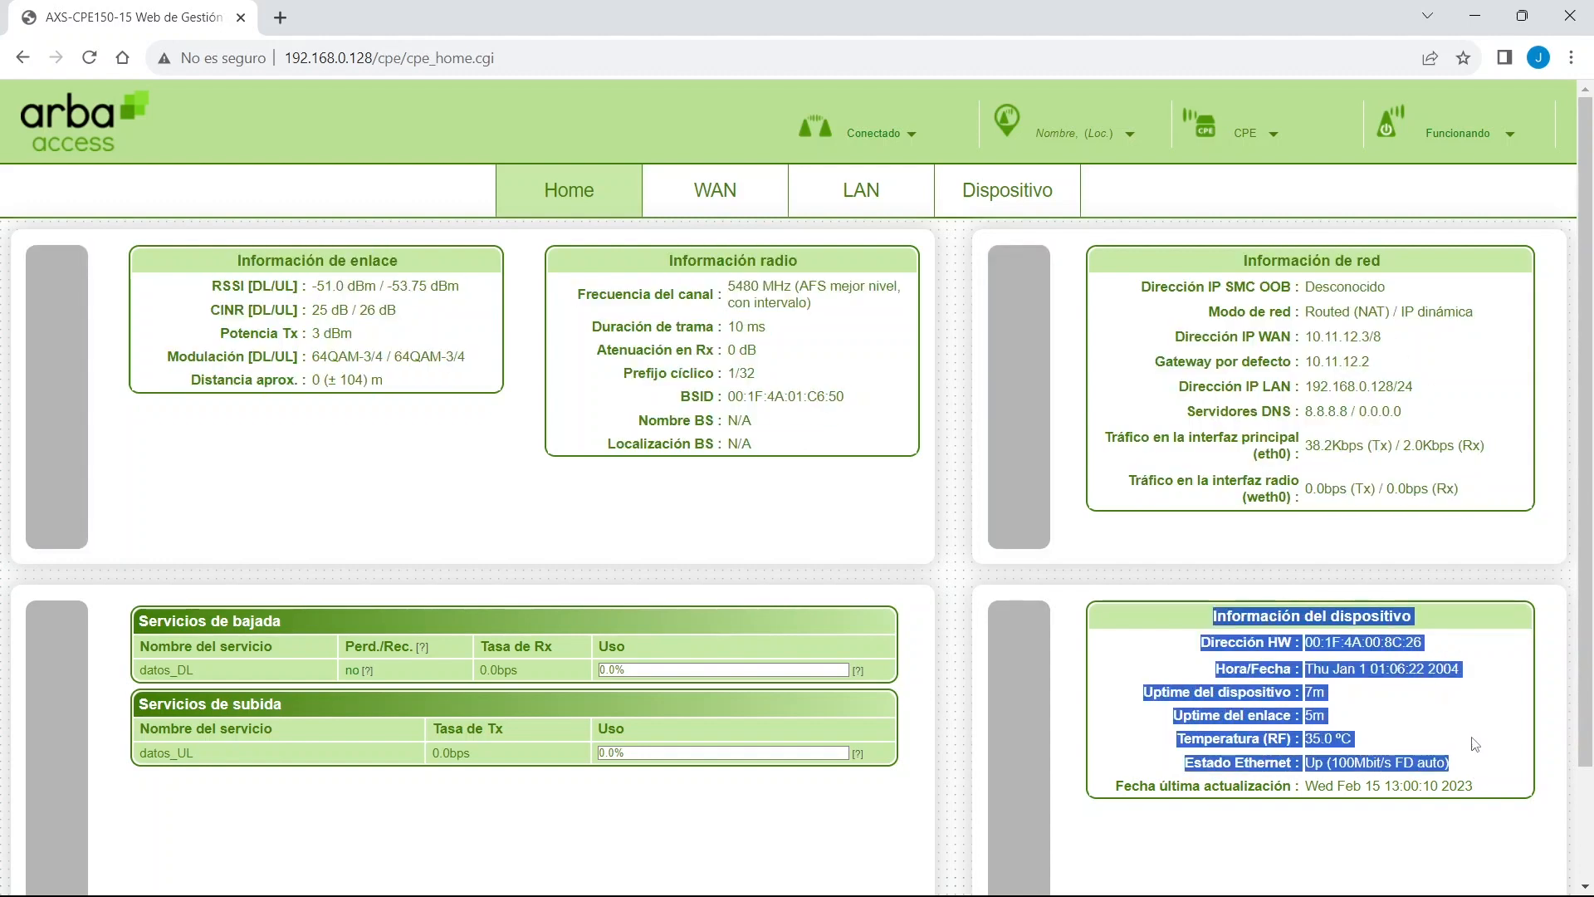
double_click(1314, 691)
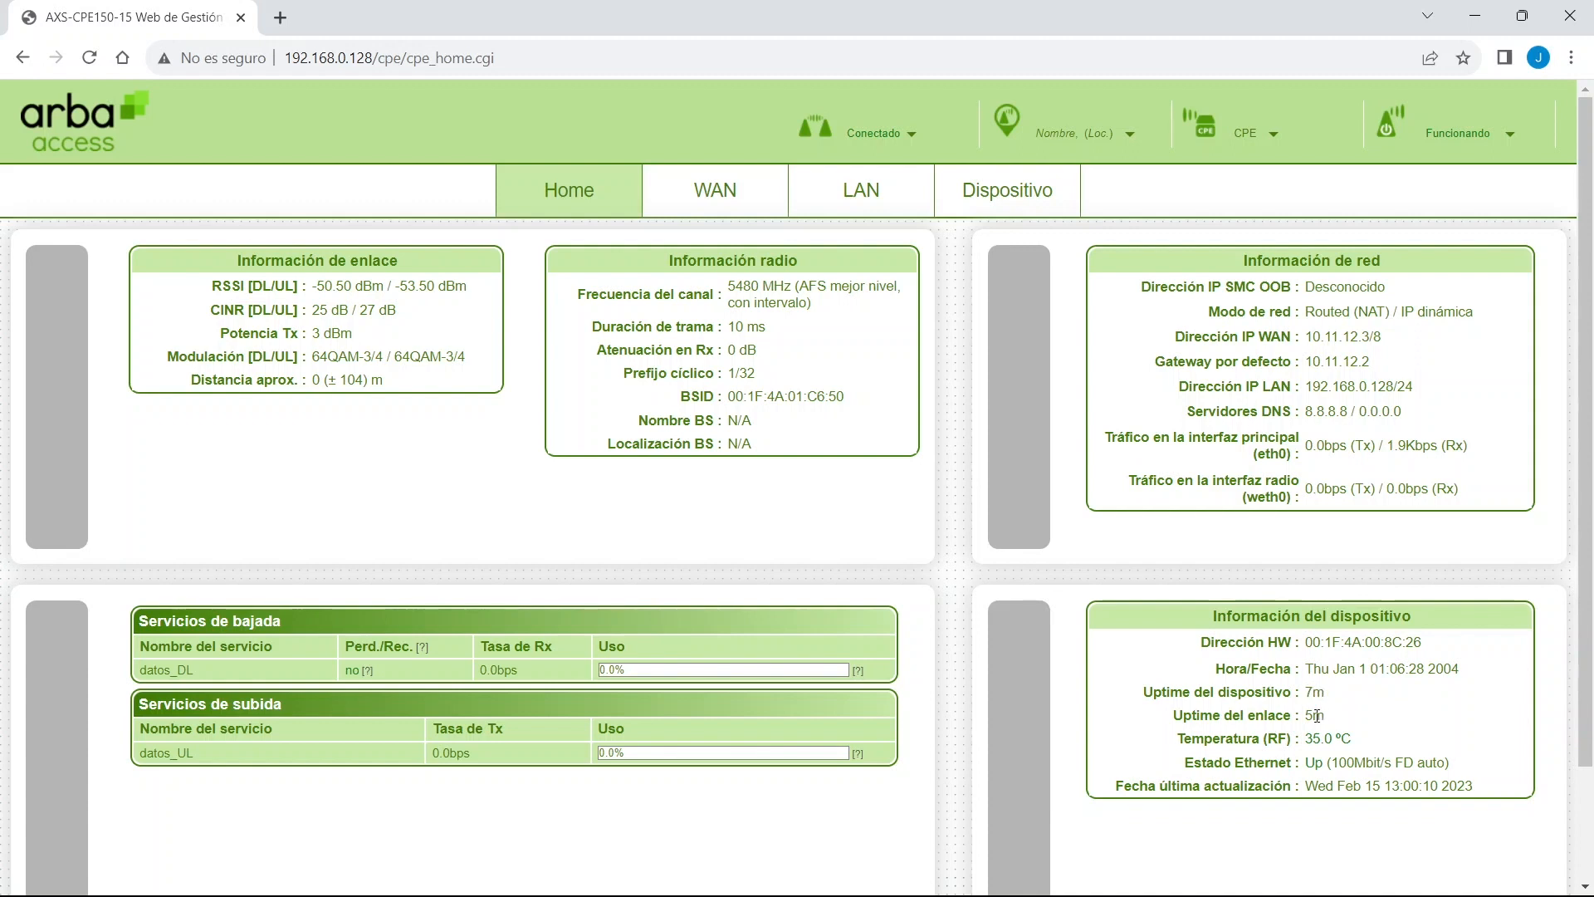
double_click(1319, 712)
drag(234, 260, 833, 470)
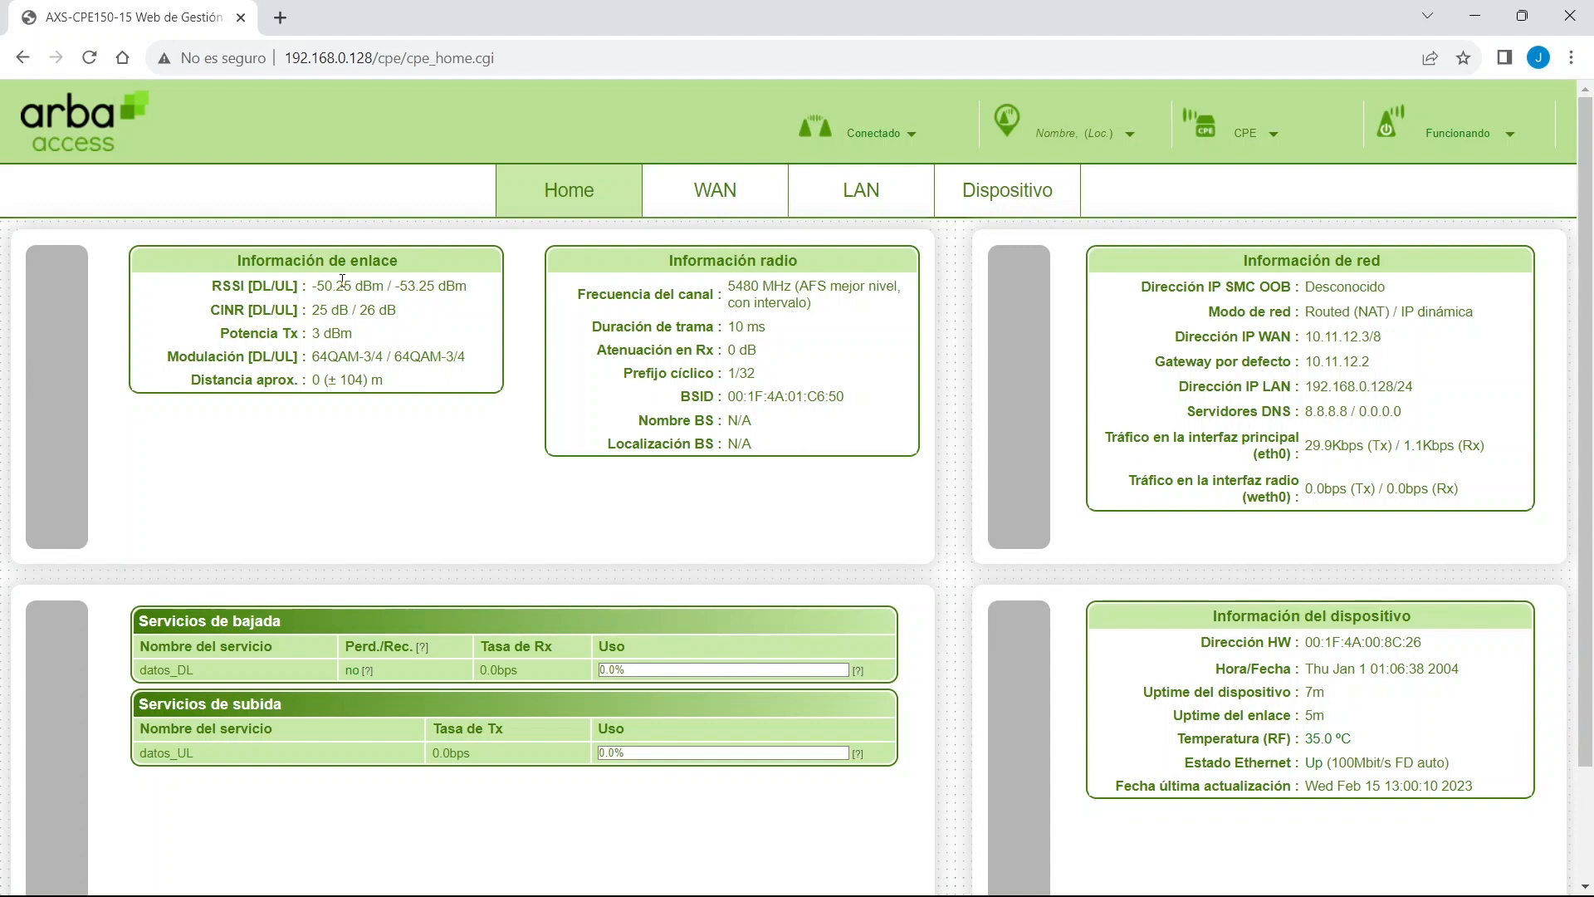
triple_click(415, 357)
triple_click(391, 311)
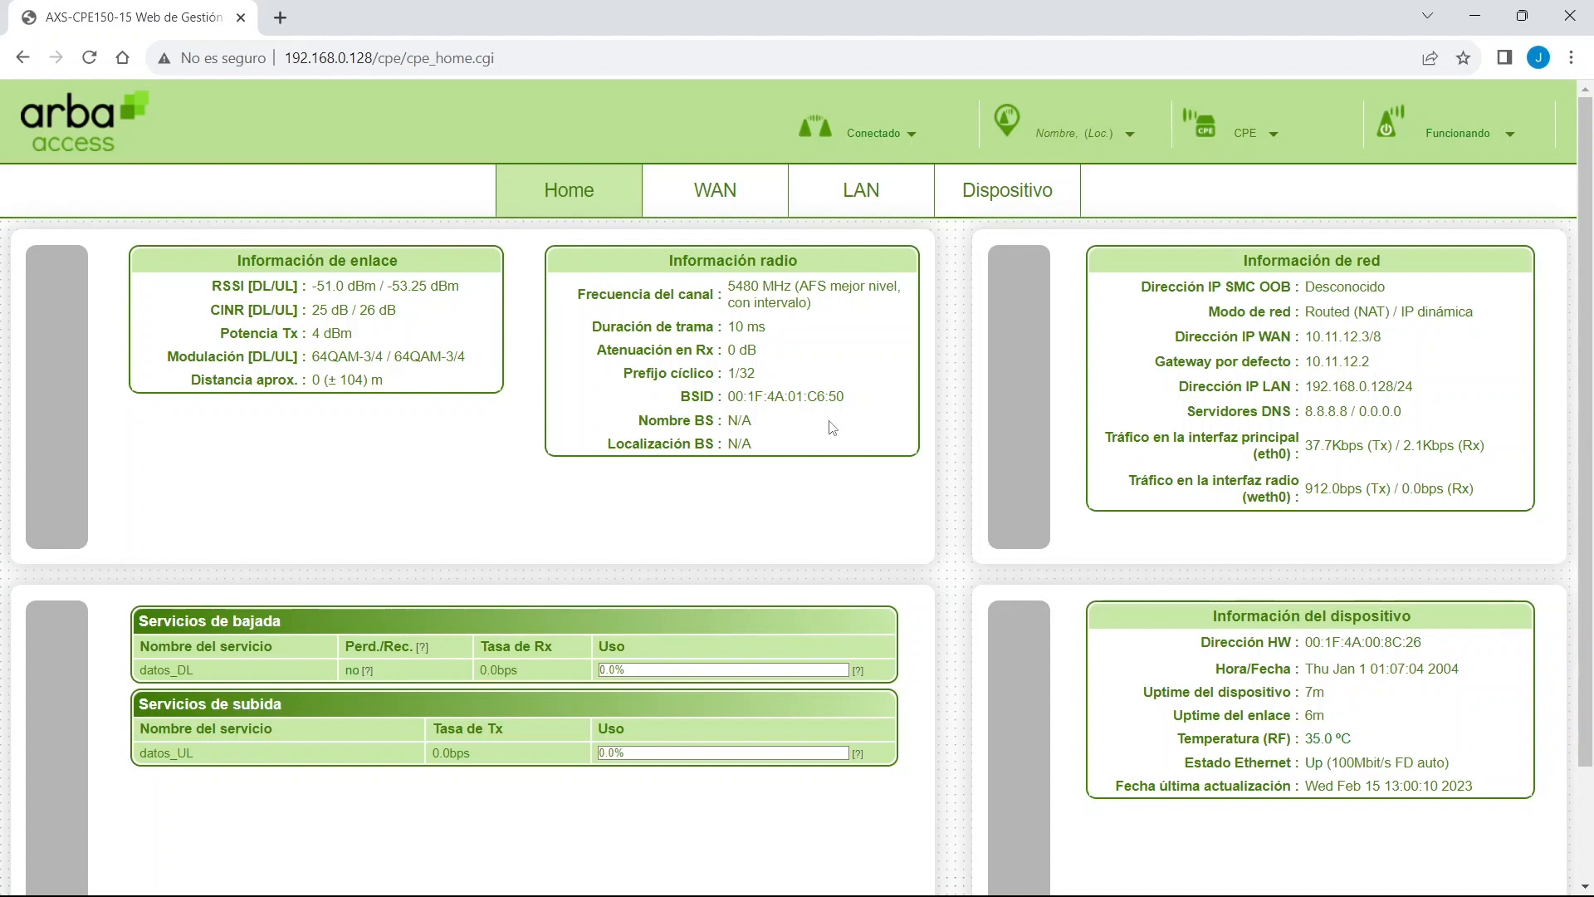
drag(131, 612, 790, 849)
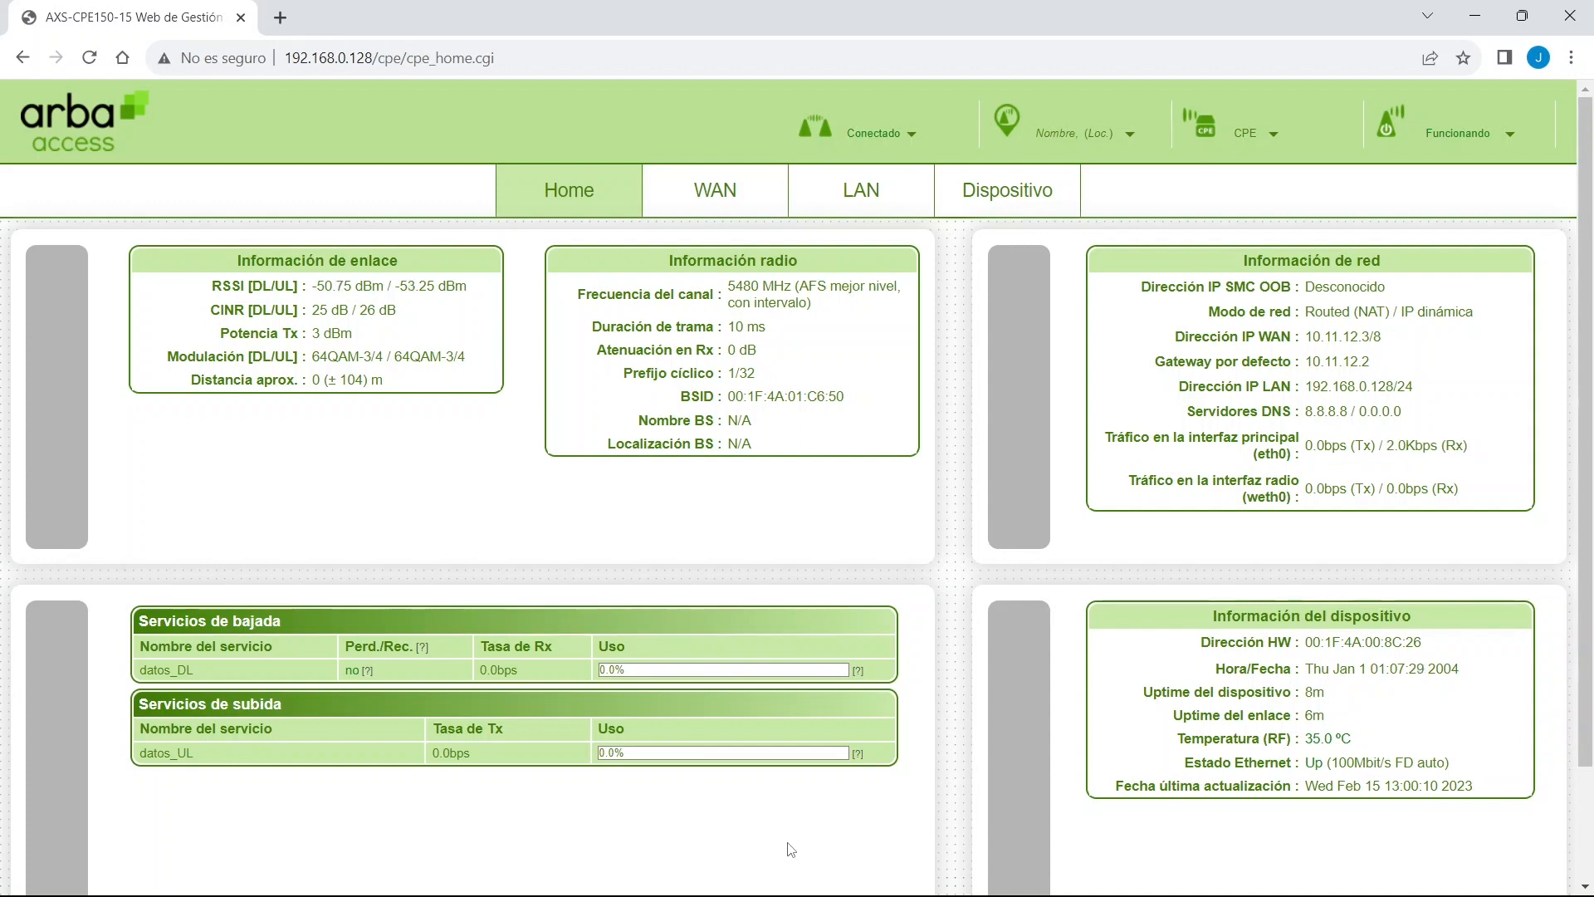
click(725, 196)
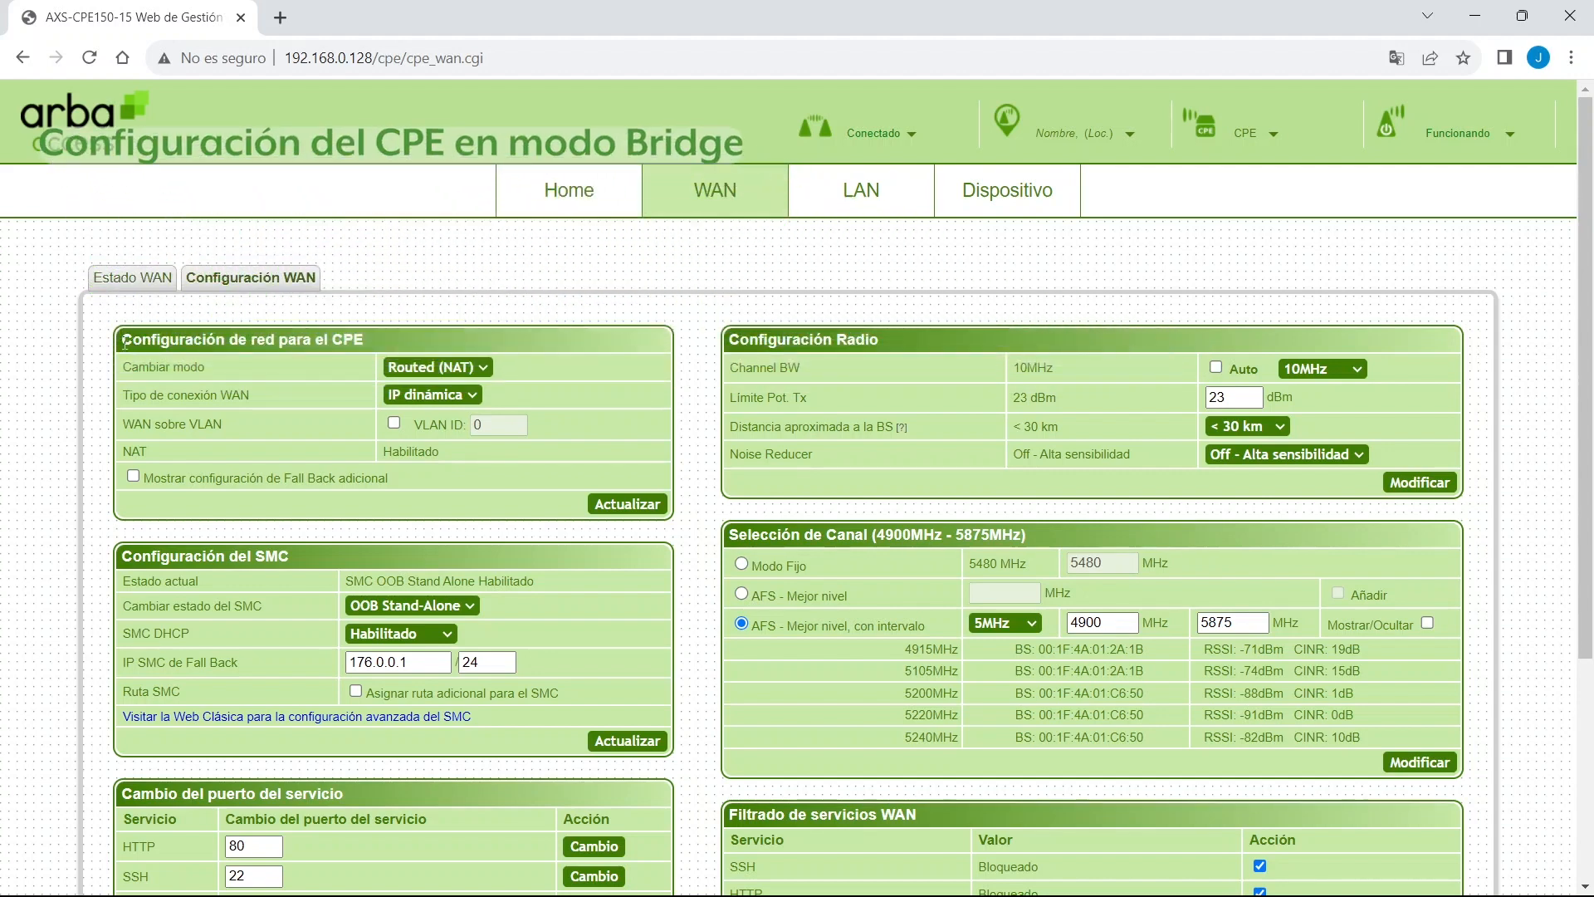
Switch to Bridged mode with static IP 10.11.12.20/24 and gateway 10.11.12.1, and apply.
drag(124, 342, 375, 340)
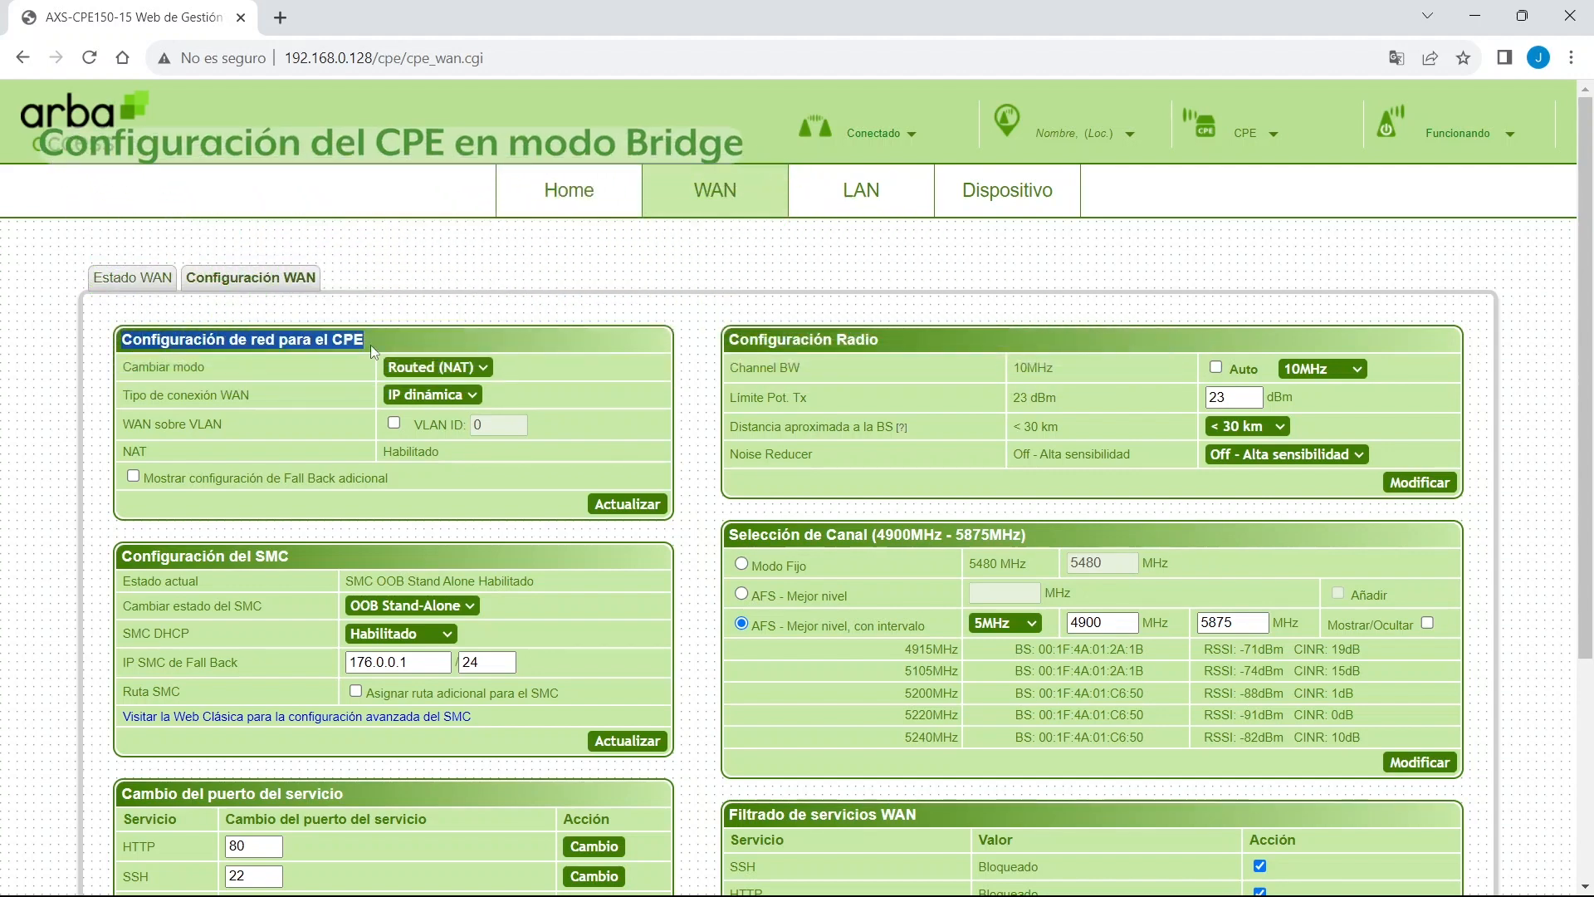
click(437, 367)
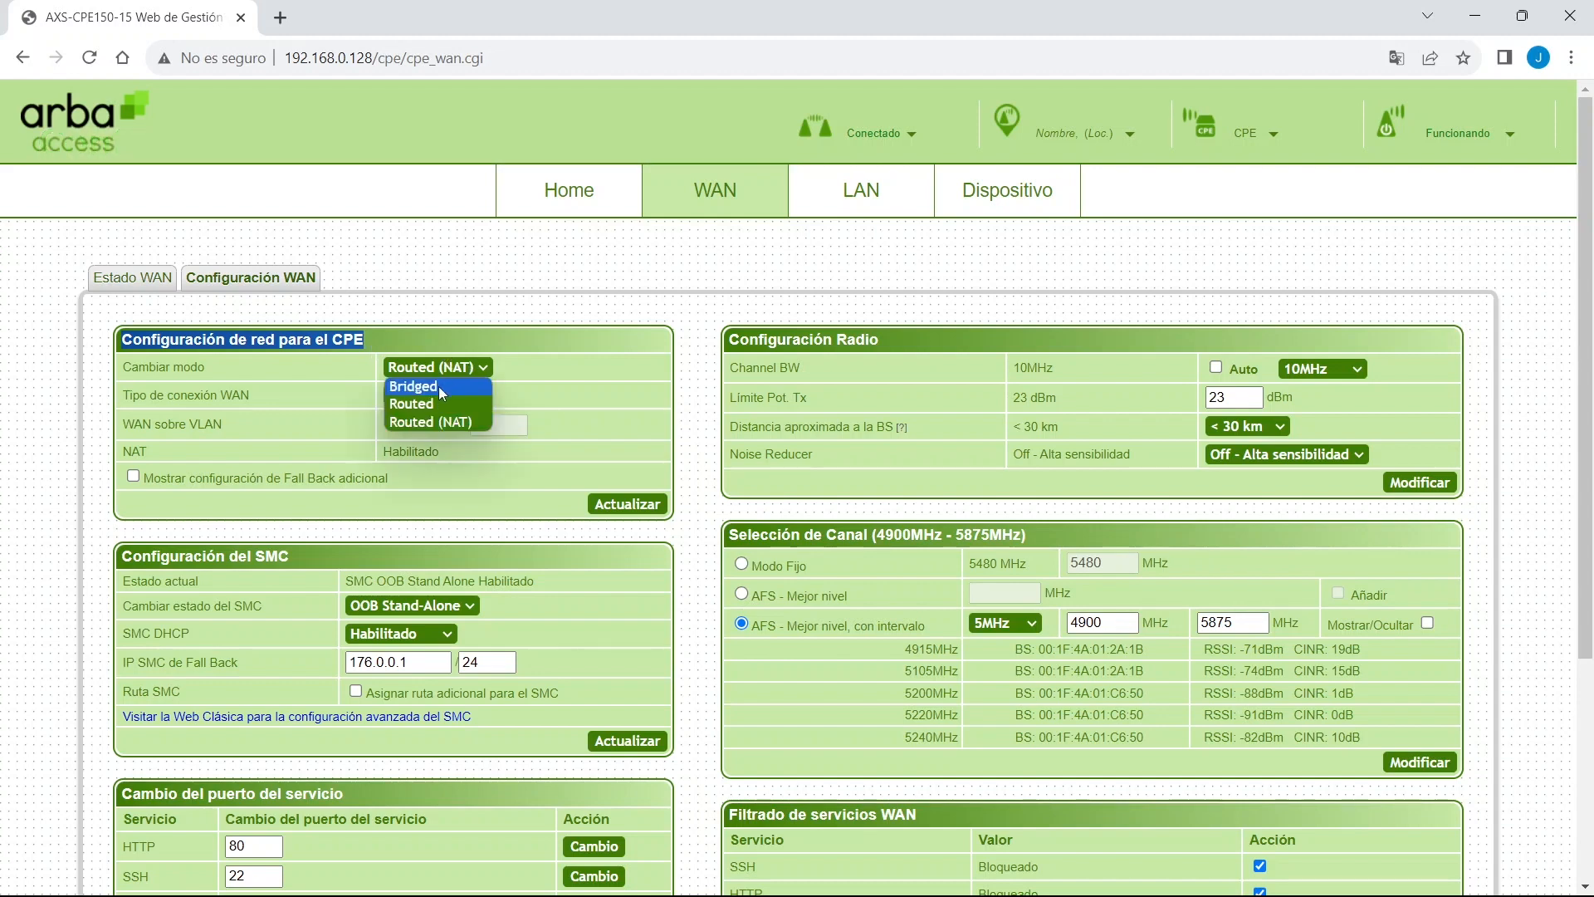
click(438, 386)
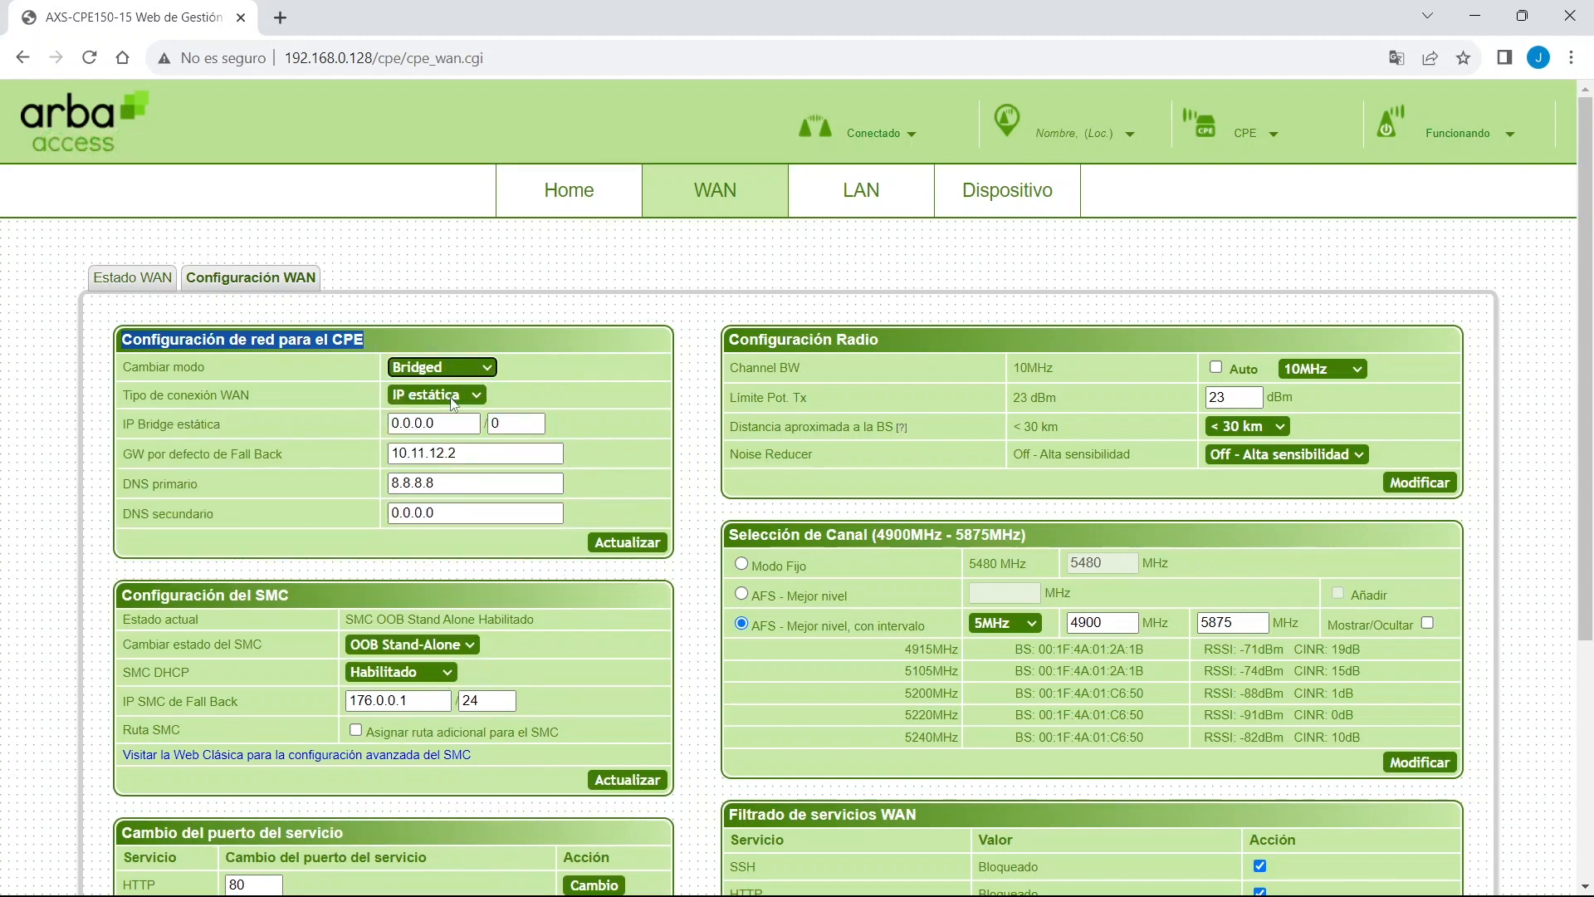
double_click(452, 421)
text(10)
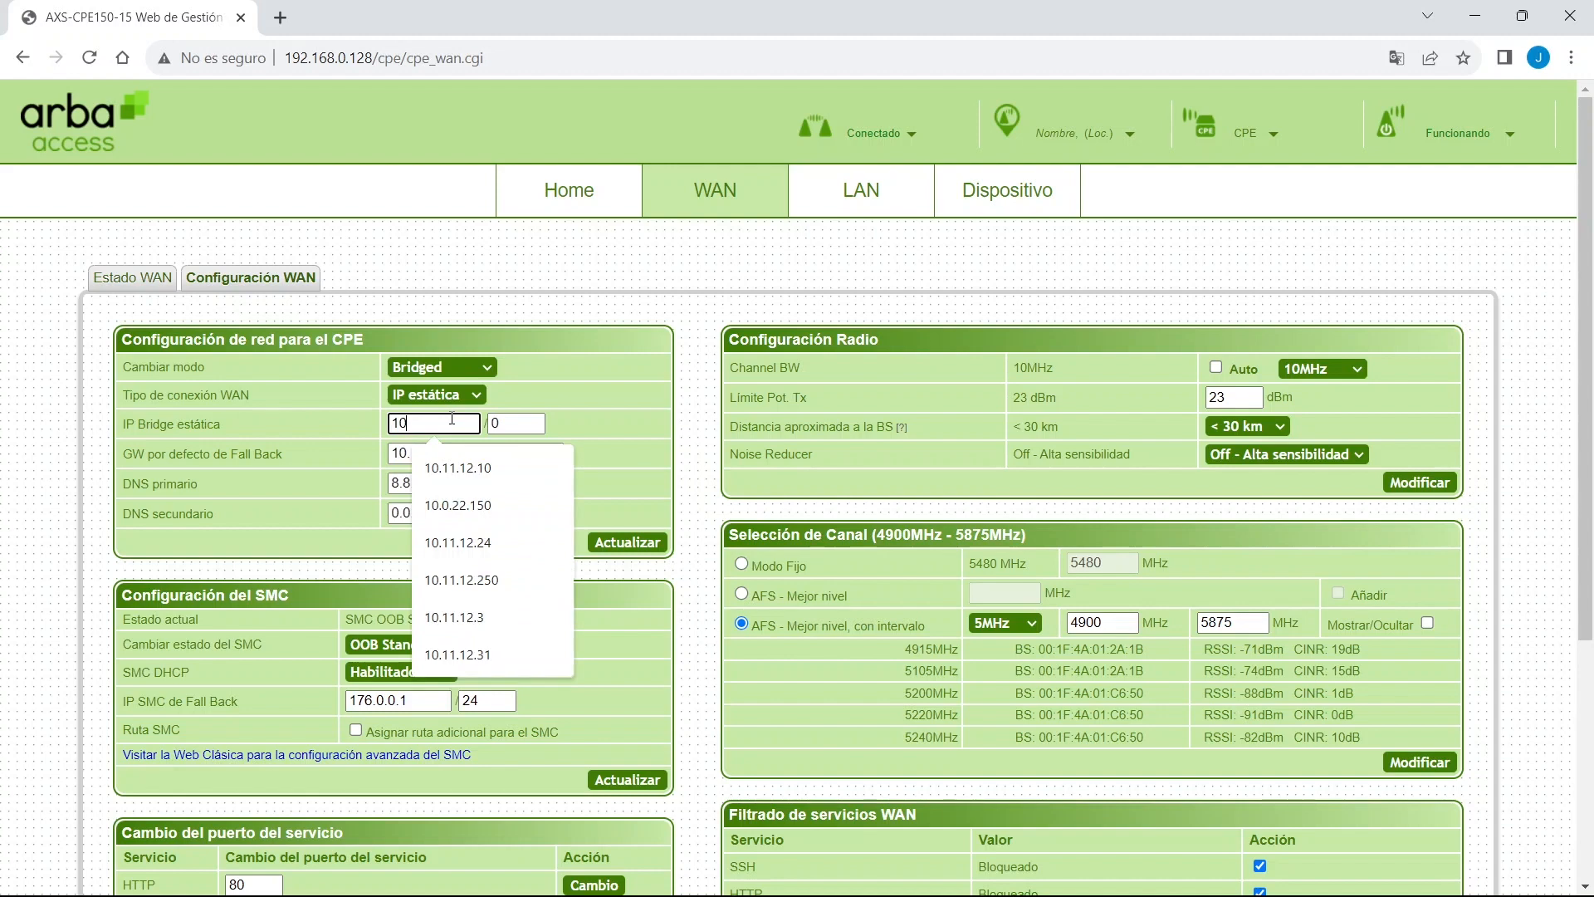
text(.11.12.20)
key(Tab)
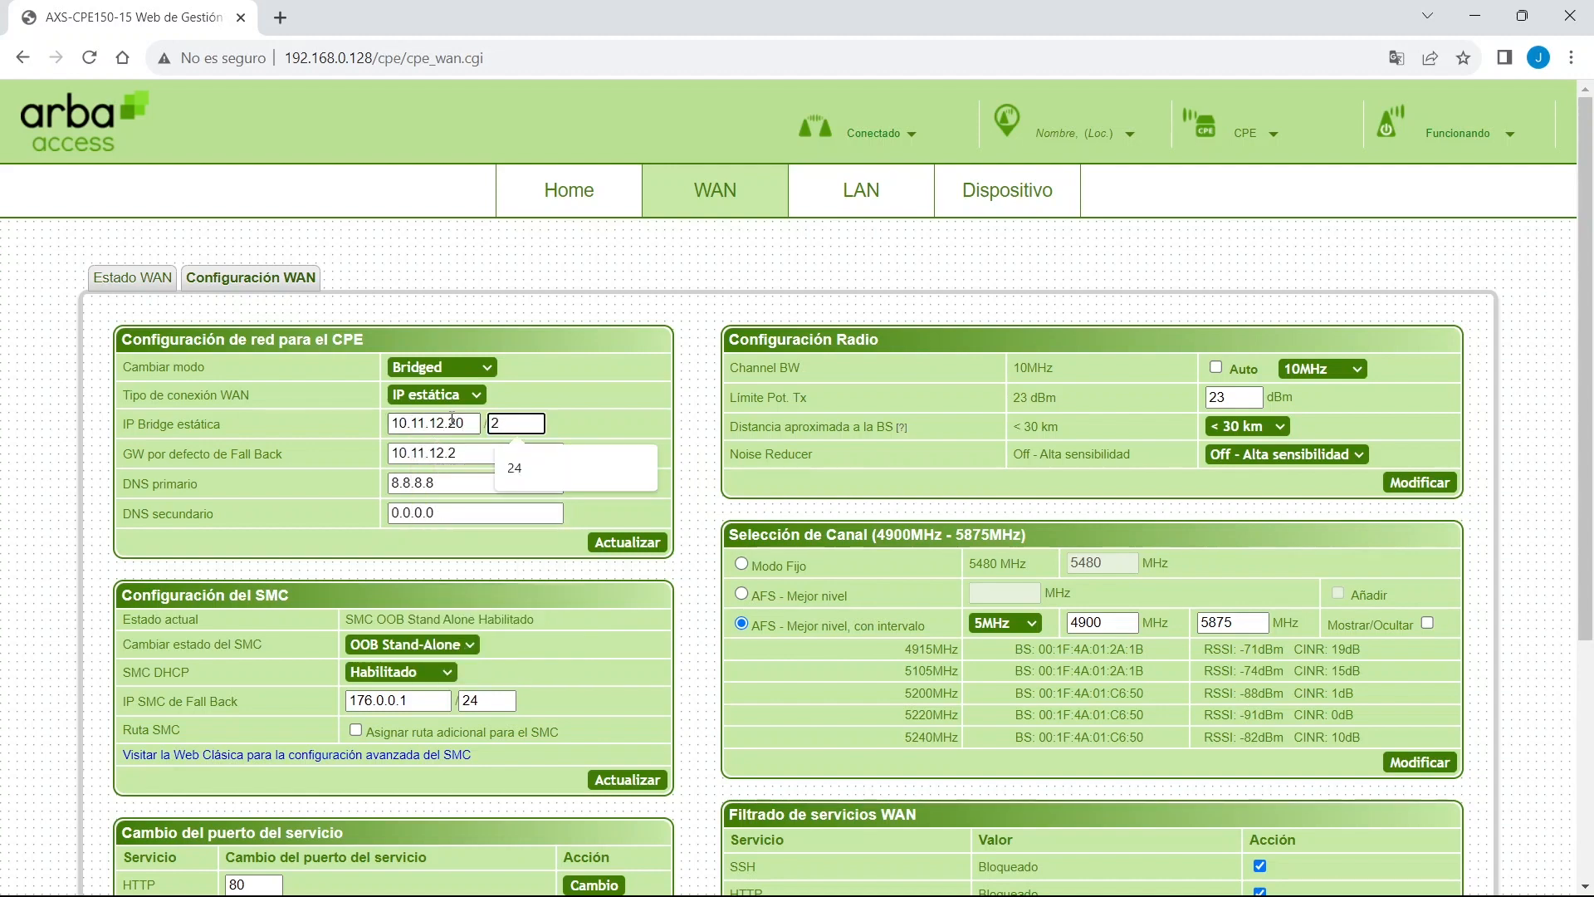
text(24)
key(Tab)
text(10.1)
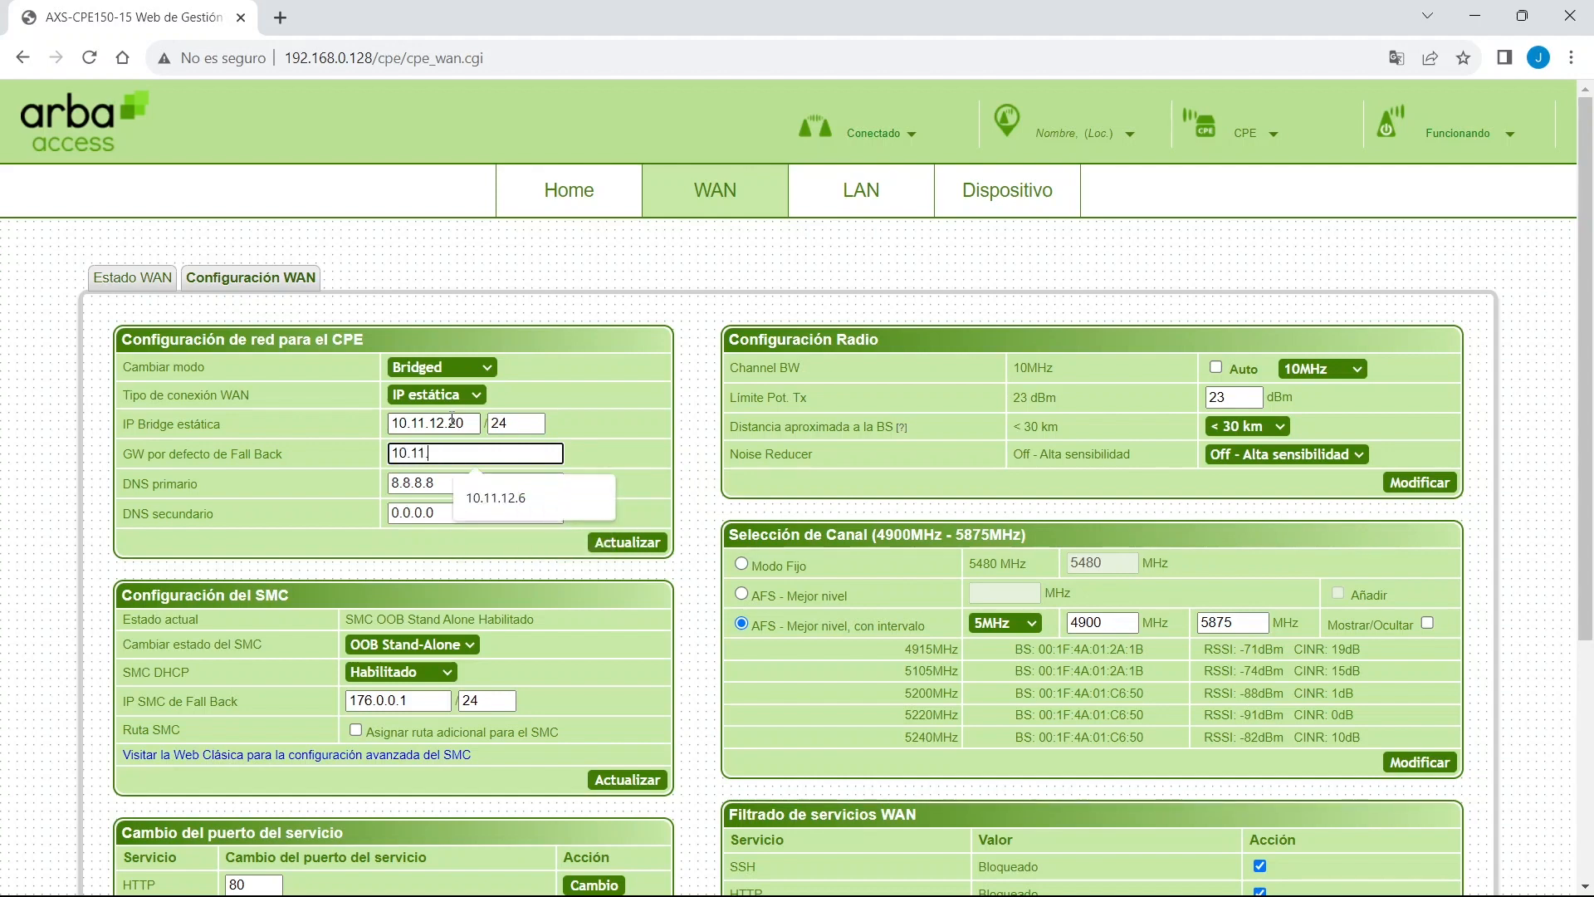
text(1.12.1)
click(616, 545)
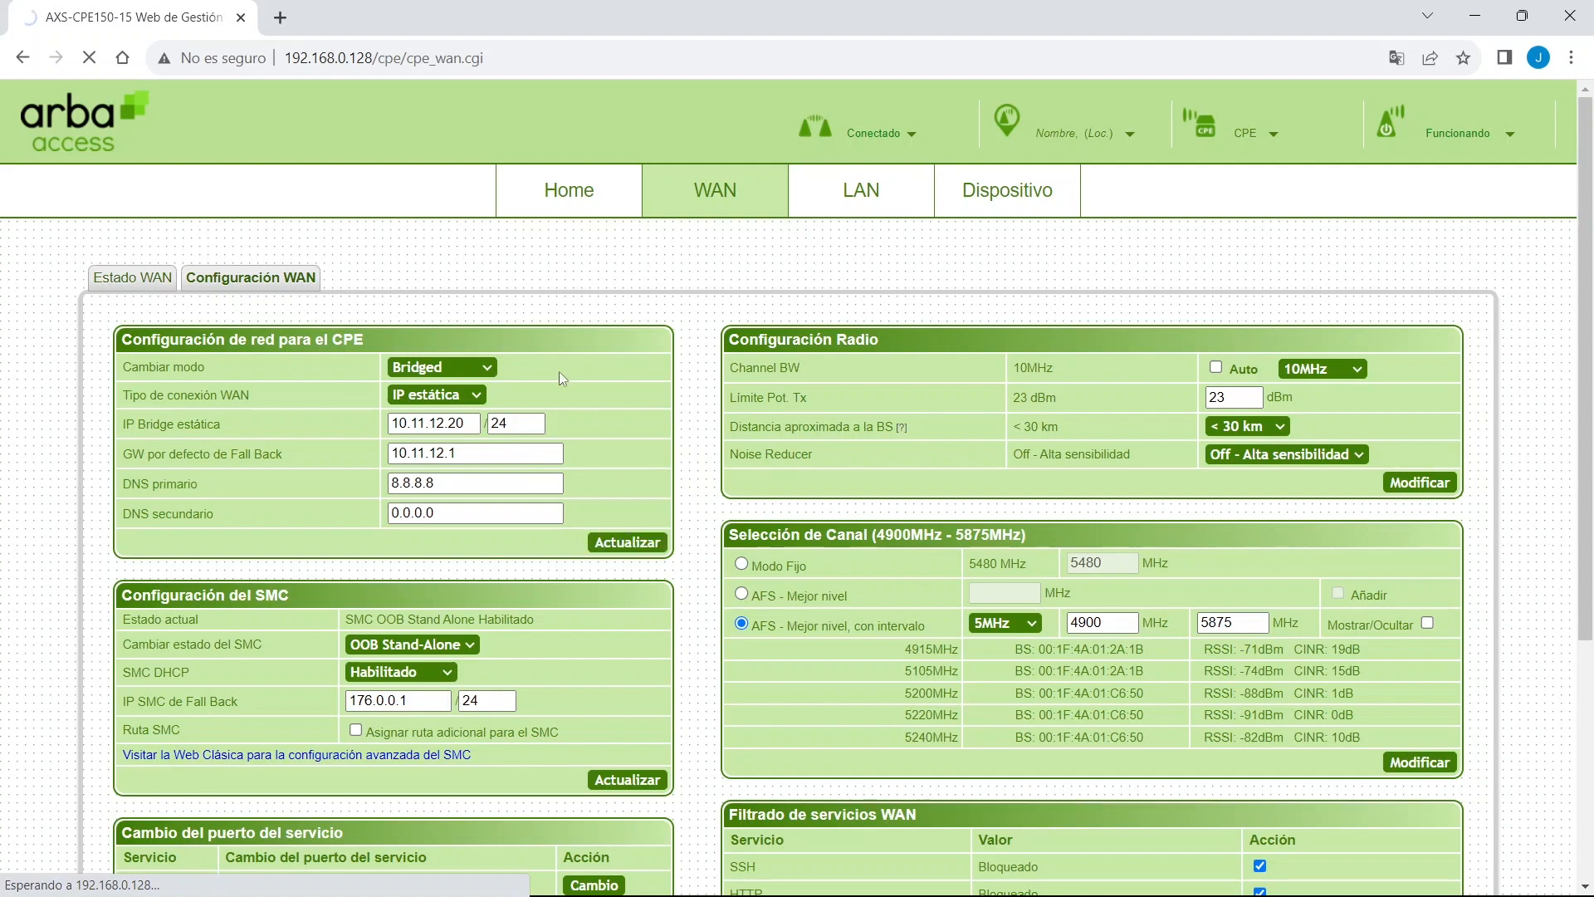
Browse to the CPE at its new address 10.11.12.20.
drag(288, 58, 496, 83)
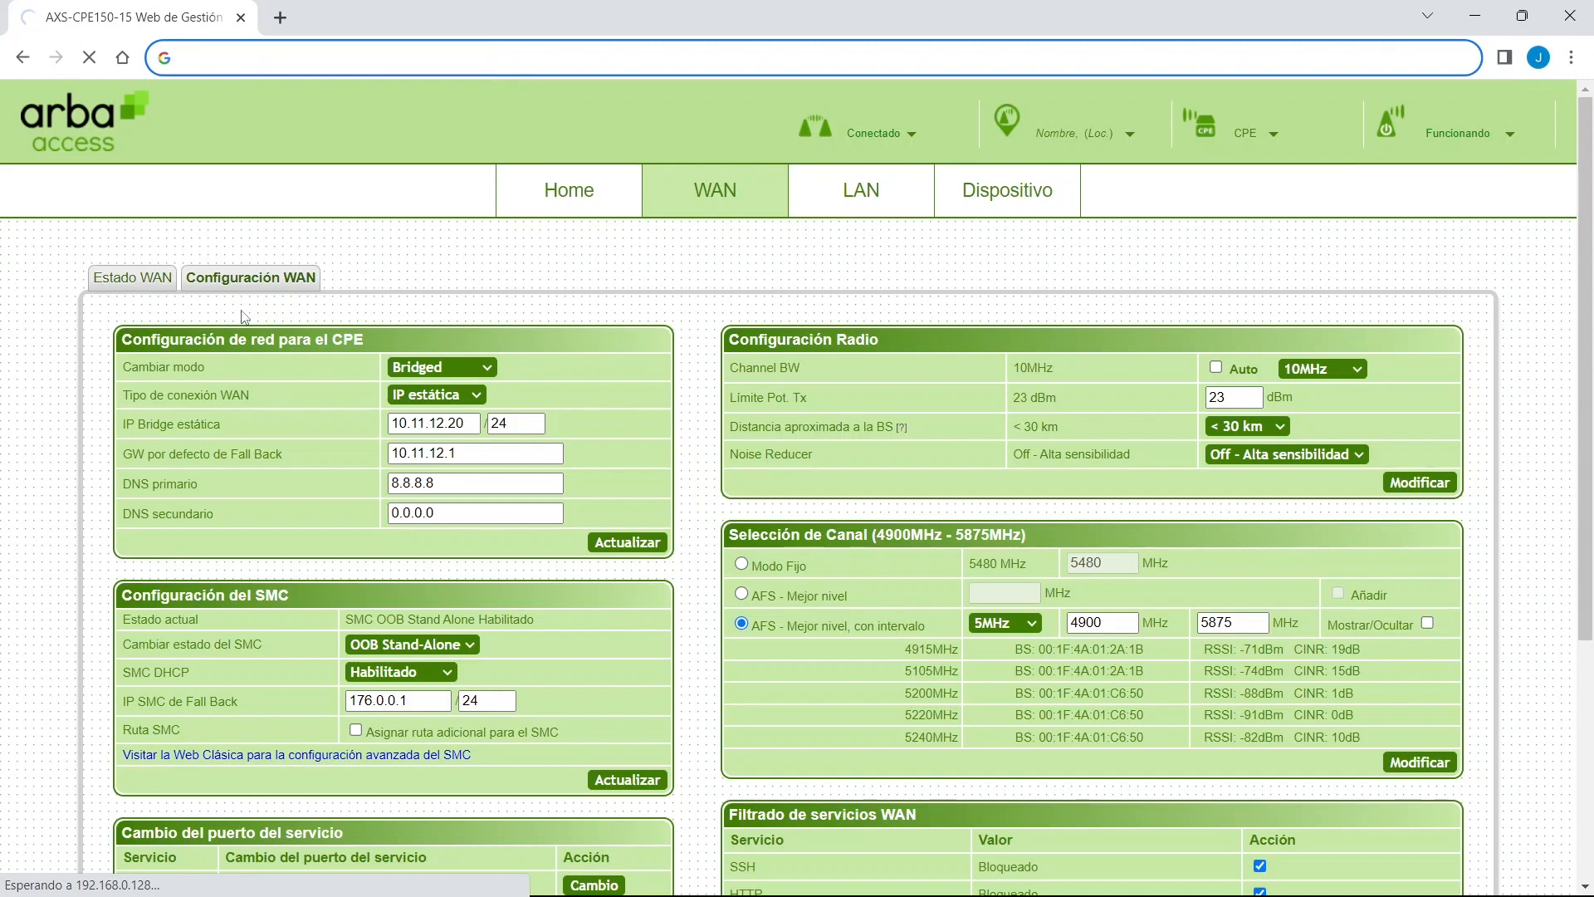
text(10.11.12.2)
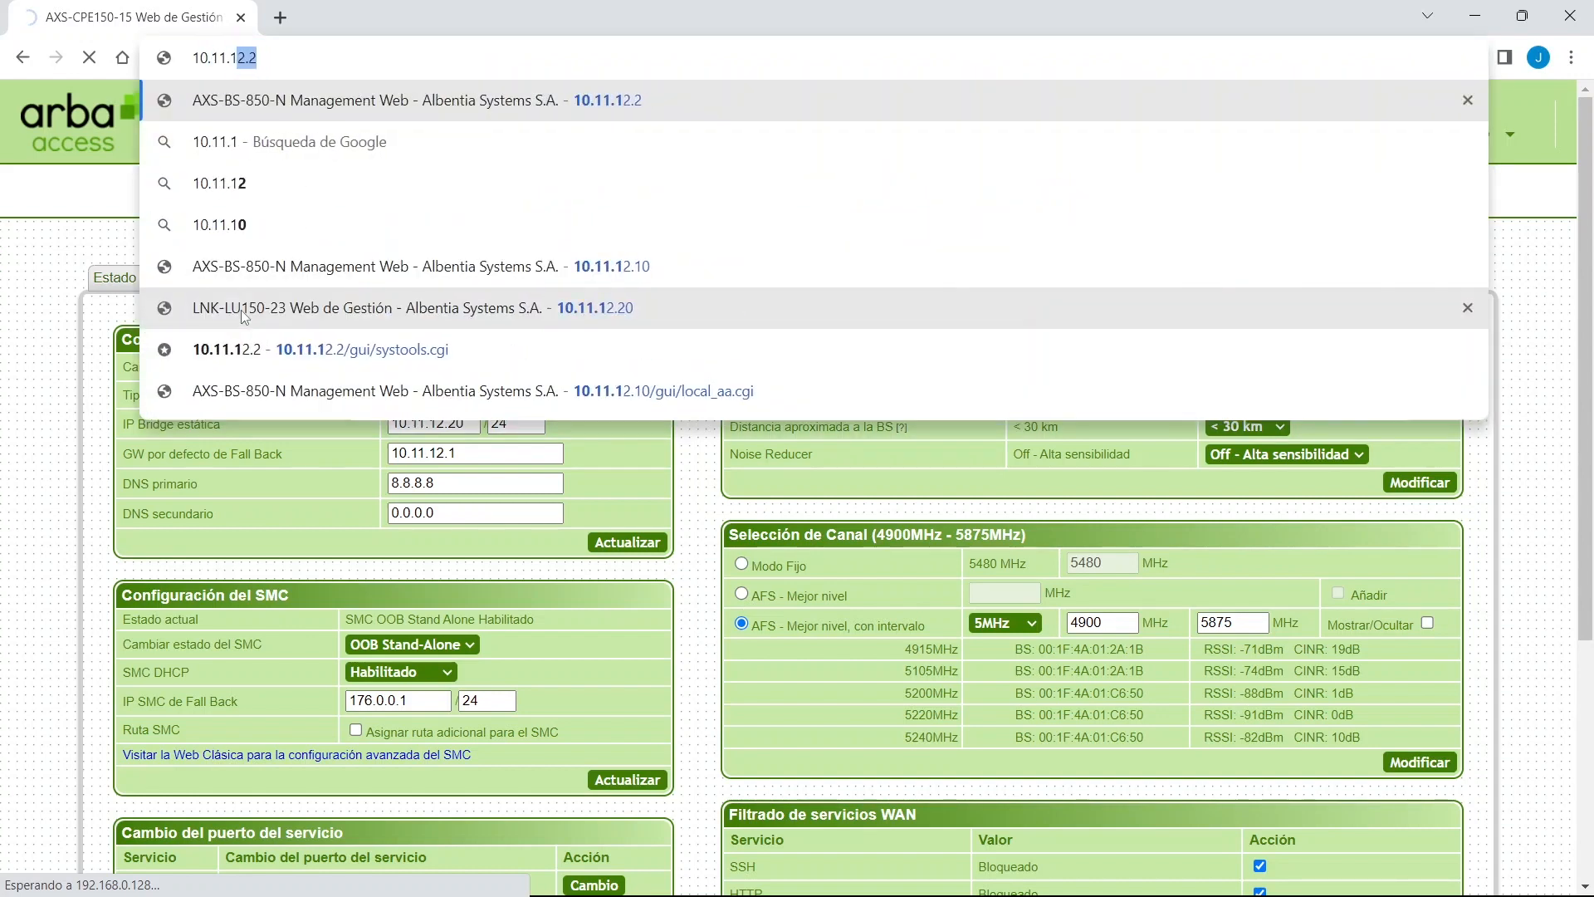
click(241, 310)
Sign in with the device admin credentials and open the WAN configuration settings.
text(wmax)
key(Tab)
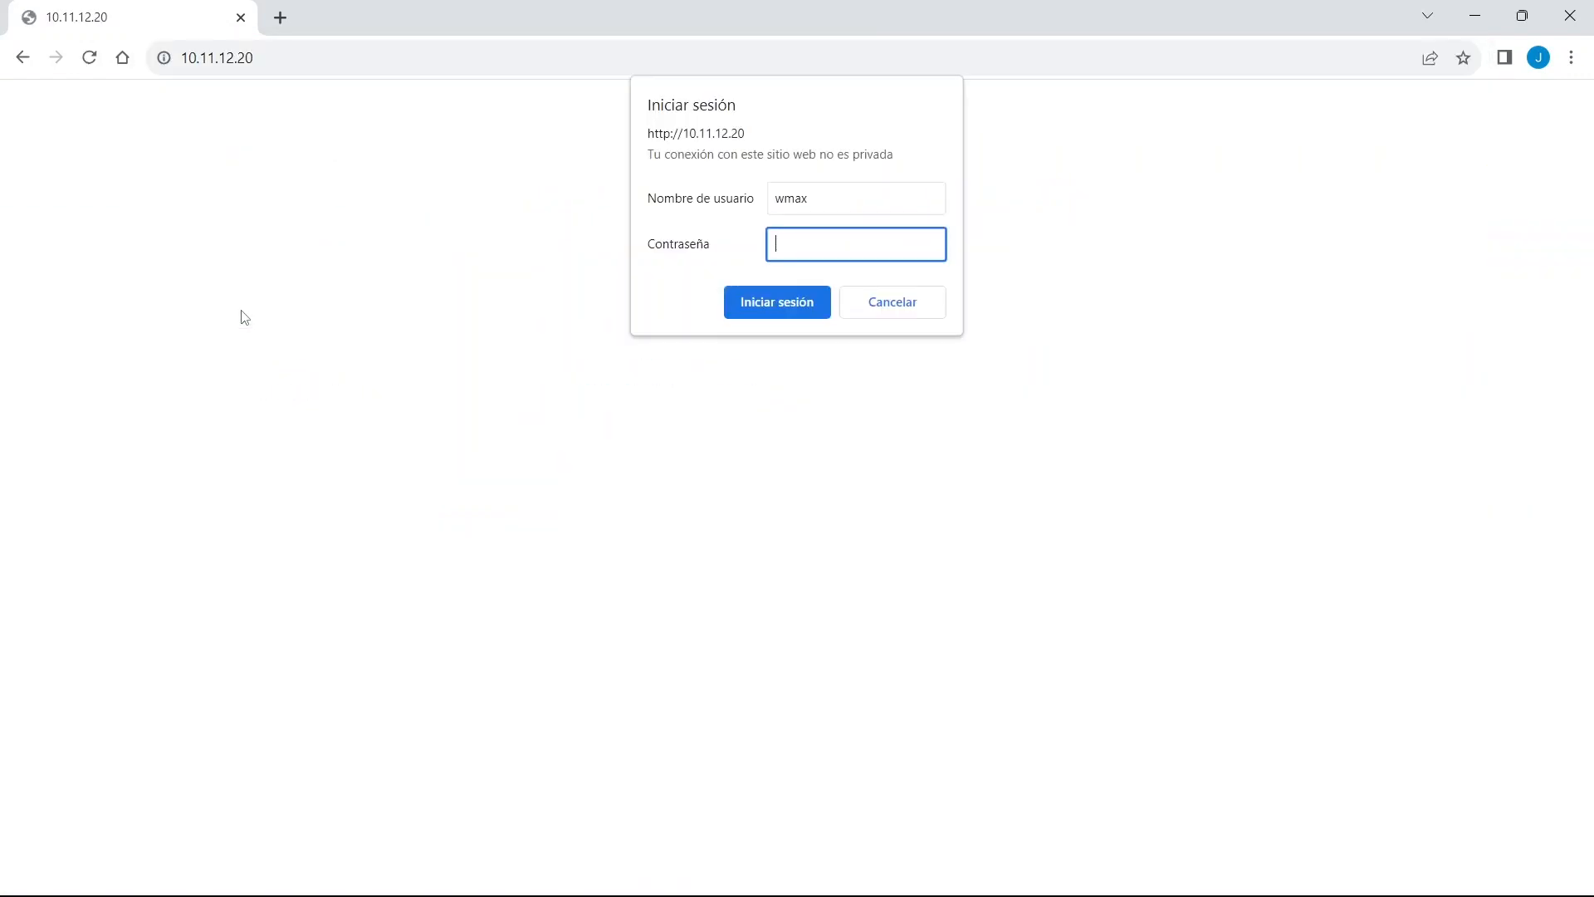
text(••••)
key(Return)
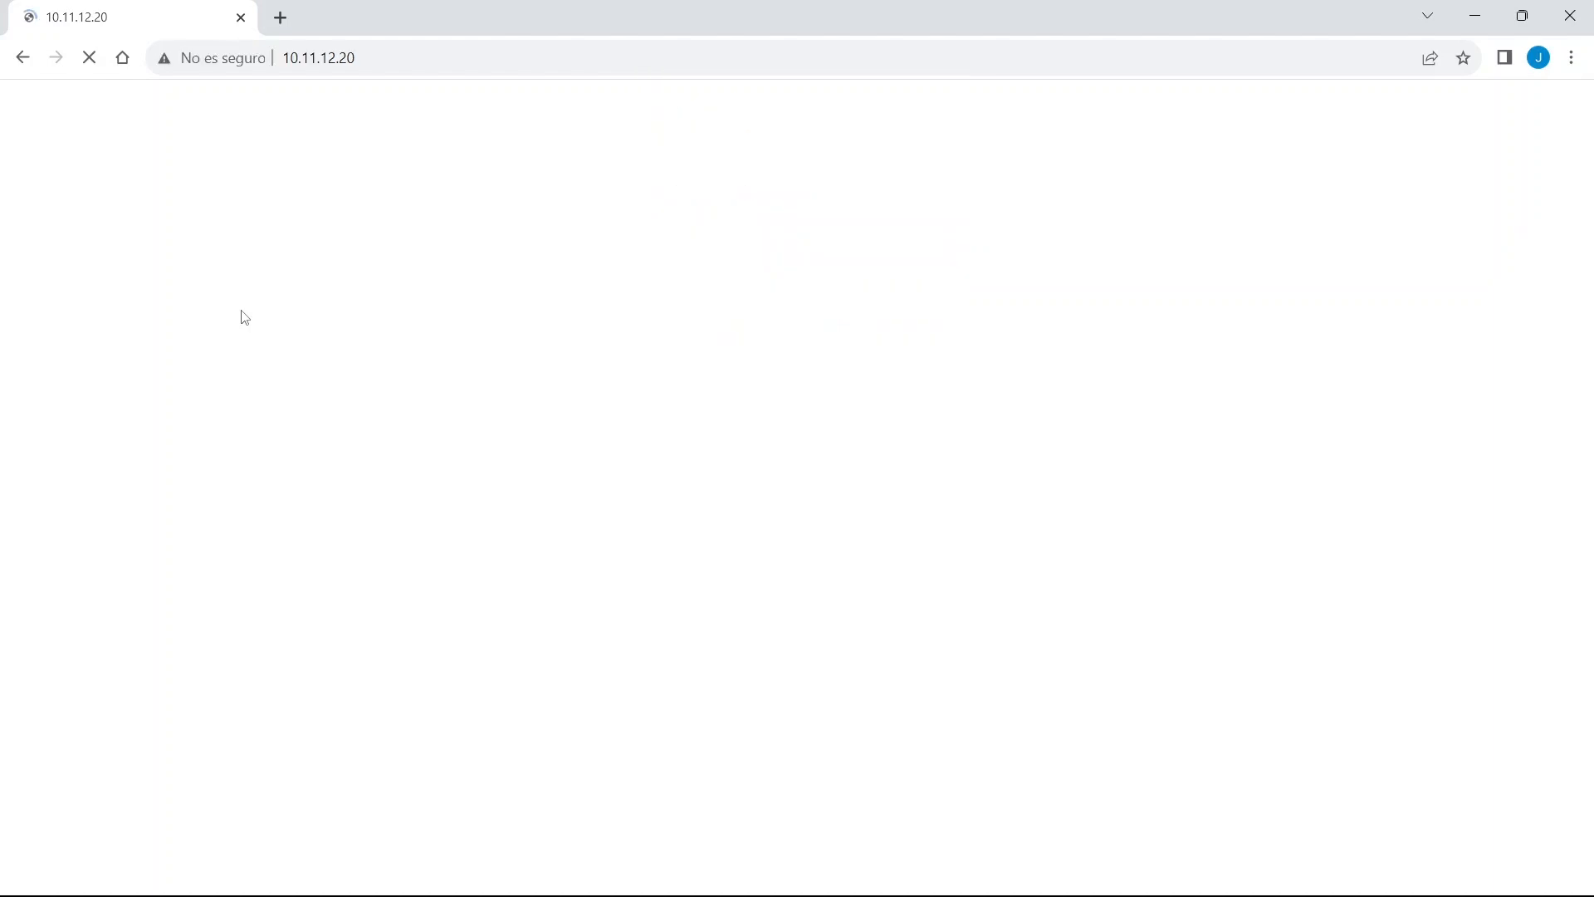
click(722, 207)
click(225, 286)
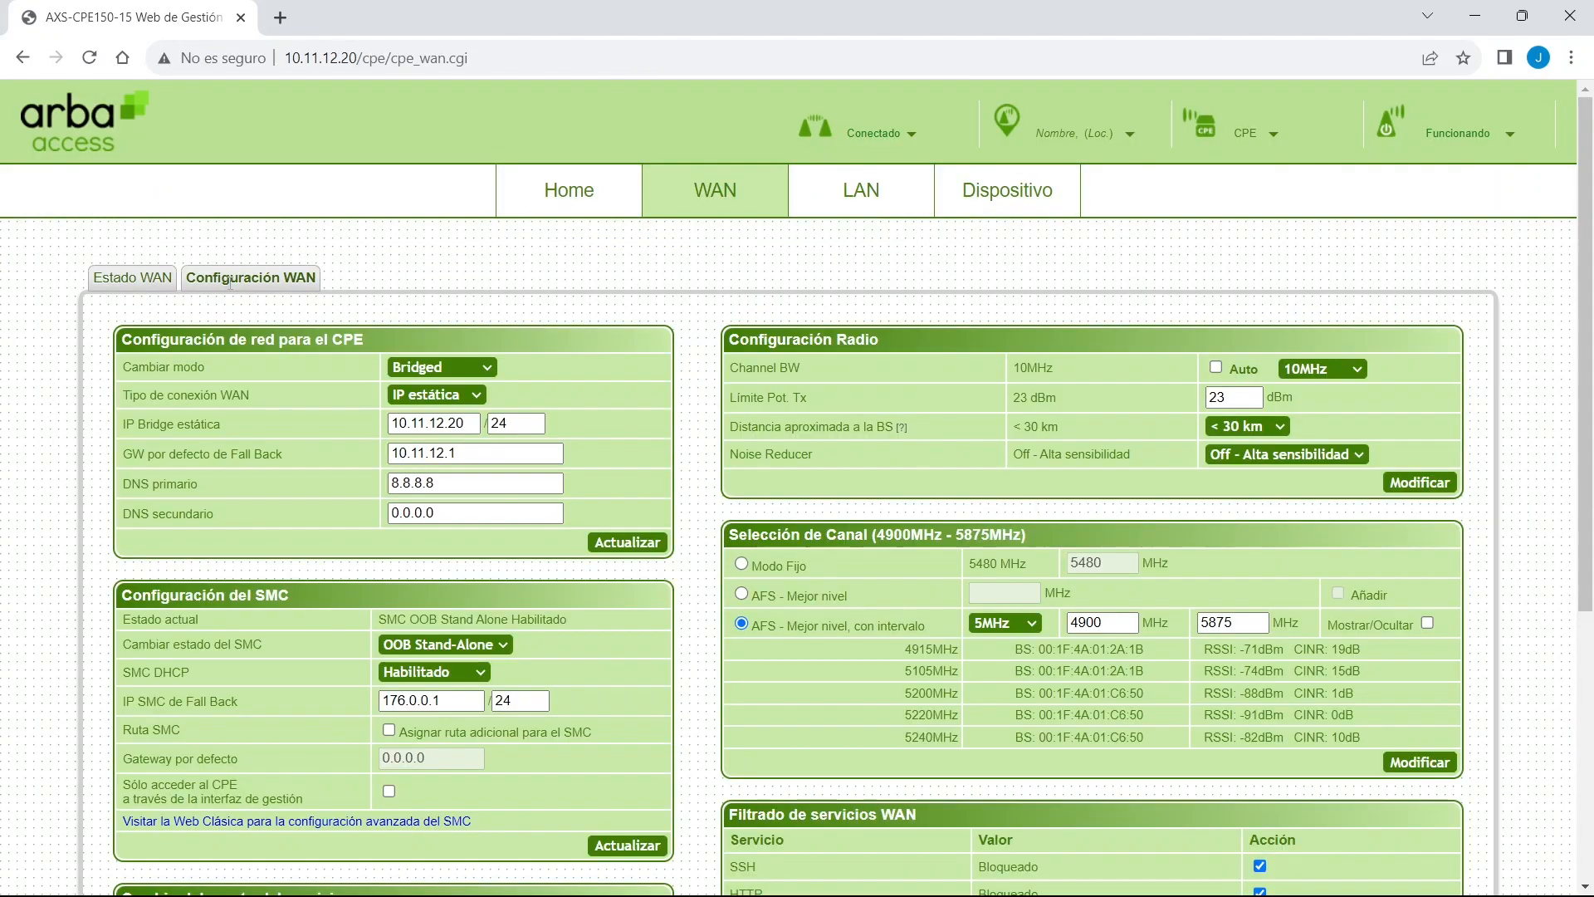
scroll(348, 550, down, 3)
scroll(349, 549, up, 2)
scroll(349, 548, up, 1)
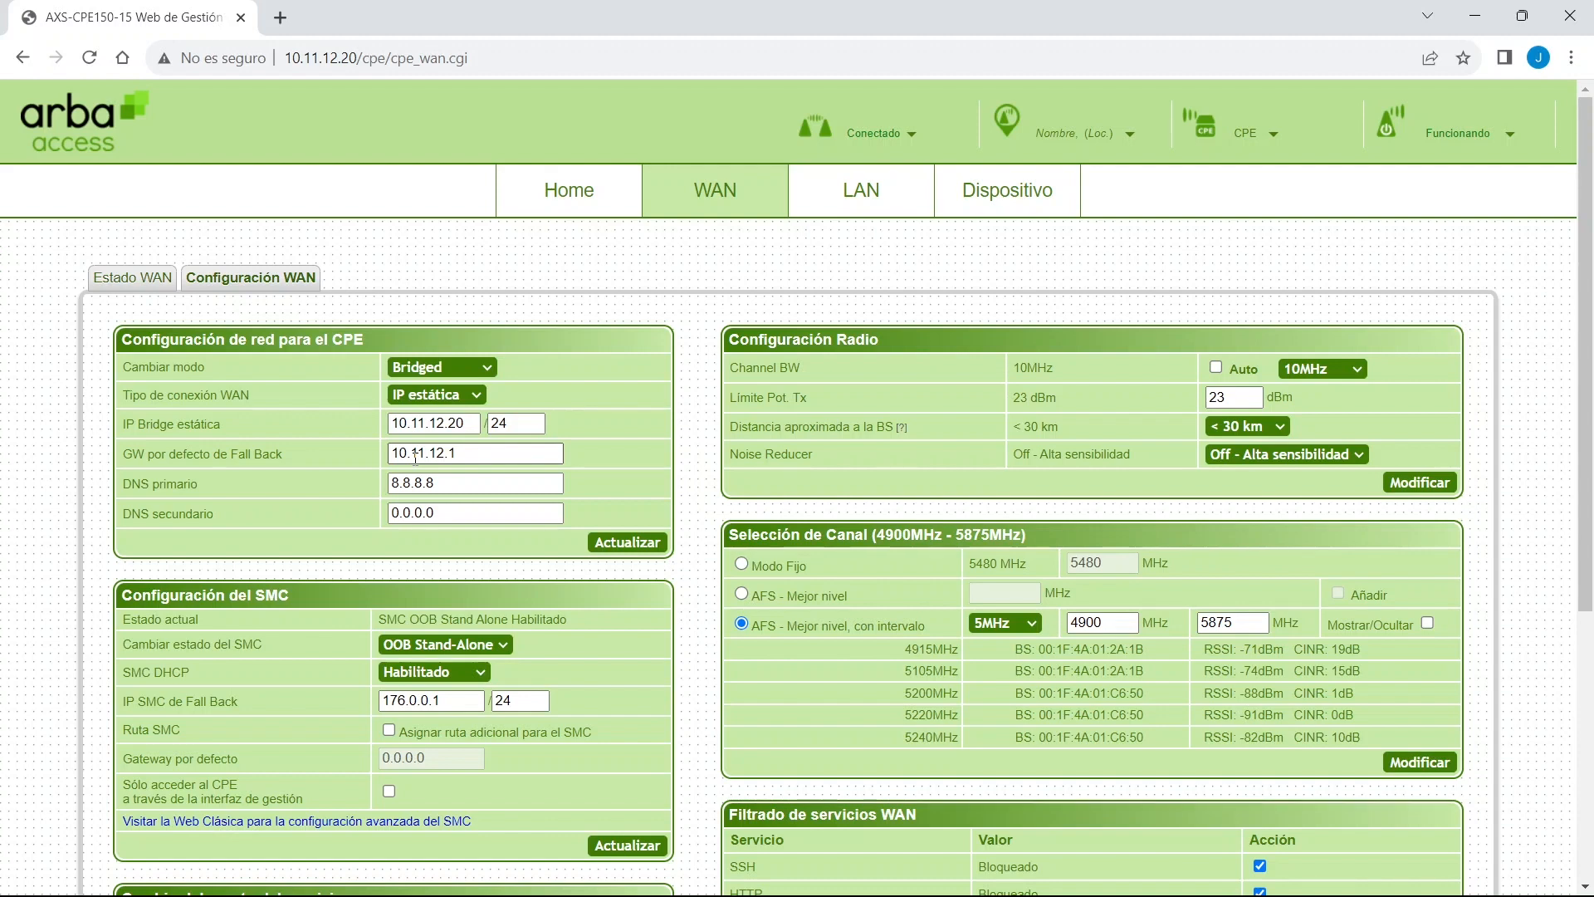
Save the configuration via Funcionando > Guardar Configuración and close the saved message.
mouse_move(1411, 129)
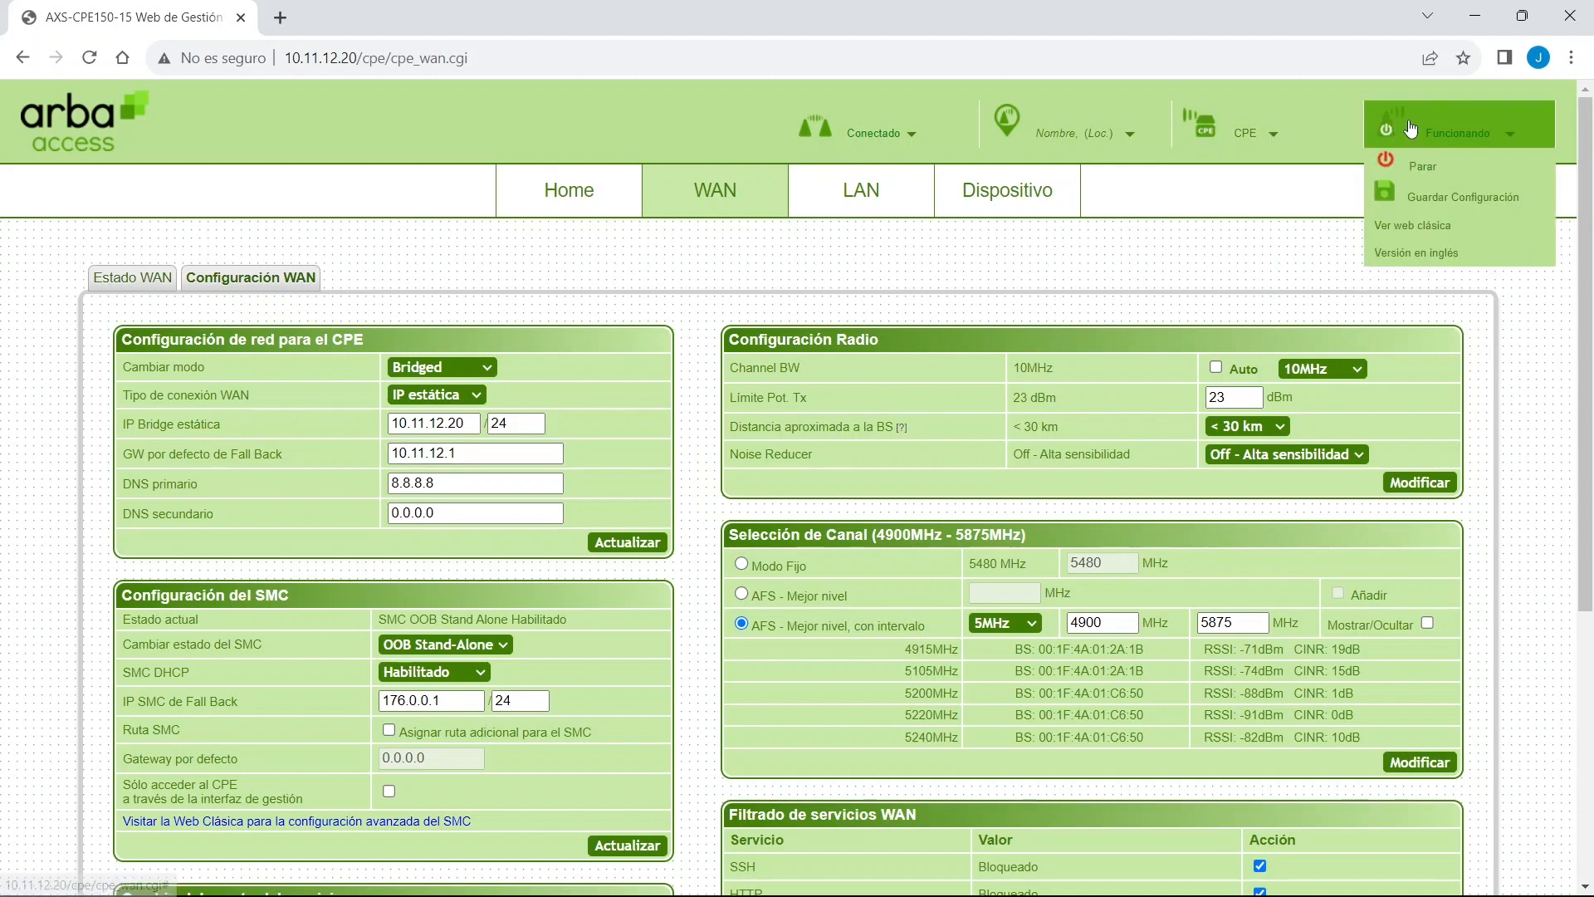
click(1472, 204)
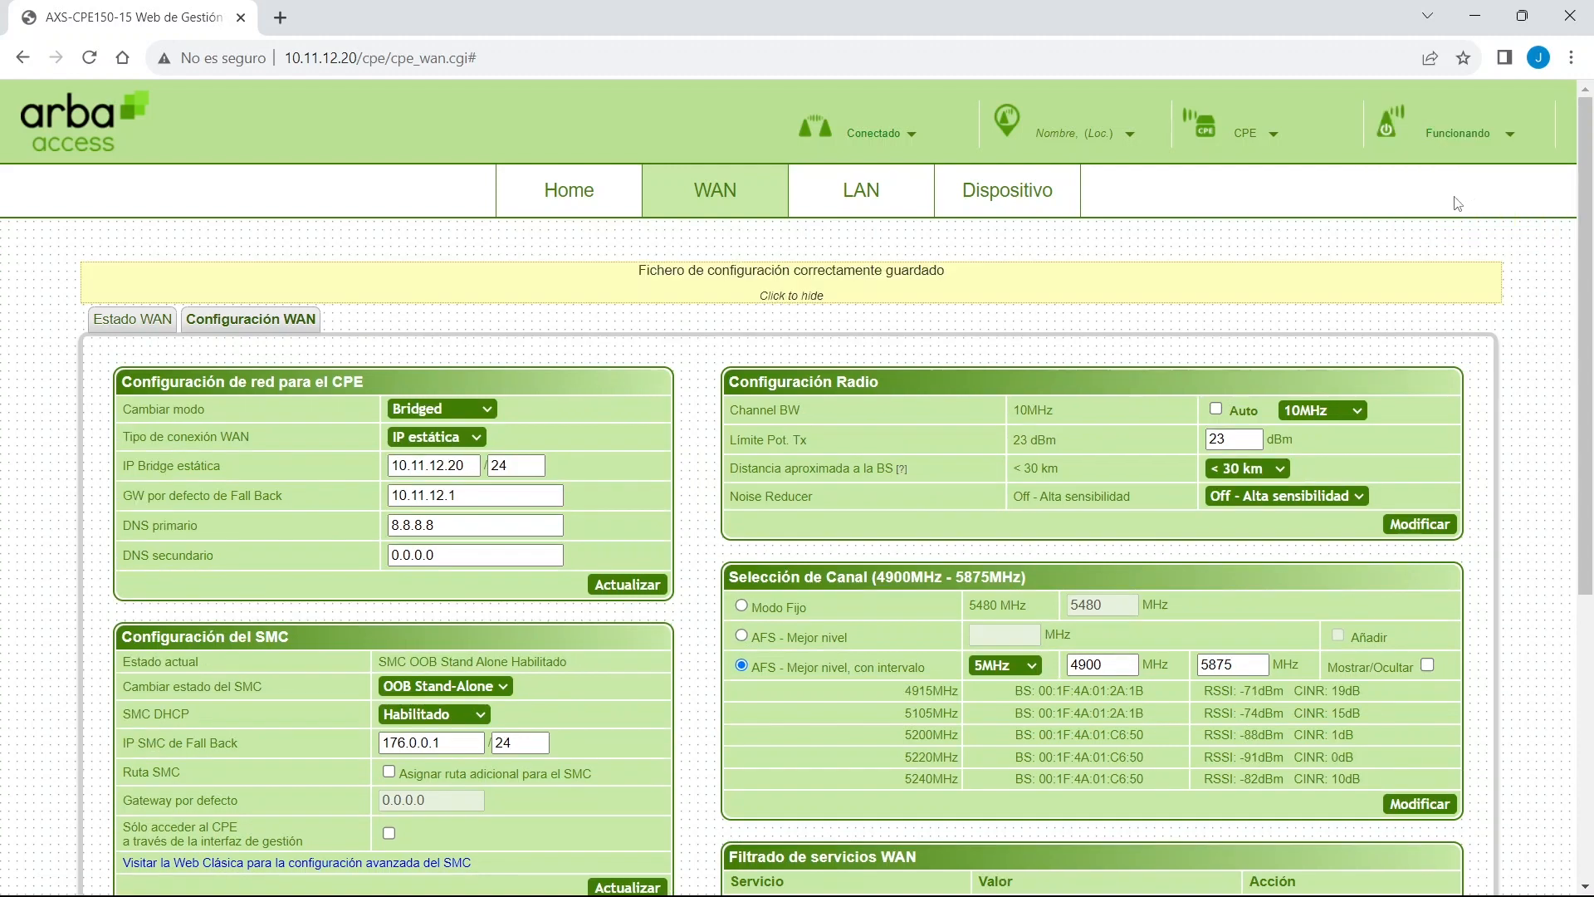
click(810, 290)
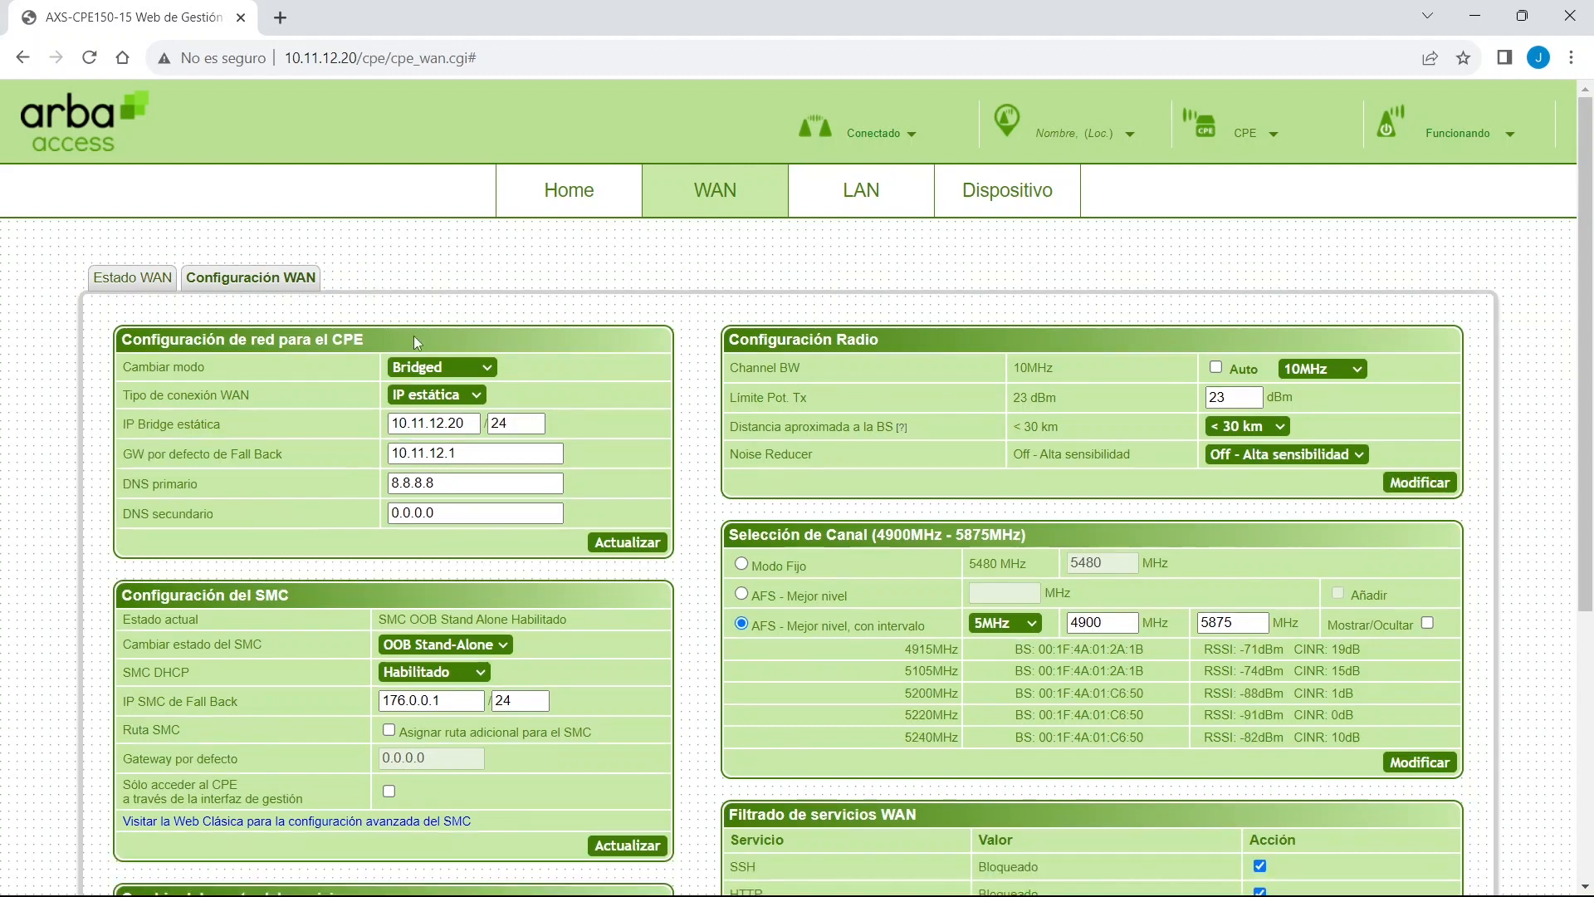
Look over the service port, radio configuration and channel selection sections.
scroll(415, 357, down, 1)
scroll(417, 359, down, 2)
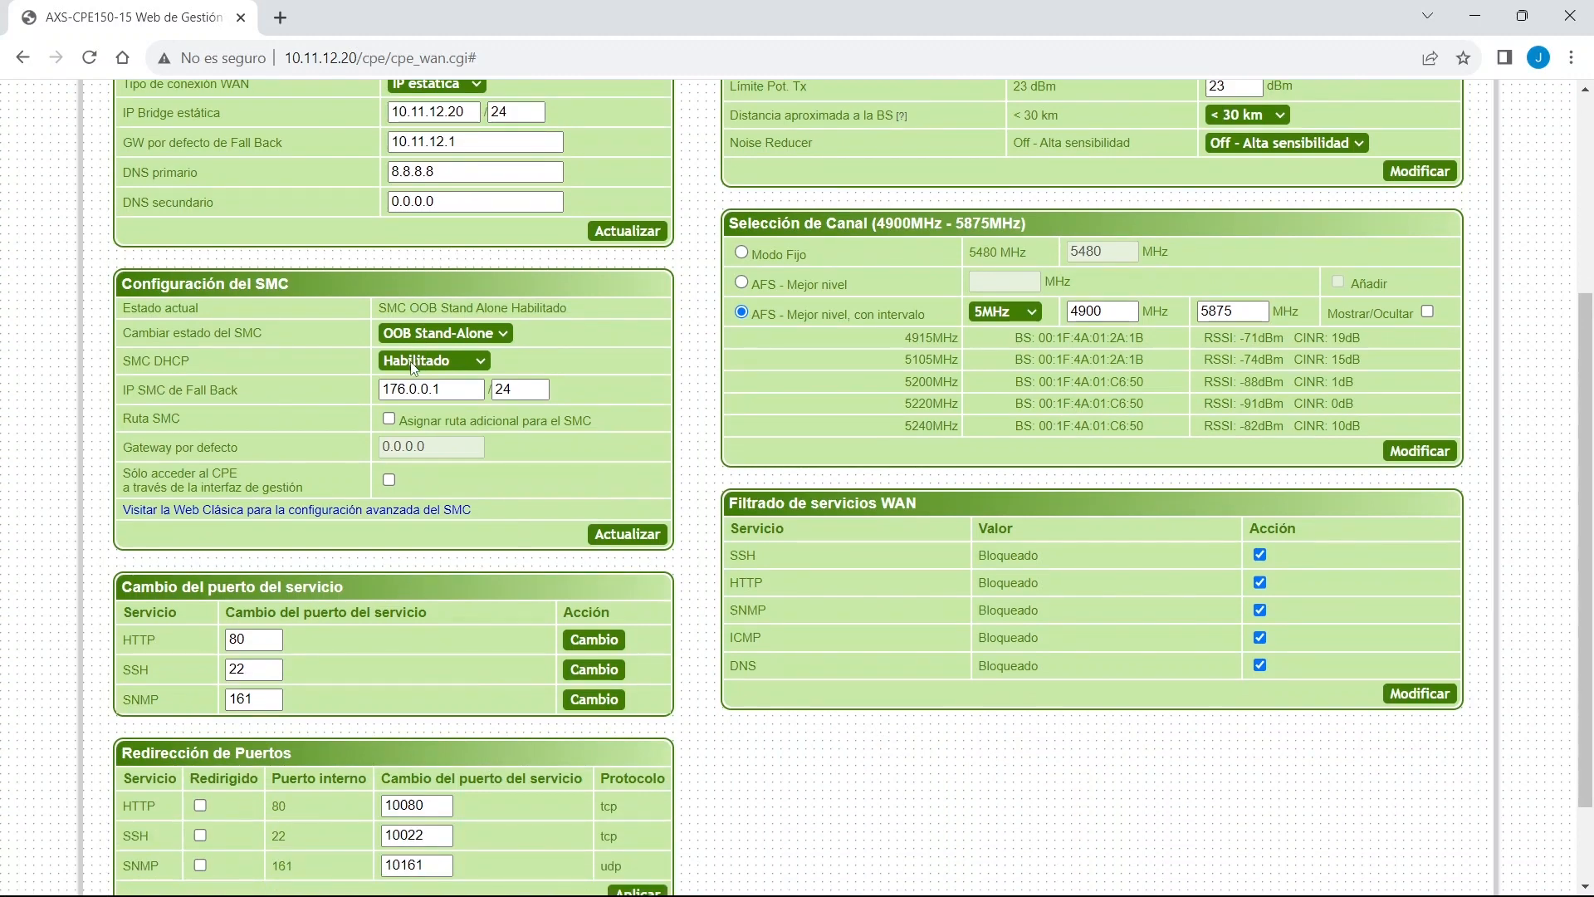
drag(83, 591, 380, 593)
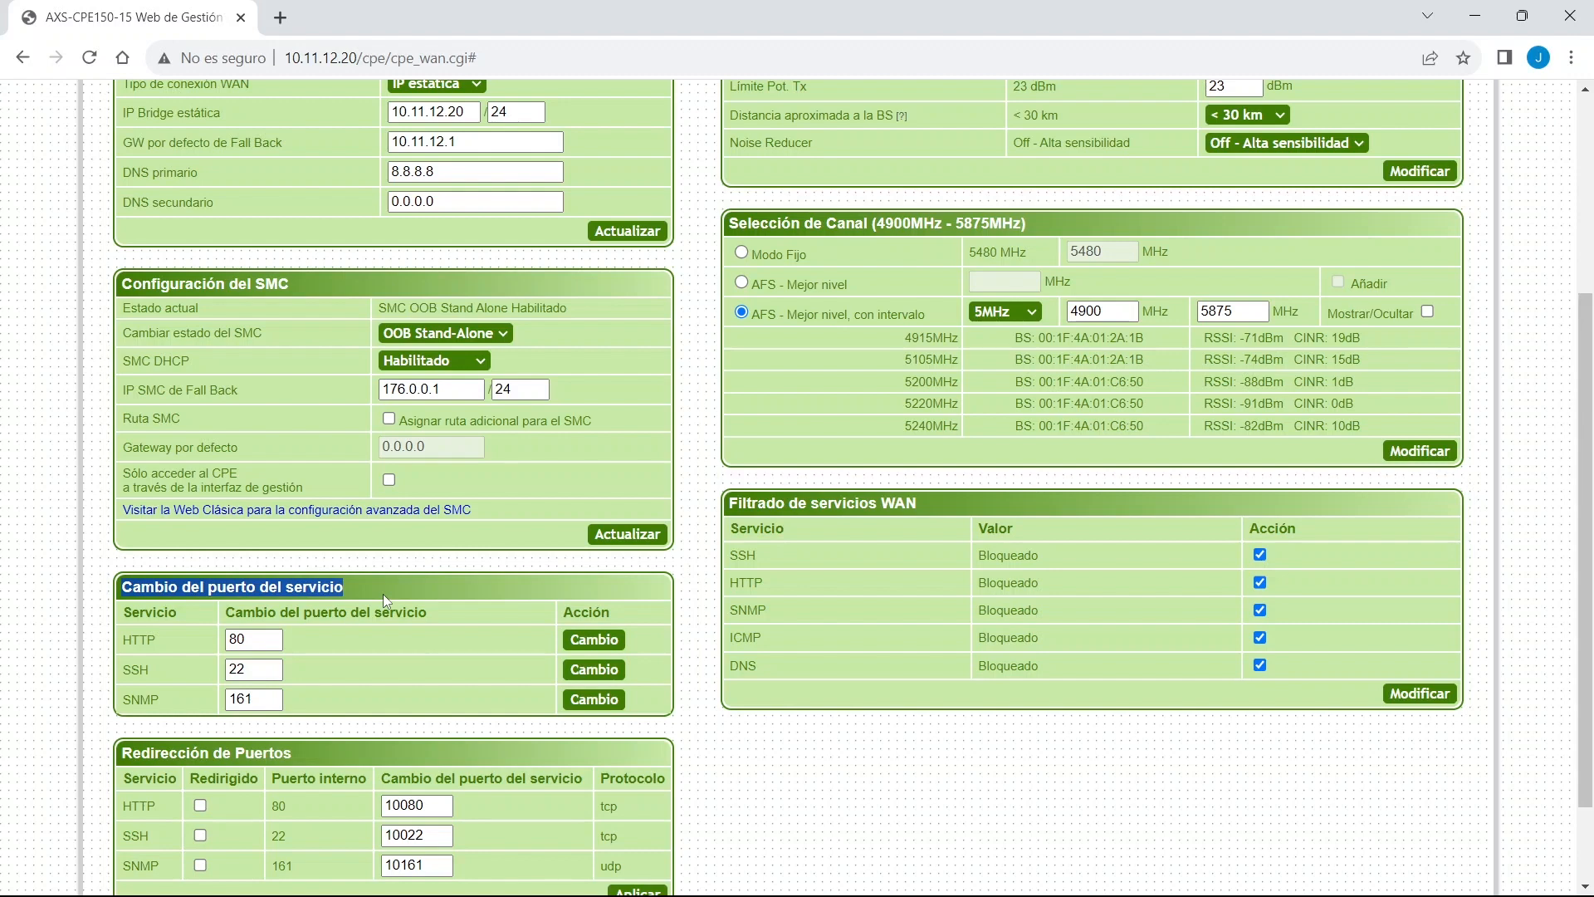
scroll(382, 594, up, 4)
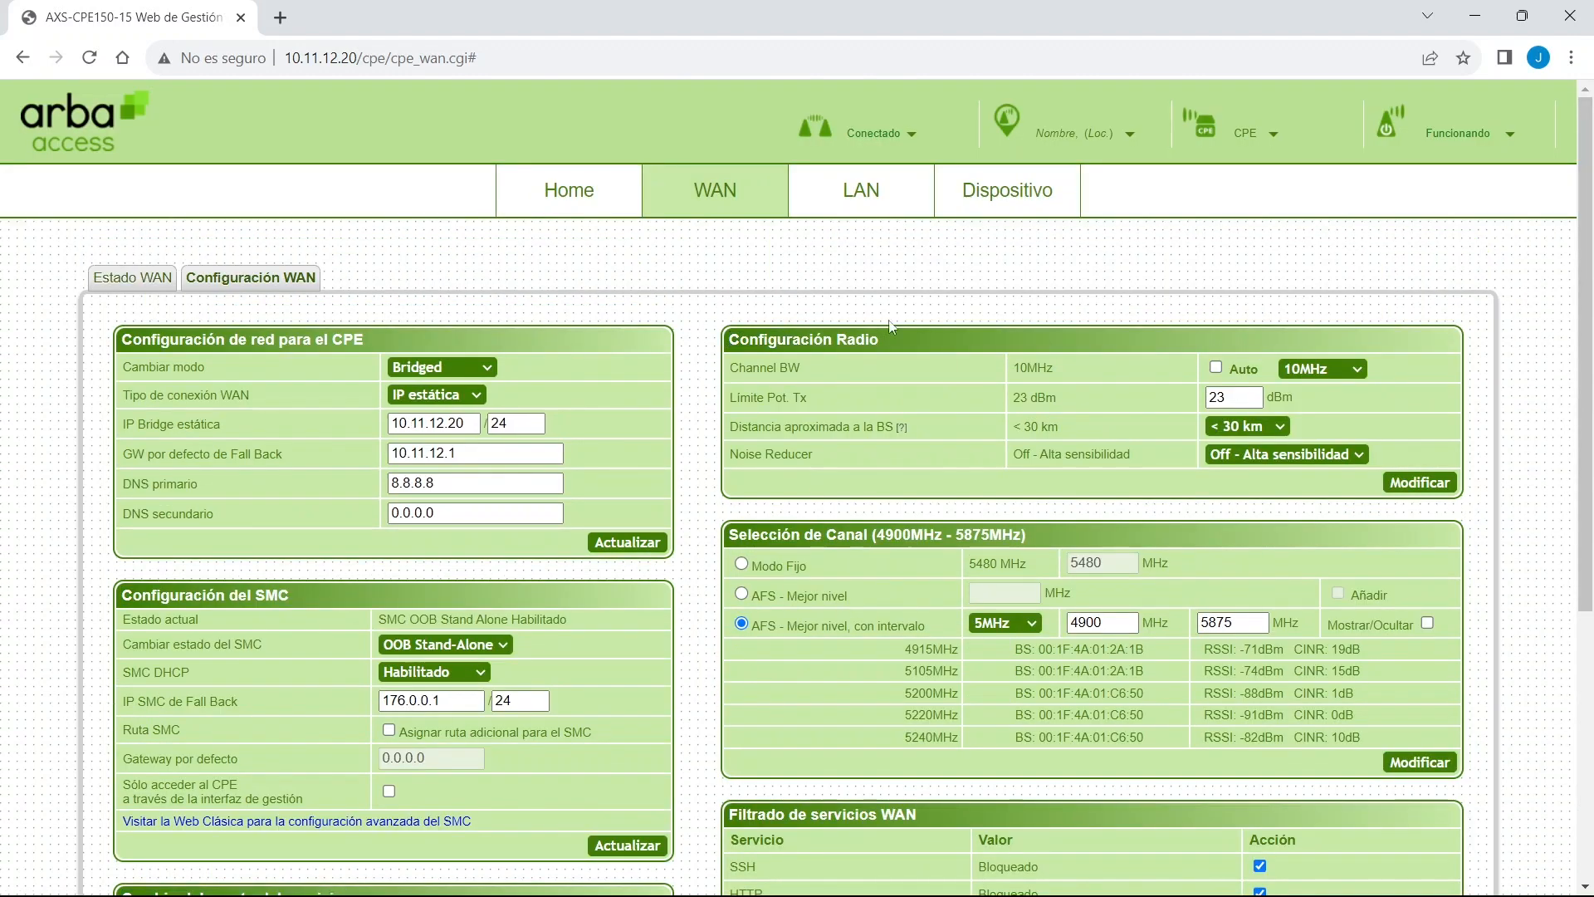
triple_click(866, 333)
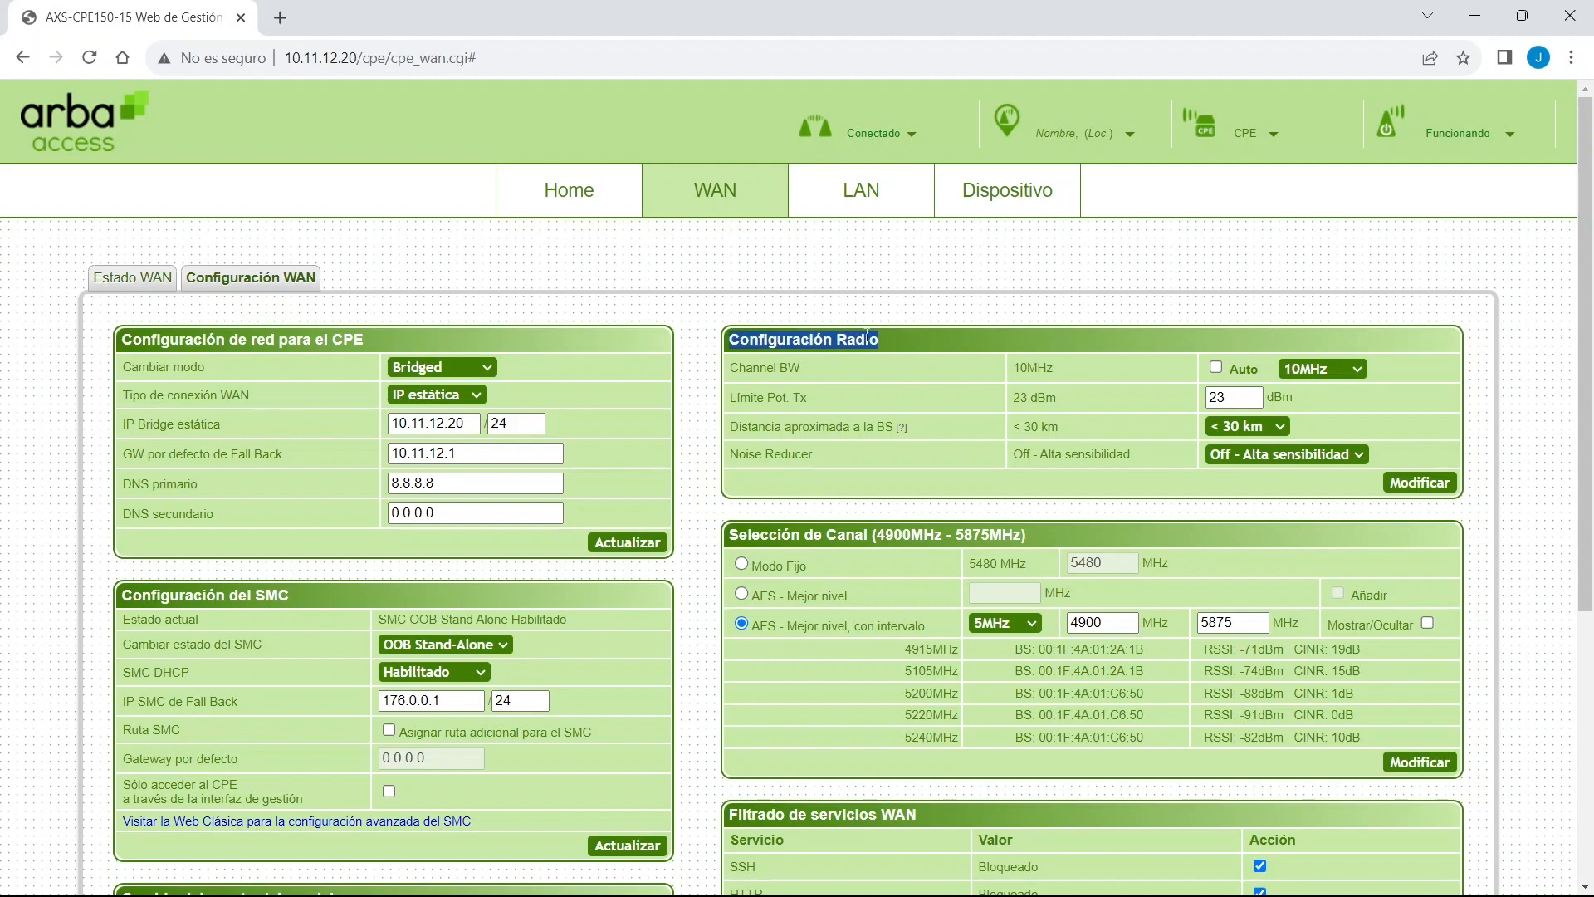
triple_click(772, 538)
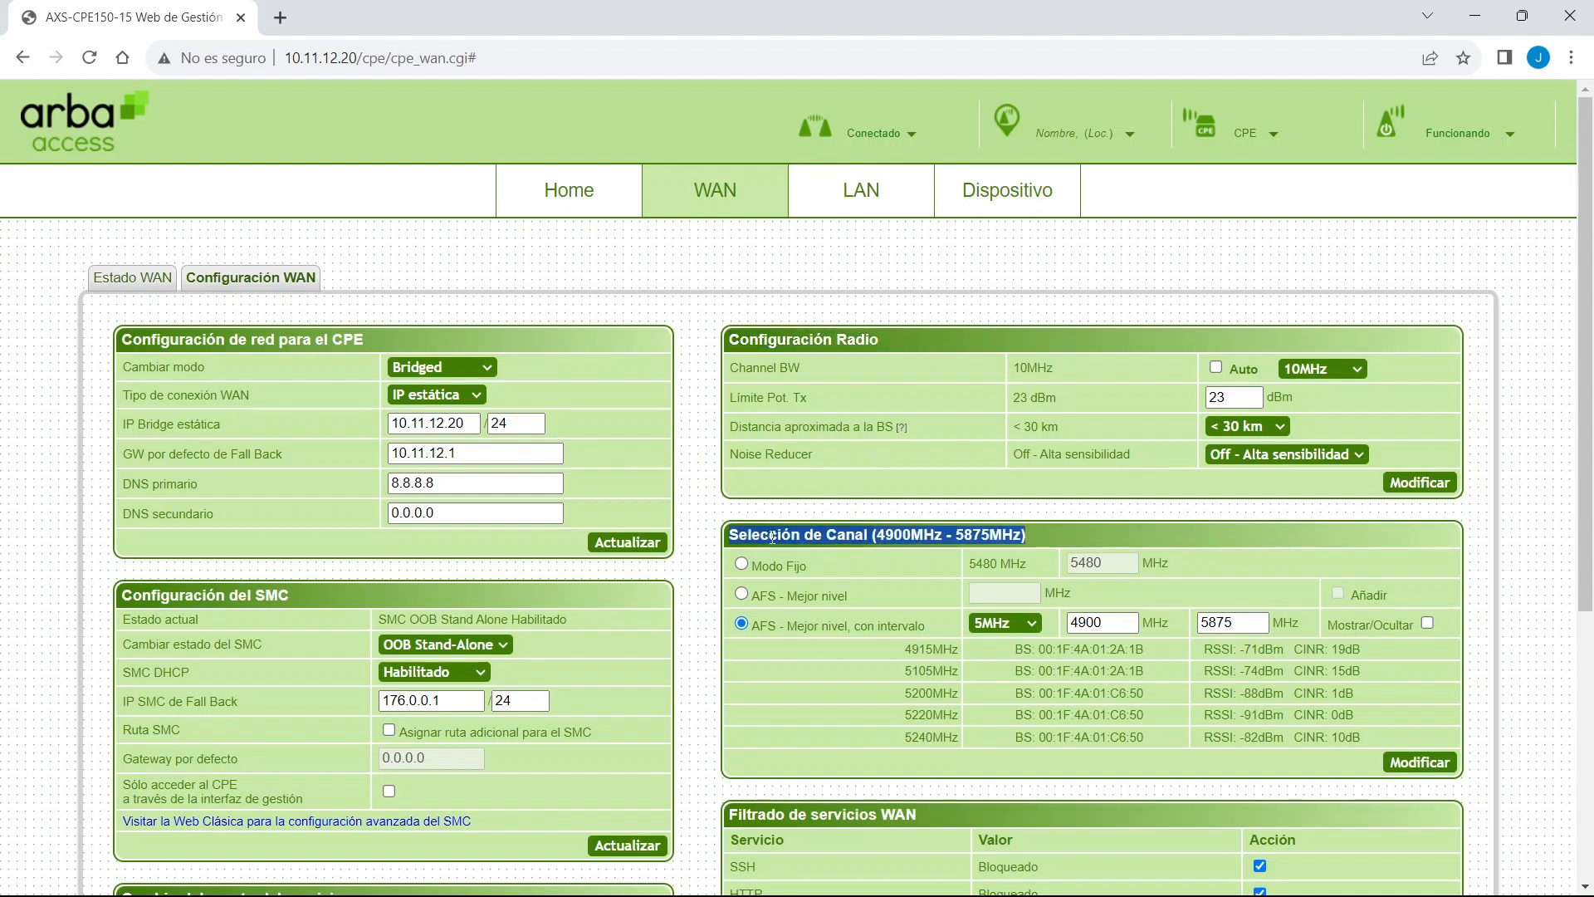
scroll(751, 532, down, 4)
drag(729, 504, 938, 508)
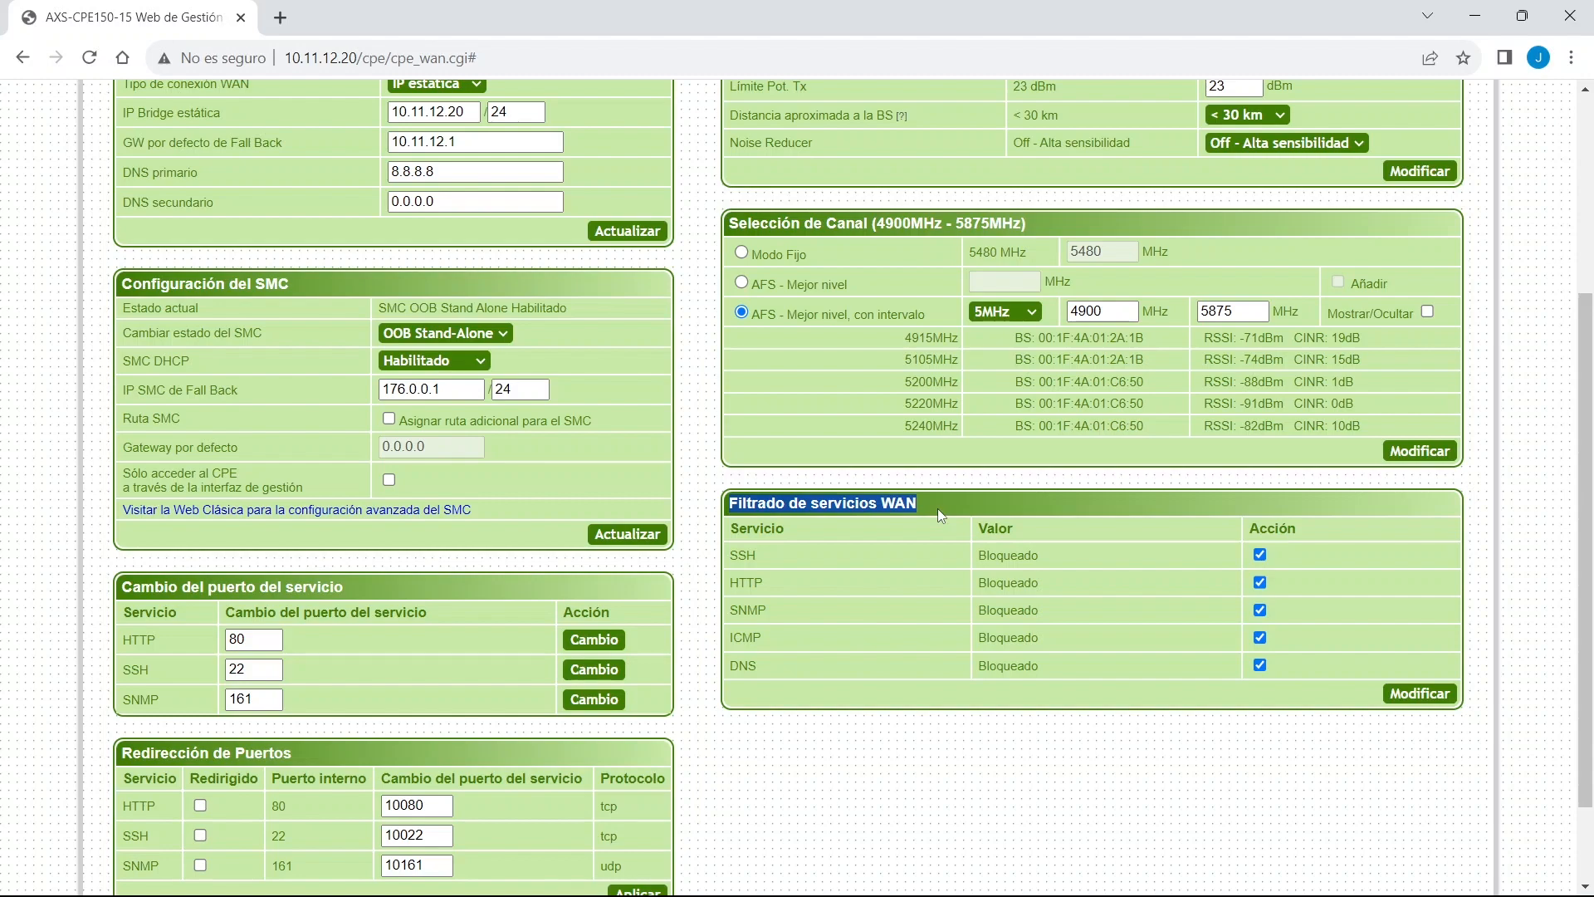
scroll(933, 654, up, 3)
scroll(964, 749, down, 4)
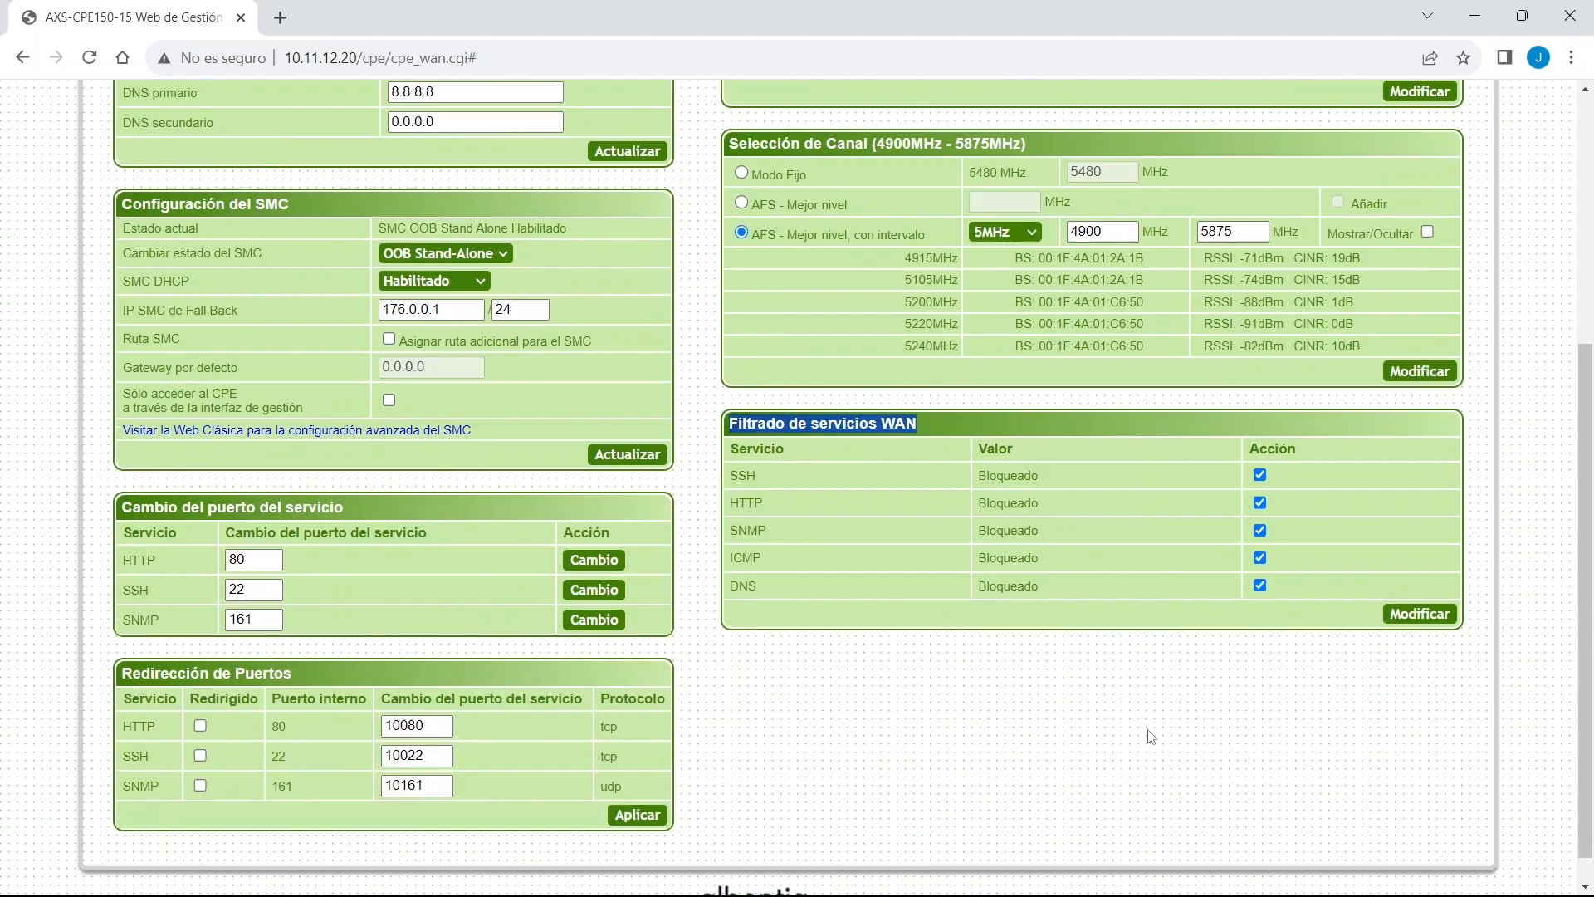
Unblock SSH, HTTP, SNMP, ICMP and DNS in the WAN service filter and apply with Modificar.
click(1260, 451)
click(1259, 479)
click(1259, 505)
click(1259, 533)
click(1259, 561)
click(1420, 589)
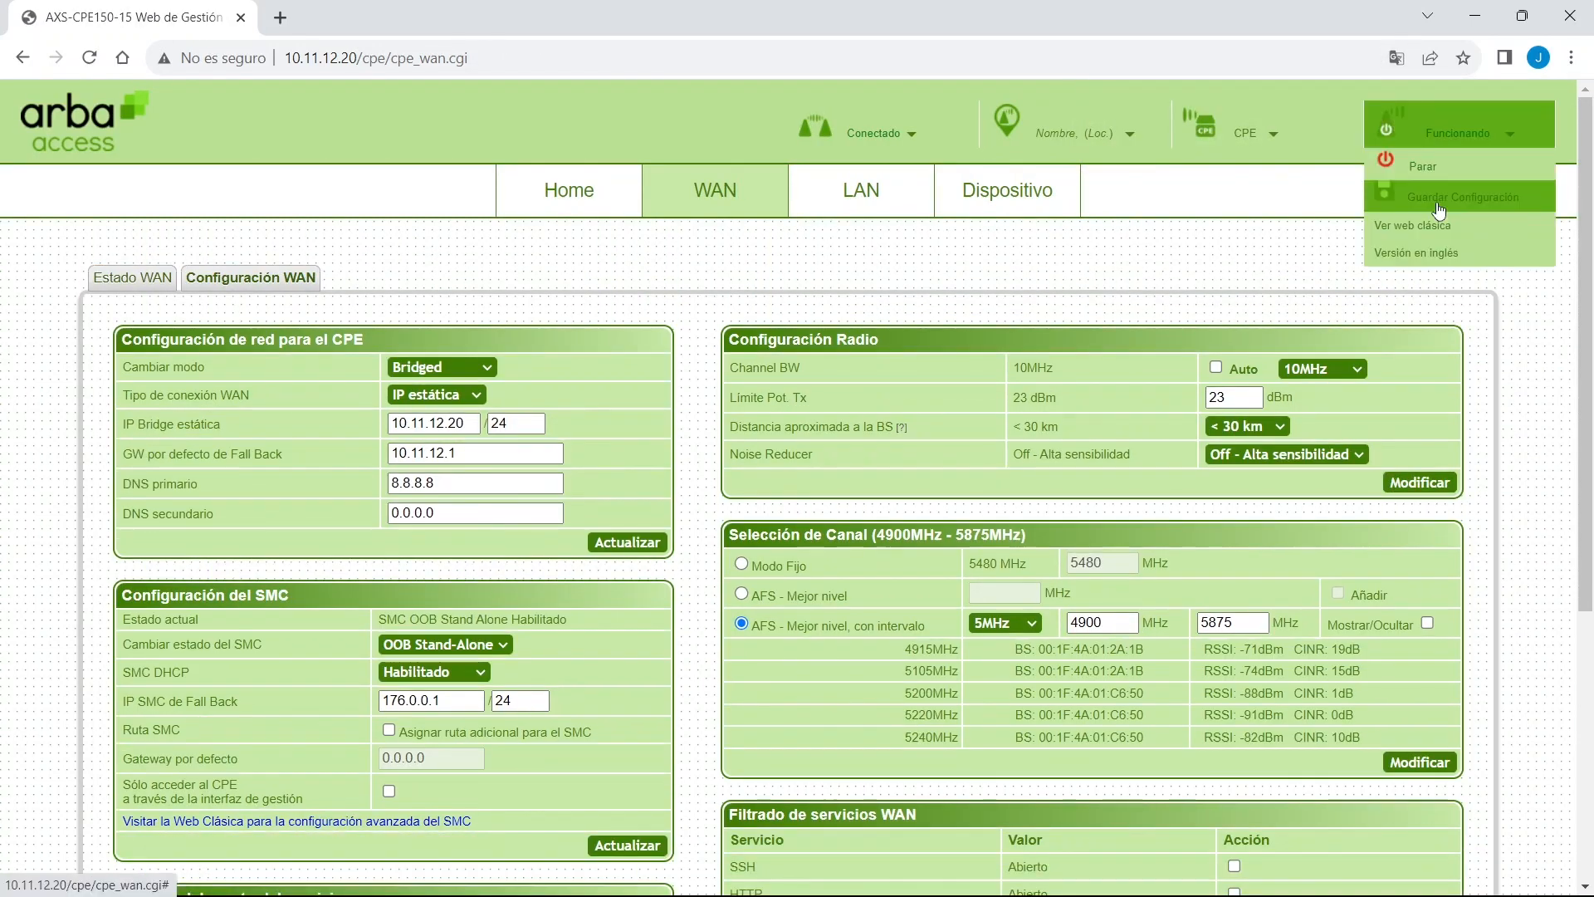
Save the configuration, glance at the LAN loop-protection settings, then return to WAN.
mouse_move(1457, 132)
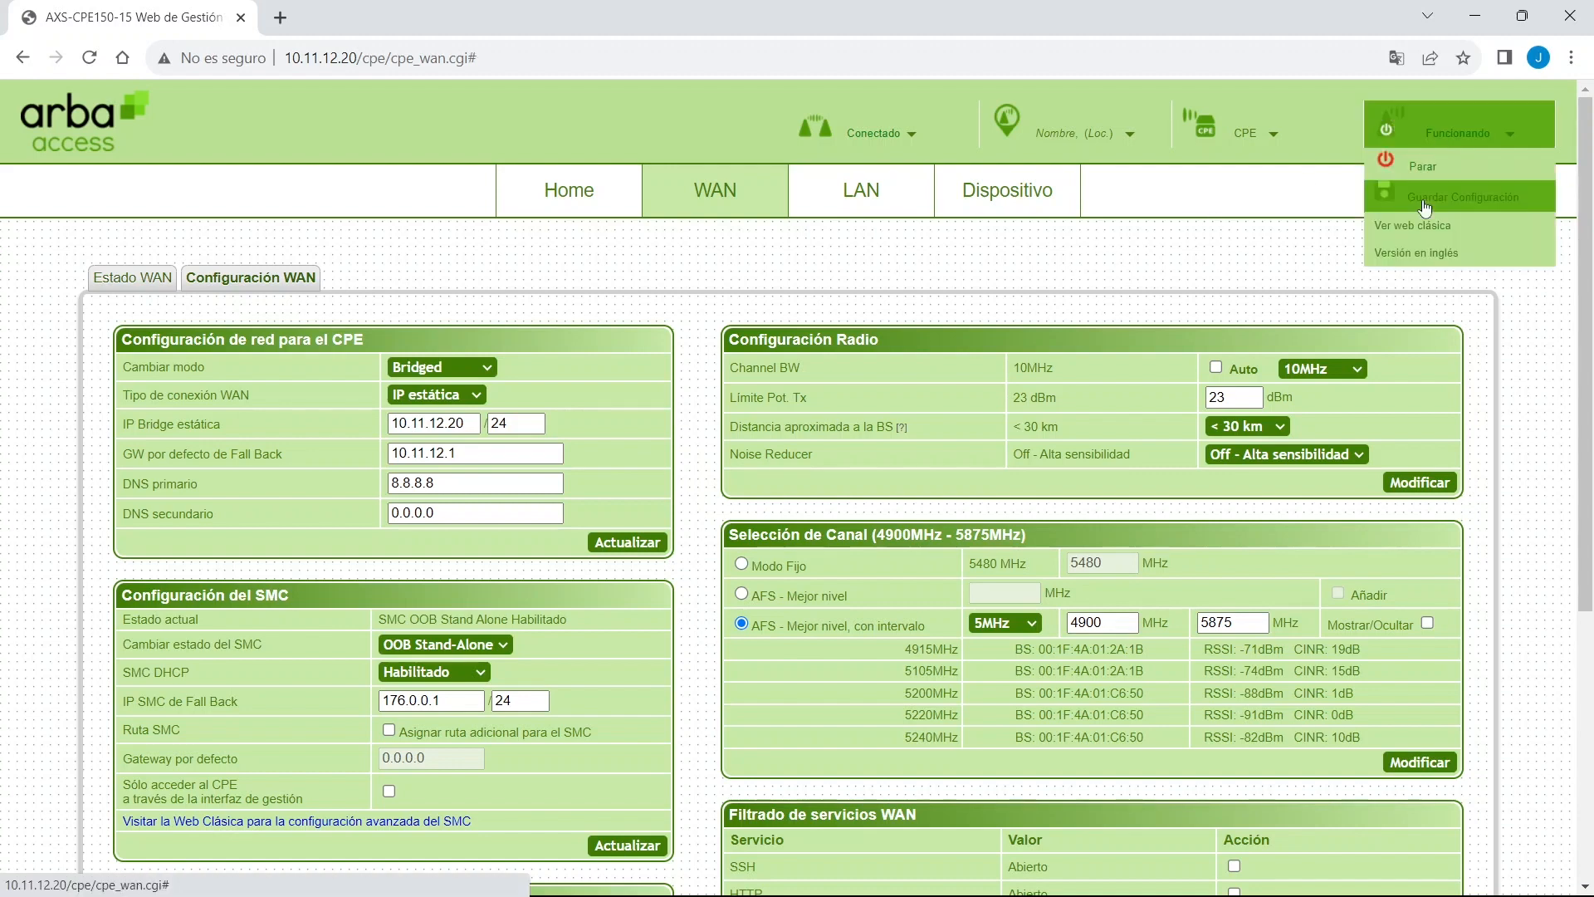
click(1423, 201)
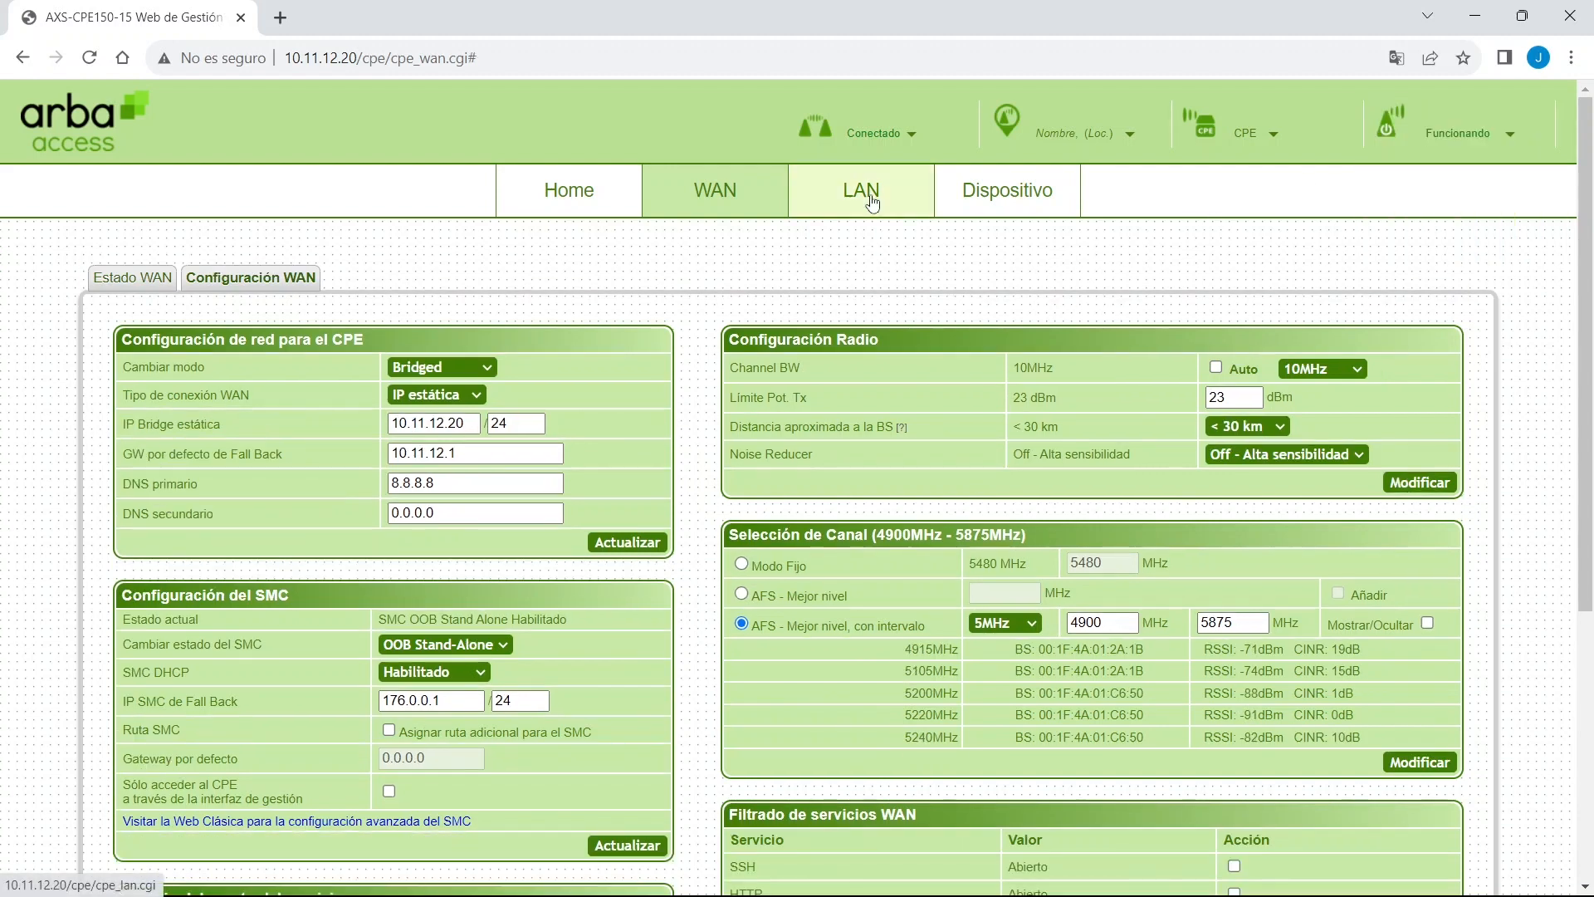
click(870, 197)
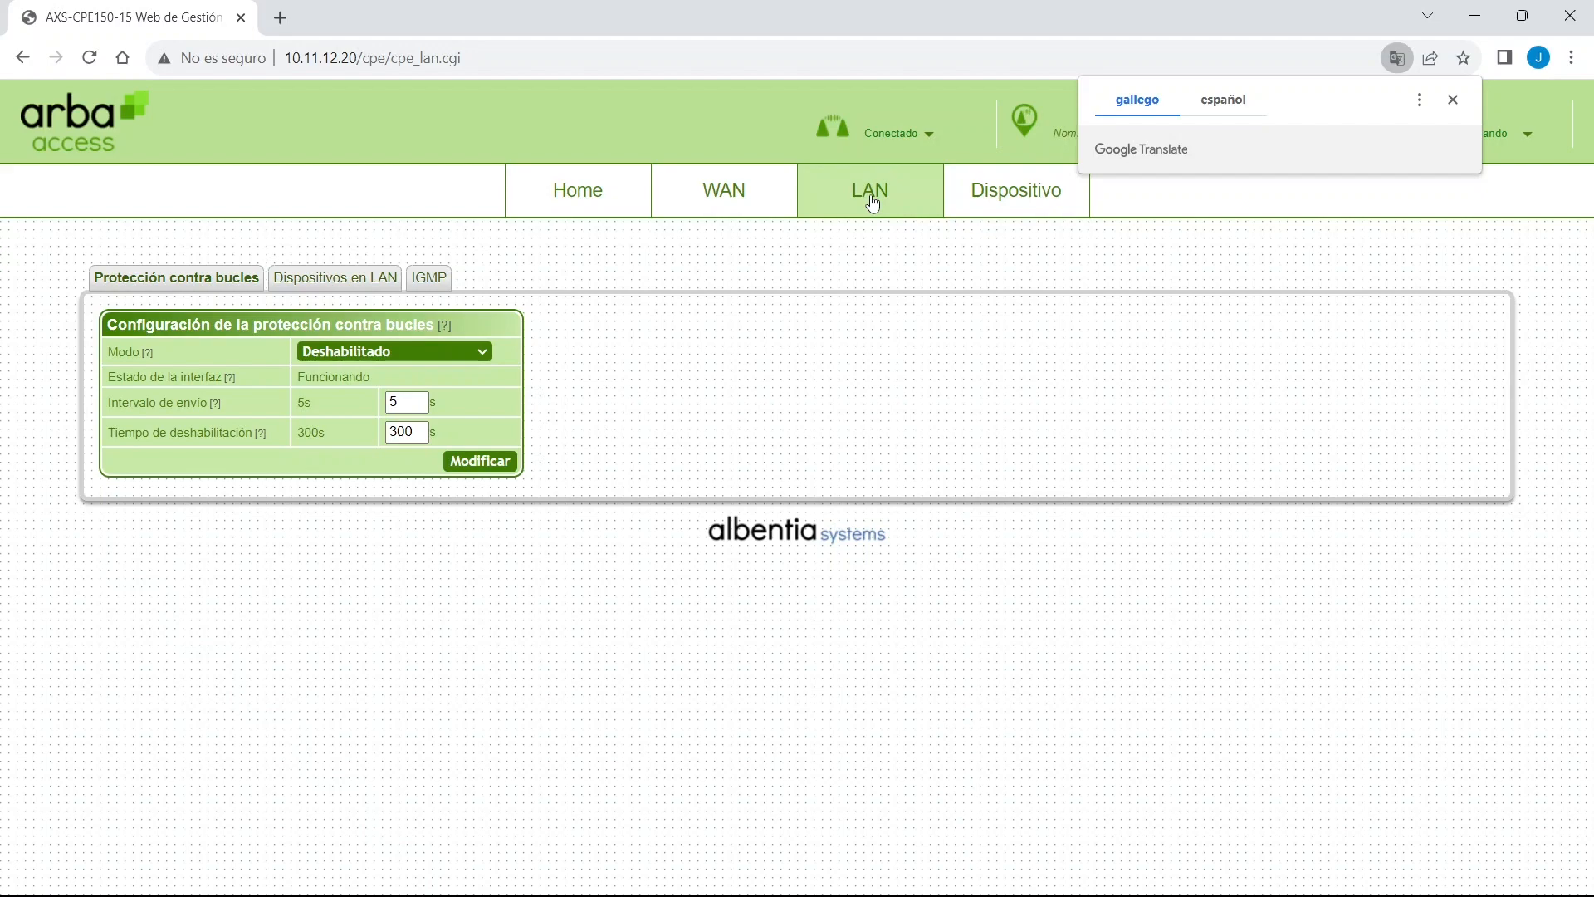
click(738, 194)
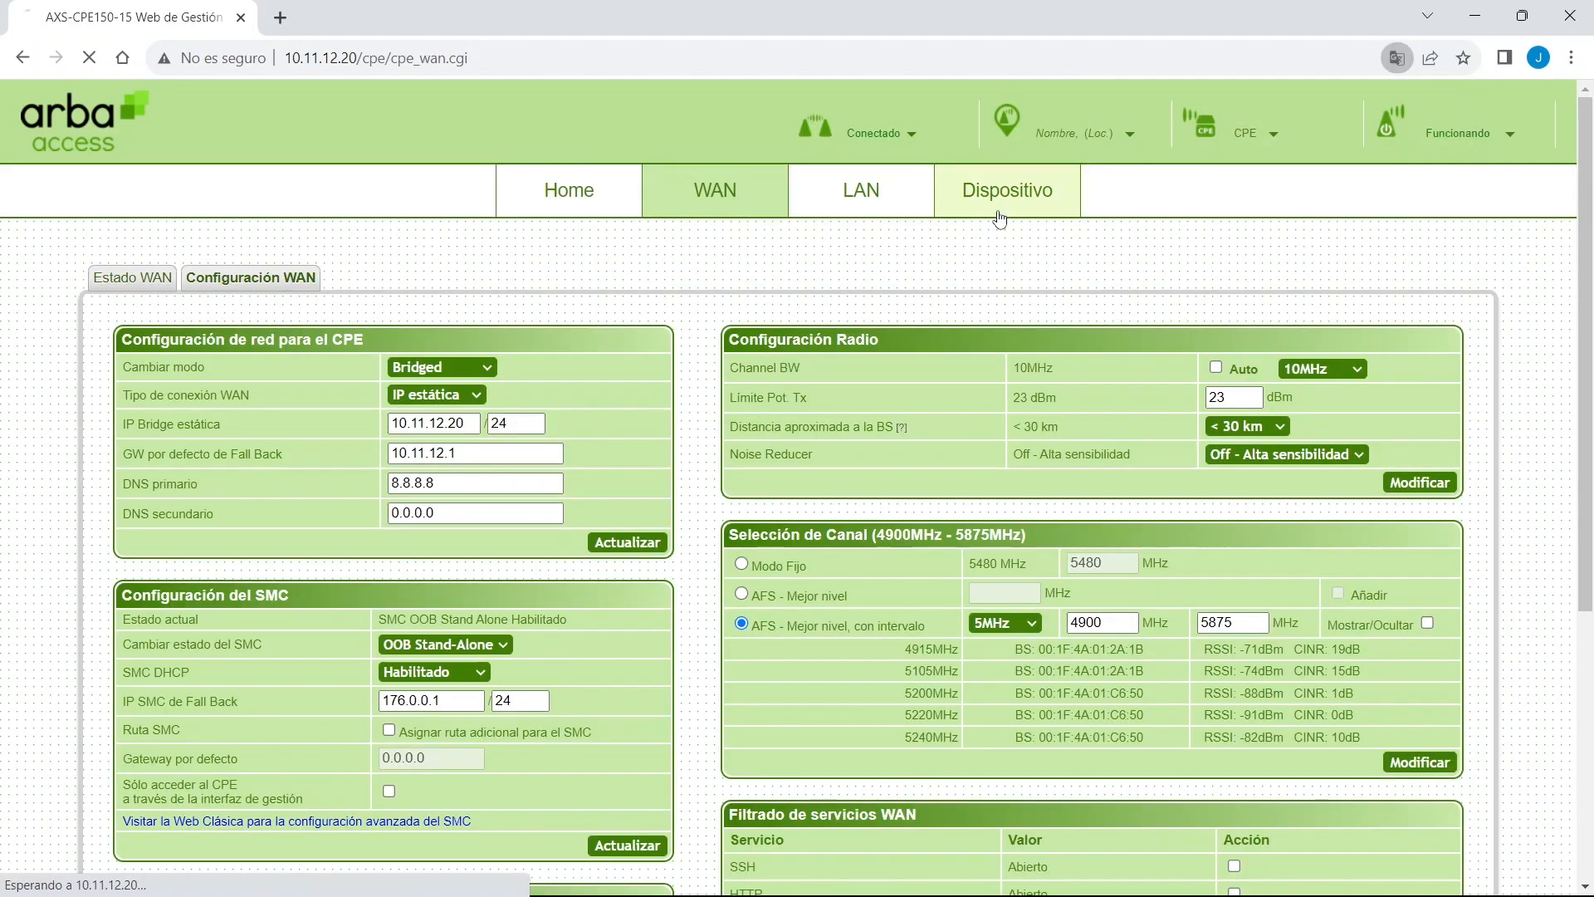
On Dispositivo, review password, firmware, restart, reset and bulk sections, keeping Conf + usuarios.
click(998, 214)
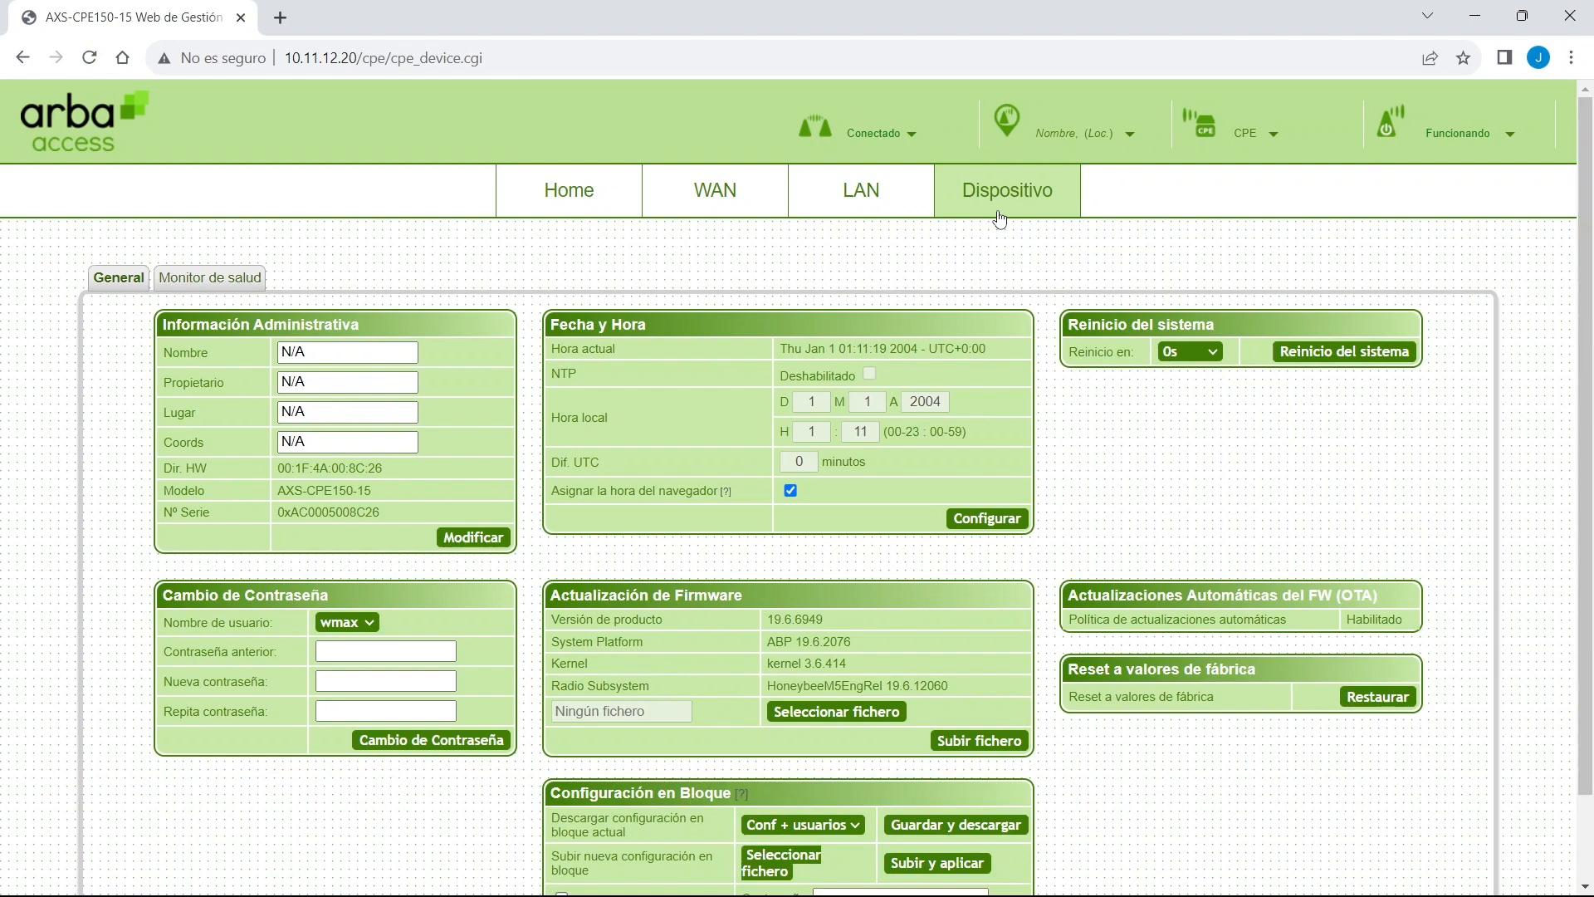
scroll(999, 219, down, 1)
drag(166, 497, 264, 495)
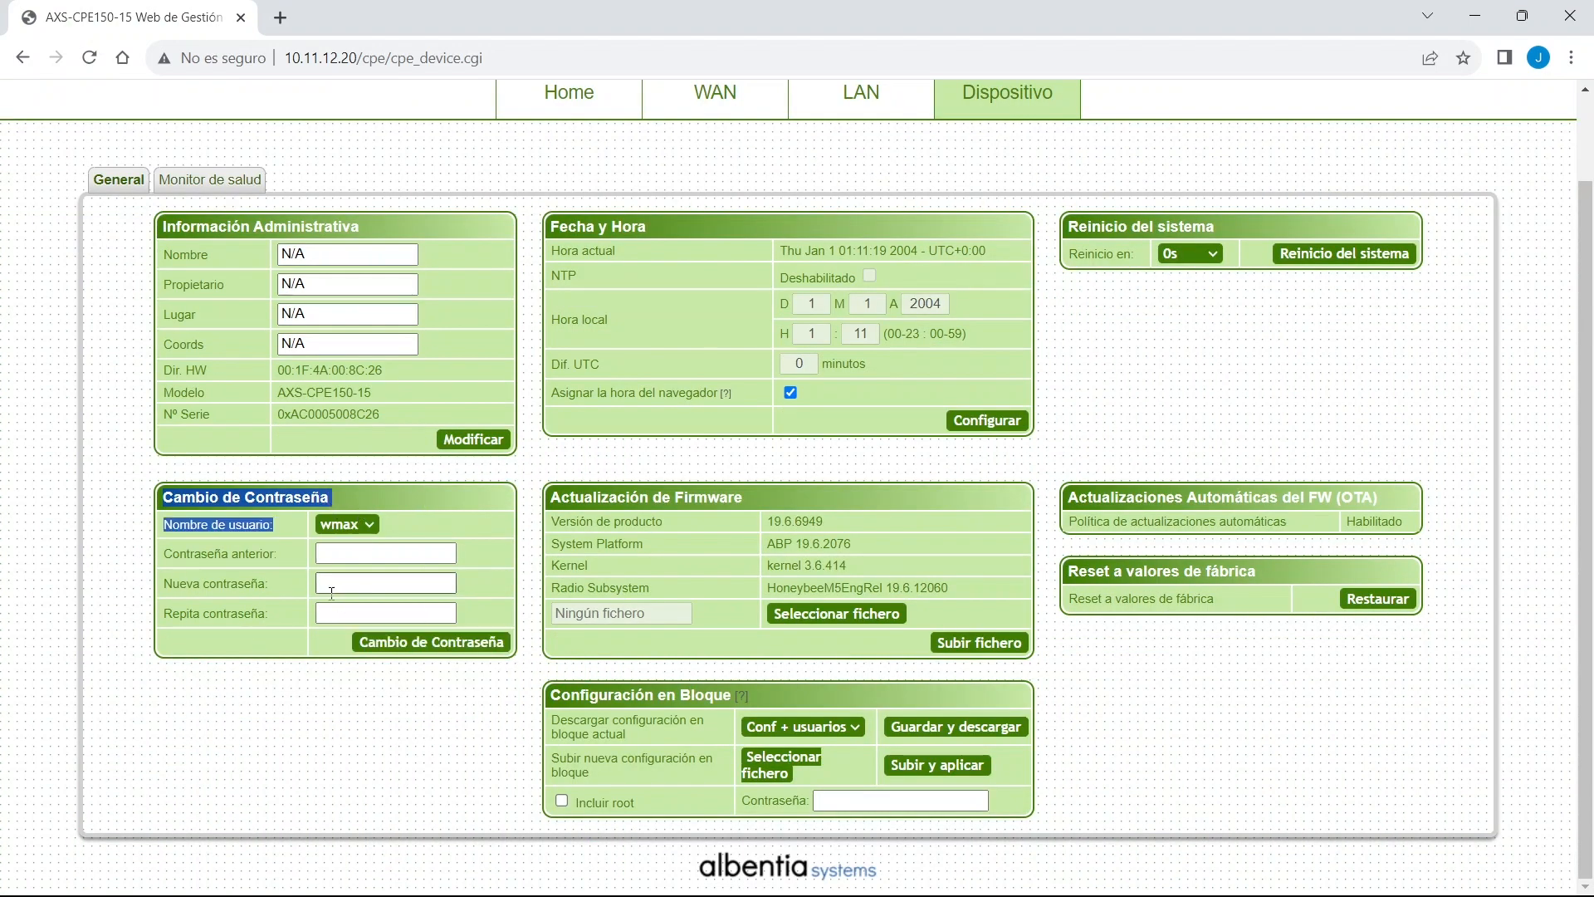
drag(550, 497, 692, 510)
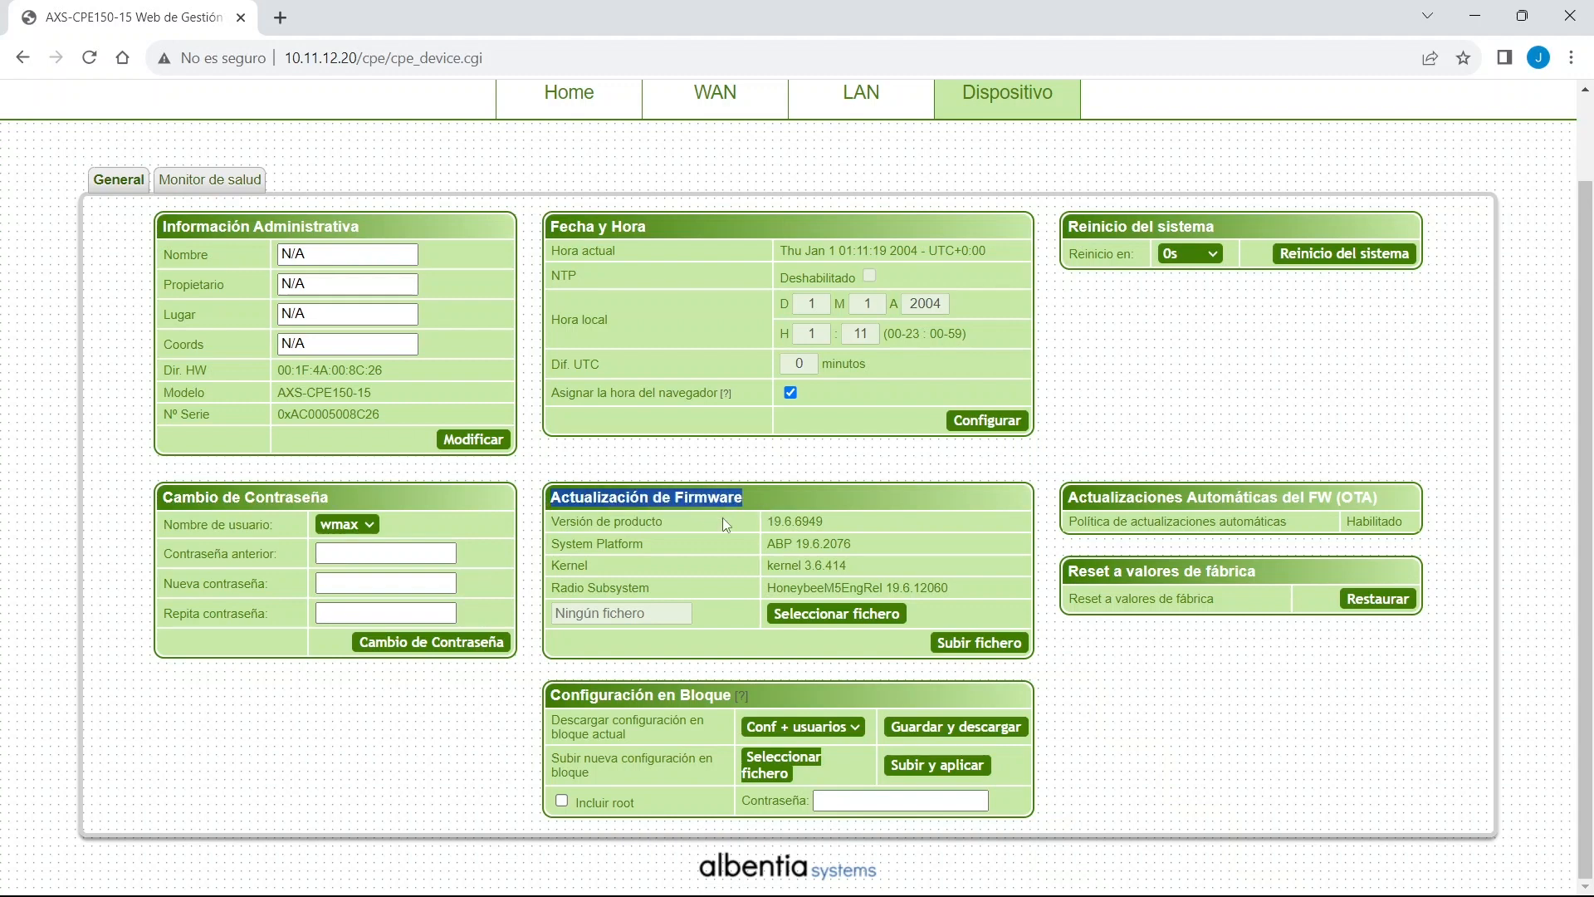
drag(1087, 226, 1210, 226)
drag(1135, 571, 1270, 596)
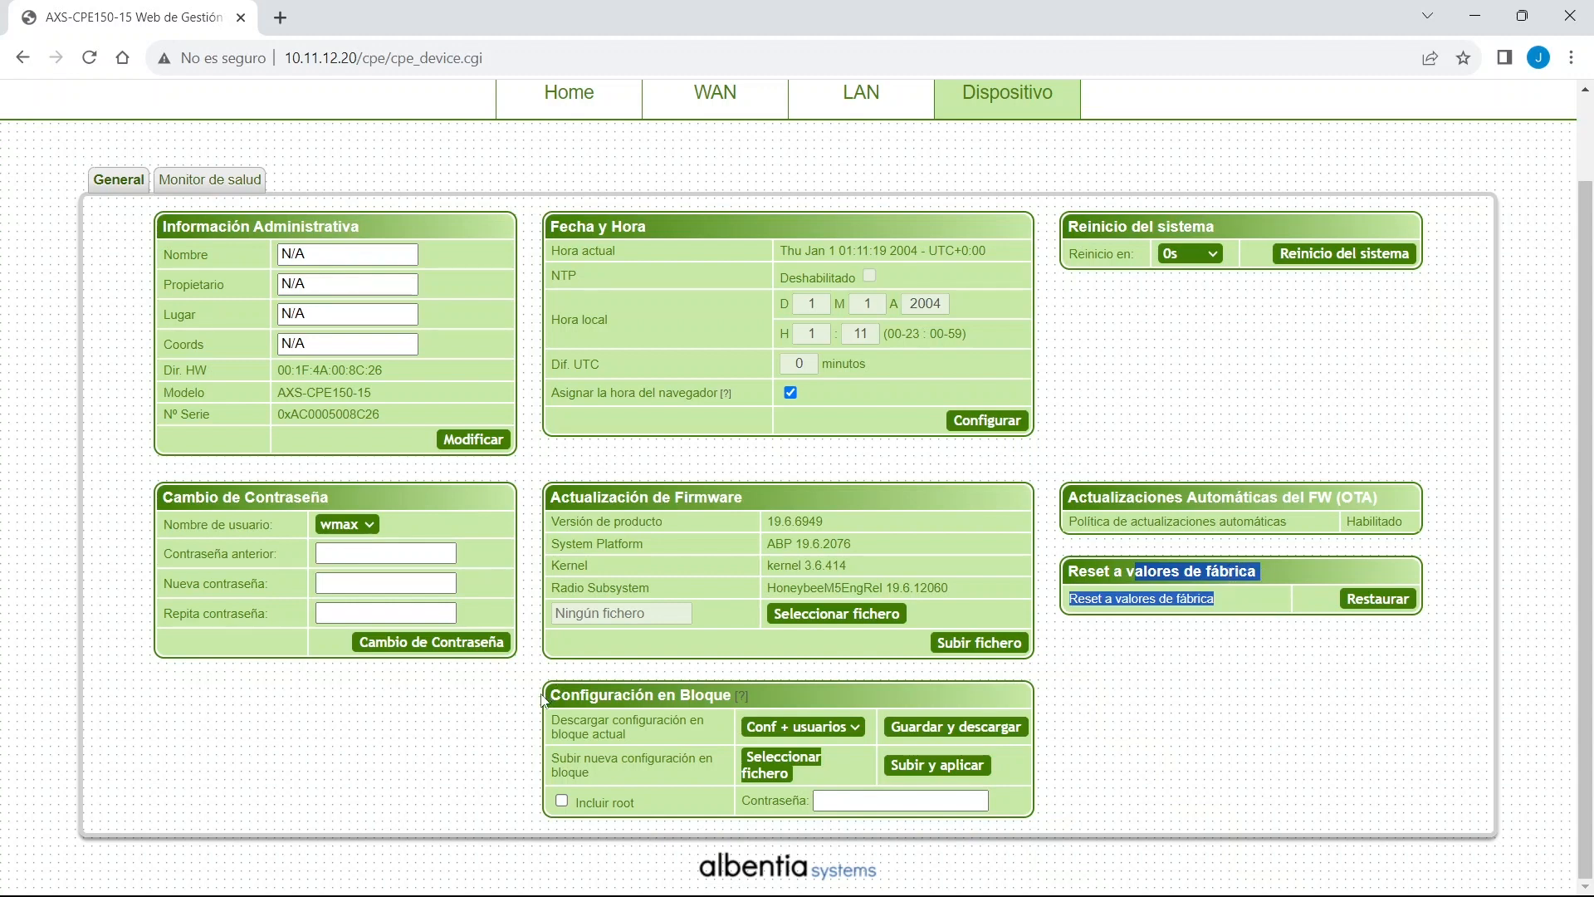
drag(545, 695, 726, 712)
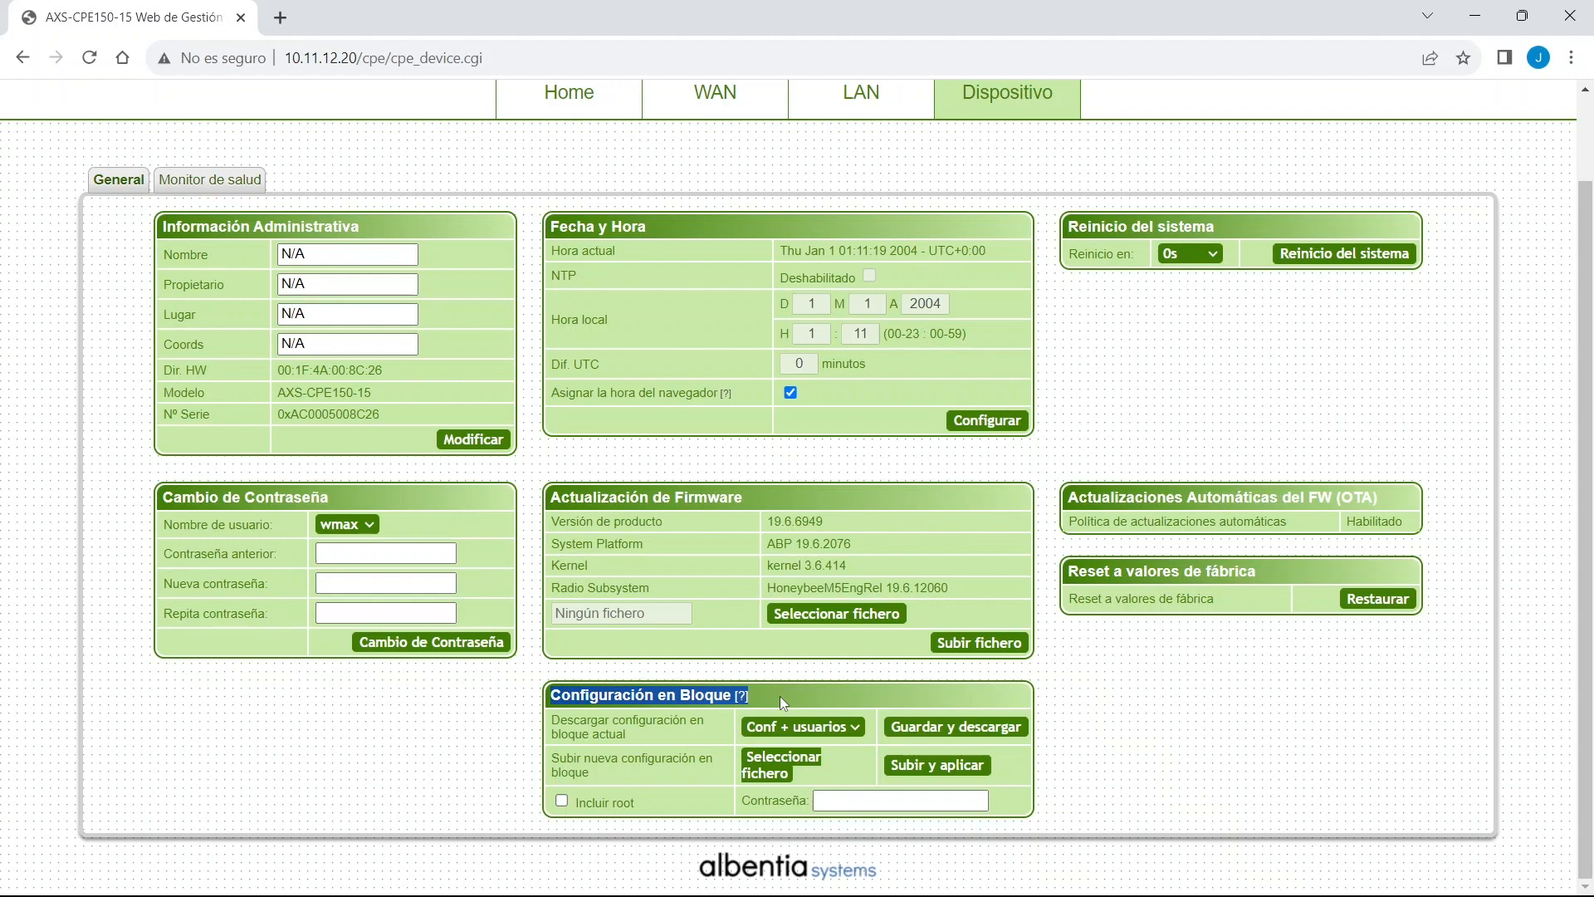
click(850, 730)
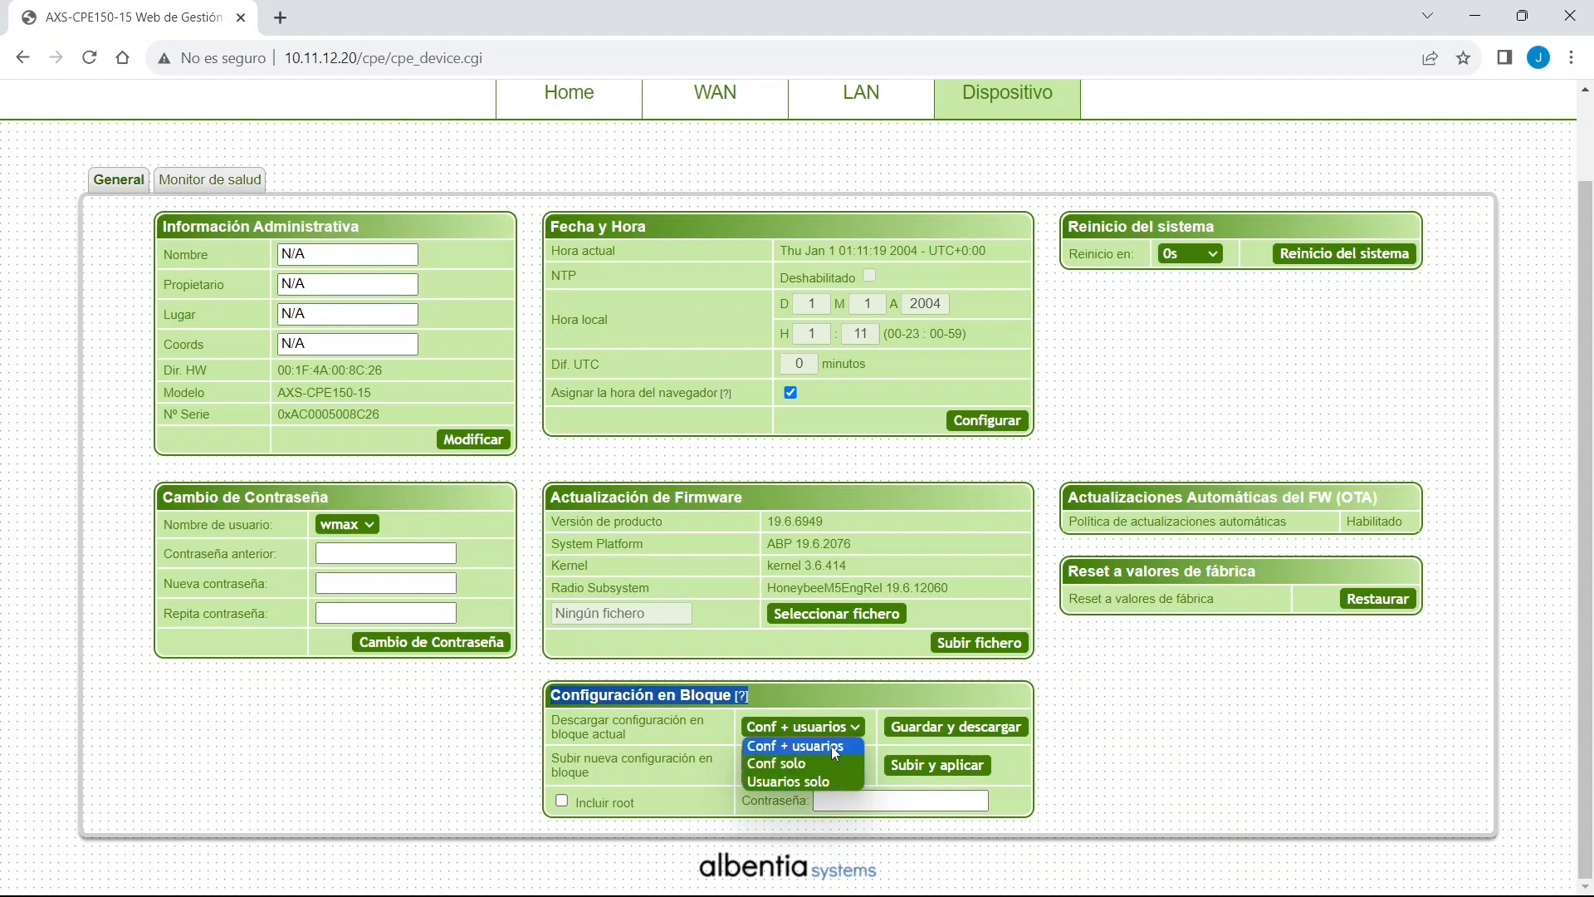
click(830, 745)
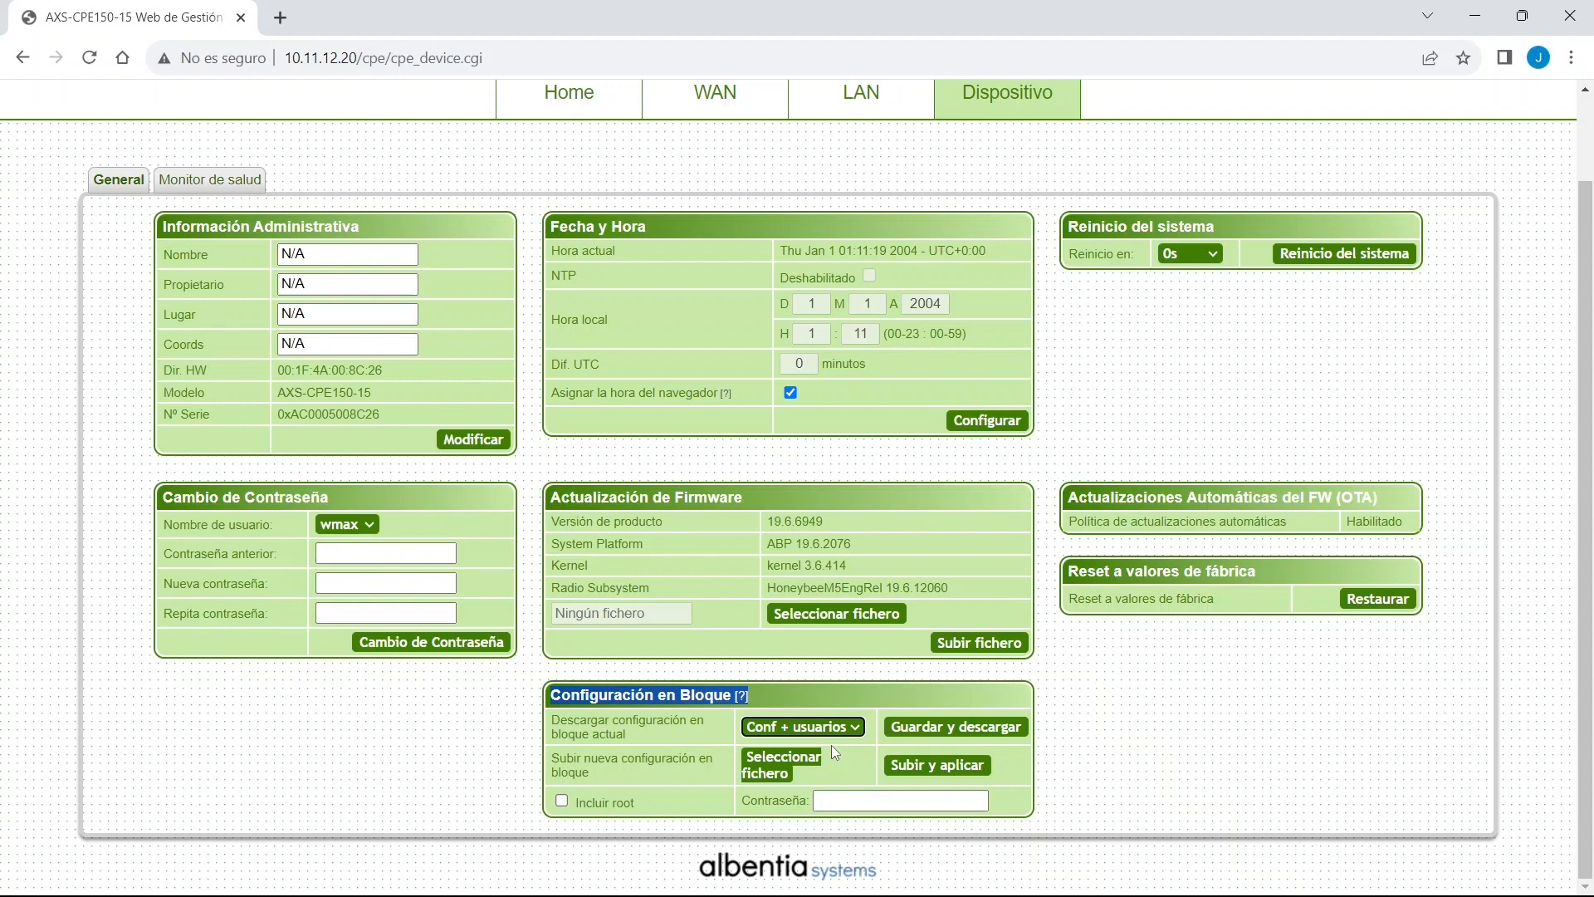
Download a password-protected bulk backup that includes root, saved as bulk (1).tar.gz.
click(562, 802)
click(967, 800)
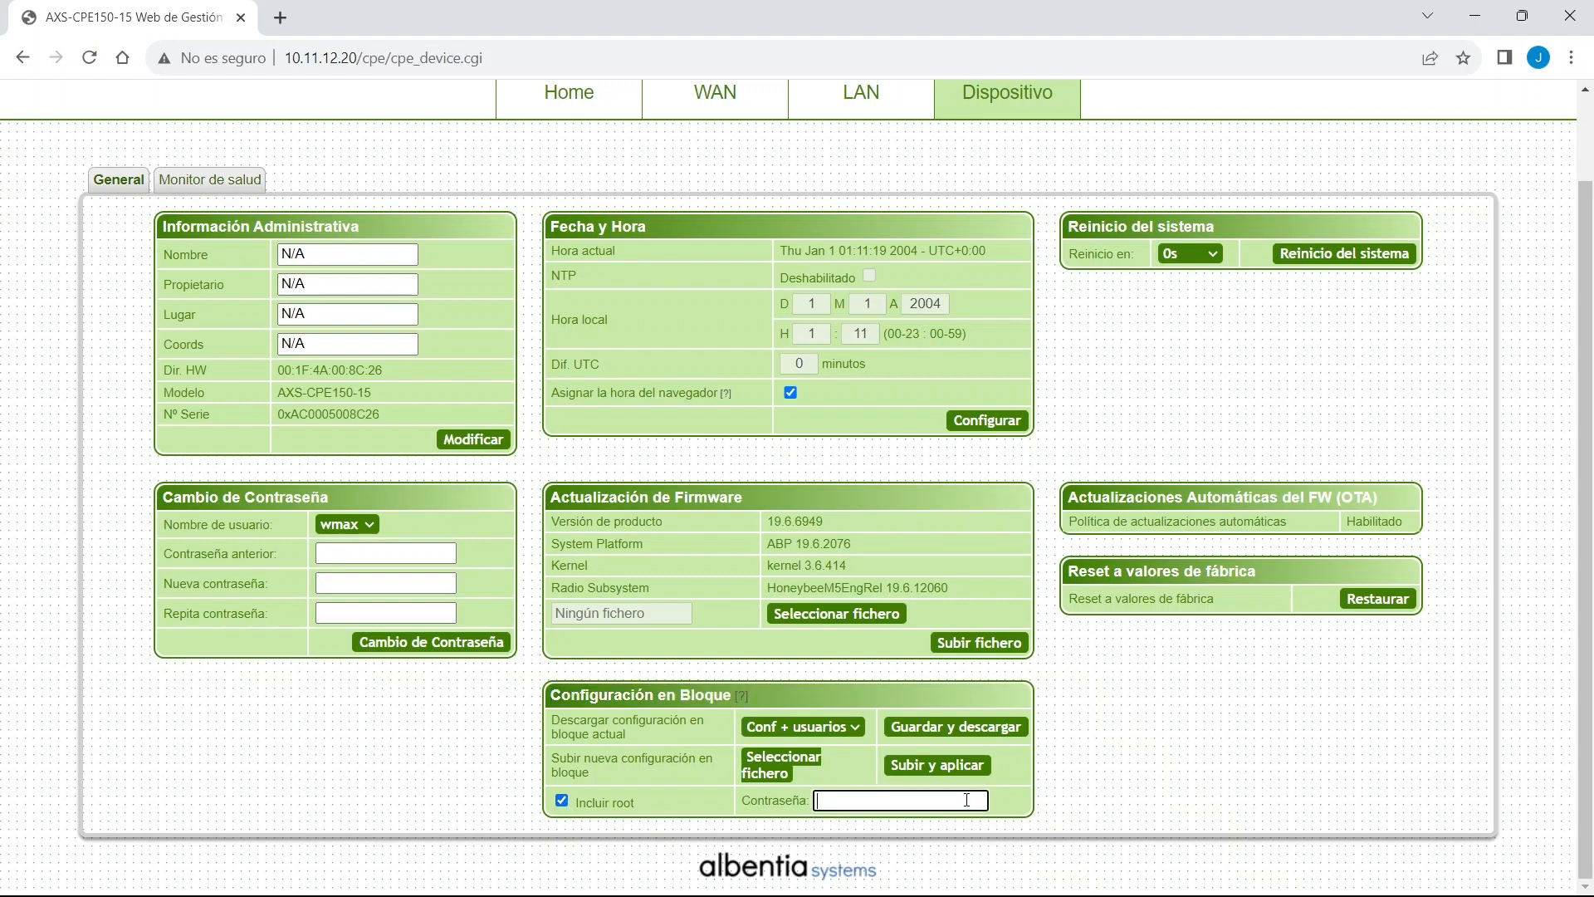
key(ctrl+v)
click(986, 729)
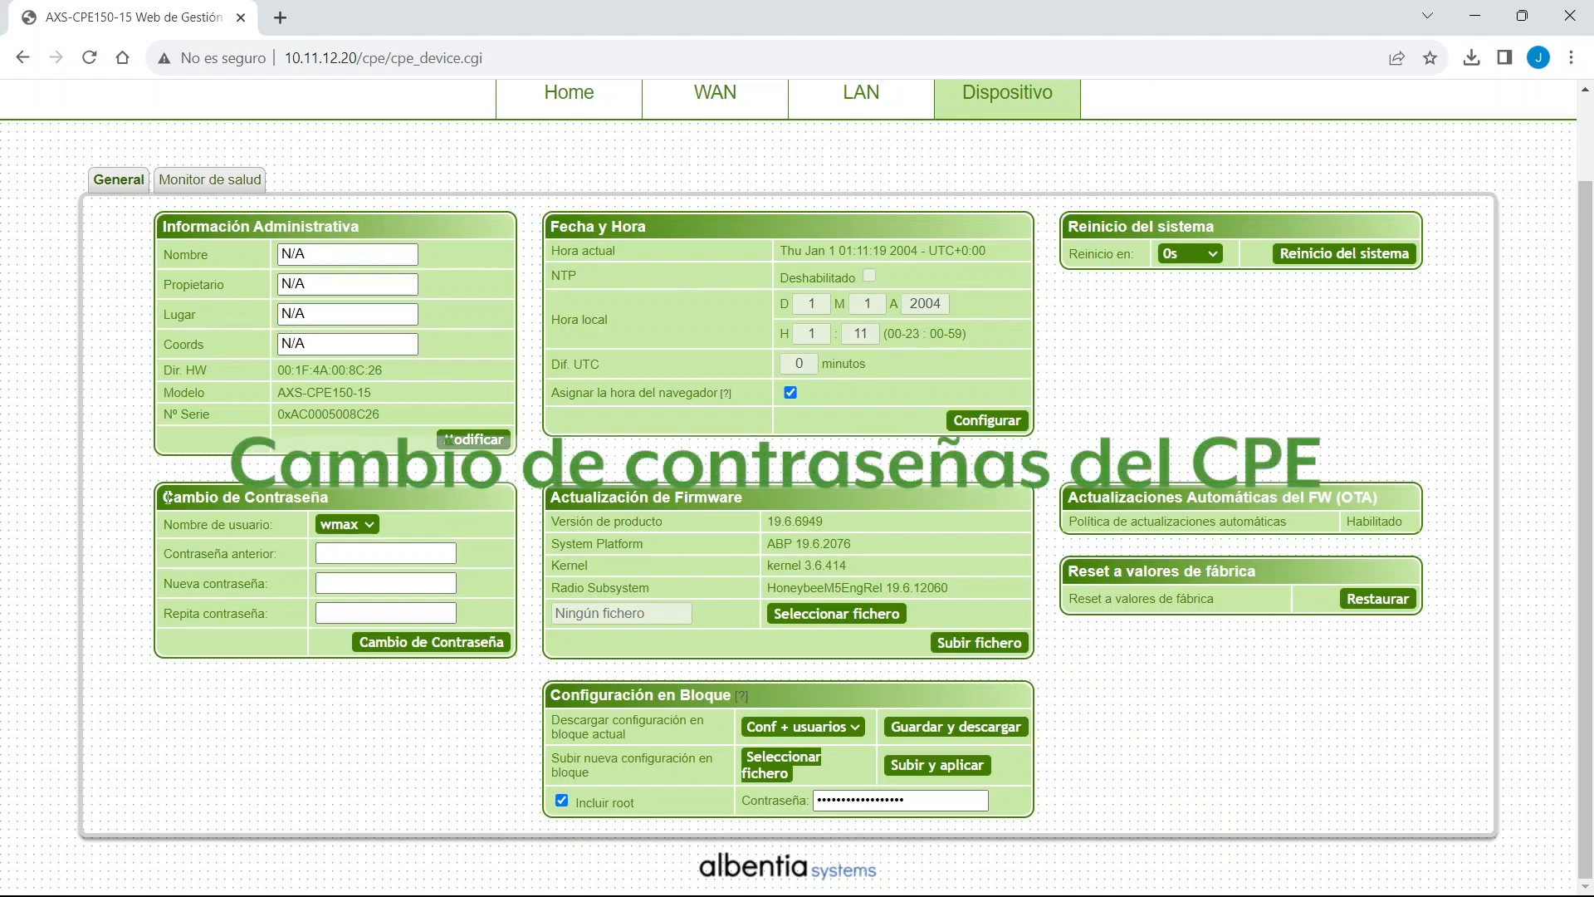
drag(167, 496, 357, 491)
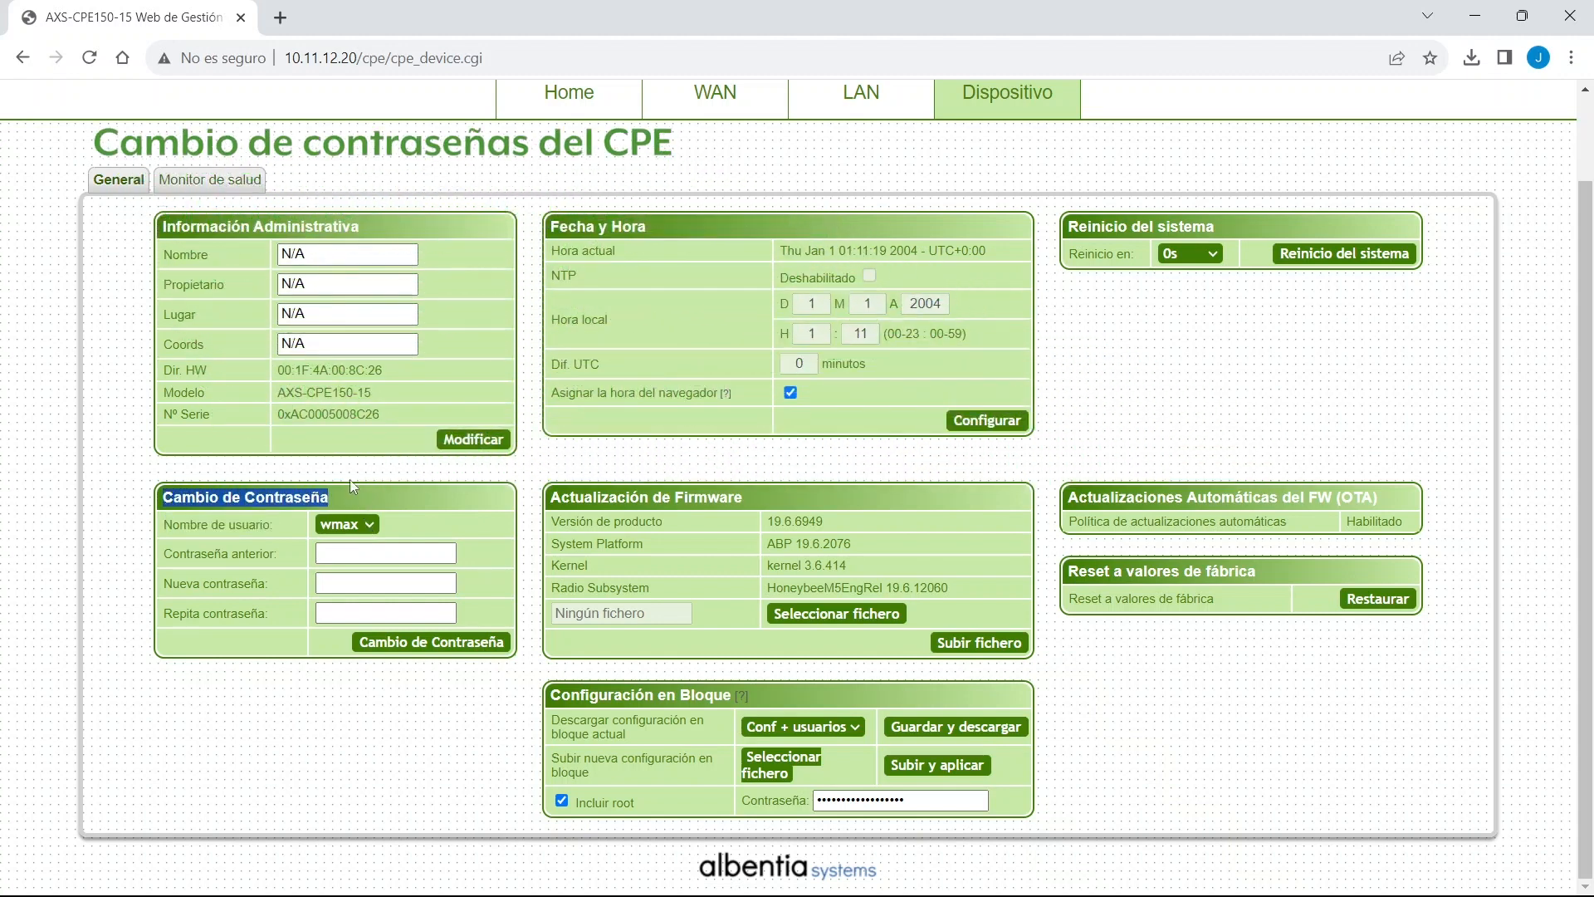
Enter the current password and the new password twice for the selected system user, and submit the change.
click(367, 525)
click(366, 528)
click(365, 551)
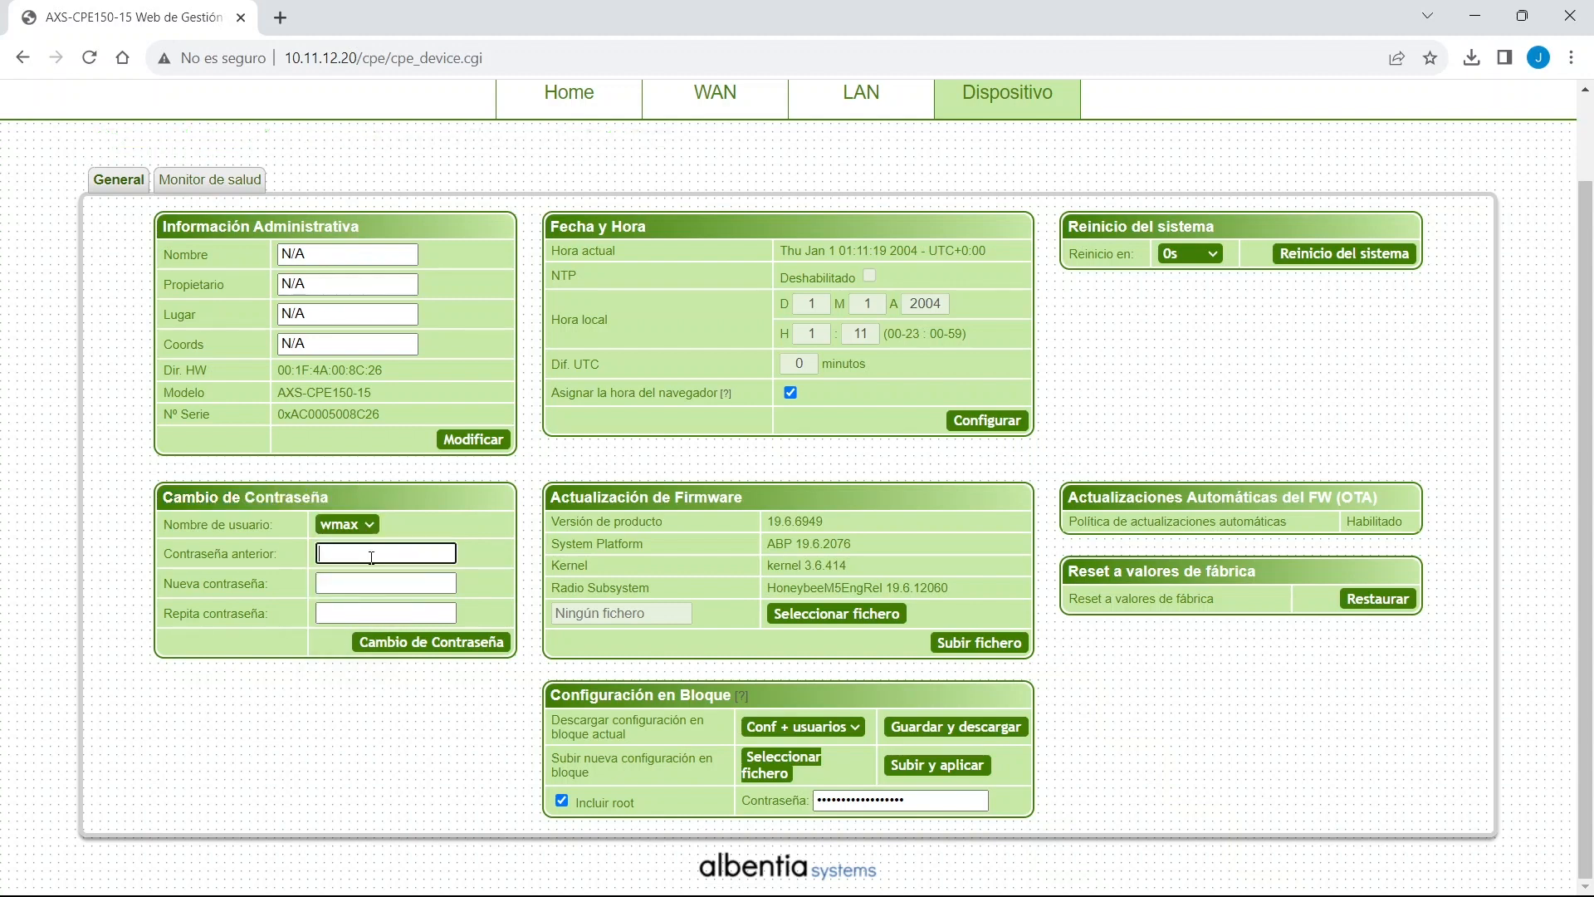
text(••••)
key(Tab)
text(••••••••)
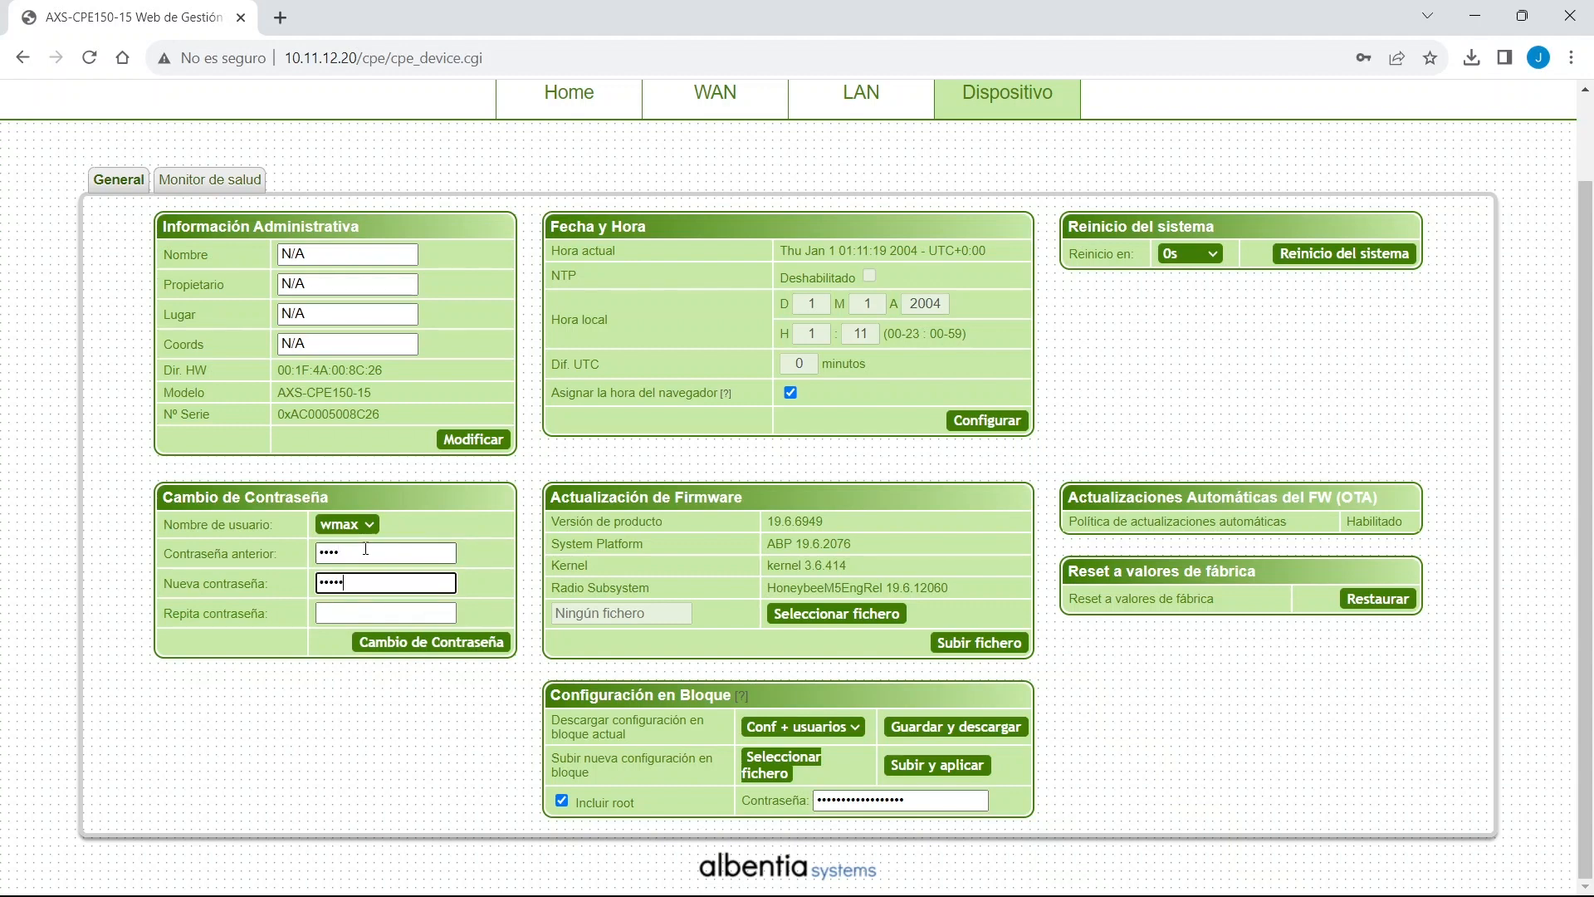
text(••••)
key(Tab)
text(••••••••••••)
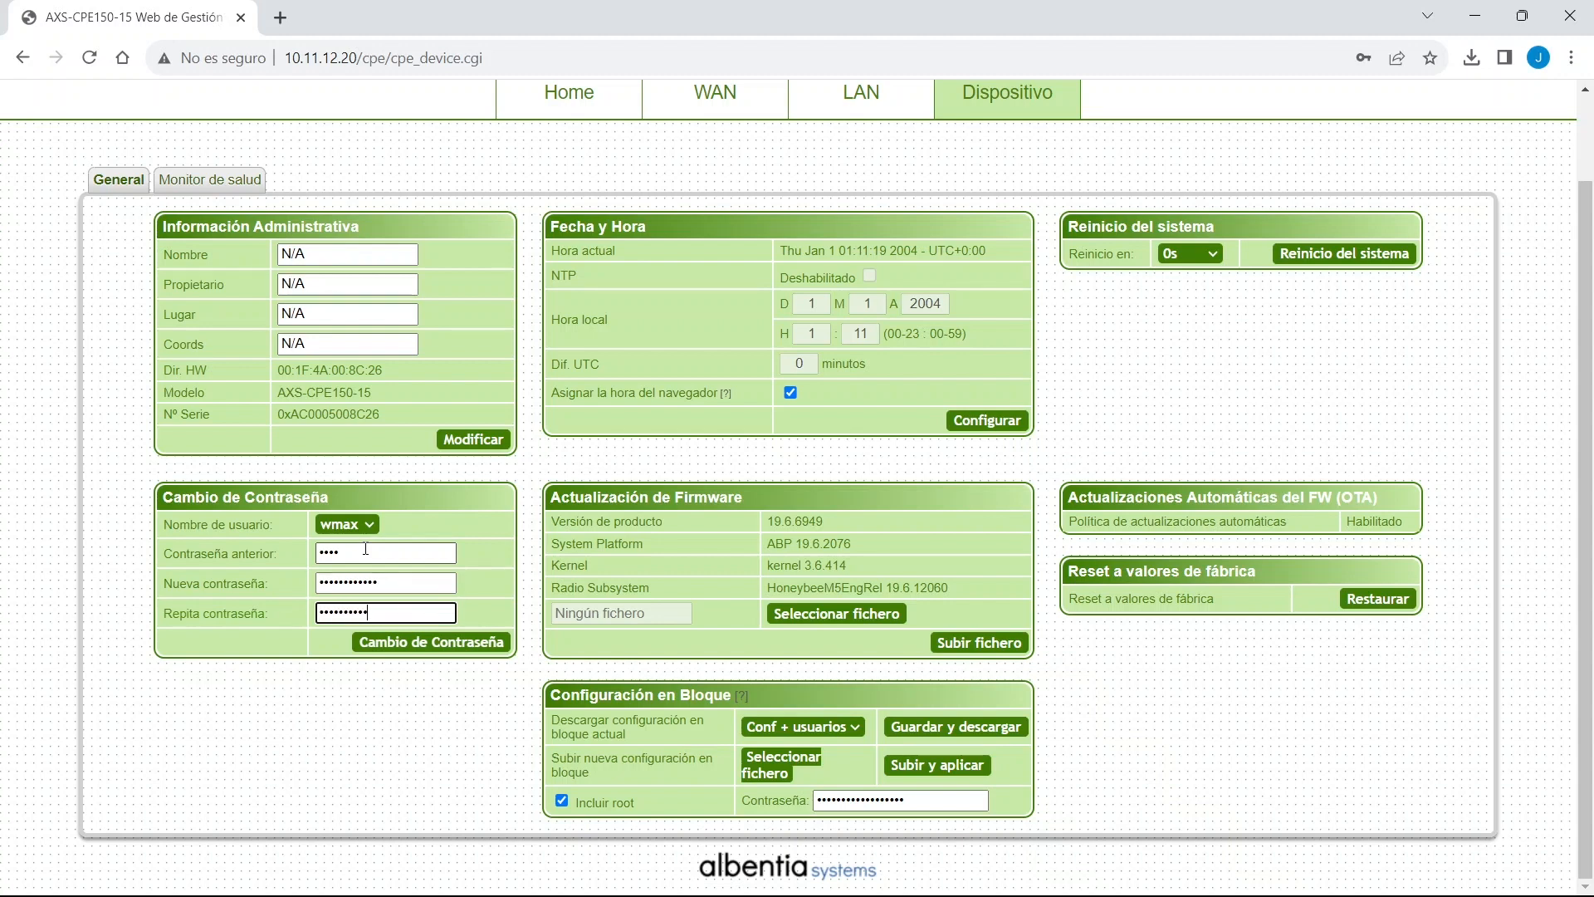
click(444, 646)
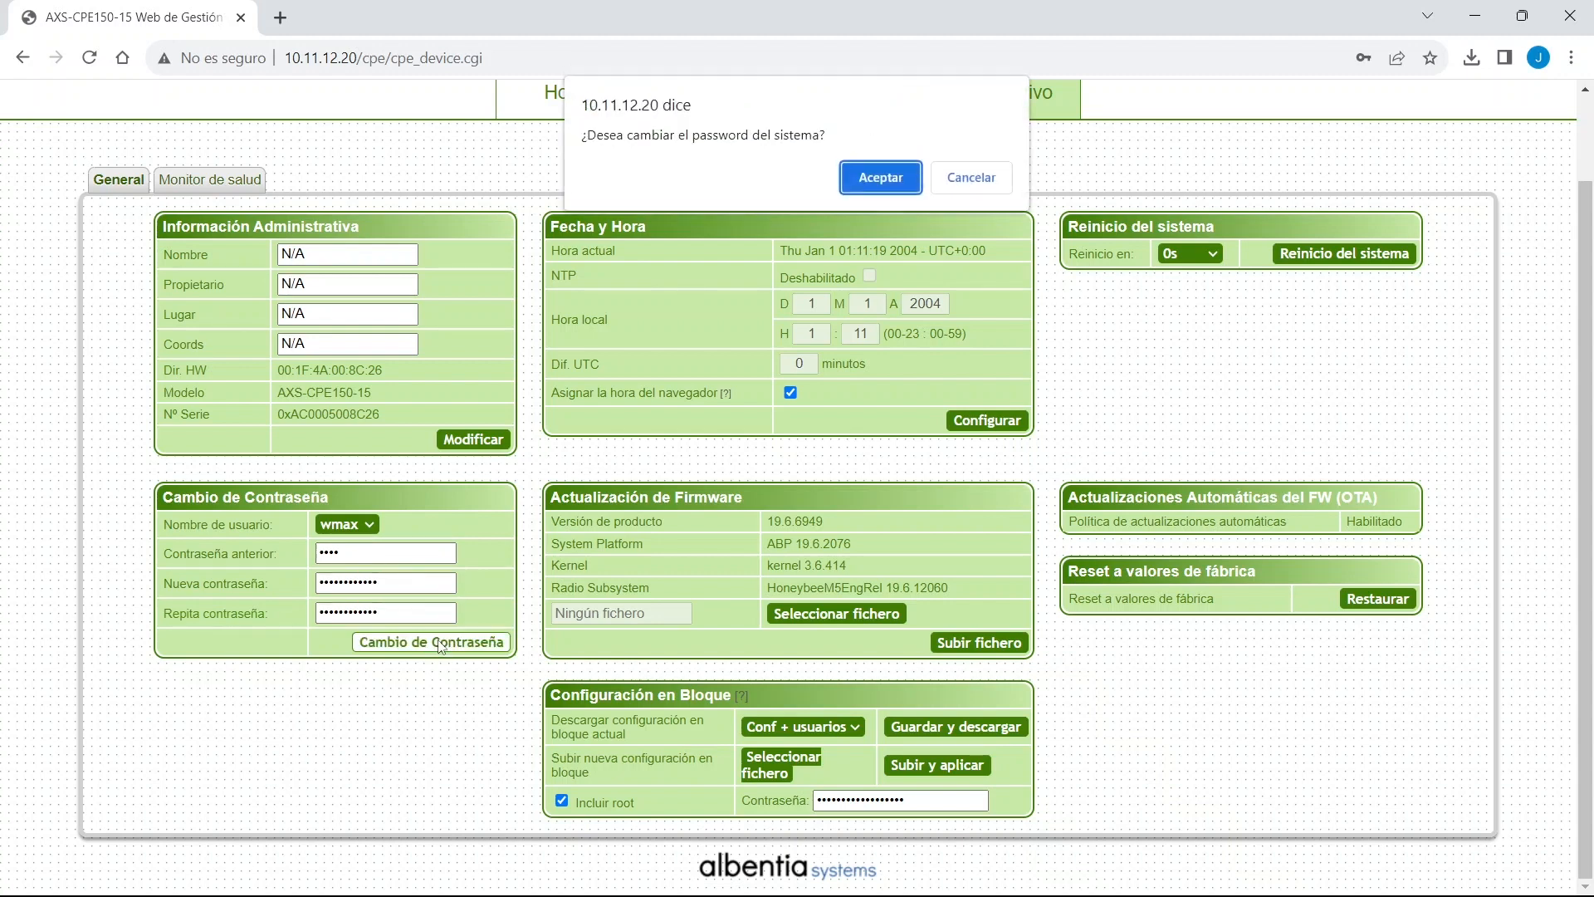
Confirm the password change, log back in as the system user, and decline saving the password in Chrome.
click(877, 178)
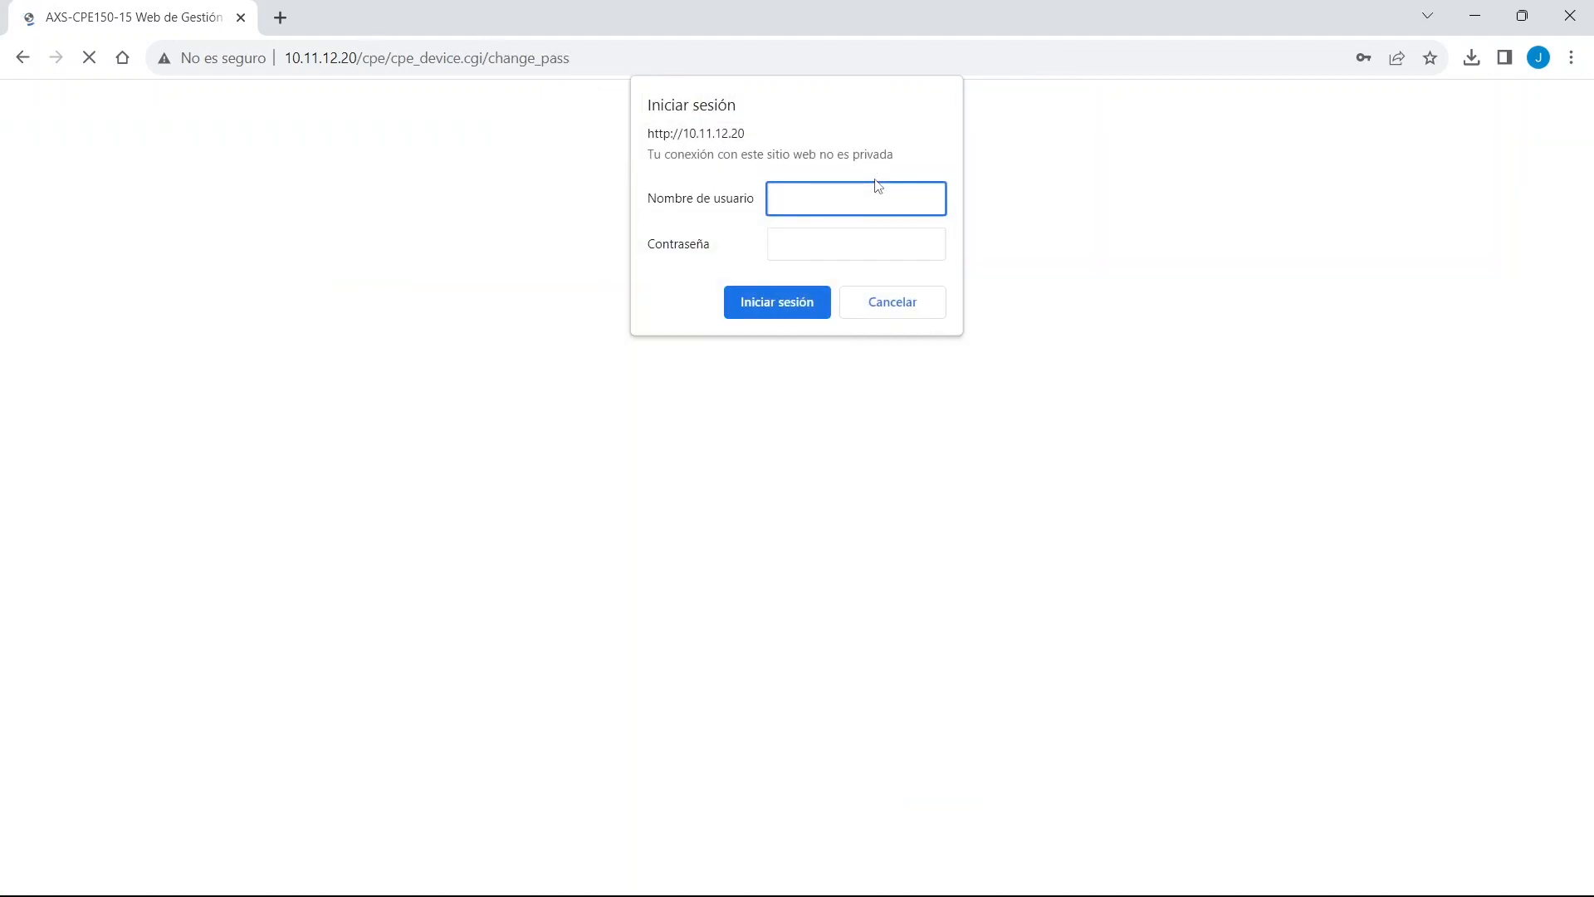
text(wmax)
key(Tab)
text(wm)
key(Return)
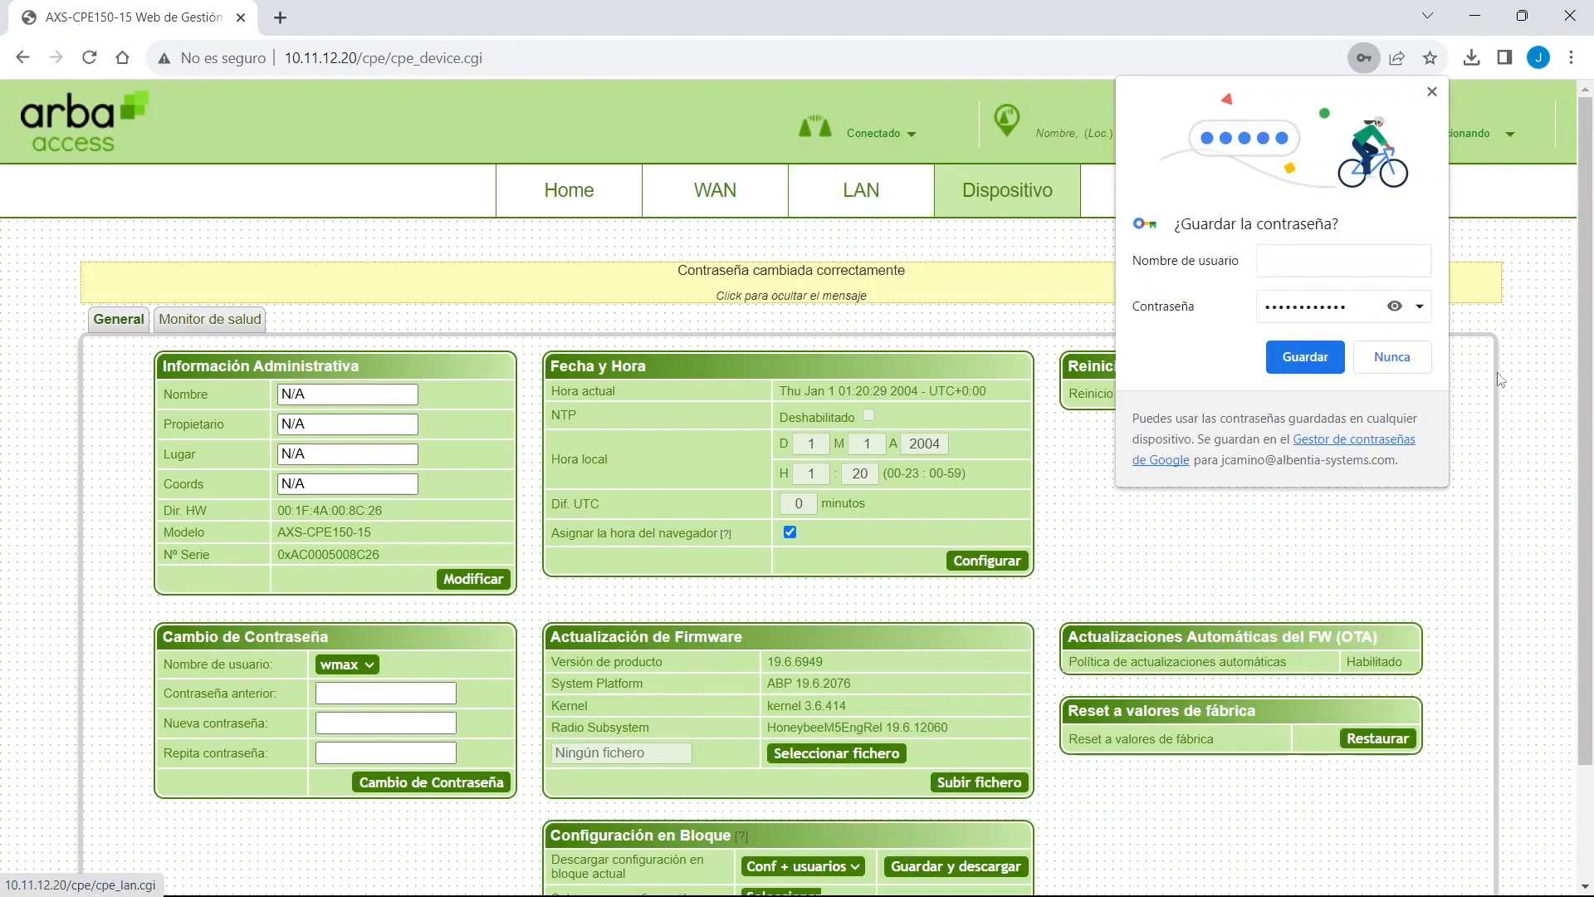
click(1444, 372)
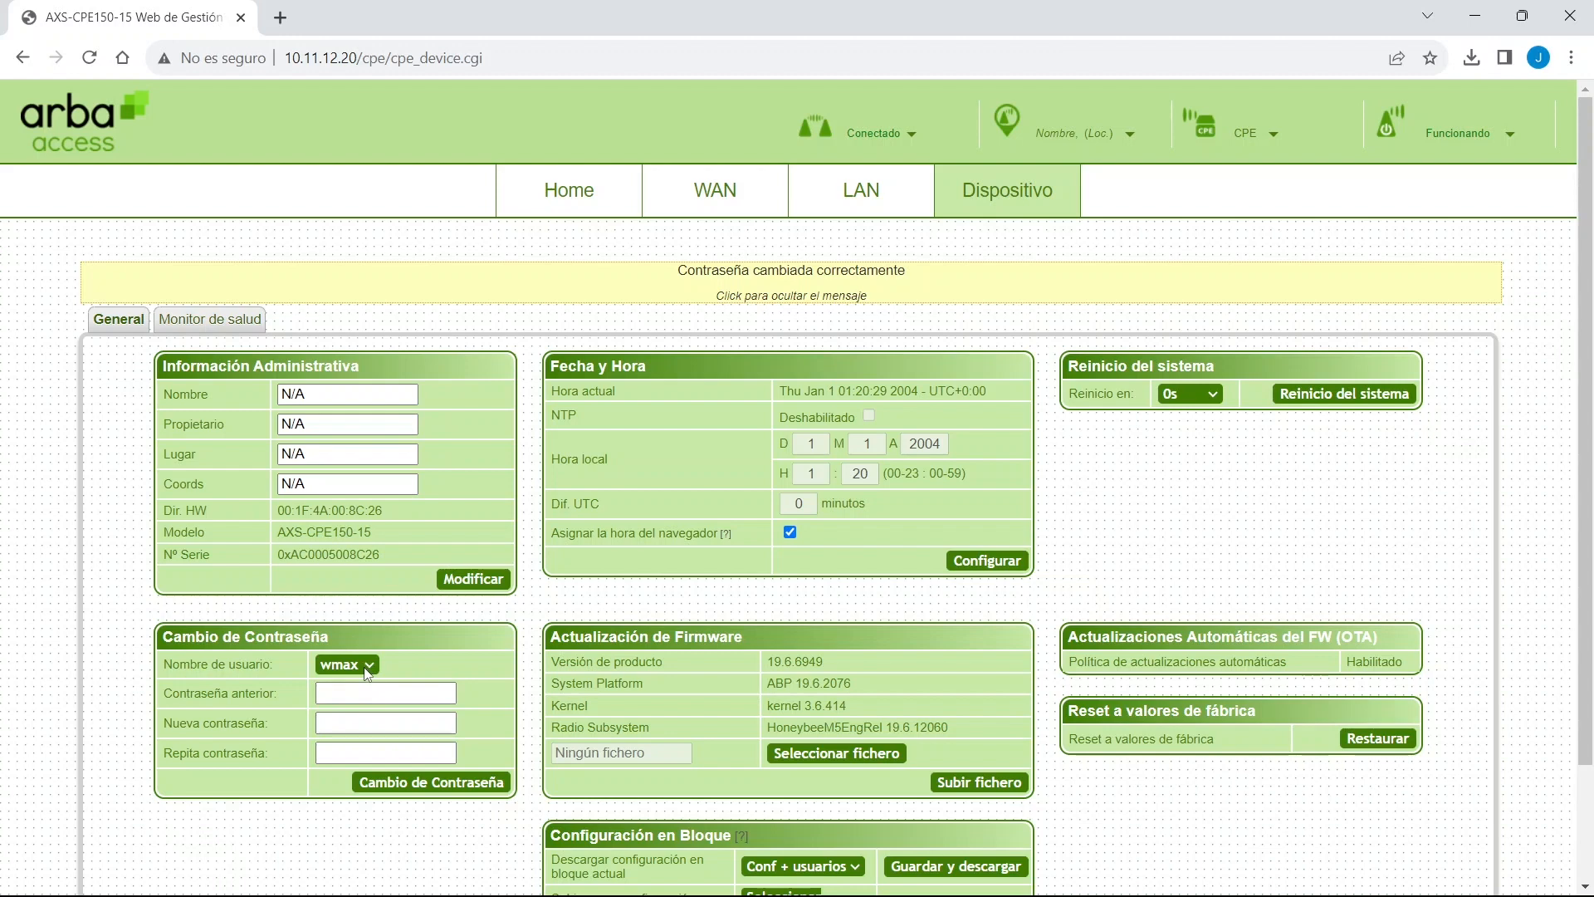
Focus the old, new and confirmation password fields on the password change form in turn.
click(377, 686)
click(374, 722)
click(381, 749)
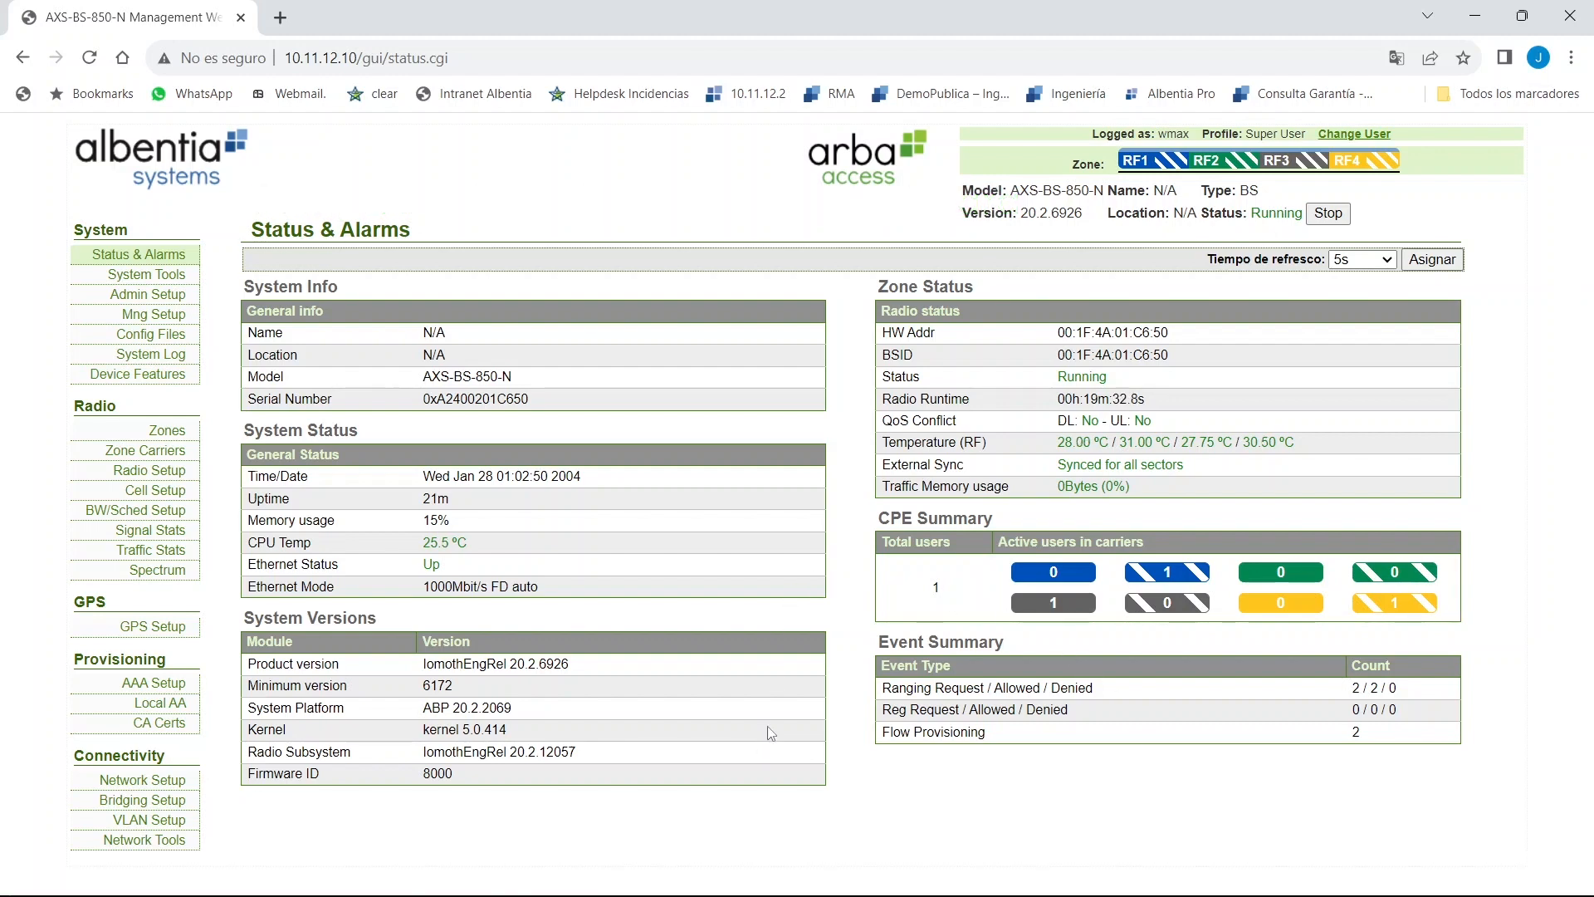
Bring up the VLC window playing the camera stream and move it left to uncover the base-station traffic stats.
mouse_move(938, 894)
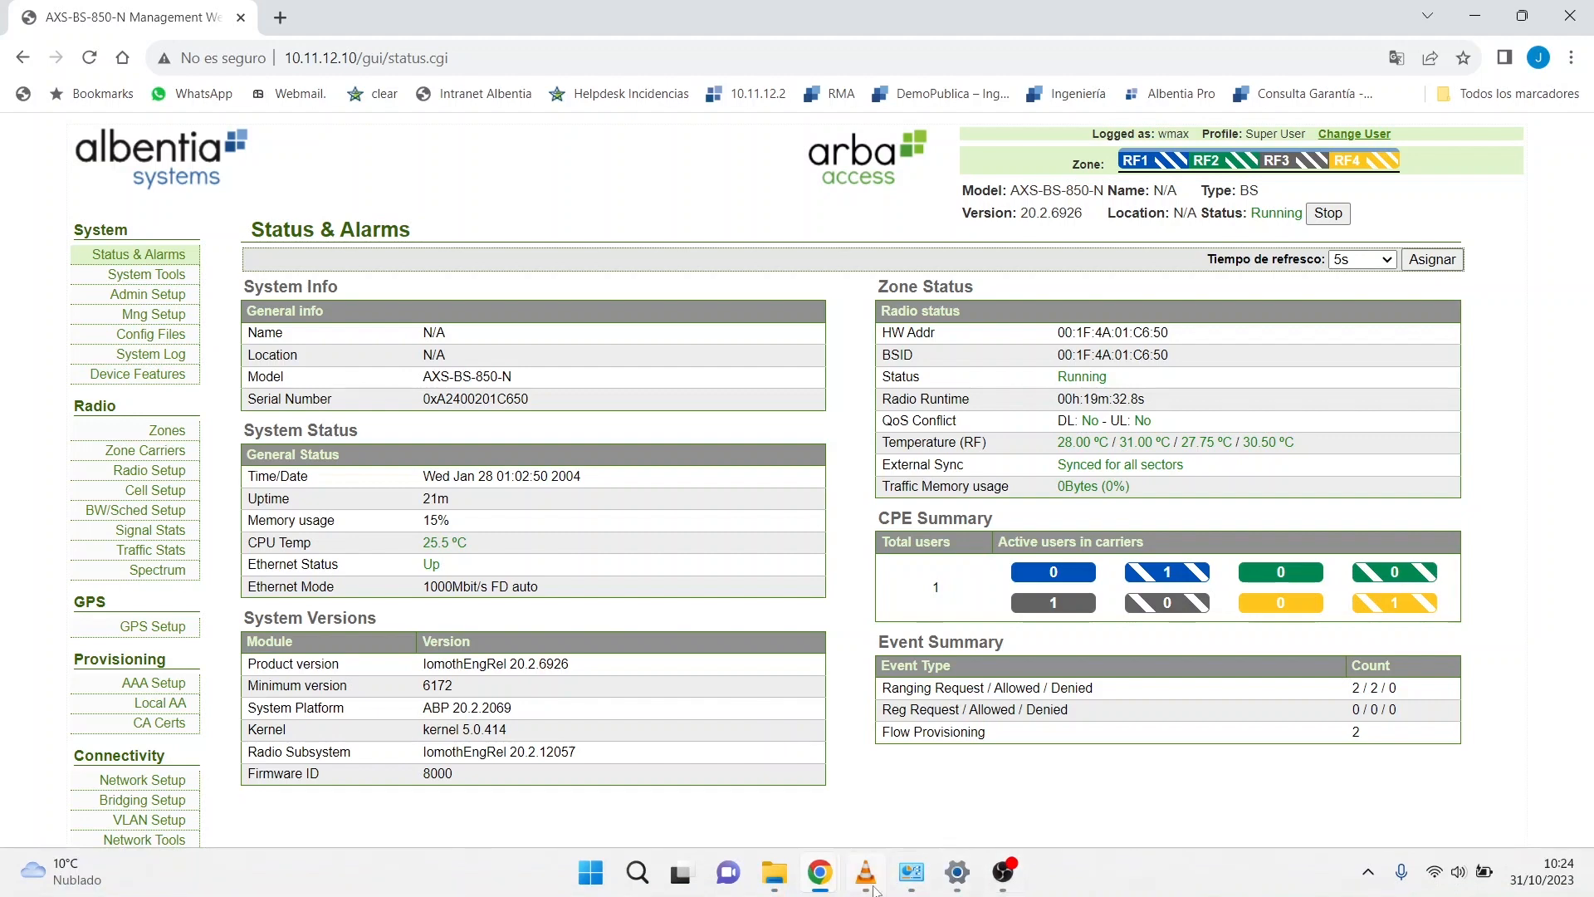
mouse_move(874, 886)
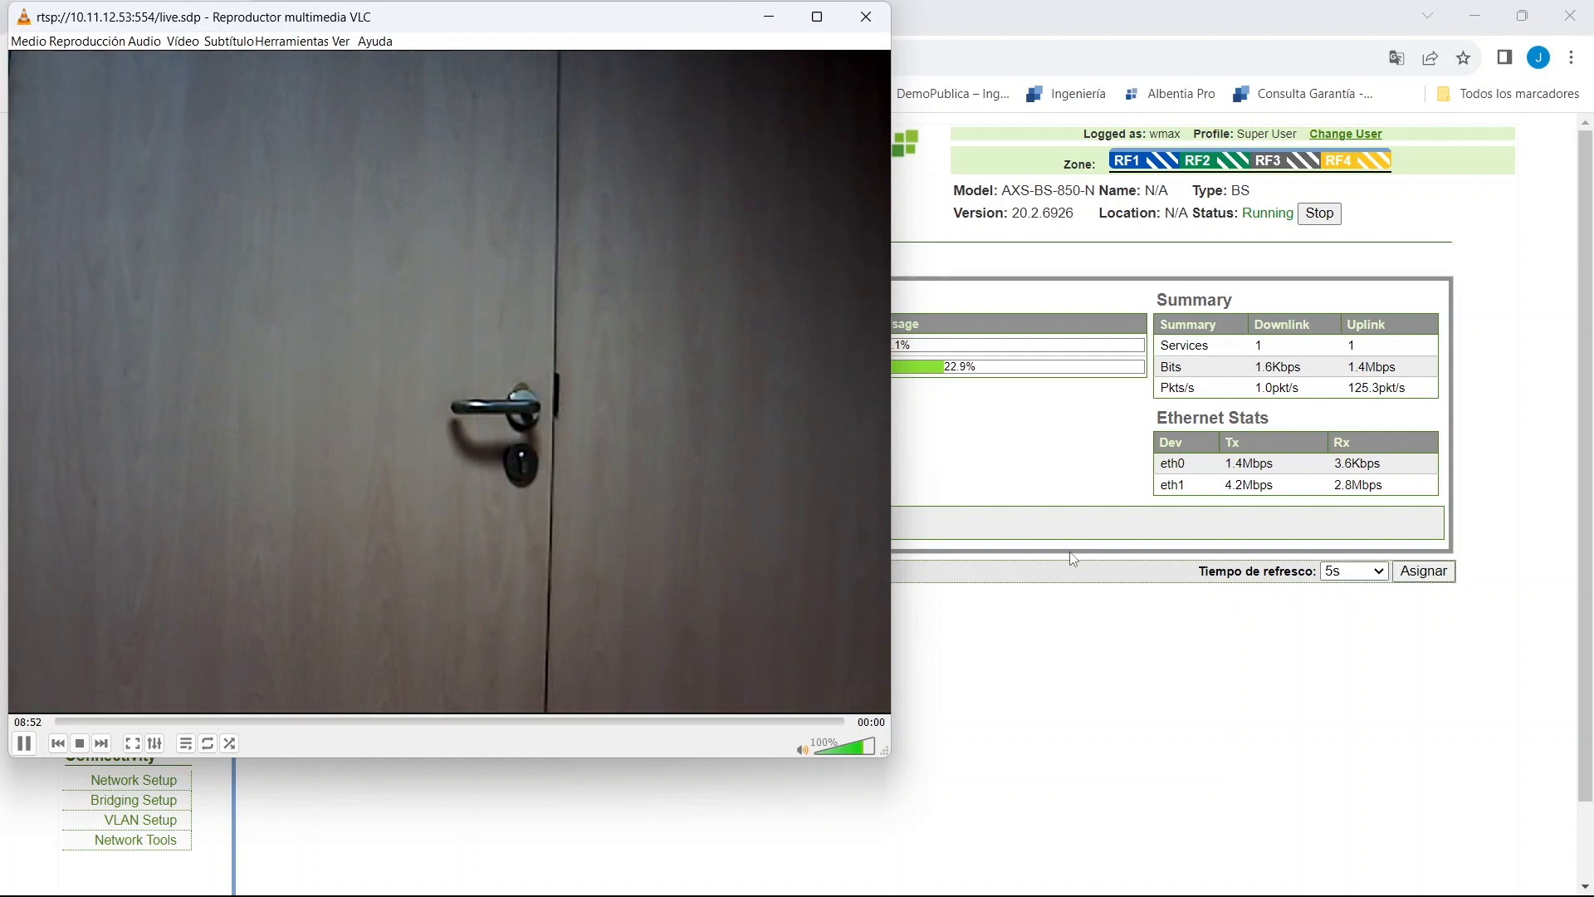
drag(636, 24, 478, 18)
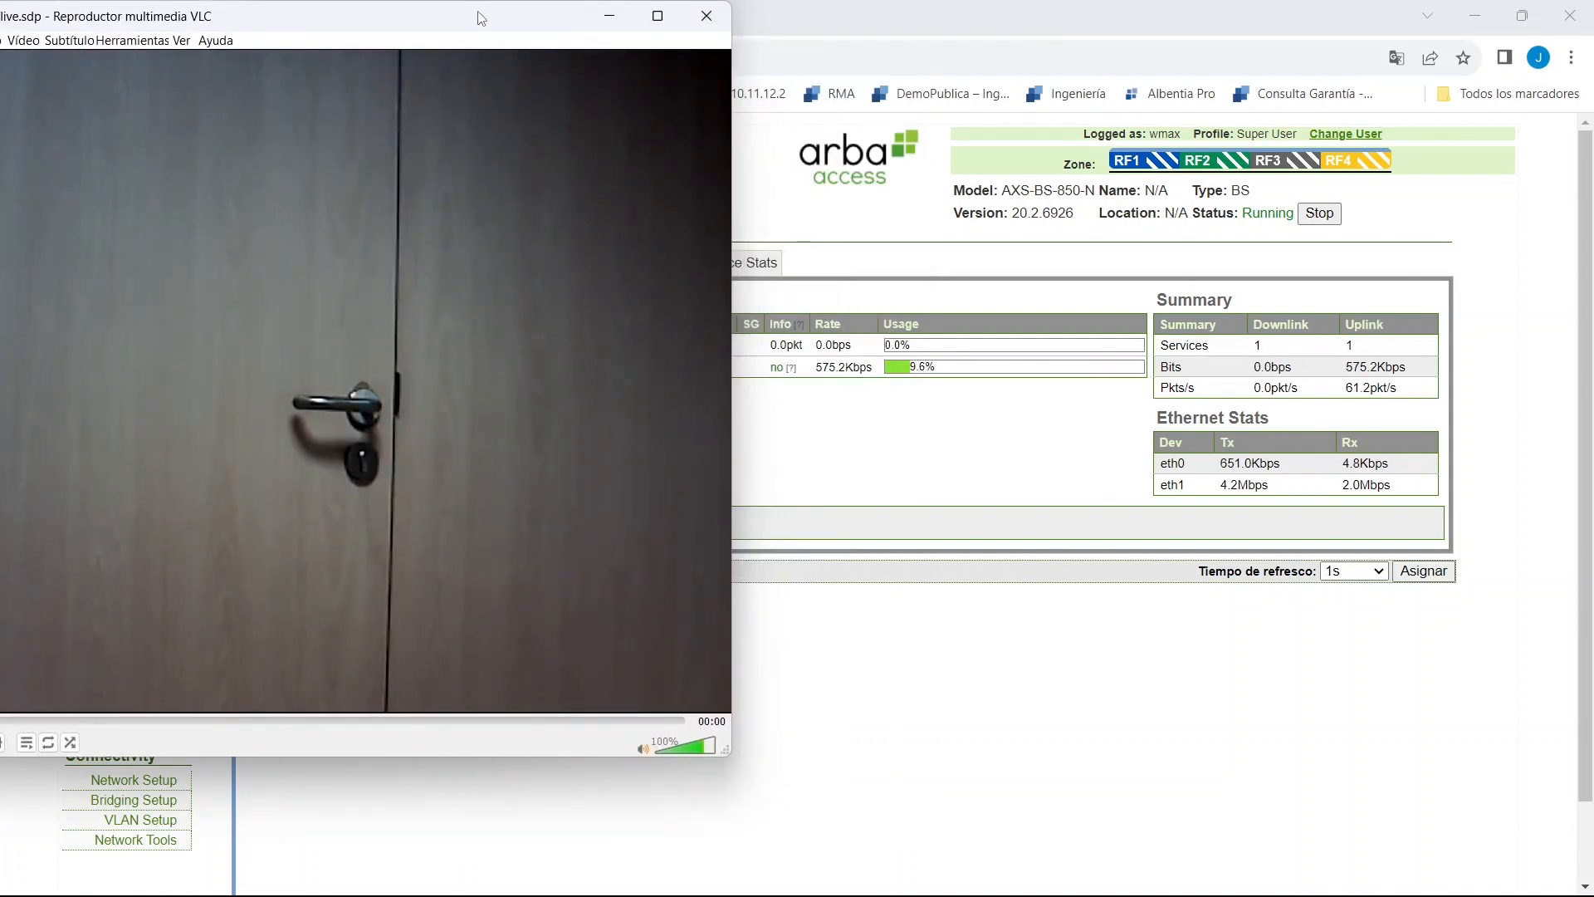